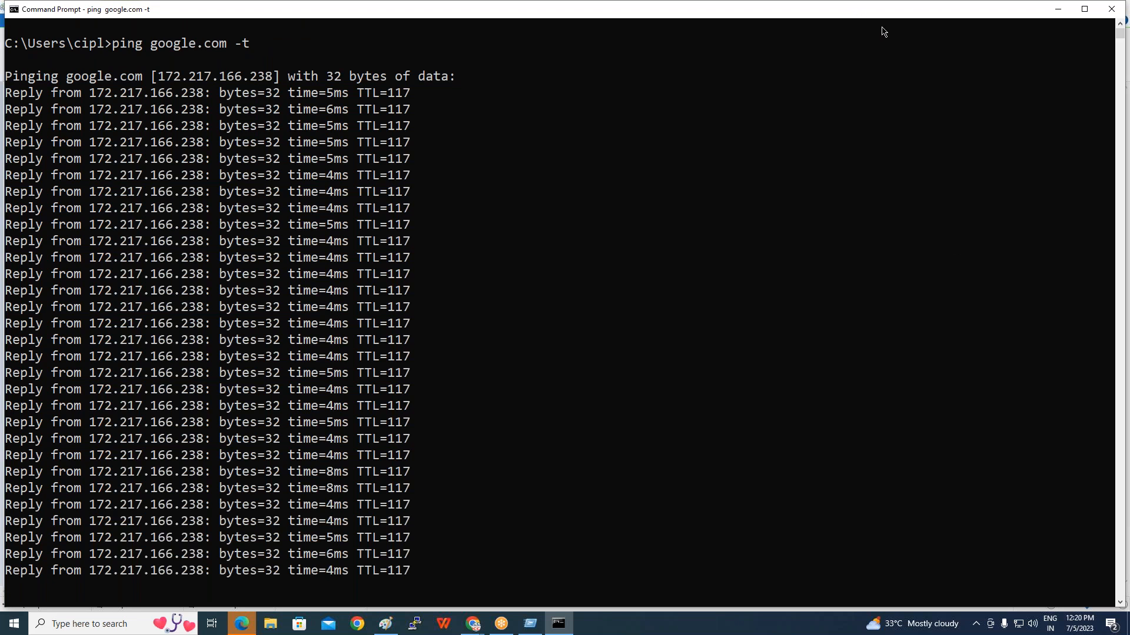
Close the Command Prompt window running the continuous ping to google.com
click(1110, 6)
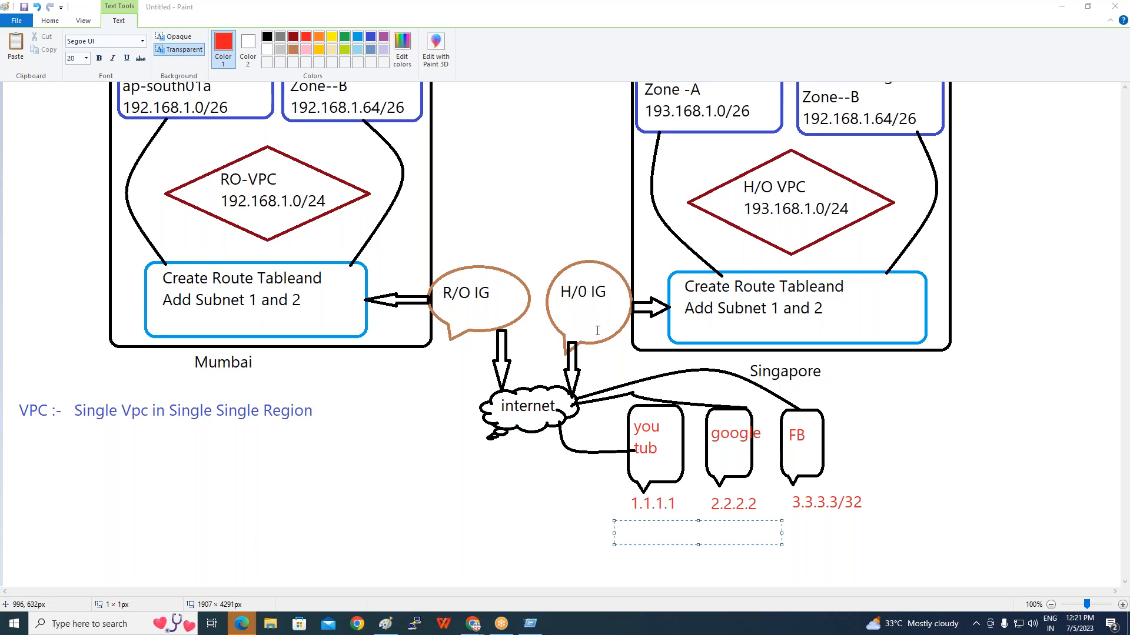
scroll(597, 331, up, 3)
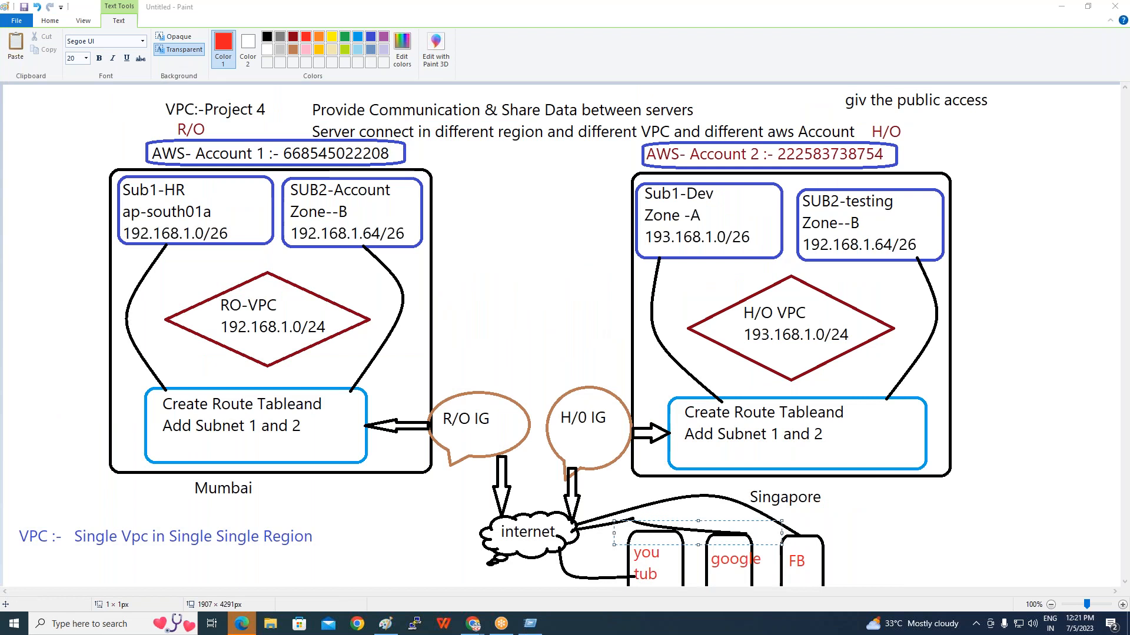
mouse_move(473, 625)
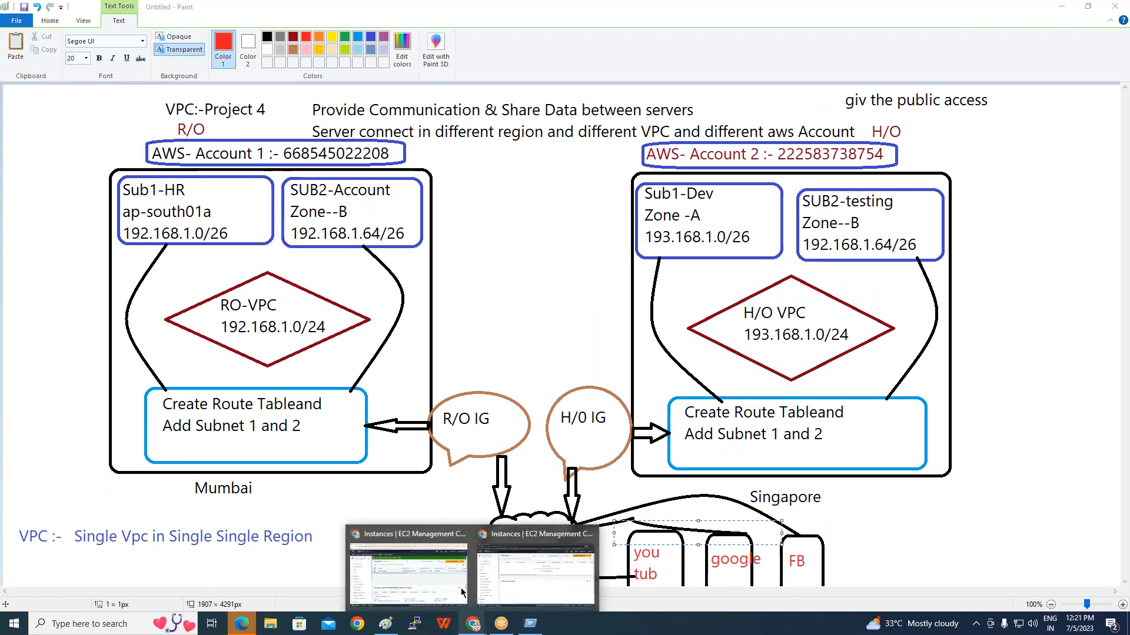
Go from the browser to the VPC console's Create VPC form
click(409, 562)
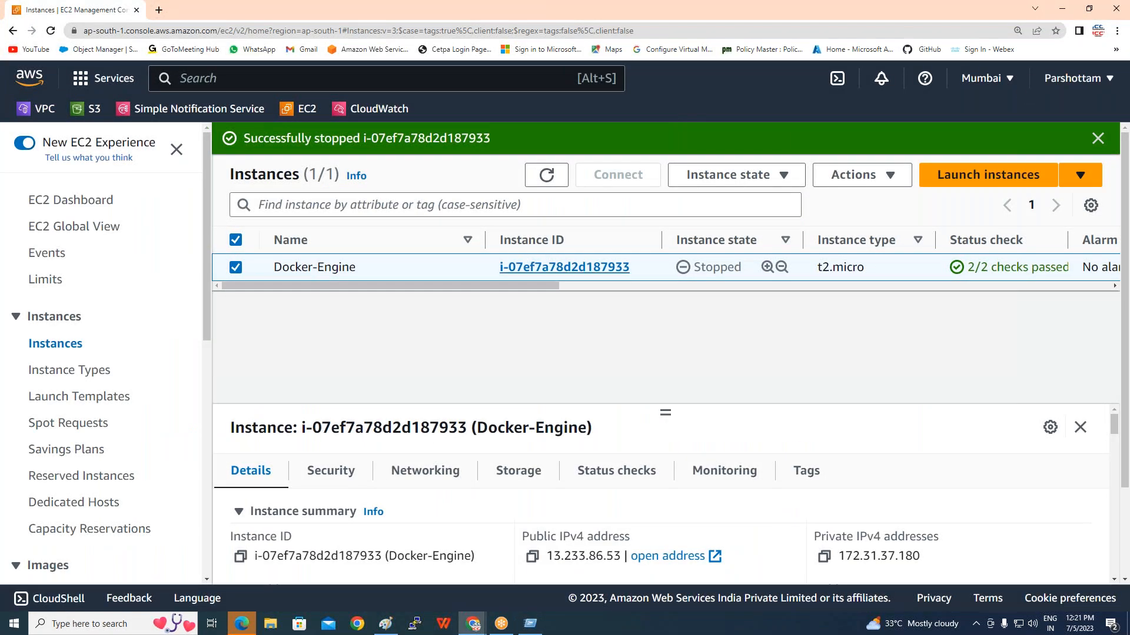
click(43, 107)
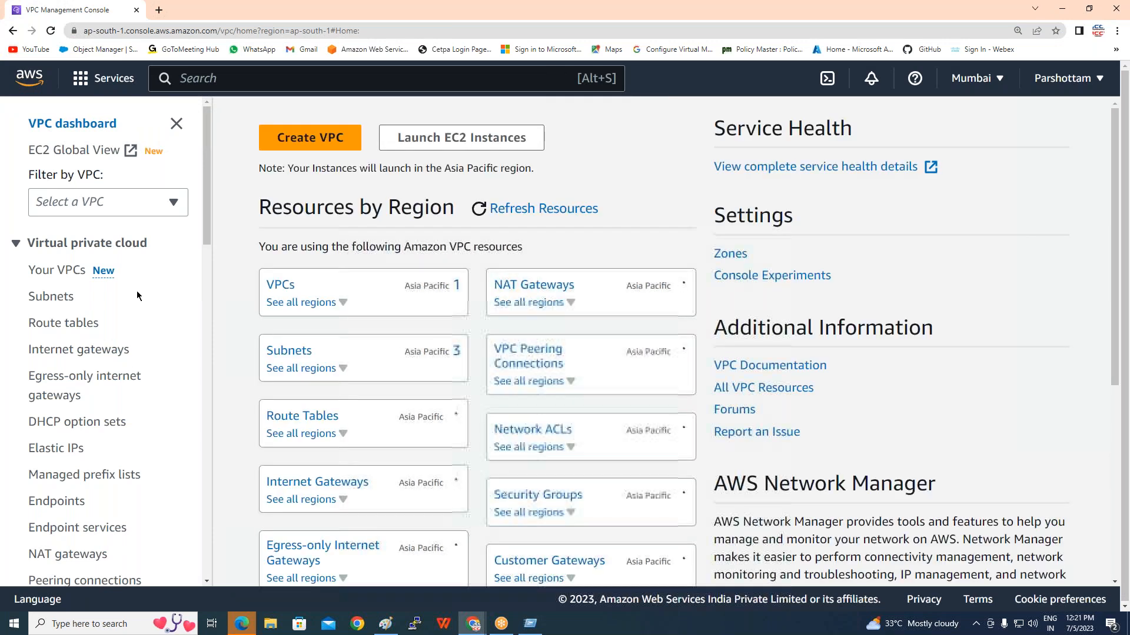
click(281, 286)
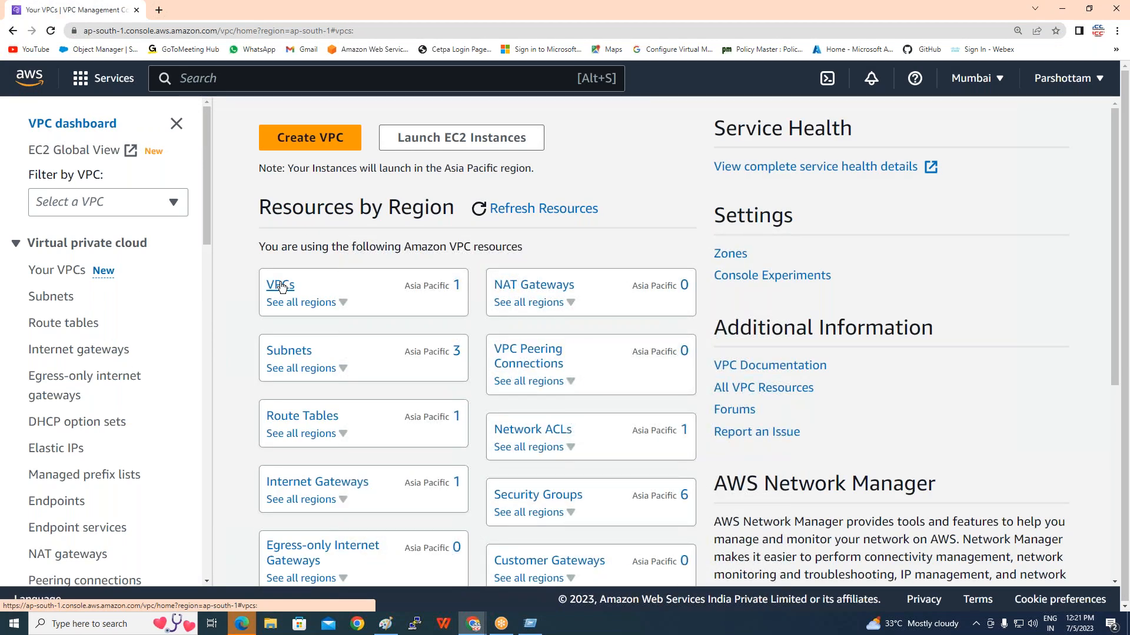
click(1022, 144)
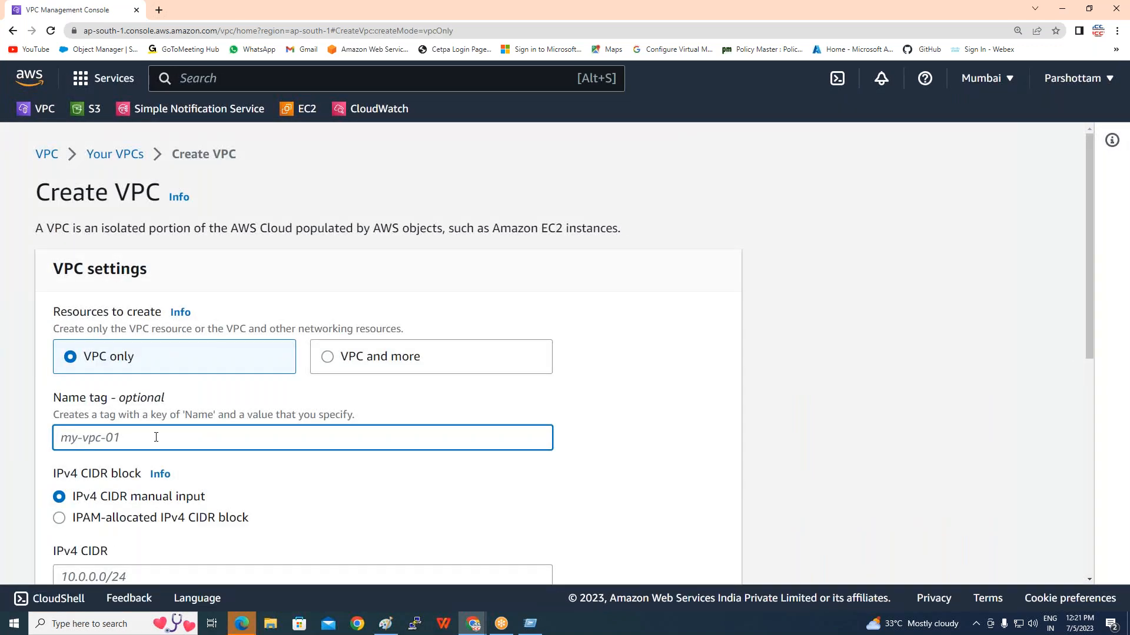
Create the VPC named RO-VPC with IPv4 CIDR 192.168.1.0/24
text(RO-VPC)
scroll(160, 425, down, 3)
click(141, 407)
text(192.168.1.0/24)
scroll(730, 360, down, 1)
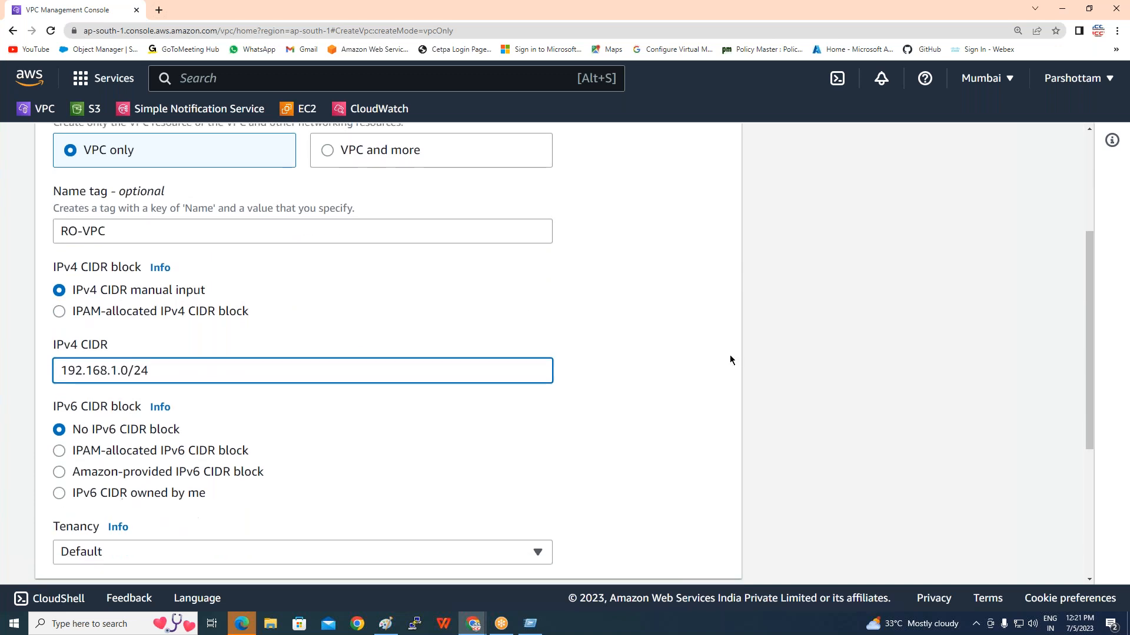
scroll(730, 360, down, 5)
click(683, 548)
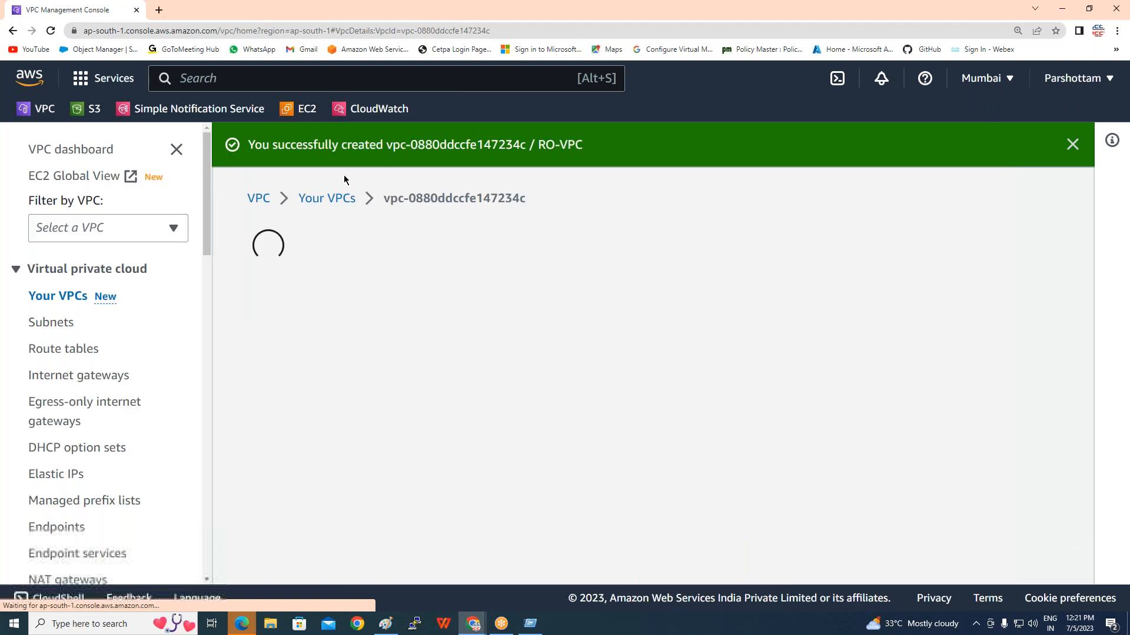
Start a new subnet in RO-VPC named RO-HR-Sub1
click(65, 329)
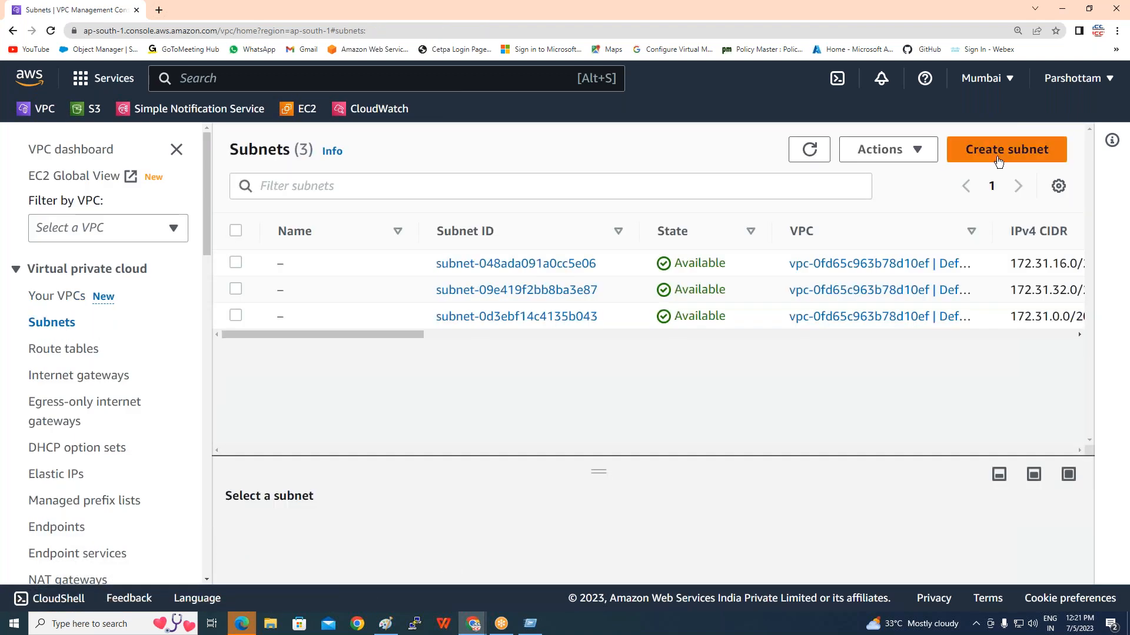
click(998, 161)
click(232, 320)
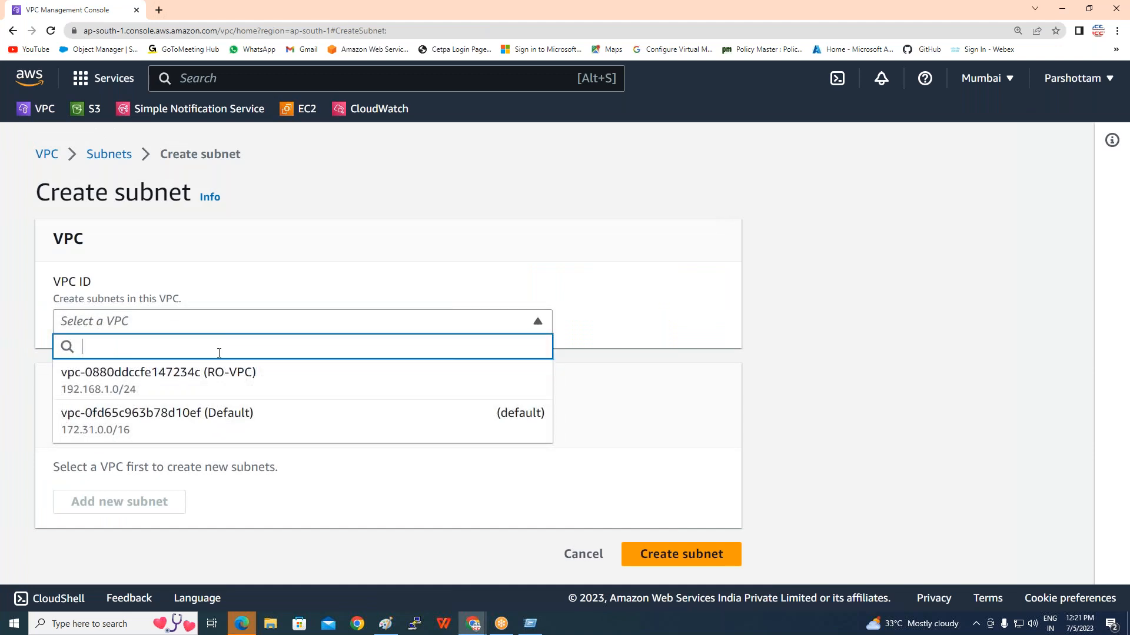
click(211, 383)
scroll(202, 466, down, 5)
click(185, 397)
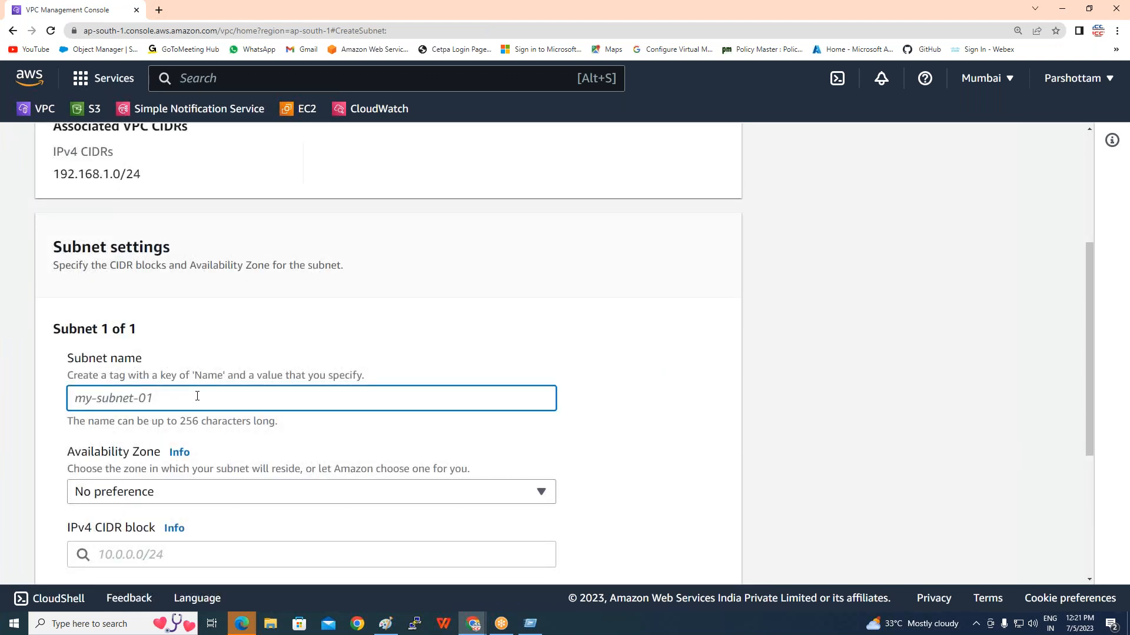
text(RO-HR-Sub1)
scroll(200, 395, down, 2)
Put RO-HR-Sub1 in ap-south-1a with CIDR 192.168.1.0/26, then add a second subnet entry
click(206, 375)
click(253, 258)
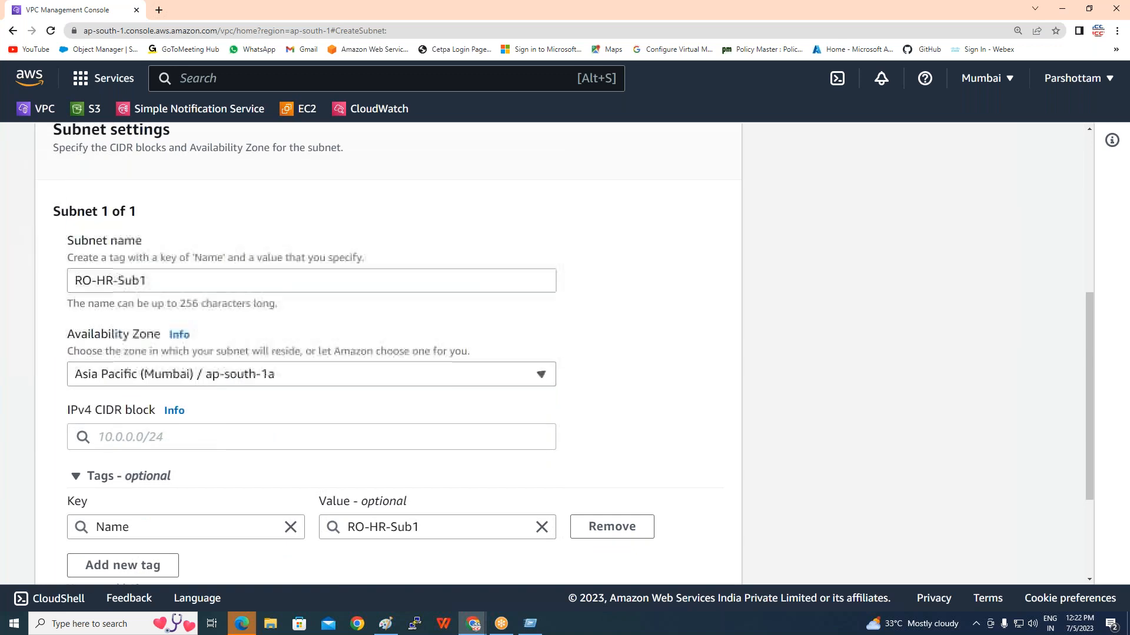
click(143, 438)
text(192)
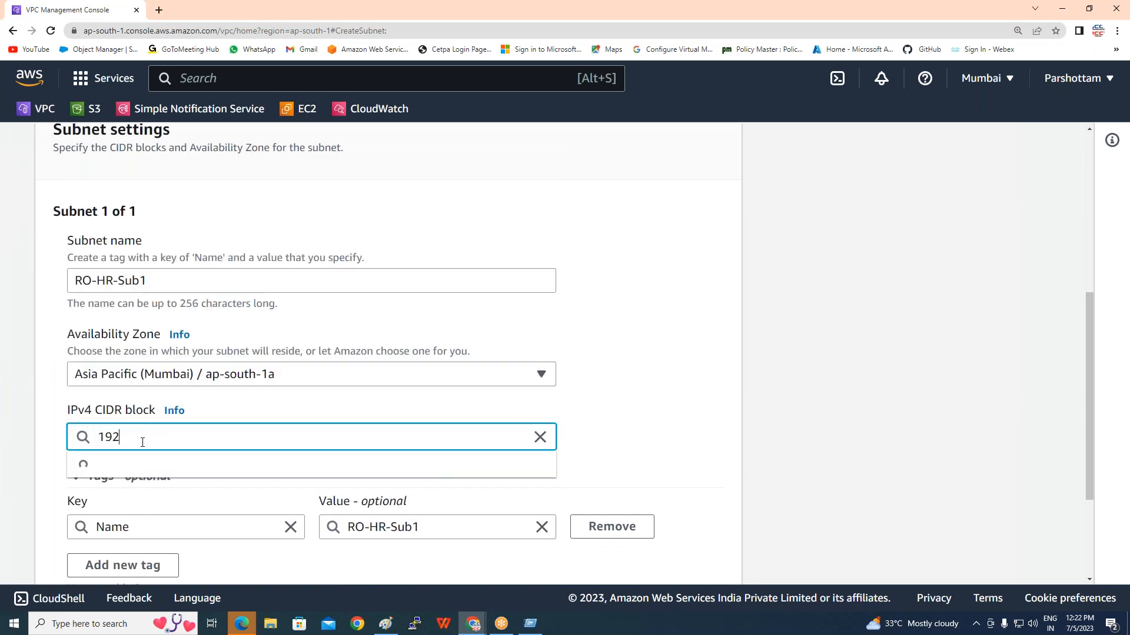
text(.168.1.0)
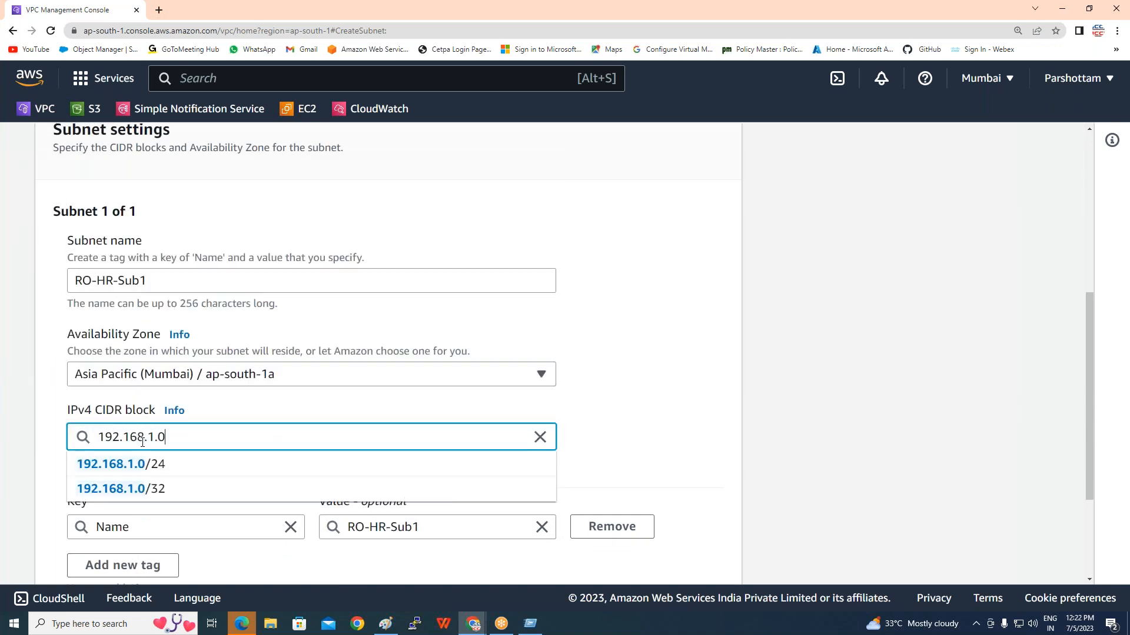
text(/26)
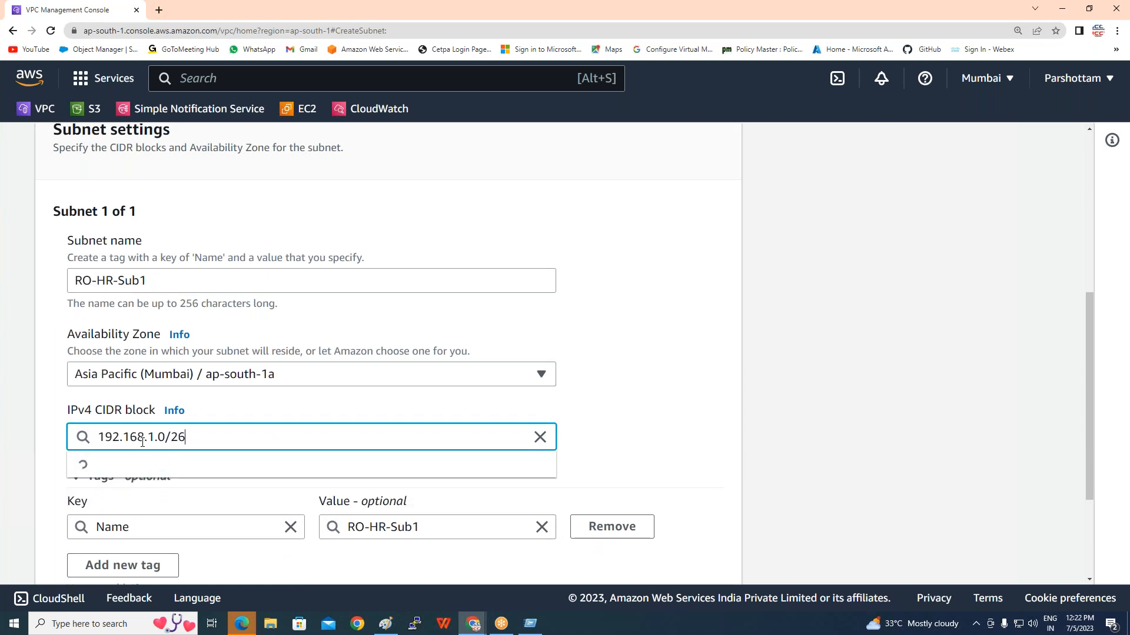
click(152, 468)
scroll(365, 359, down, 3)
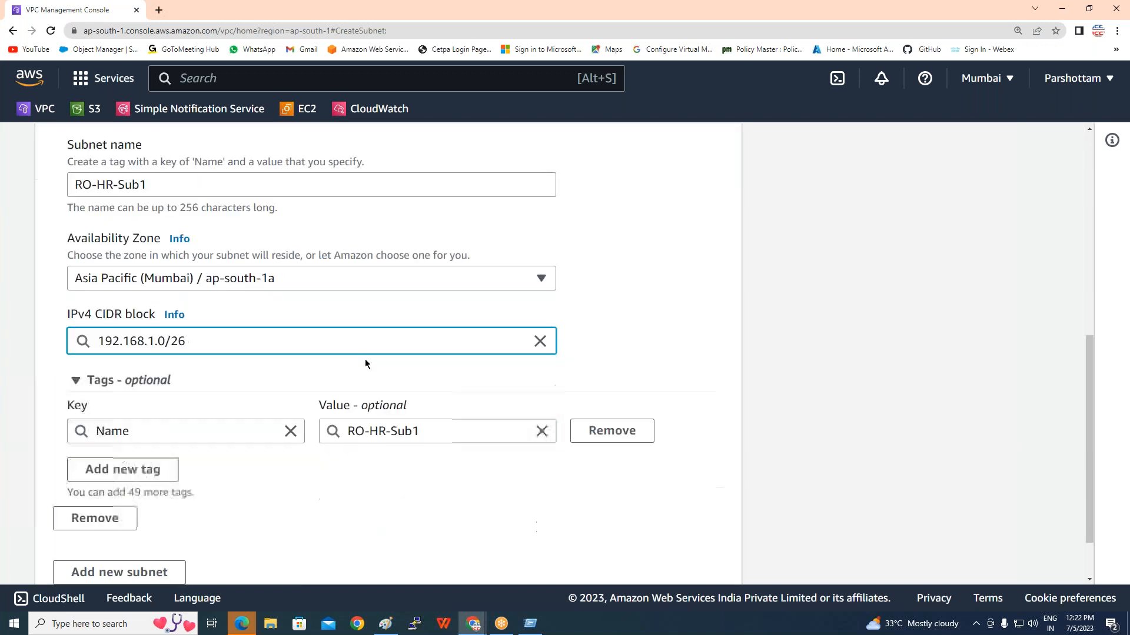
click(147, 503)
scroll(164, 449, down, 3)
click(127, 402)
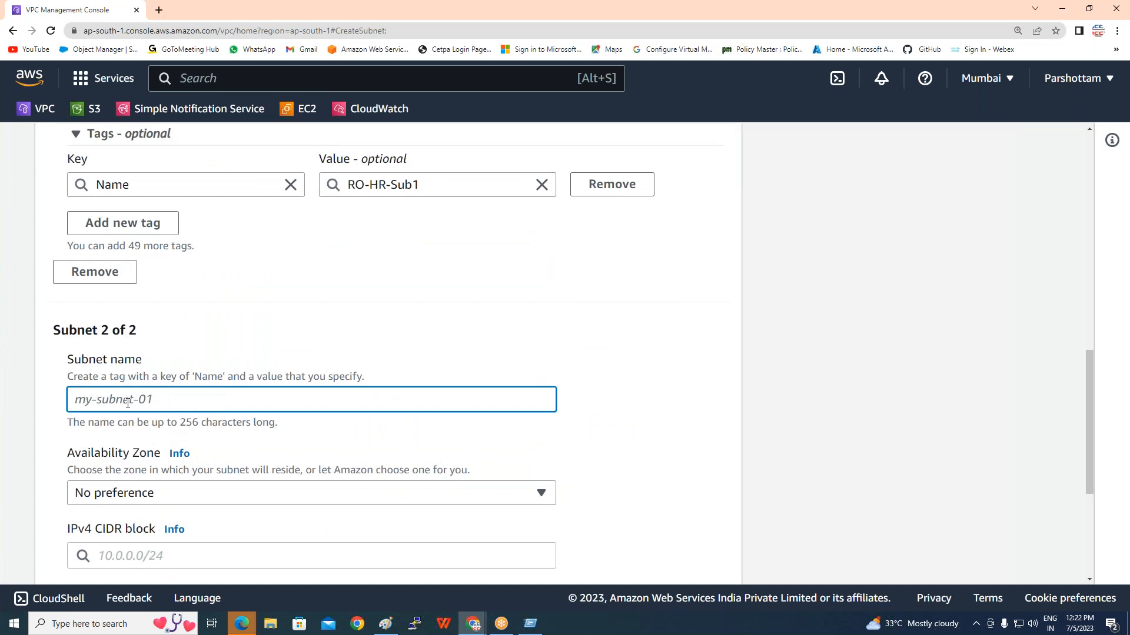
Name the second subnet RO-Account-Sub2
text(RO-Account-V)
key(BackSpace)
scroll(366, 353, up, 5)
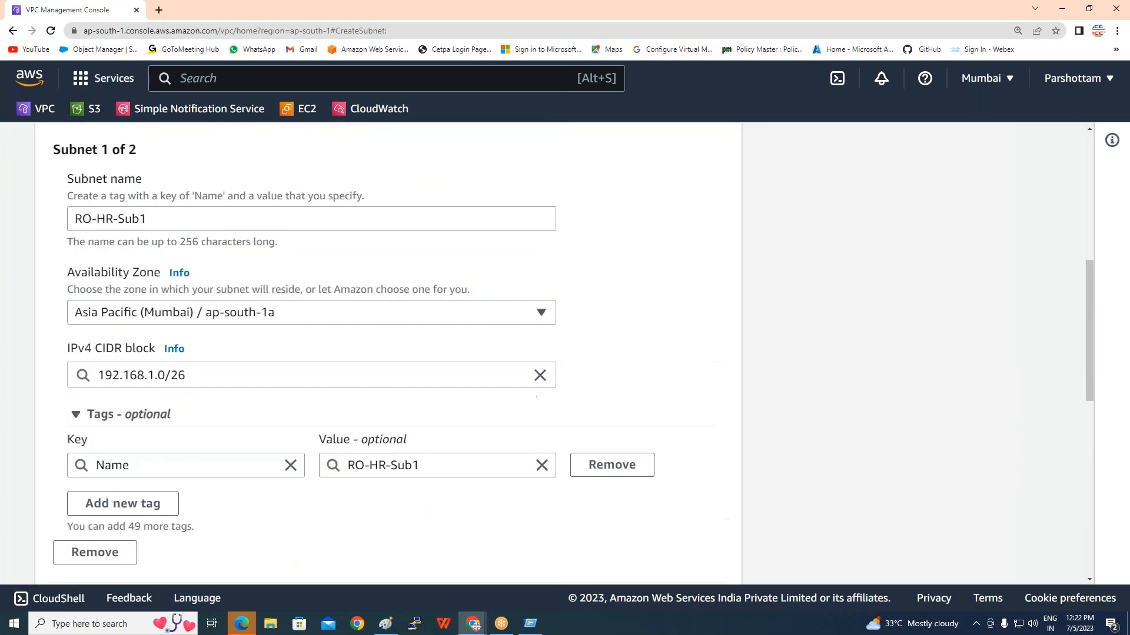
scroll(353, 353, down, 4)
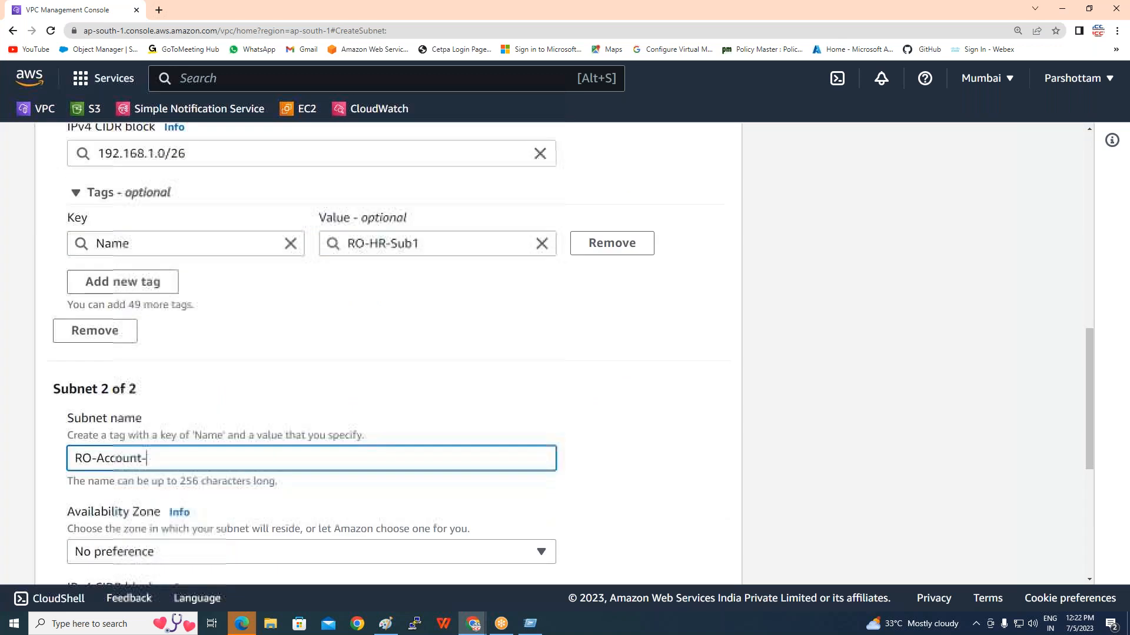
text(Sub2)
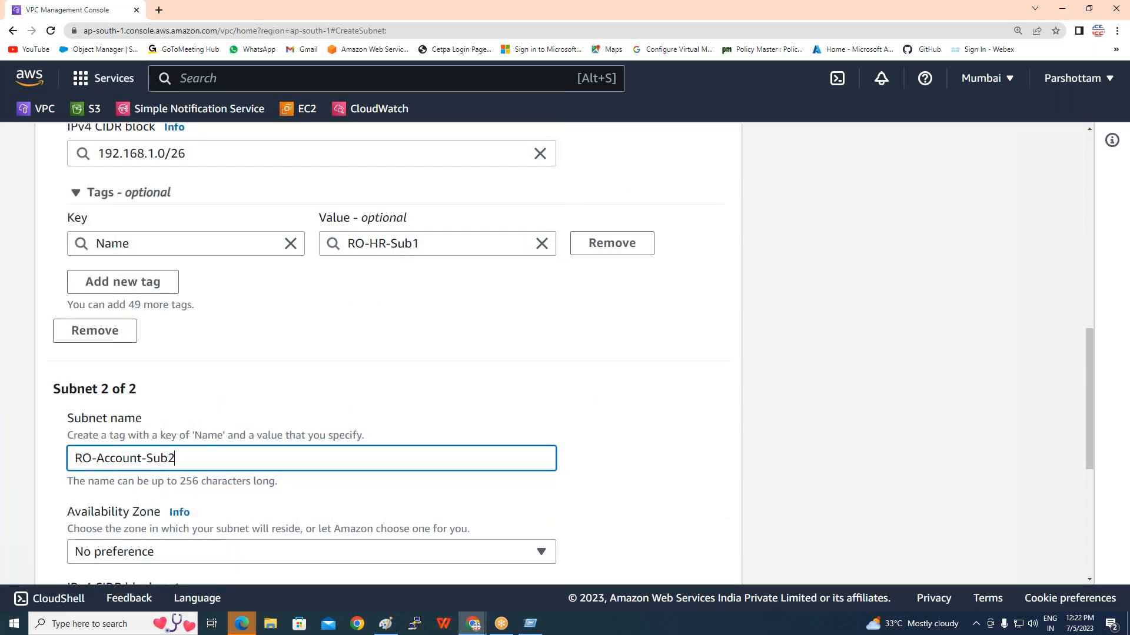
scroll(357, 373, down, 3)
Place RO-Account-Sub2 in ap-south-1b with CIDR 192.168.1.25/26 and attempt to create the subnets
click(356, 373)
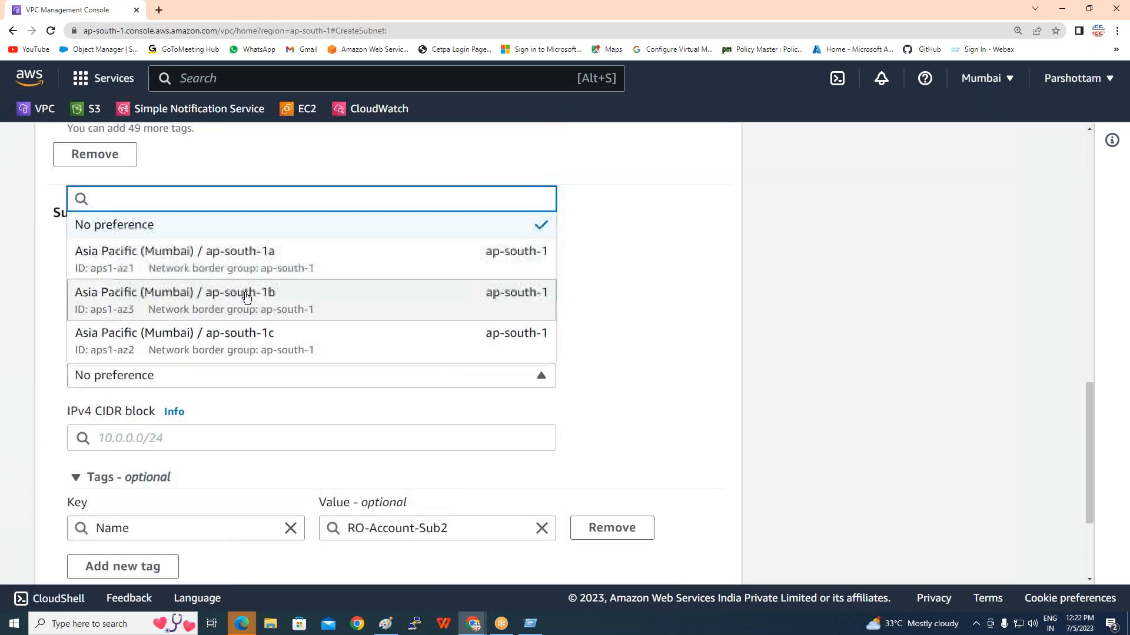
click(270, 295)
scroll(507, 401, down, 3)
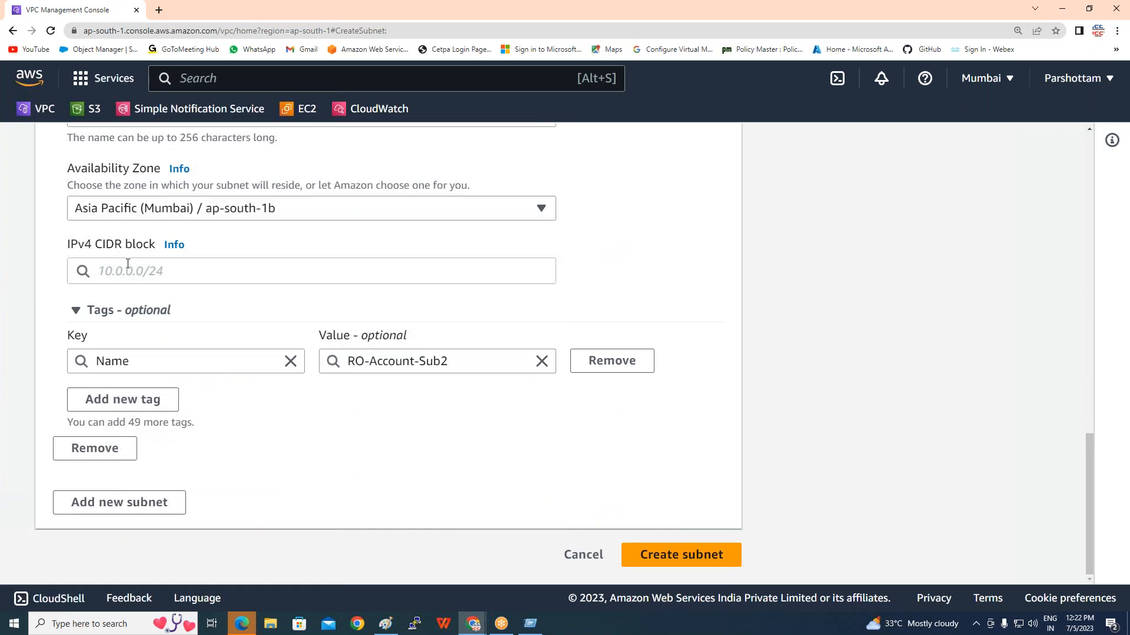
click(144, 270)
text(19)
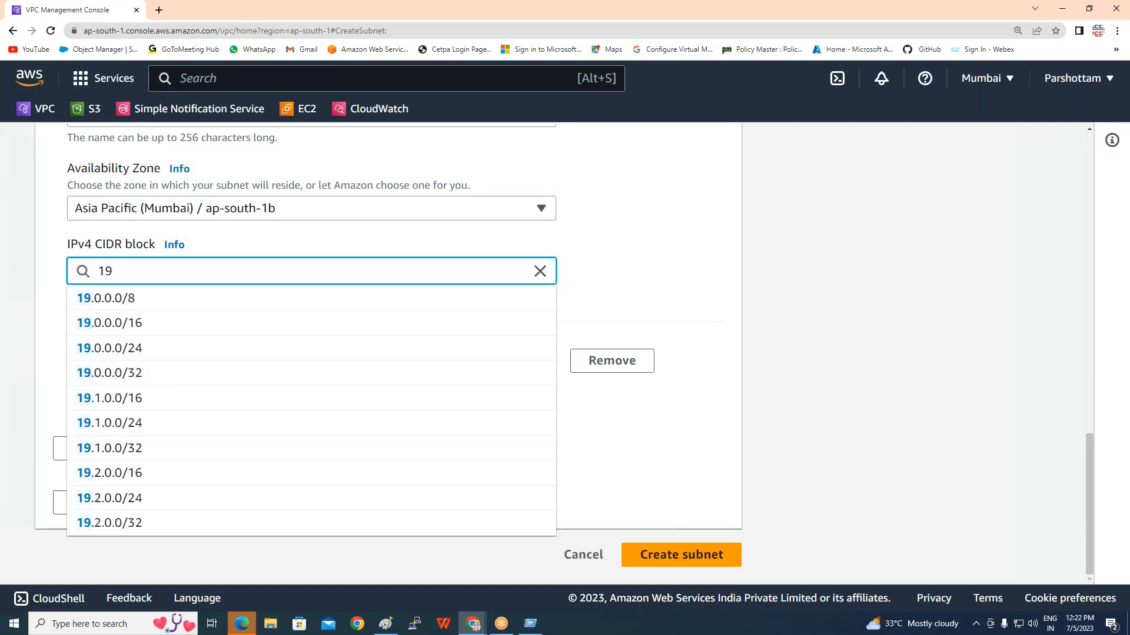
text(2.168.1)
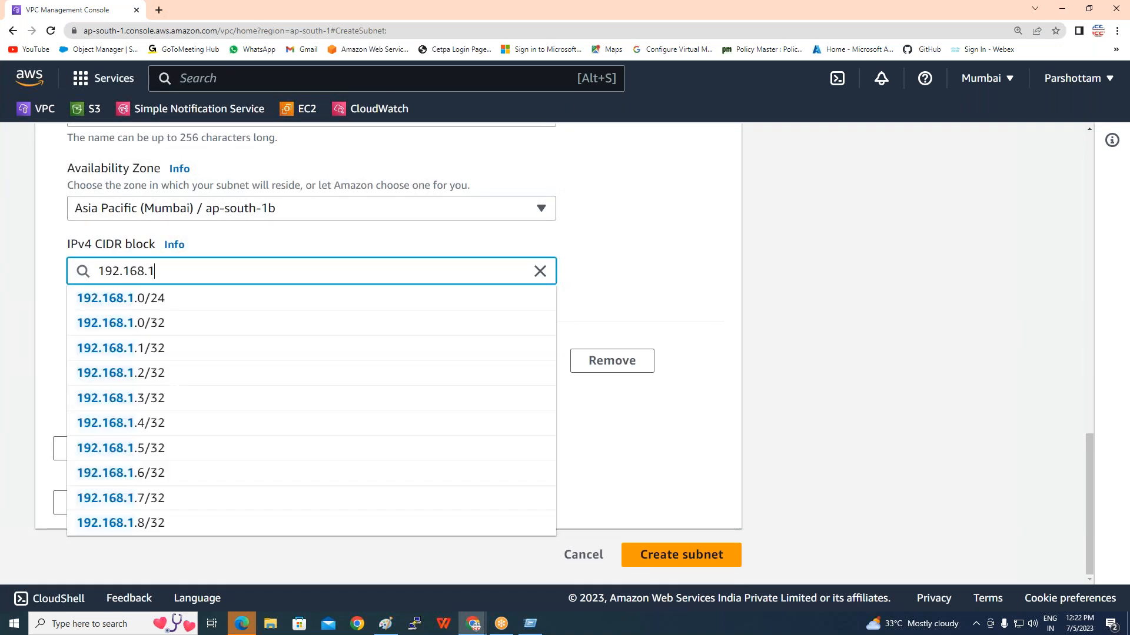
text(.)
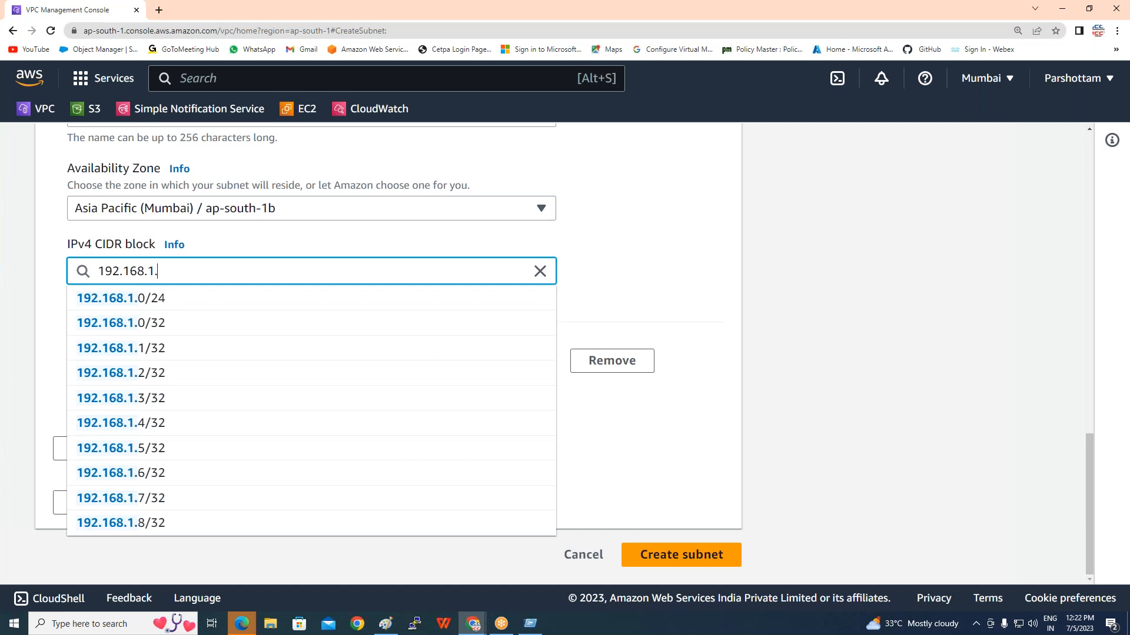
text(25/26)
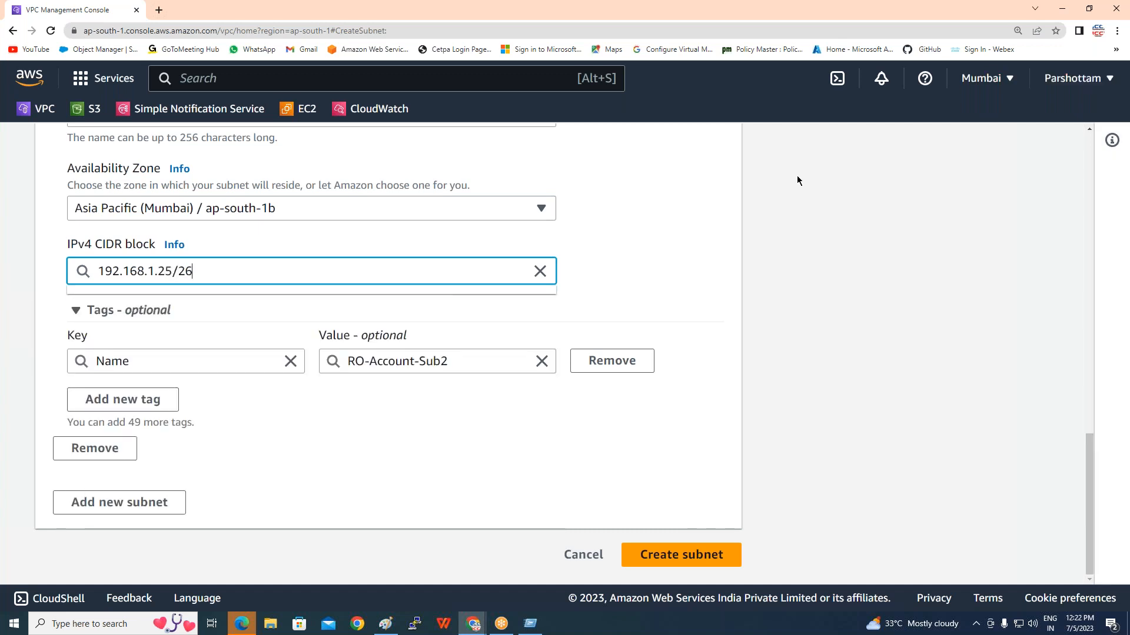
click(738, 298)
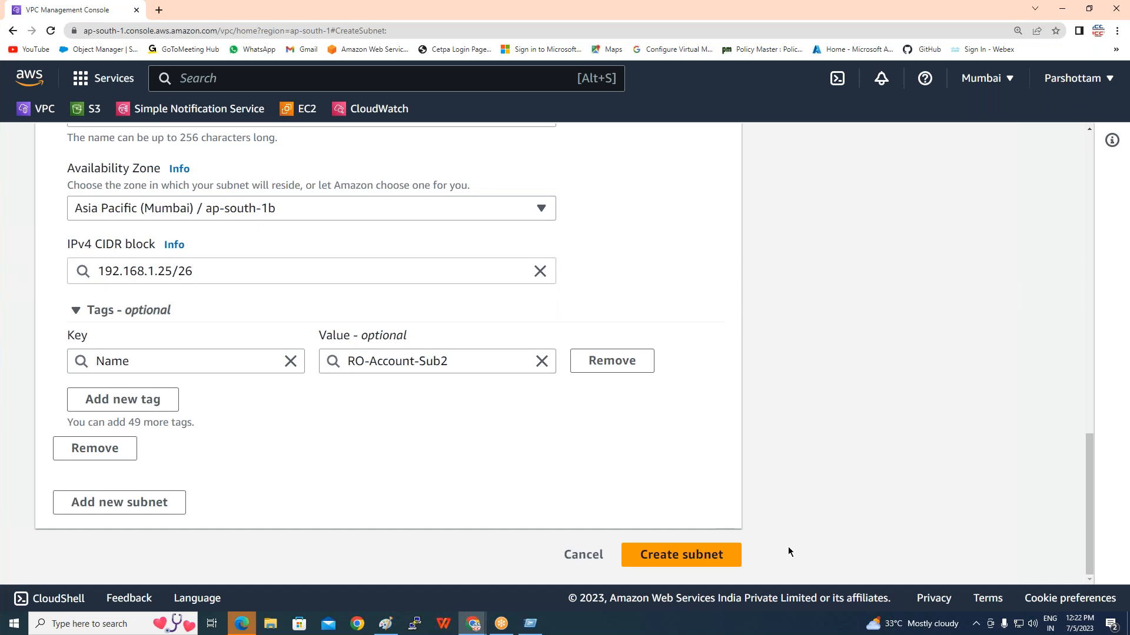
click(719, 563)
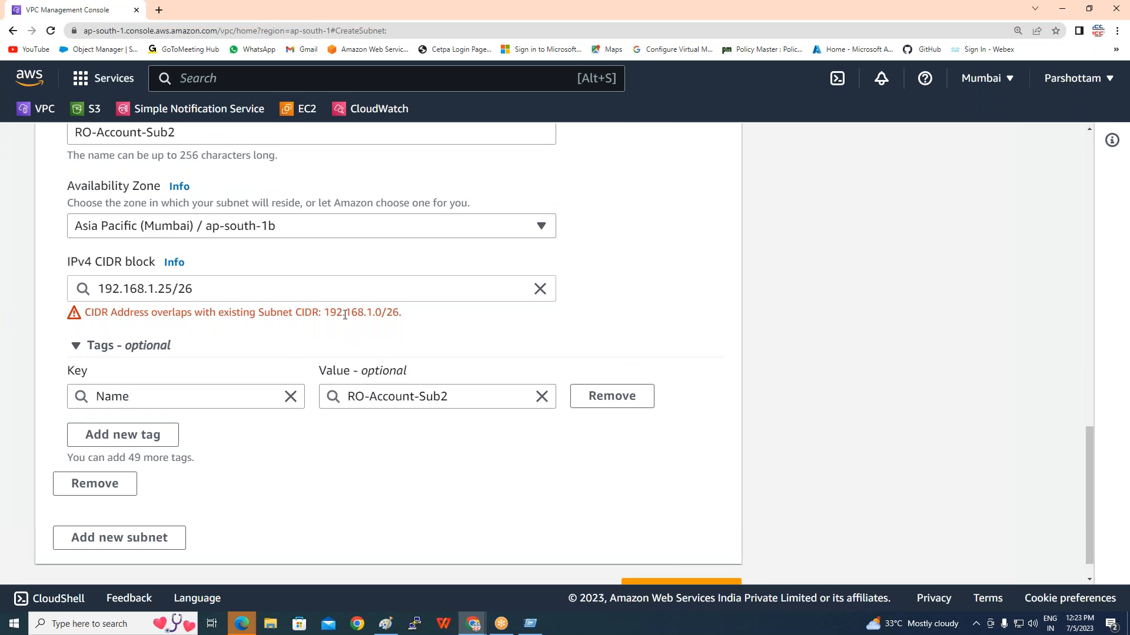
Fix the overlapping CIDR to 192.168.1.64/26 and create both subnets
scroll(221, 294, up, 1)
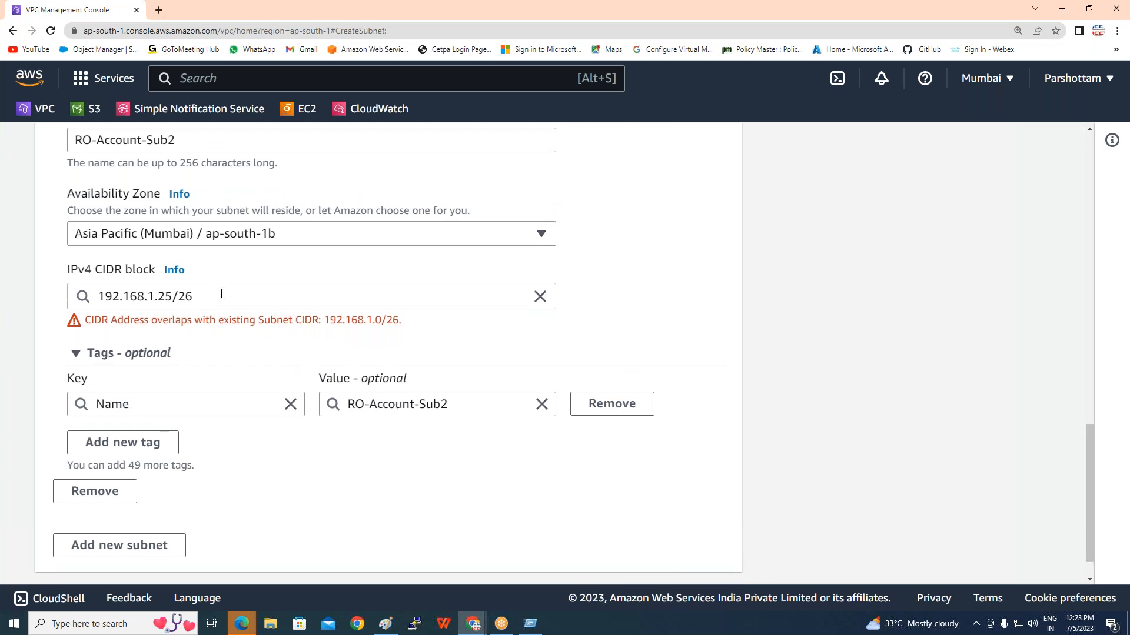
scroll(221, 294, up, 6)
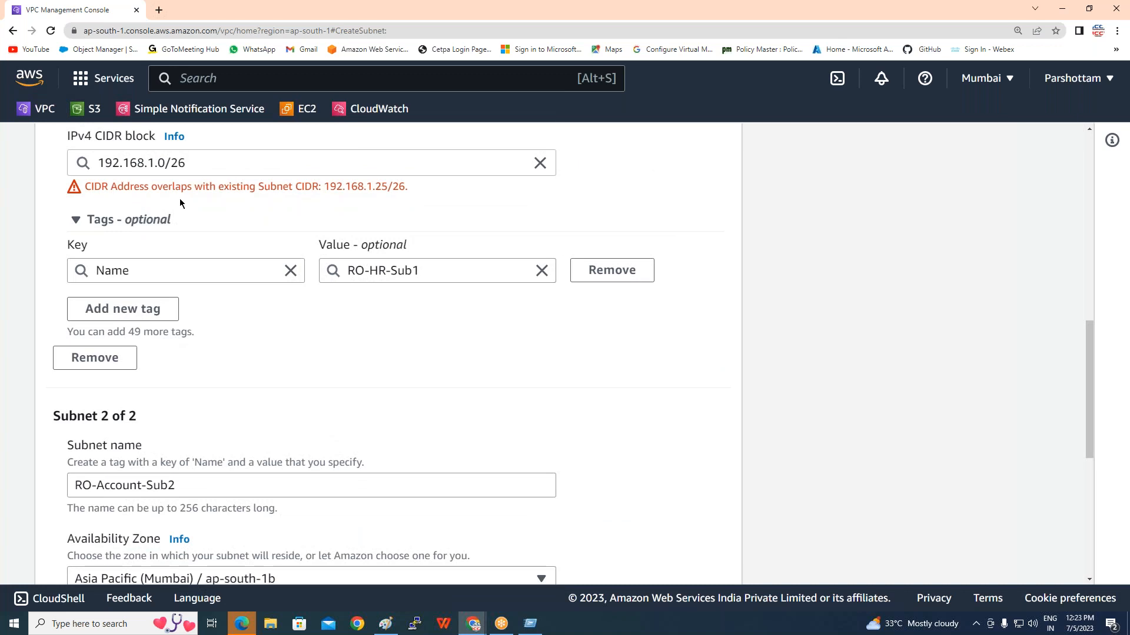
scroll(125, 380, down, 4)
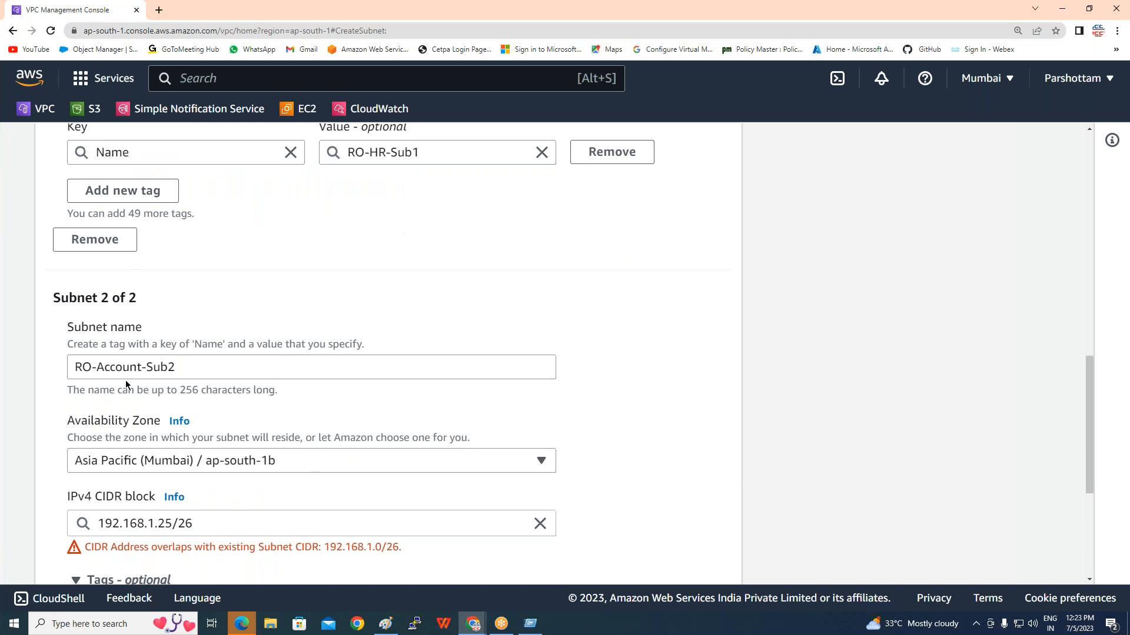
click(170, 407)
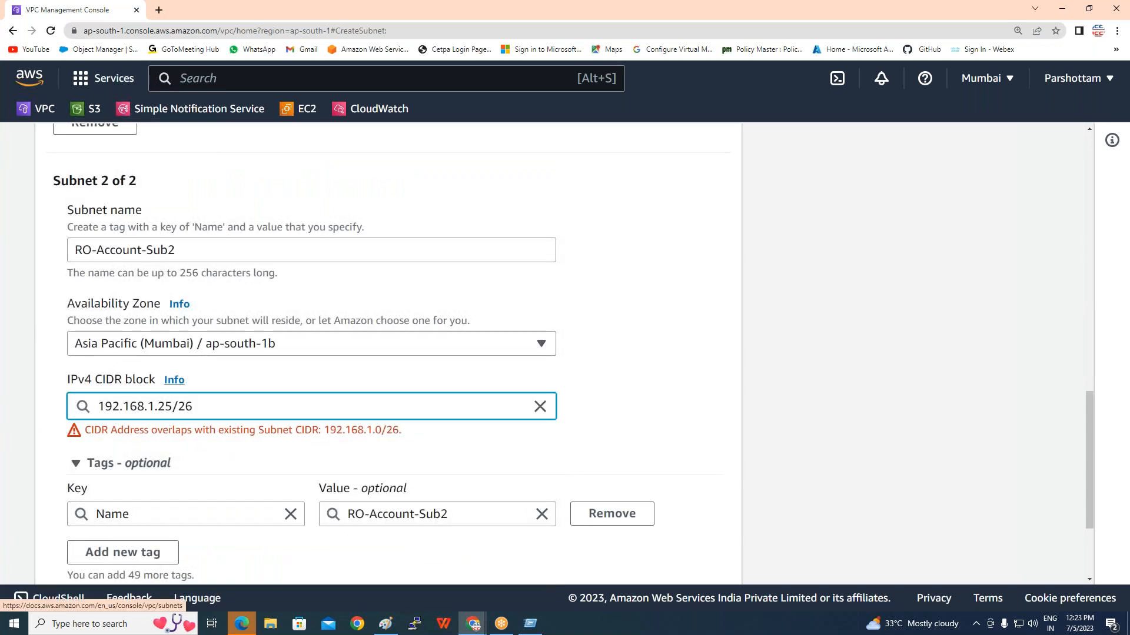
key(BackSpace)
key(BackSpace)
text(64)
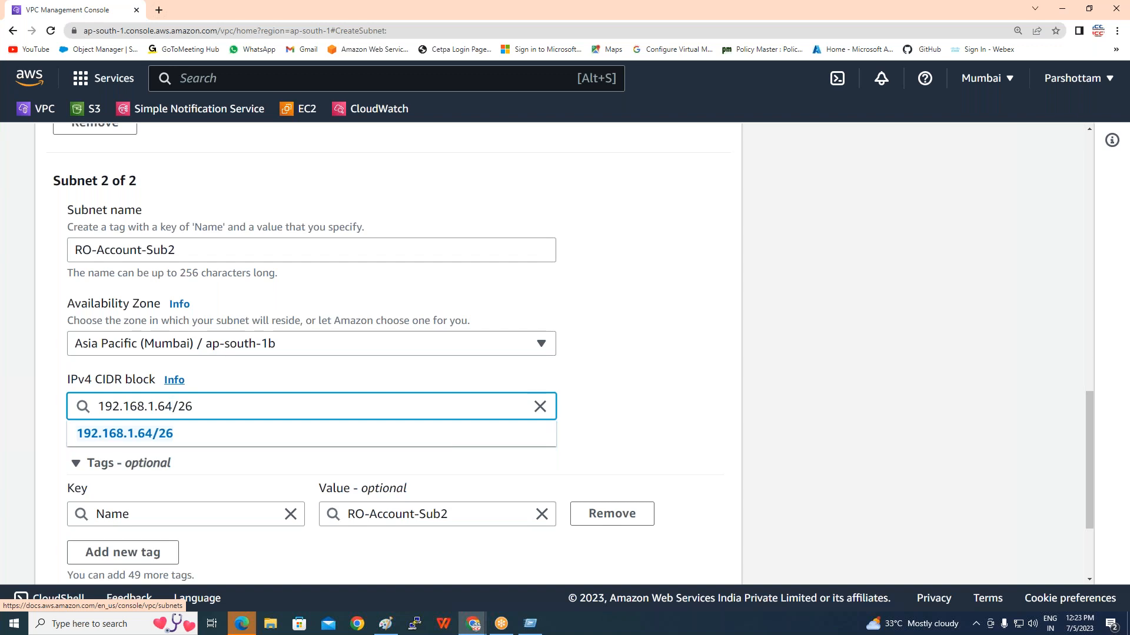
click(280, 435)
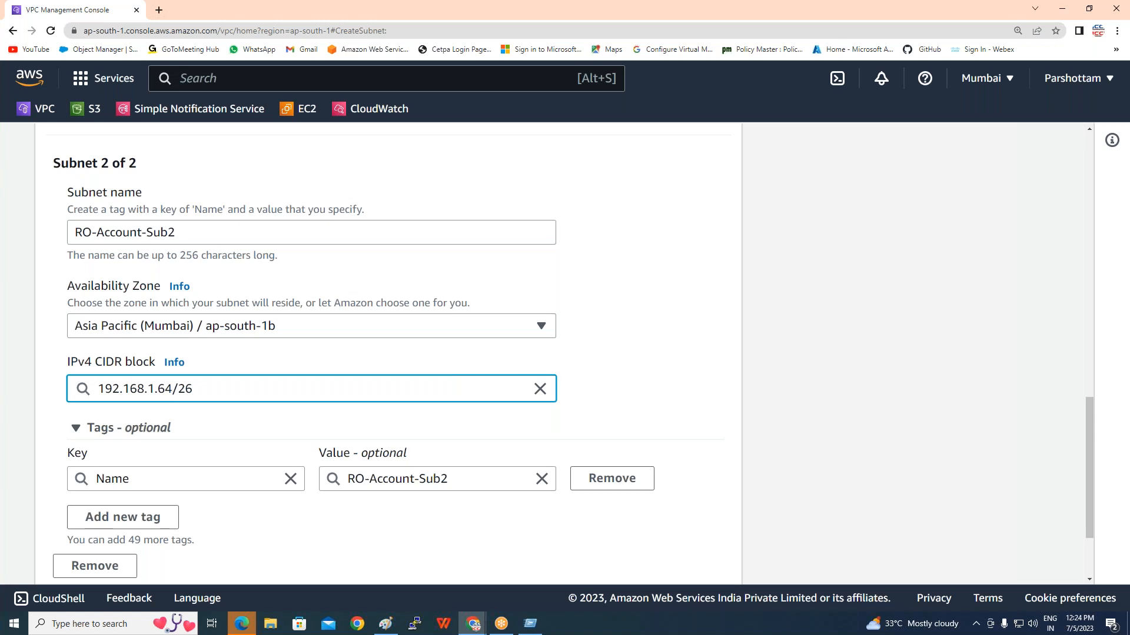
scroll(585, 401, down, 2)
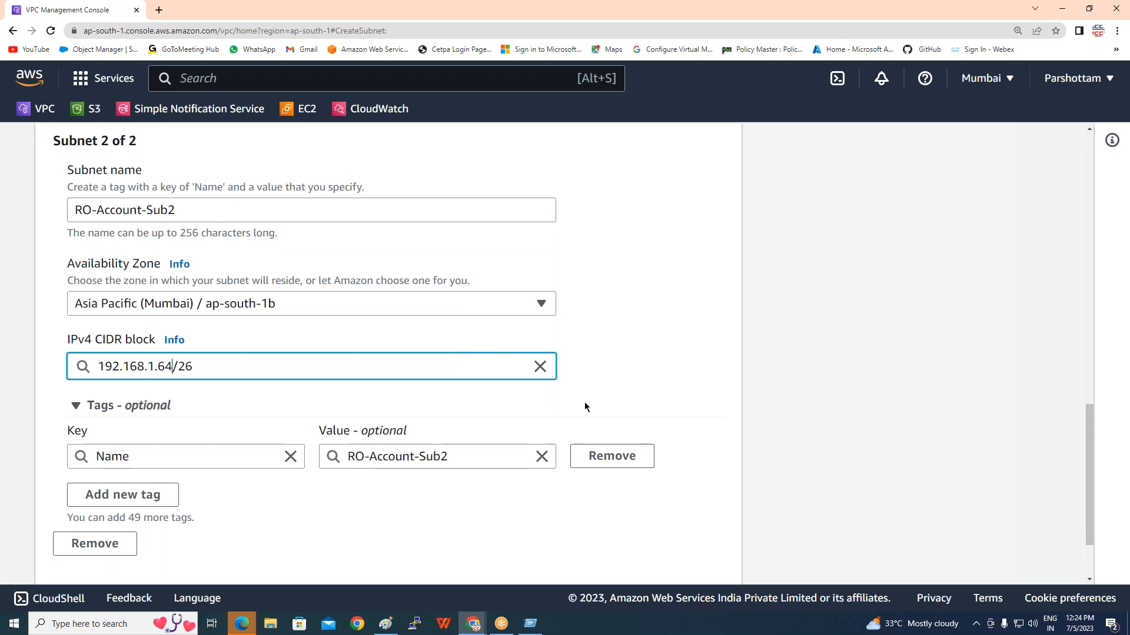
click(681, 562)
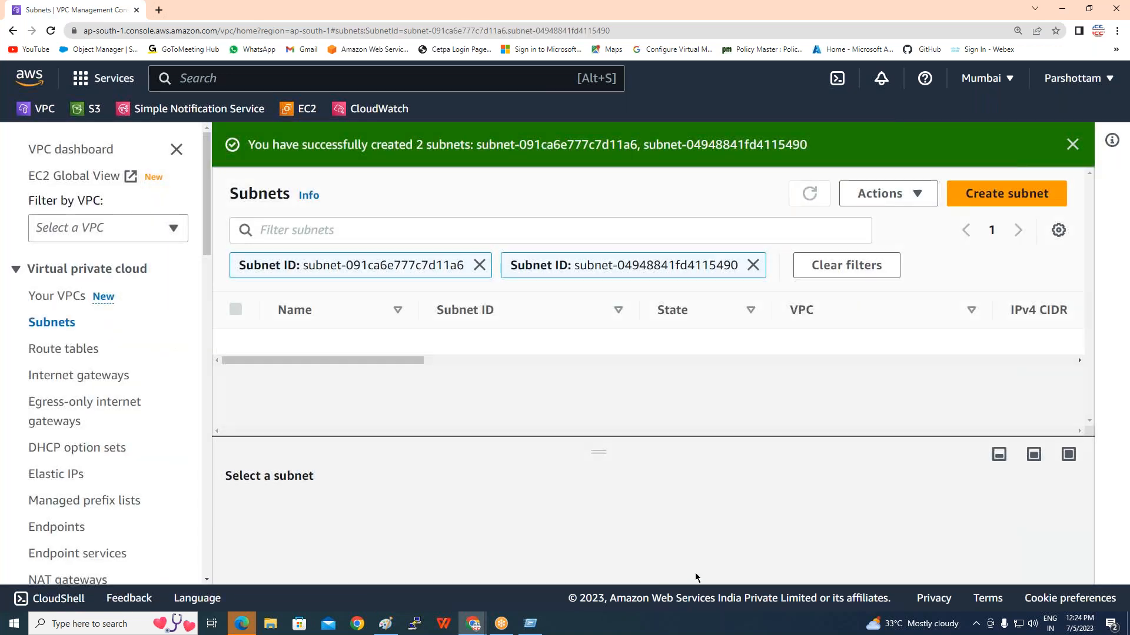
Create route table RO-VPC-Public-Access-RT in RO-VPC
click(81, 351)
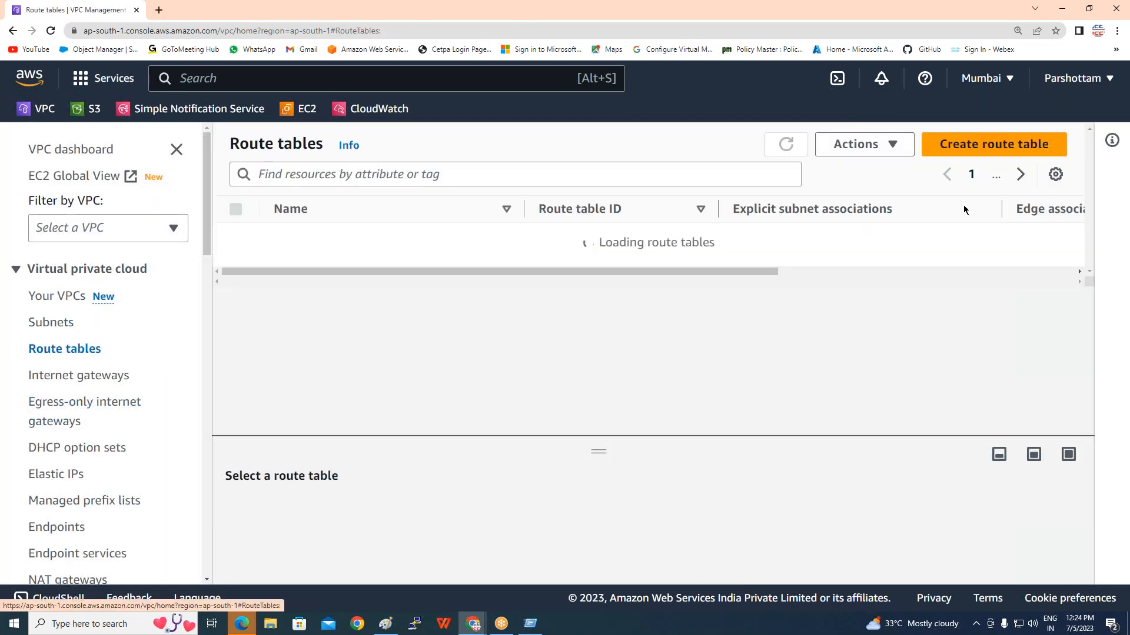
click(989, 143)
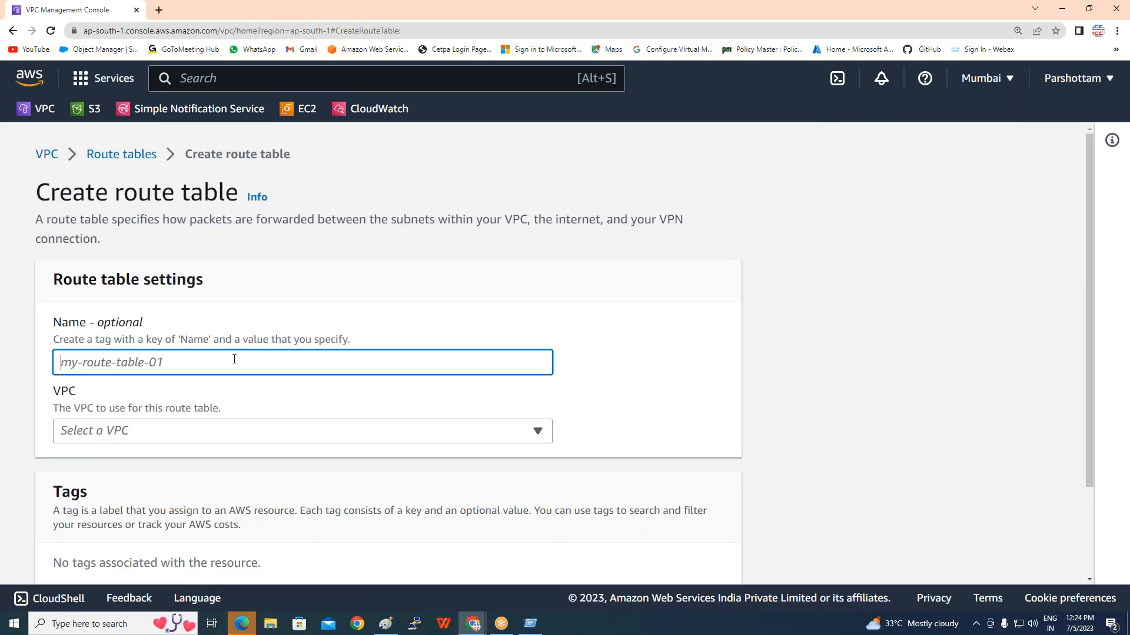
text(RO)
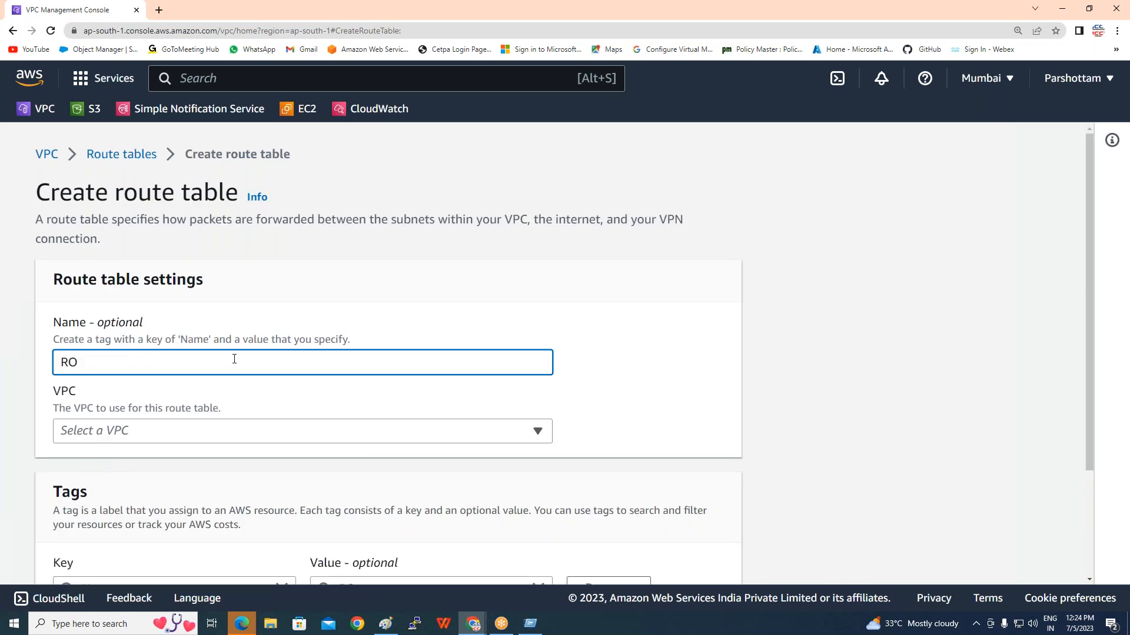
text(-VPC-Public-Access-RT)
click(214, 425)
click(217, 482)
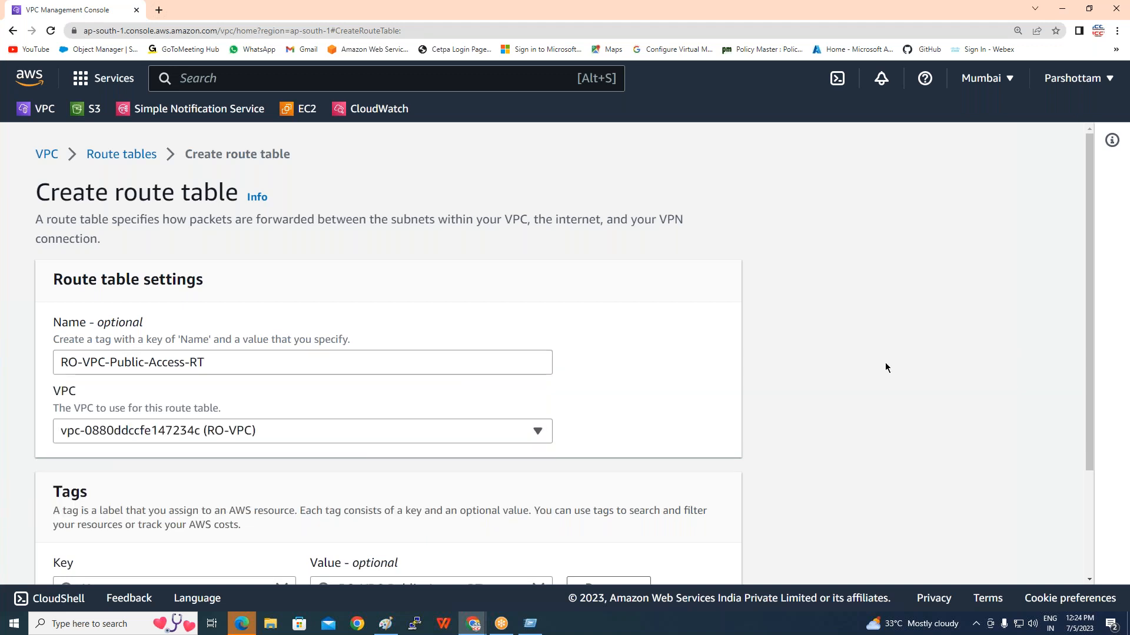
scroll(871, 364, down, 5)
click(642, 554)
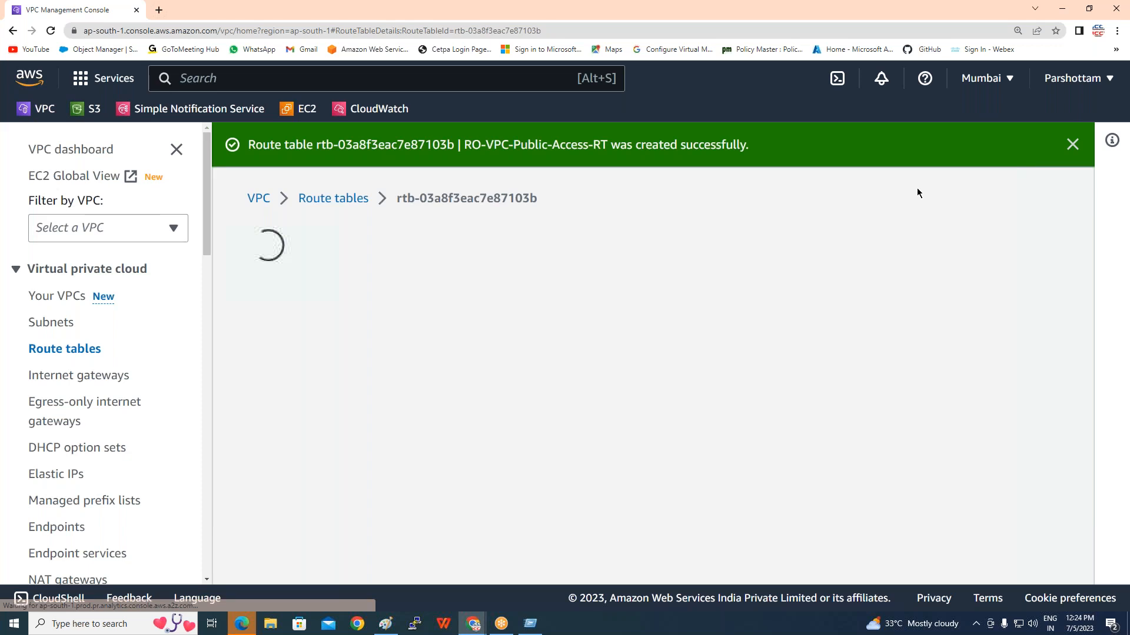
Associate both RO-HR-Sub1 and RO-Account-Sub2 with RO-VPC-Public-Access-RT
click(994, 236)
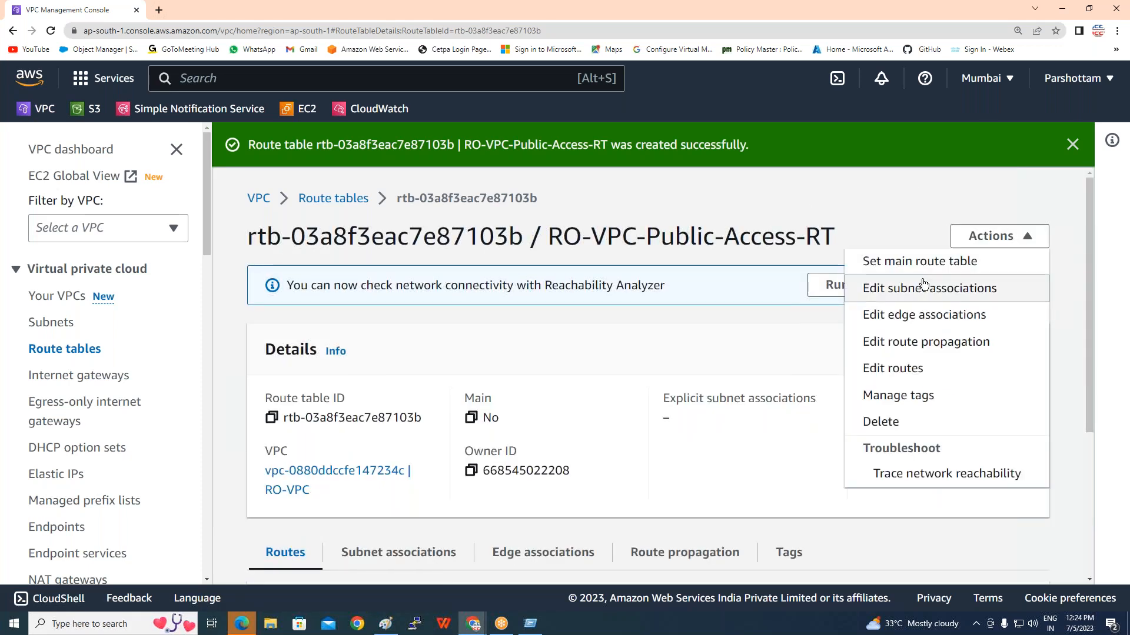
click(923, 285)
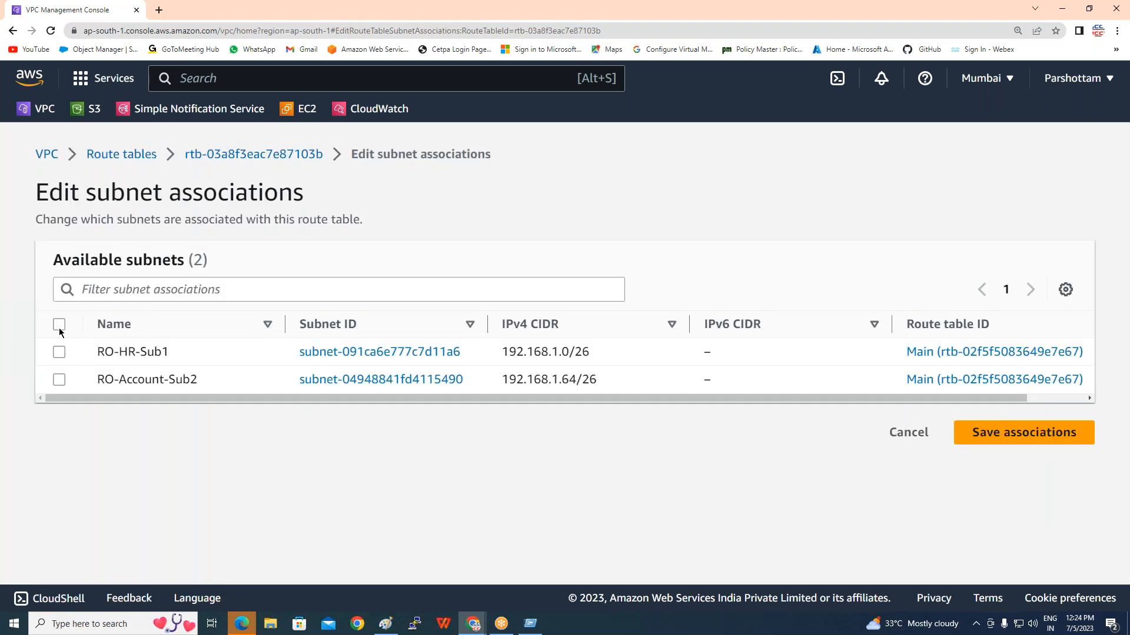
click(59, 326)
click(994, 549)
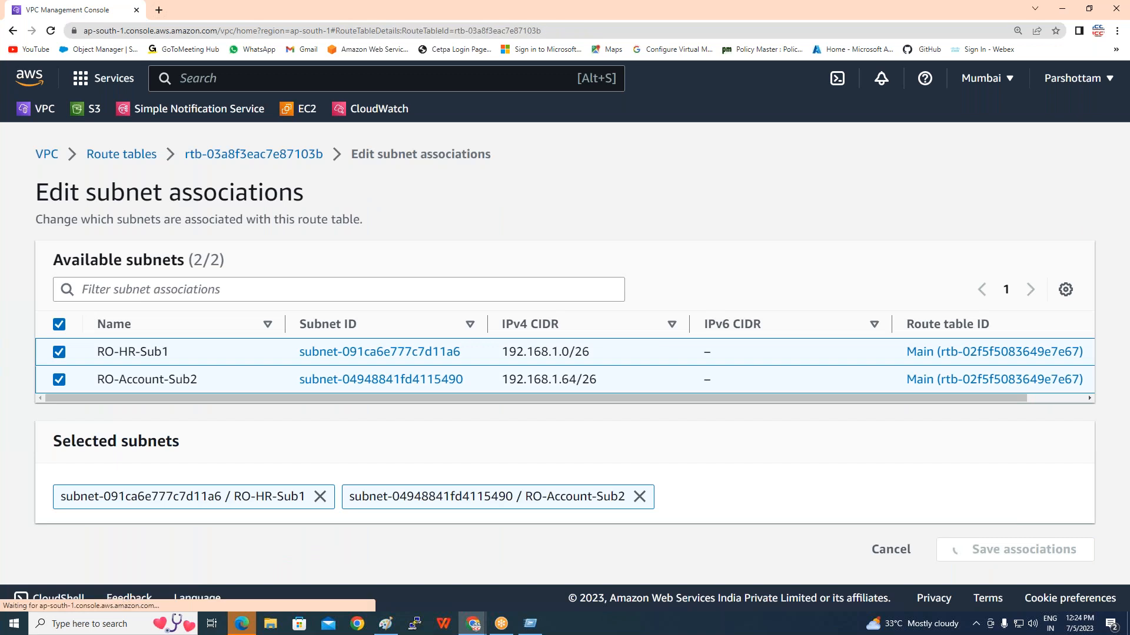
click(54, 379)
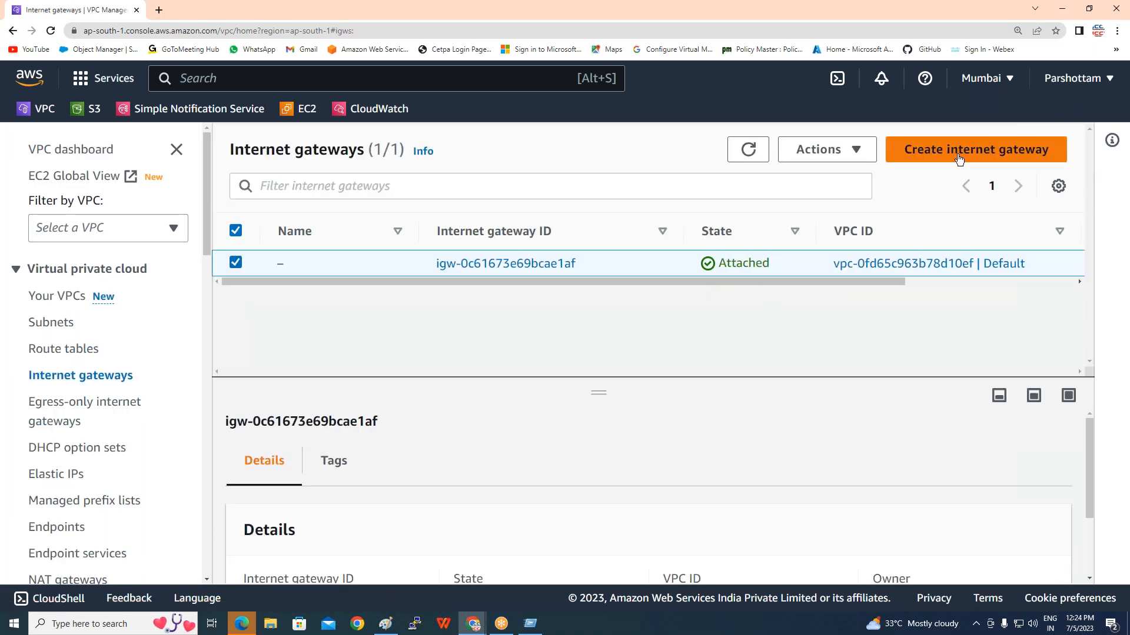
Create an internet gateway with the name tag RO-IG
click(960, 158)
click(192, 391)
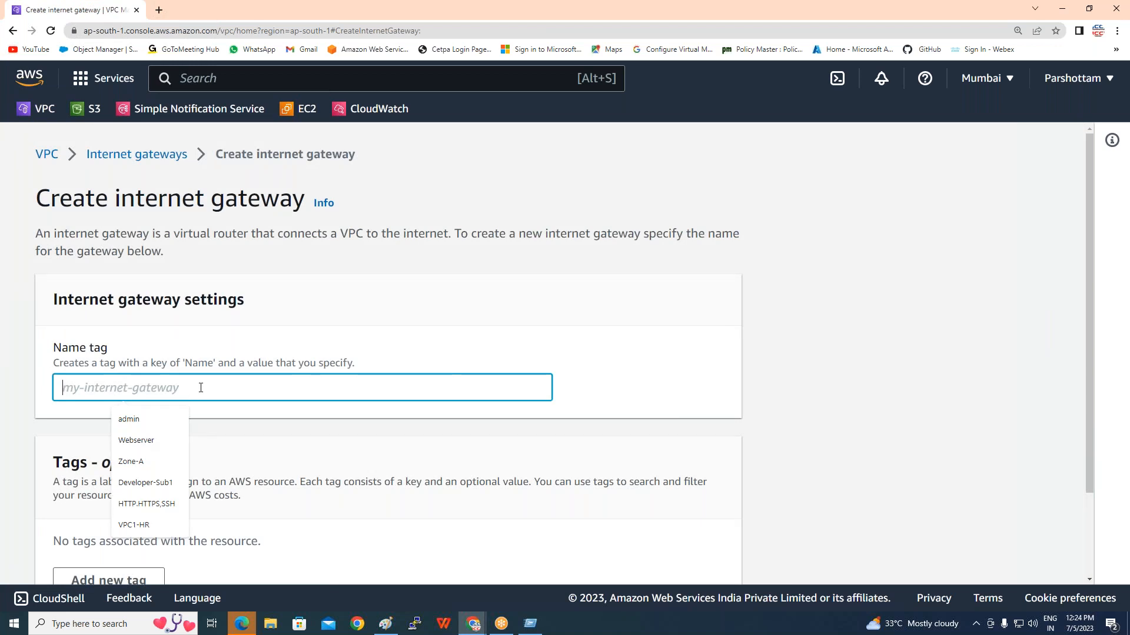
text(RO-IG)
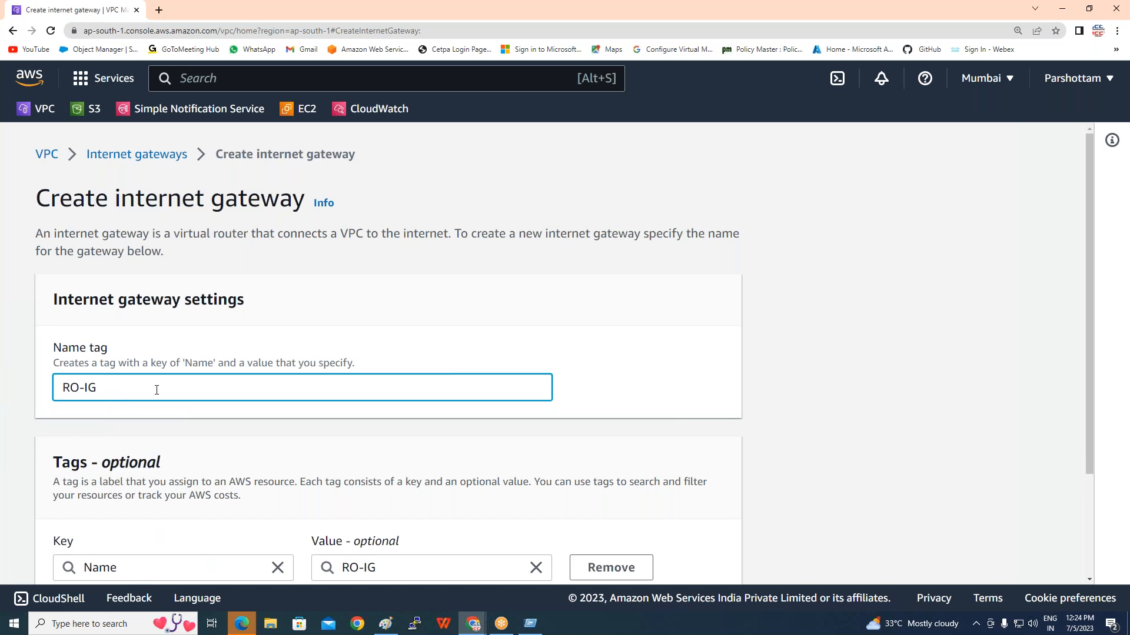
scroll(158, 392, down, 3)
key(Return)
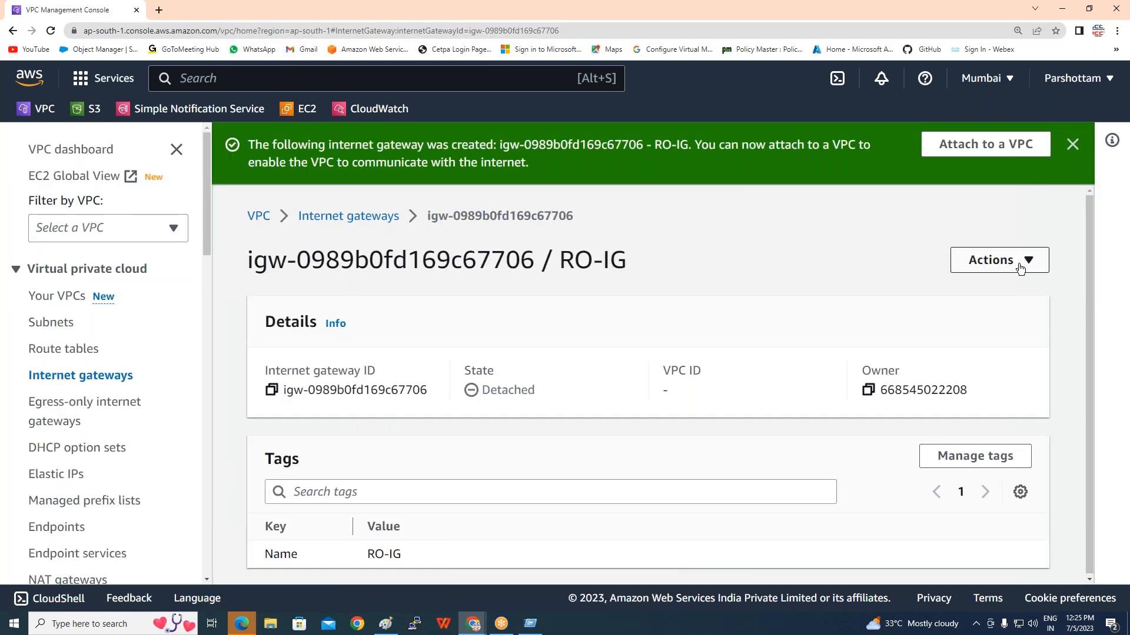
Attach the RO-IG gateway to RO-VPC
click(1030, 262)
click(1006, 285)
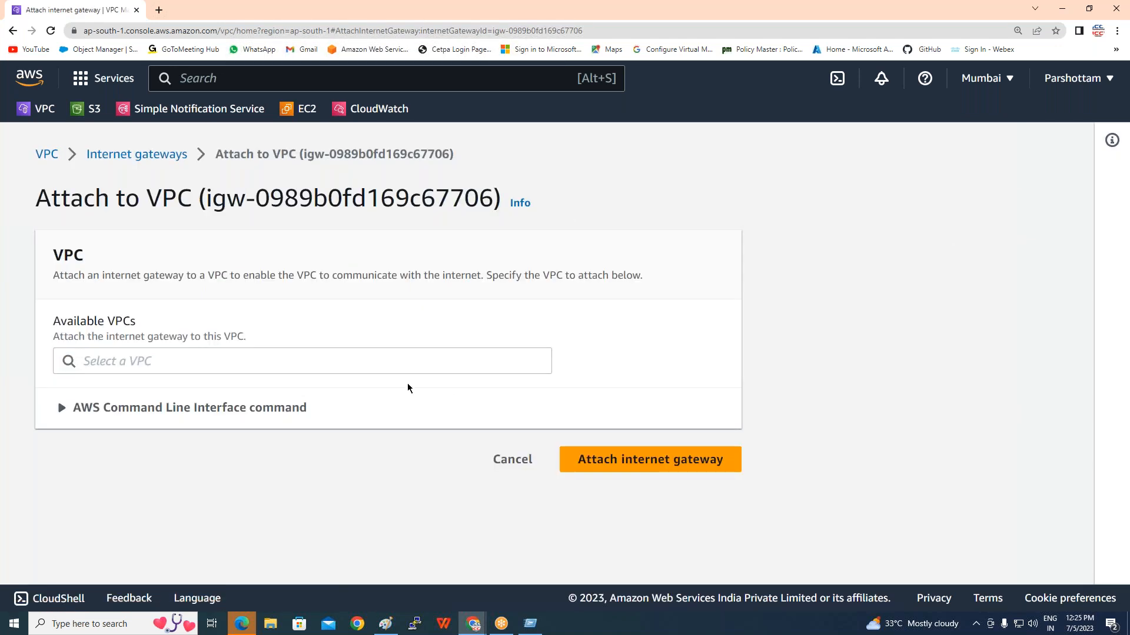
click(406, 361)
click(167, 389)
click(671, 464)
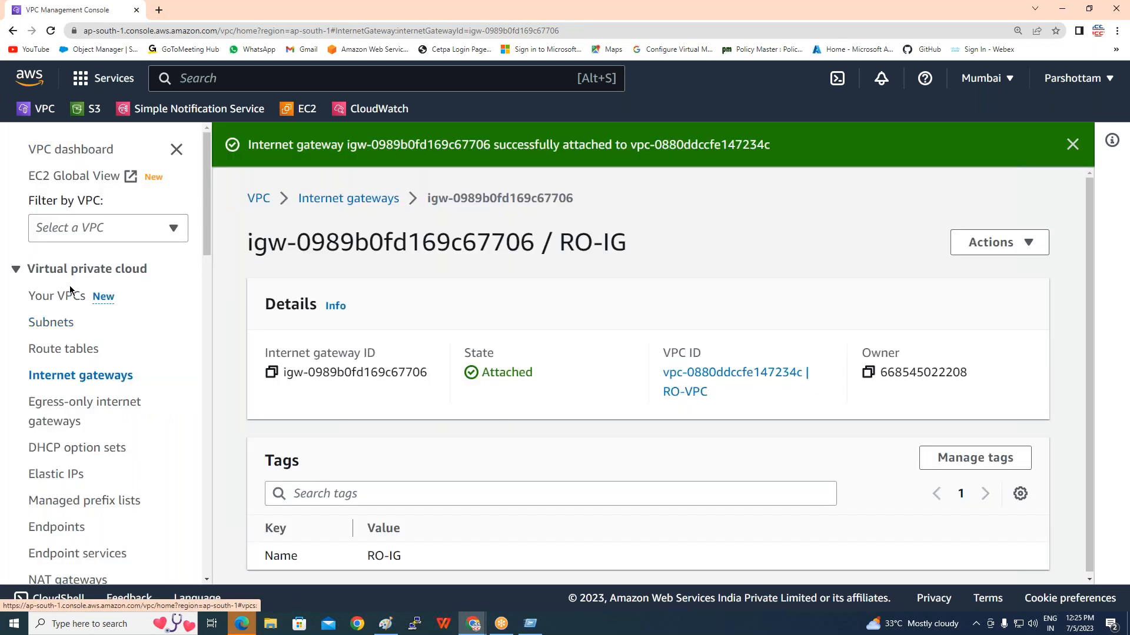
click(50, 353)
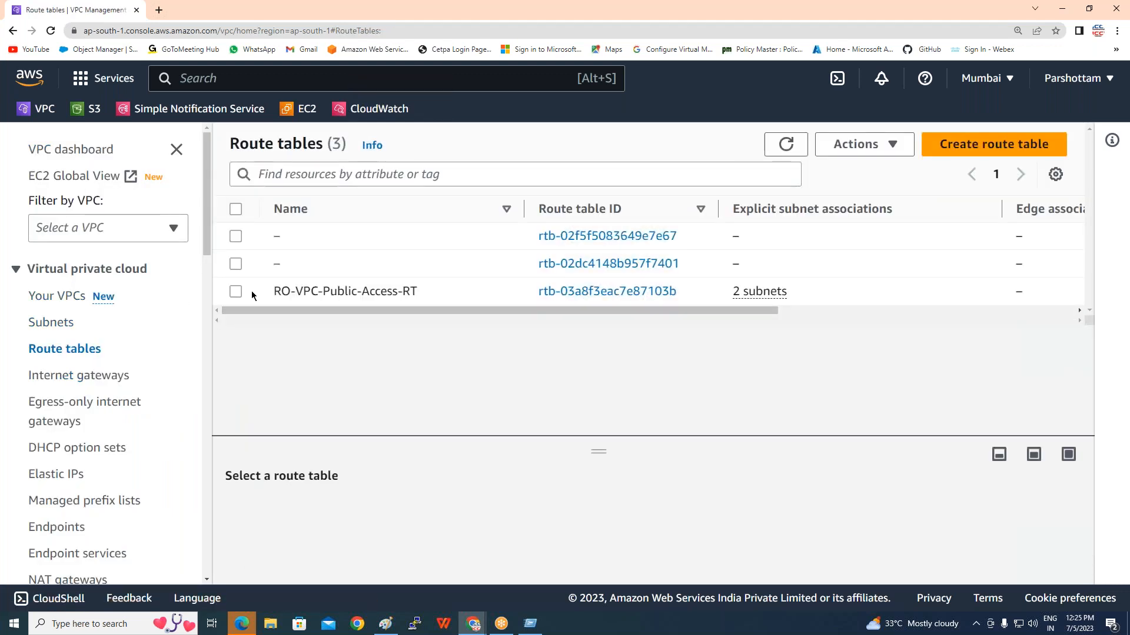
Add a new route with destination 0.0.0.0/0 to RO-VPC-Public-Access-RT
click(238, 293)
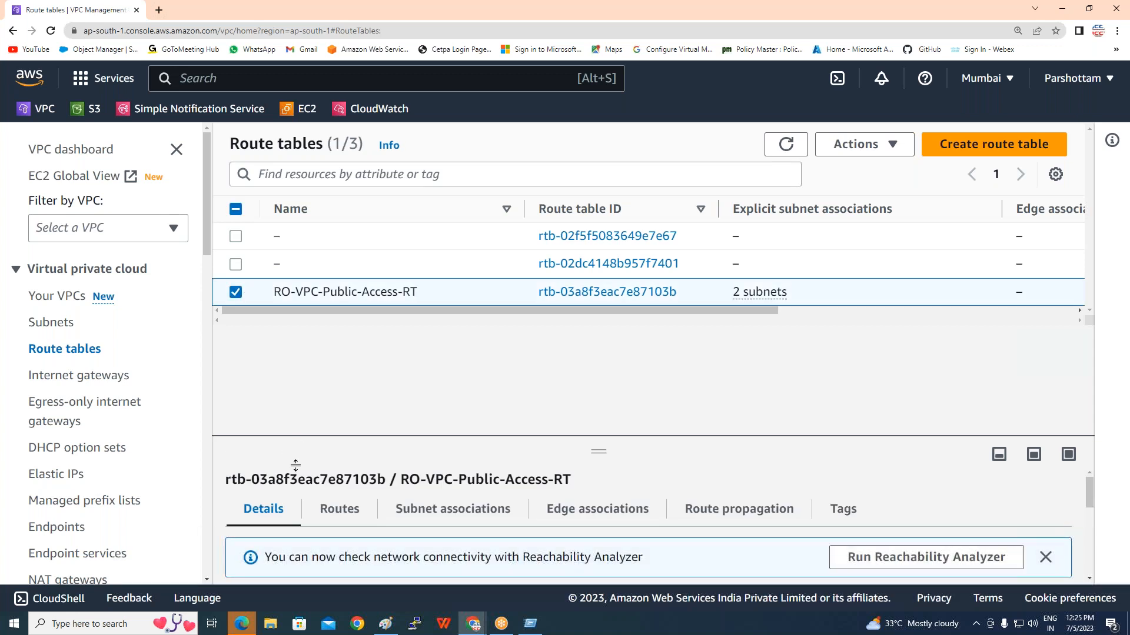
click(340, 508)
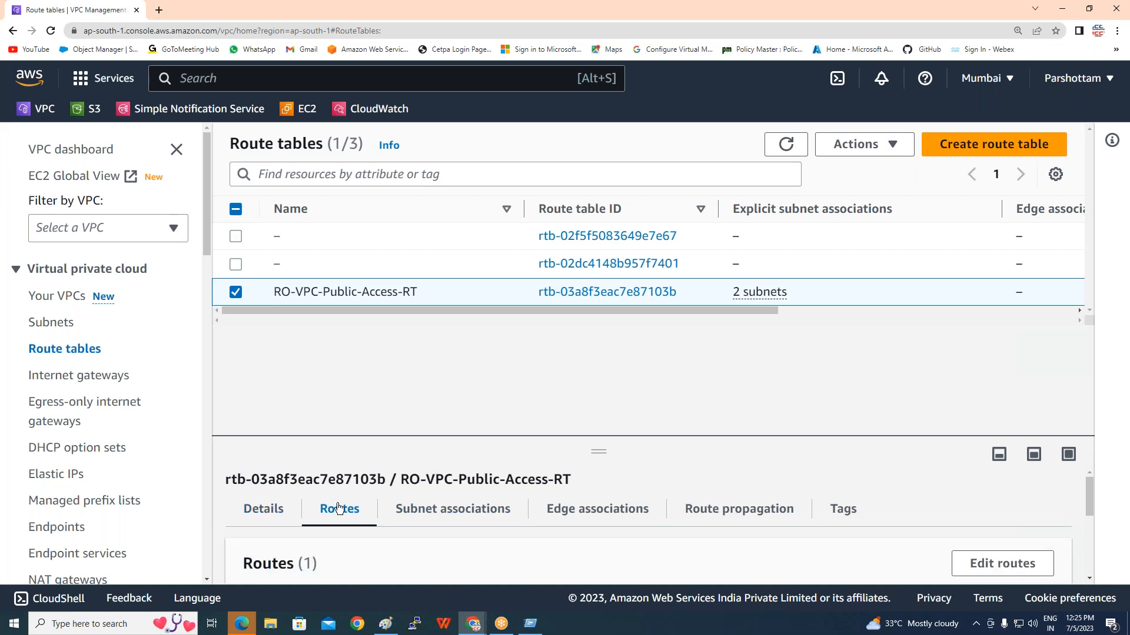
click(977, 564)
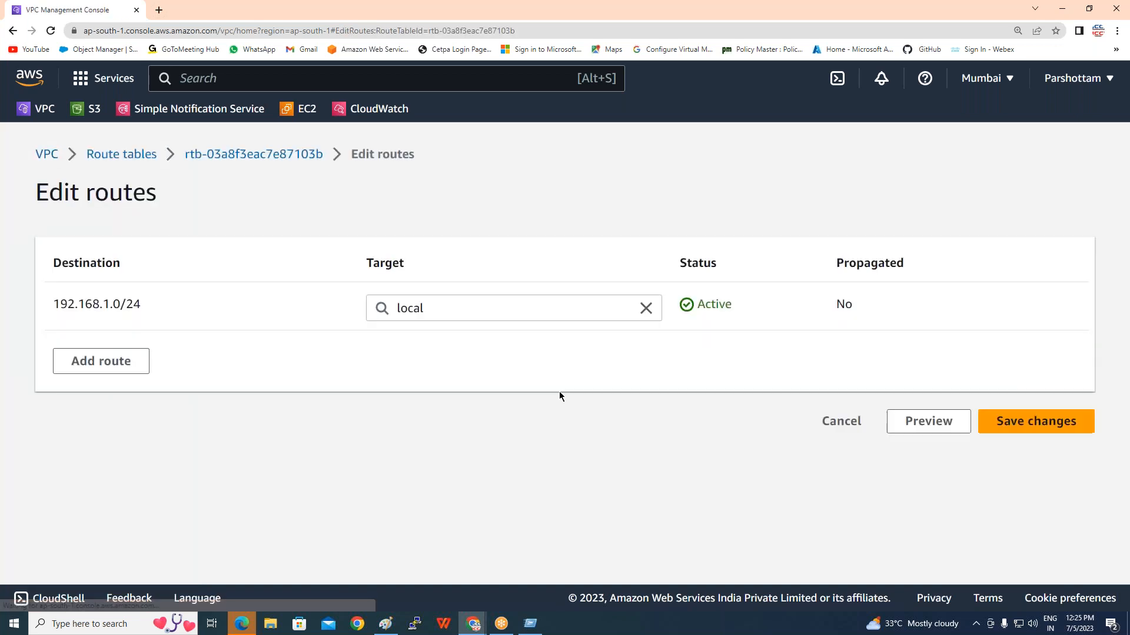
click(125, 360)
click(125, 356)
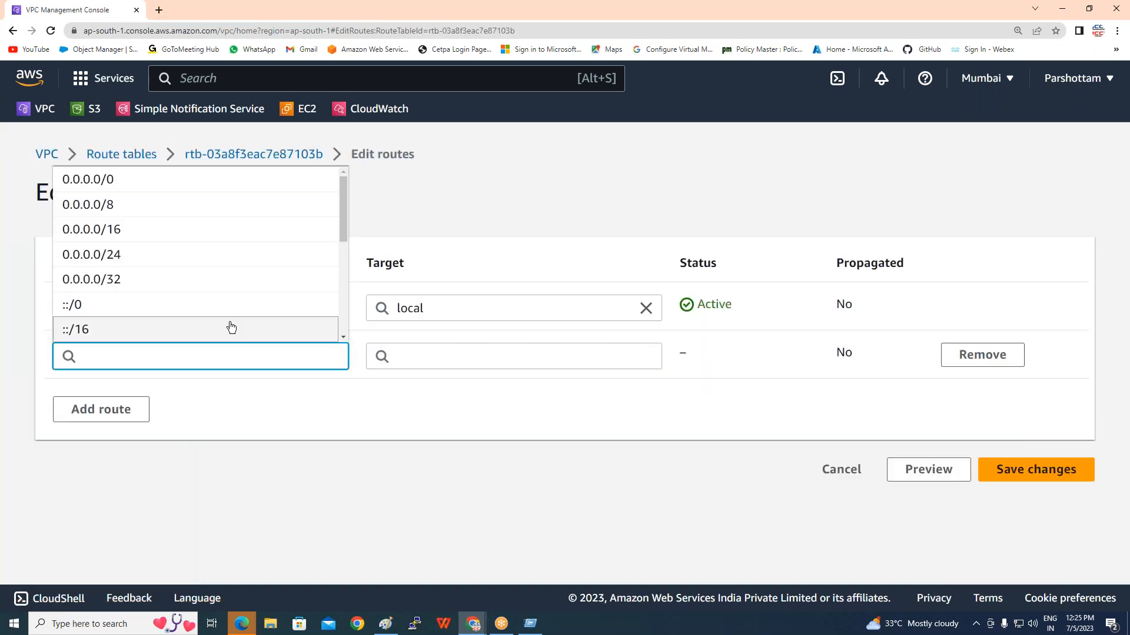
text(172)
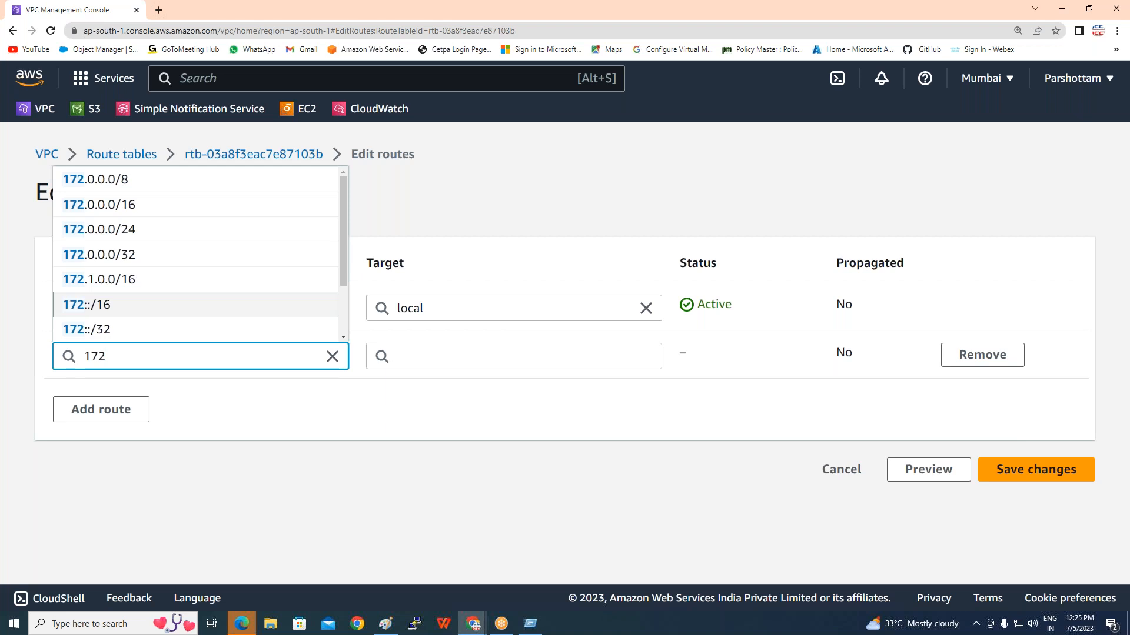
key(BackSpace)
key(BackSpace)
key(BackSpace)
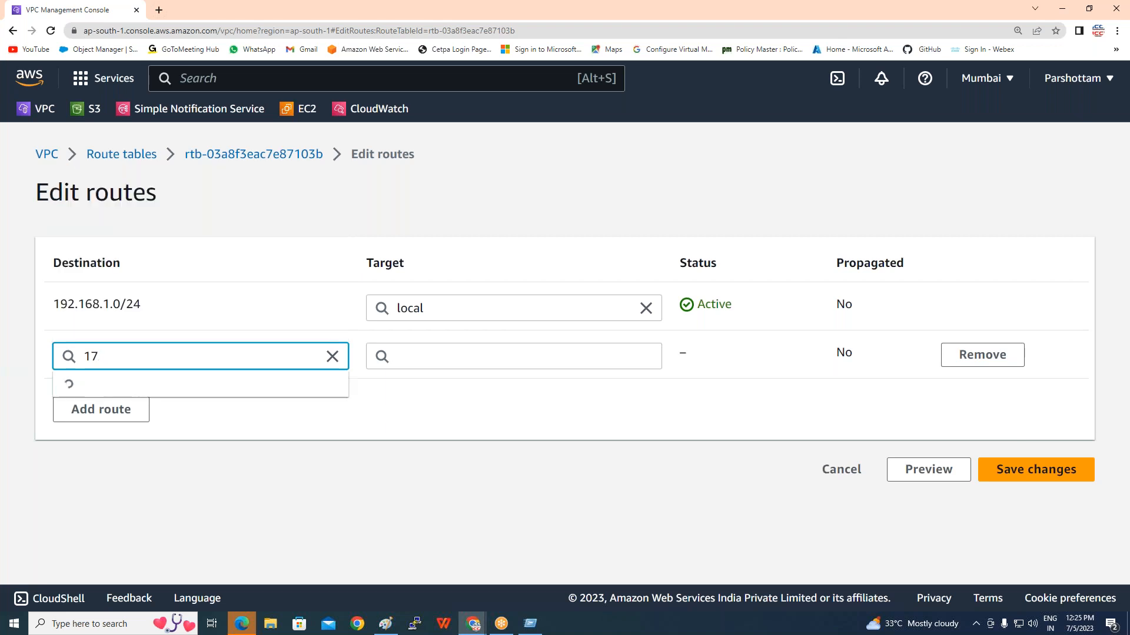
text(0.0.0.0/0)
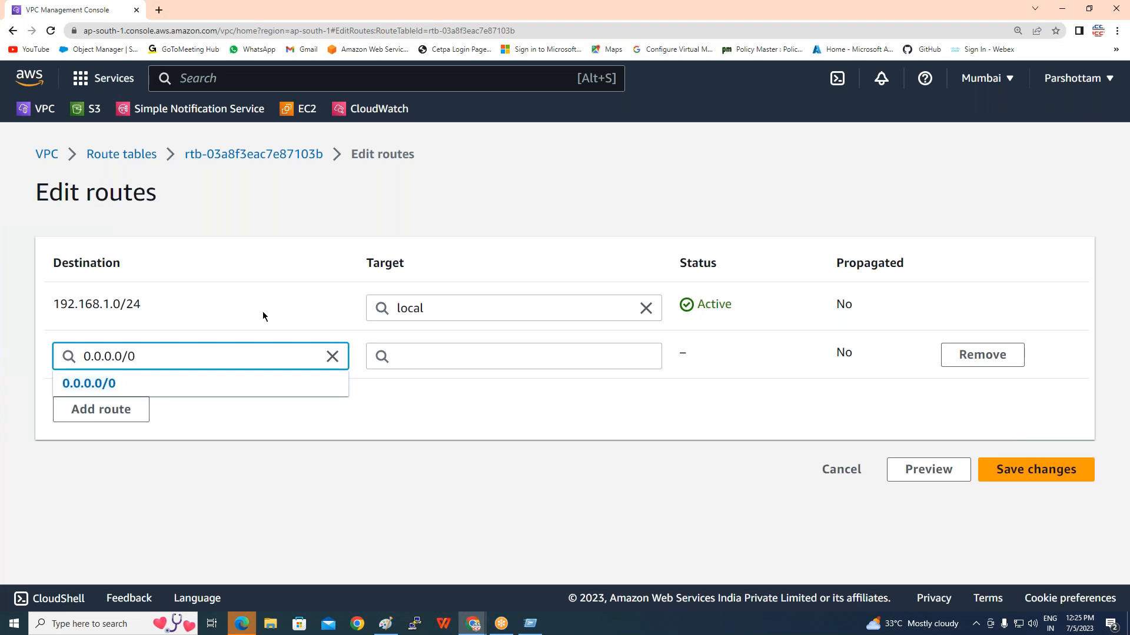
click(187, 390)
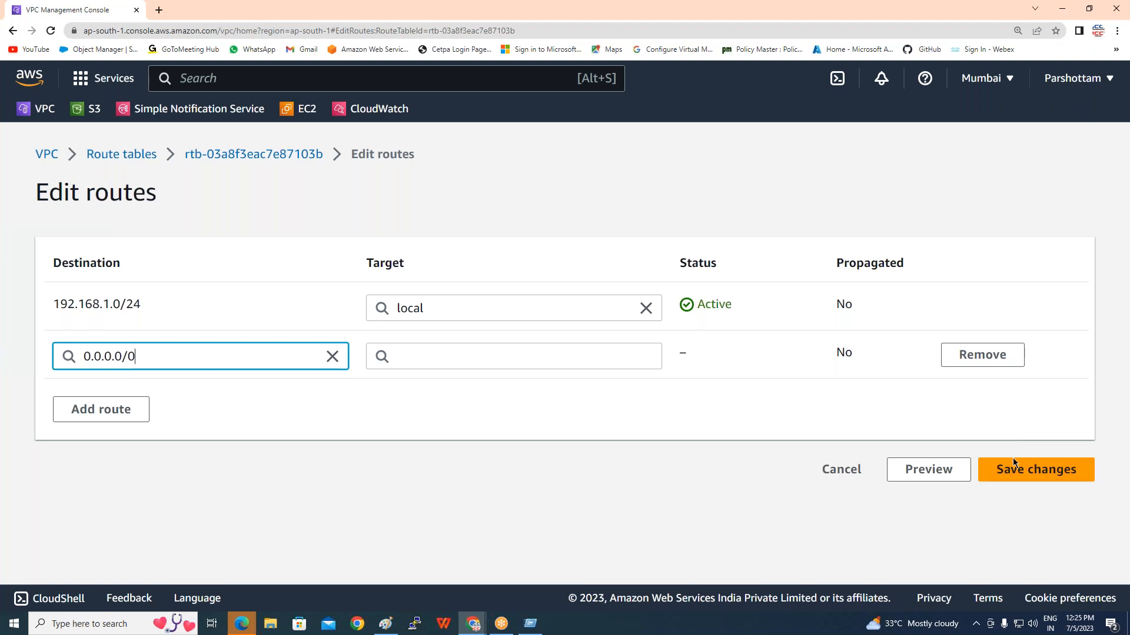
Target the route at the RO-IG internet gateway, save it, and return to the Paint diagram
click(1008, 474)
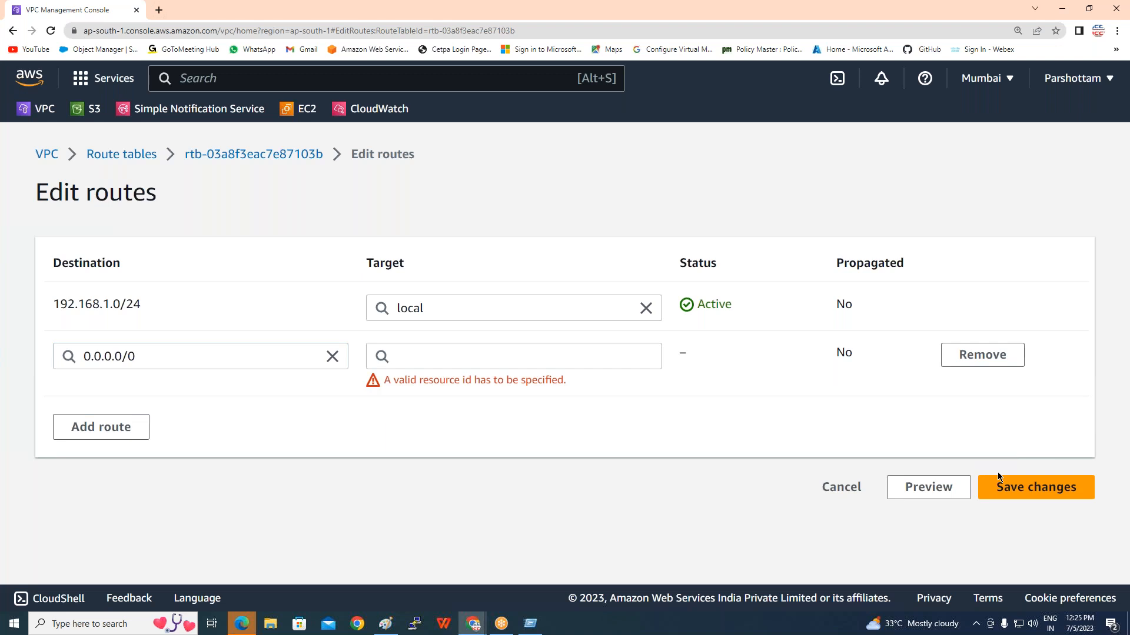
click(418, 353)
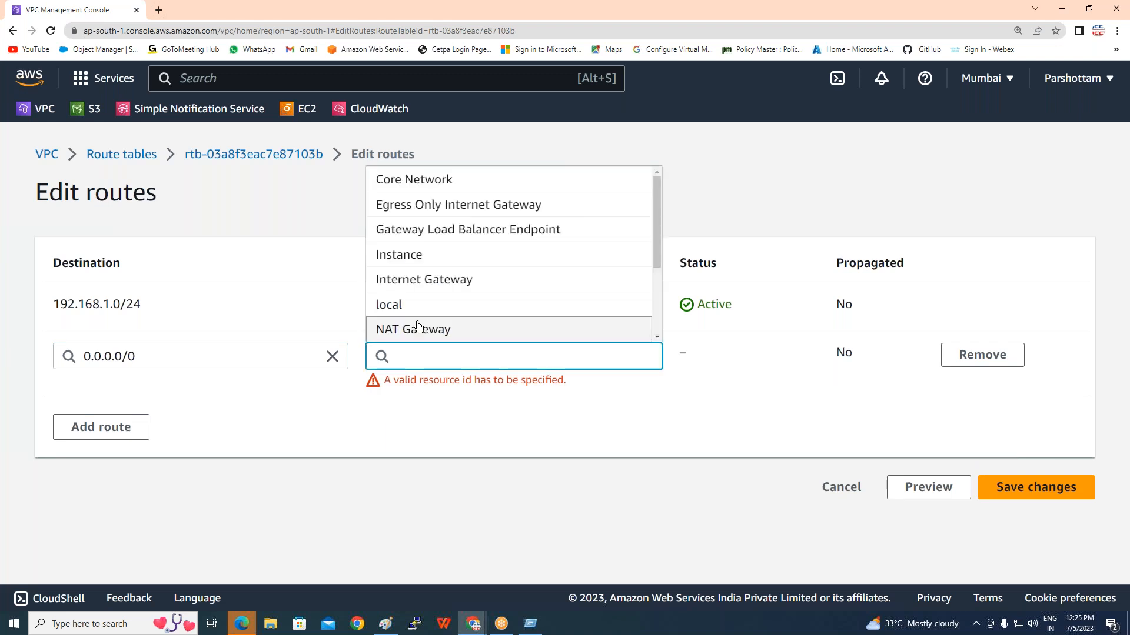
click(434, 280)
click(435, 391)
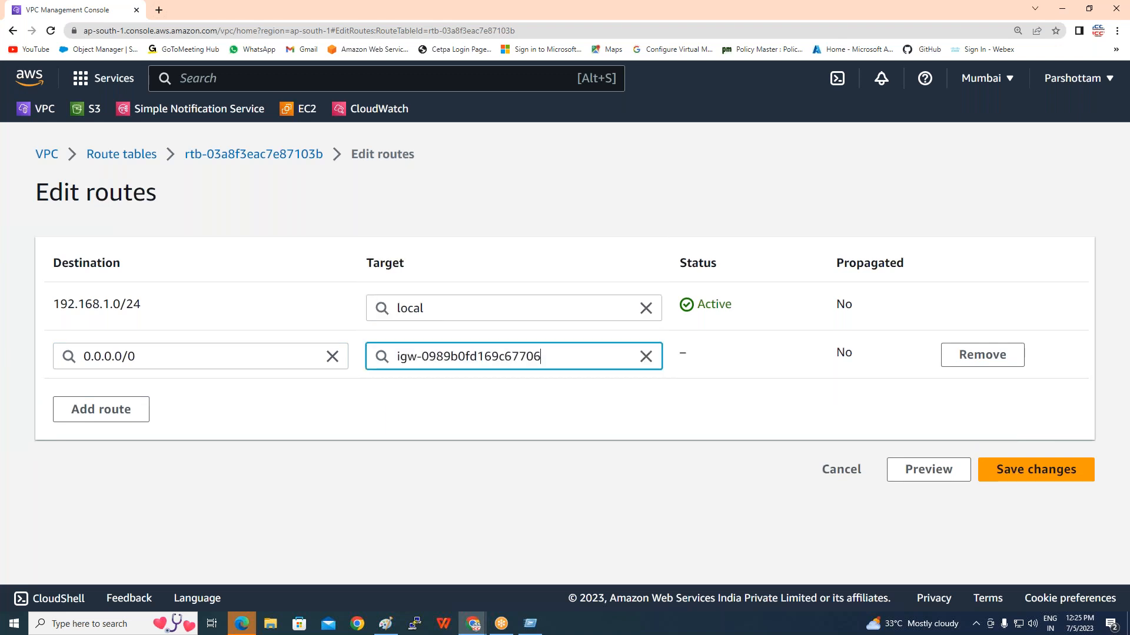
click(1045, 470)
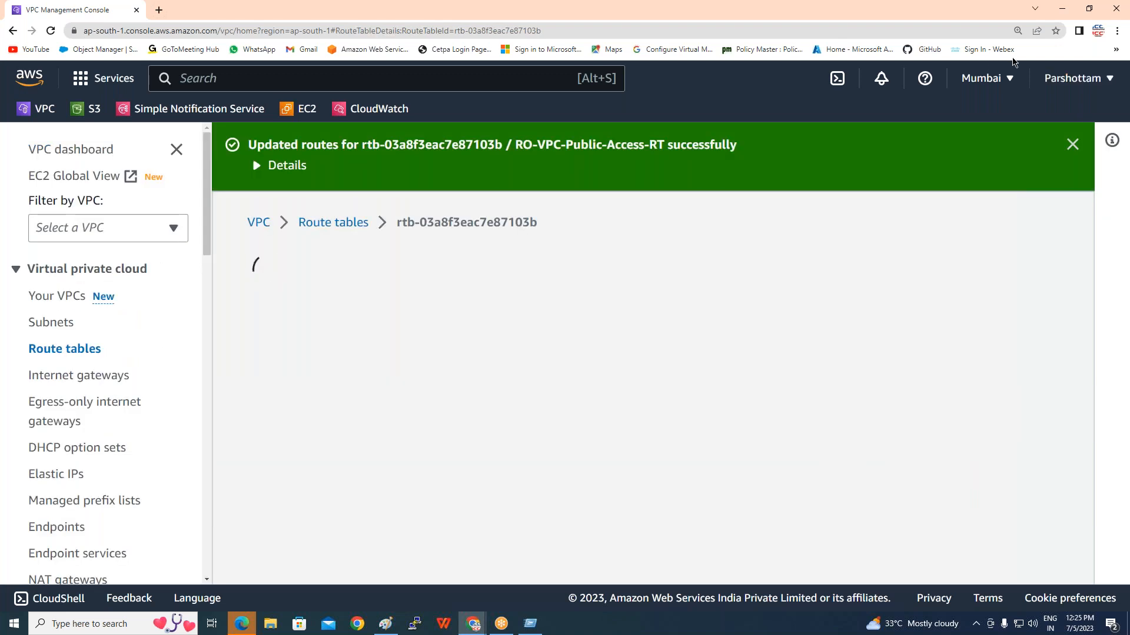
click(1056, 9)
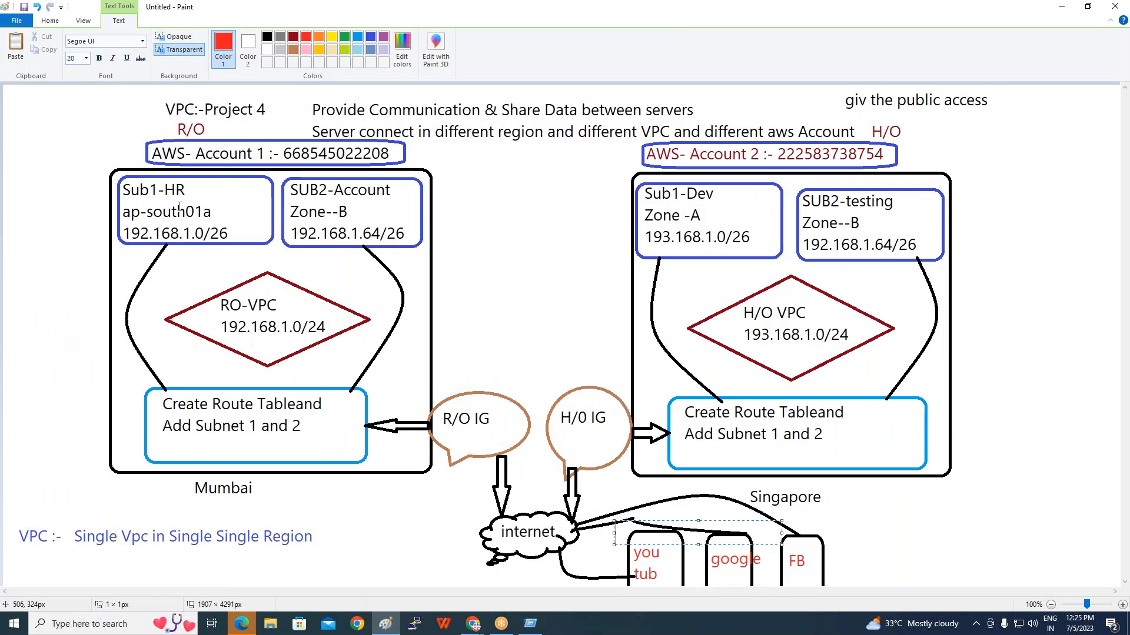
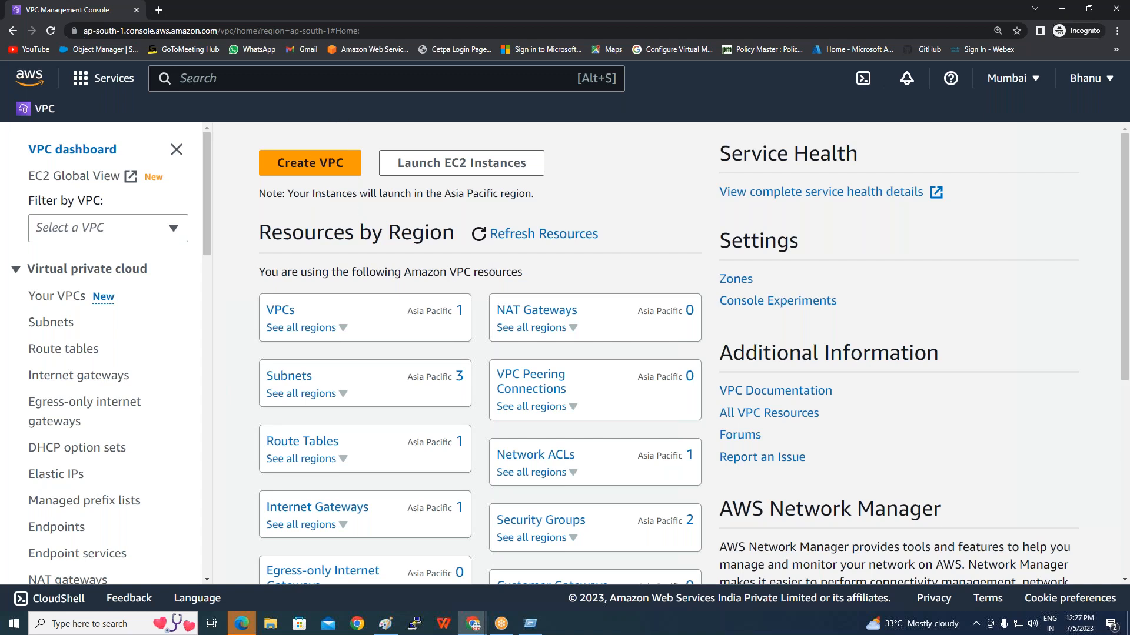
Open the VPC creation form, turn off automatic name tag generation, then return to the VPC list
click(288, 172)
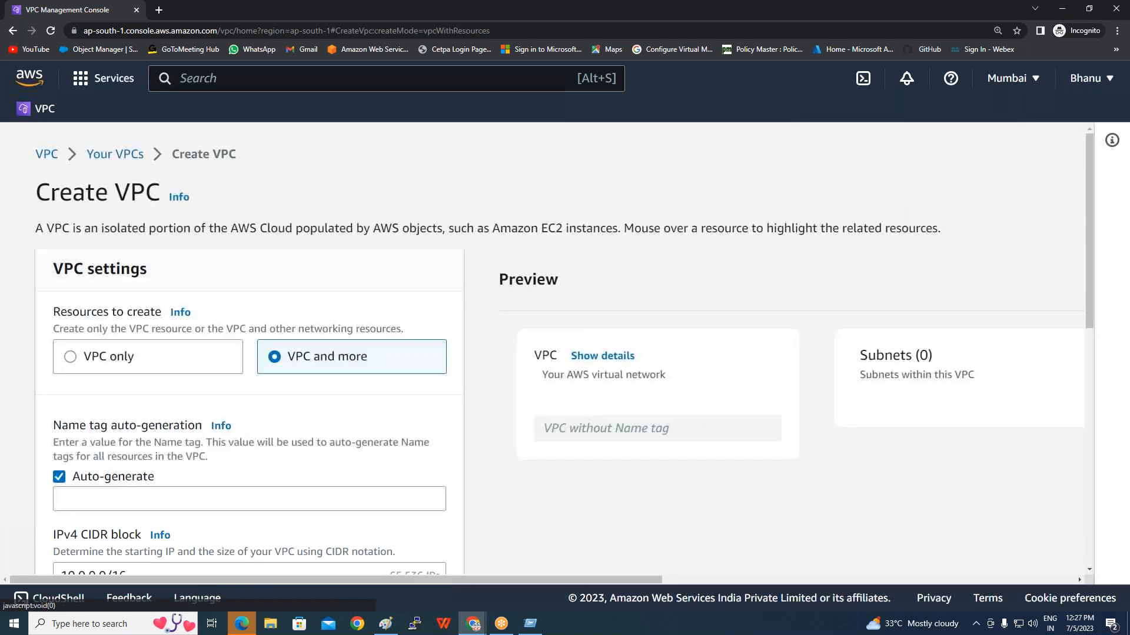
scroll(125, 512, down, 1)
scroll(177, 499, down, 4)
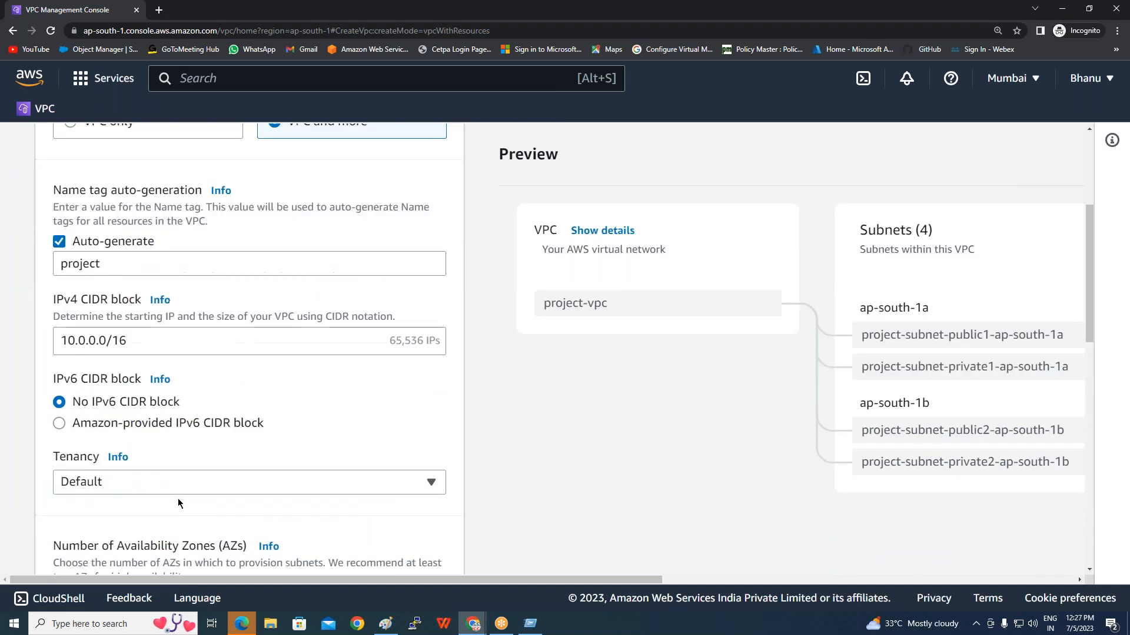
scroll(177, 368, down, 2)
scroll(176, 369, up, 1)
scroll(177, 370, up, 1)
click(60, 242)
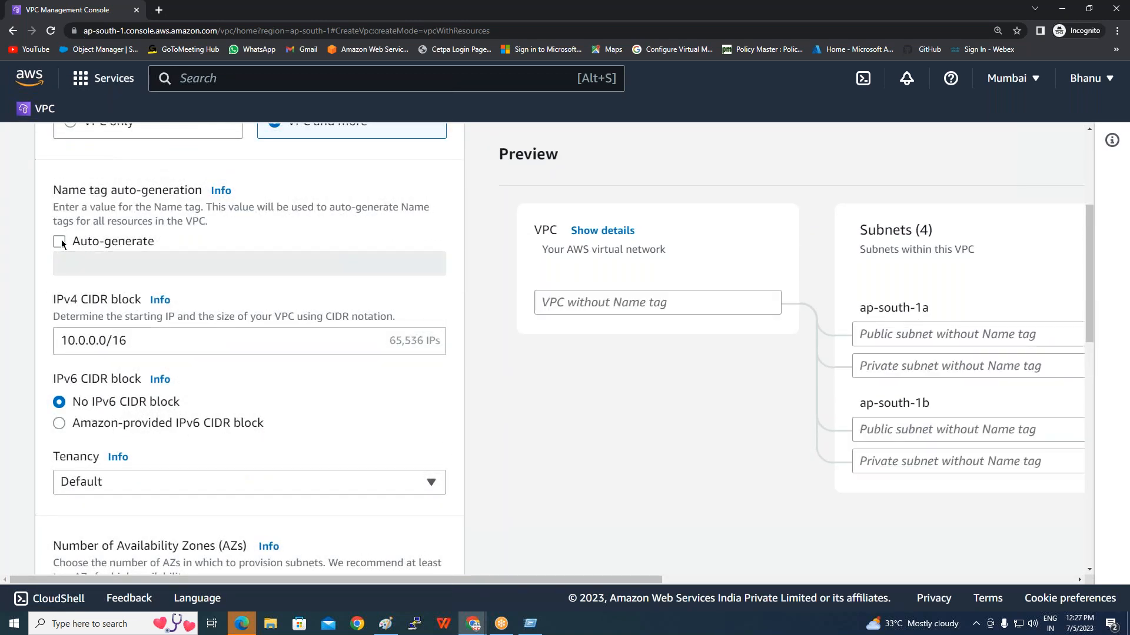
scroll(187, 323, up, 3)
scroll(187, 324, up, 1)
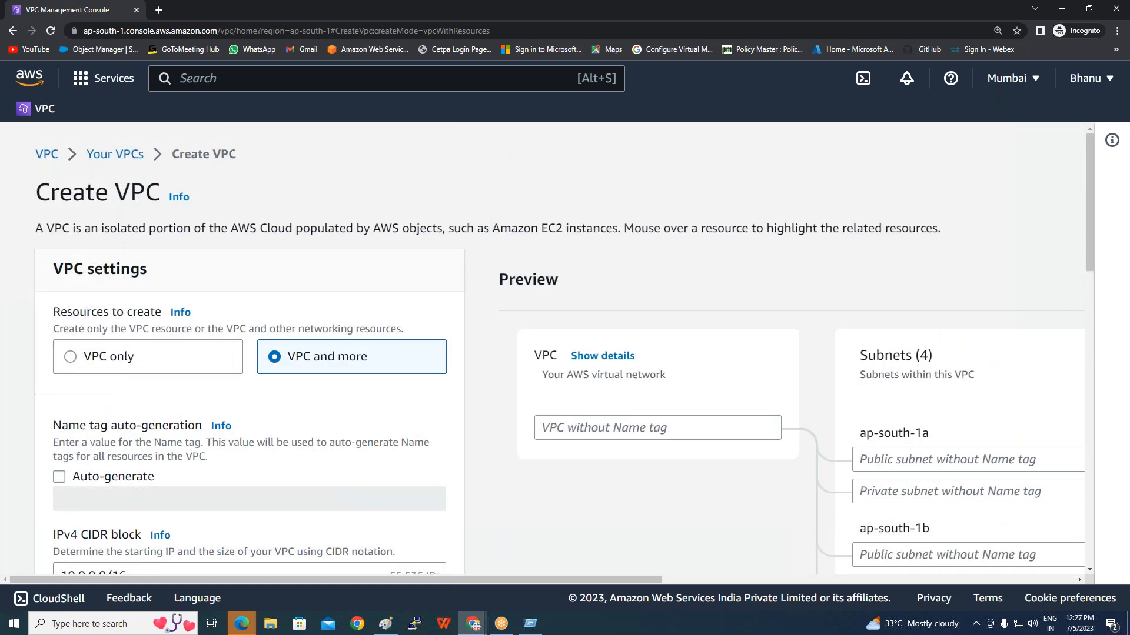
click(115, 155)
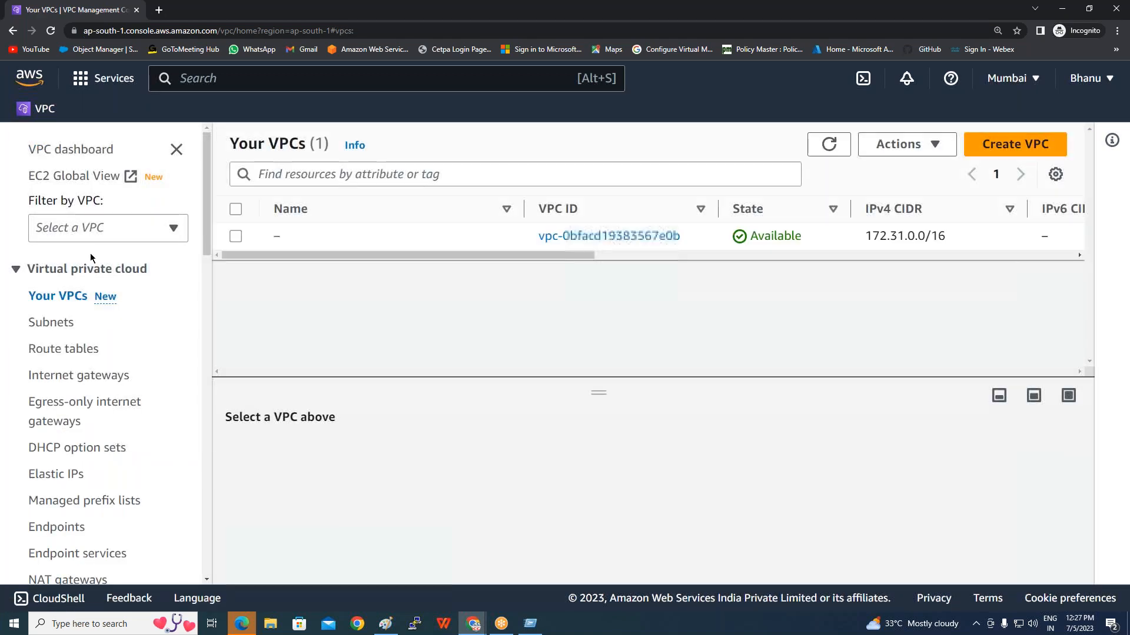
Create a VPC-only HO-VPC with IPv4 CIDR block 193.168.1.0/24
click(1010, 151)
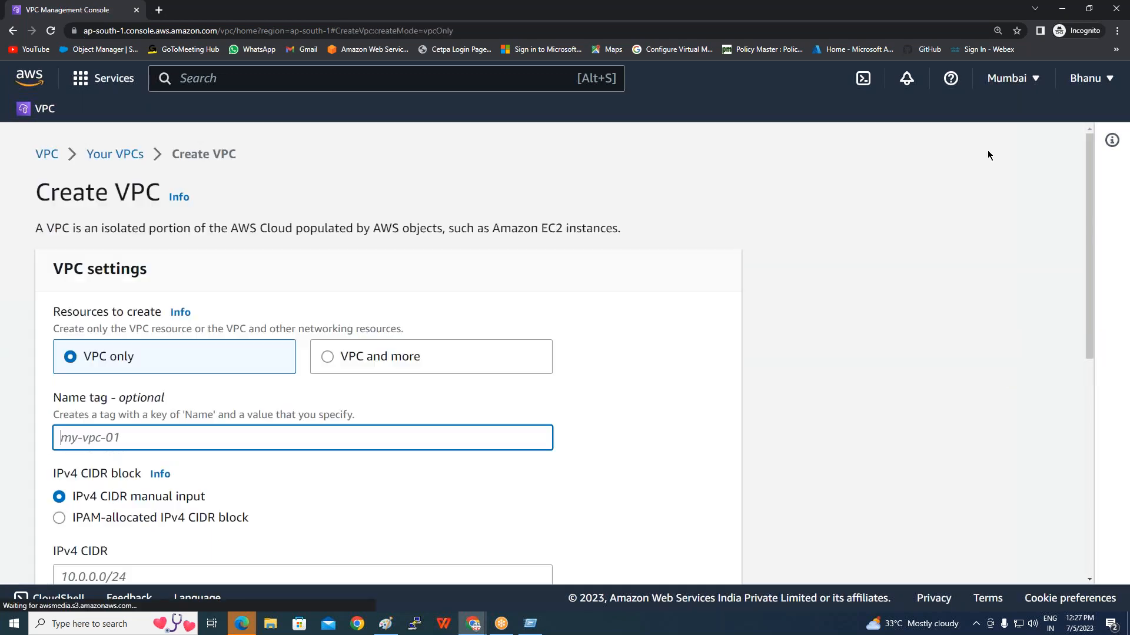
scroll(120, 394, down, 2)
click(113, 323)
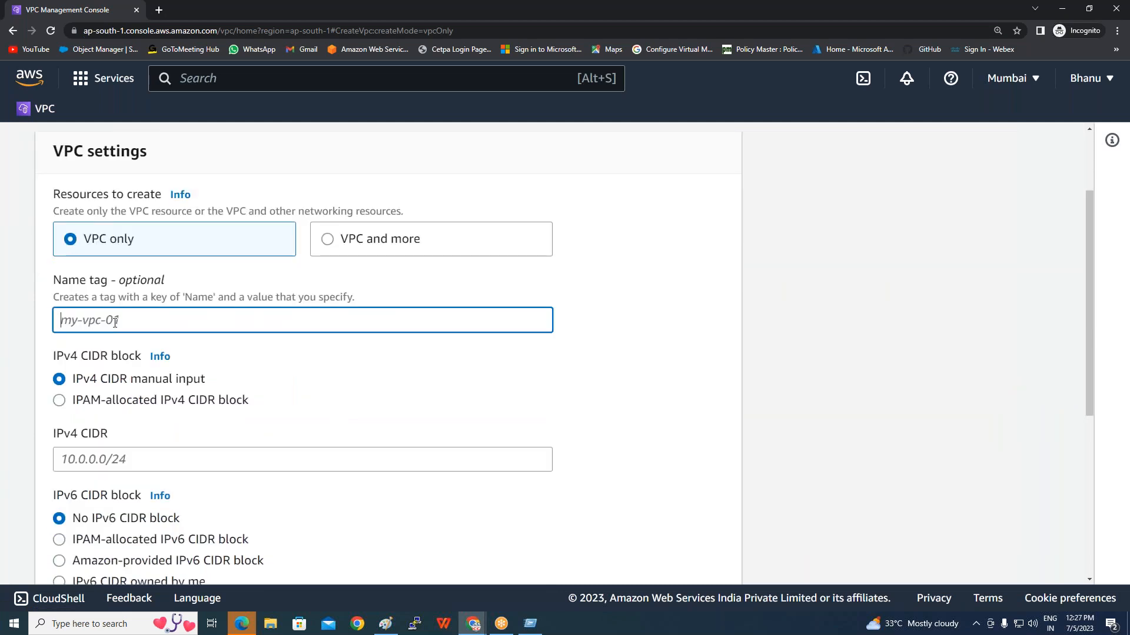
text(HO-VPC)
scroll(172, 251, down, 4)
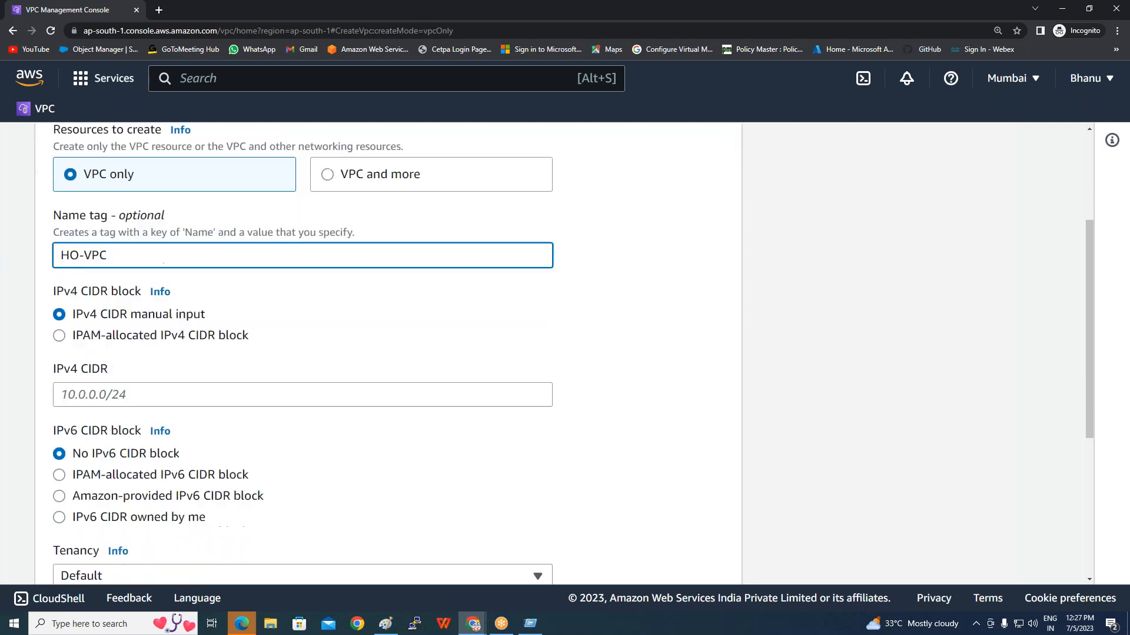
click(142, 227)
text(193)
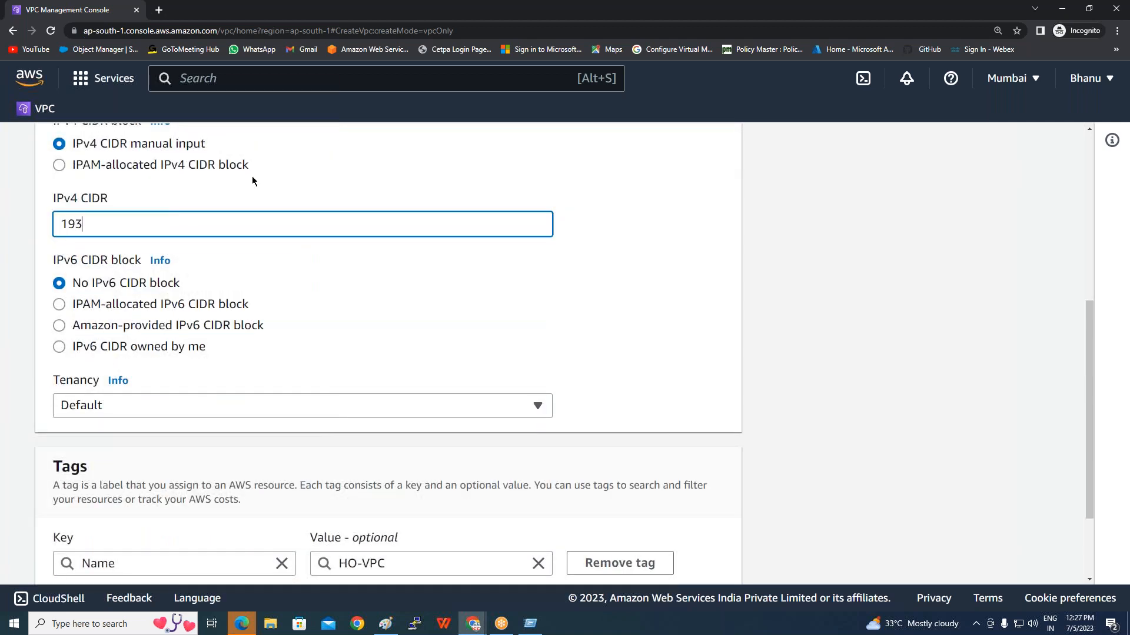
text(.168.1.0/24)
scroll(497, 402, down, 3)
click(698, 543)
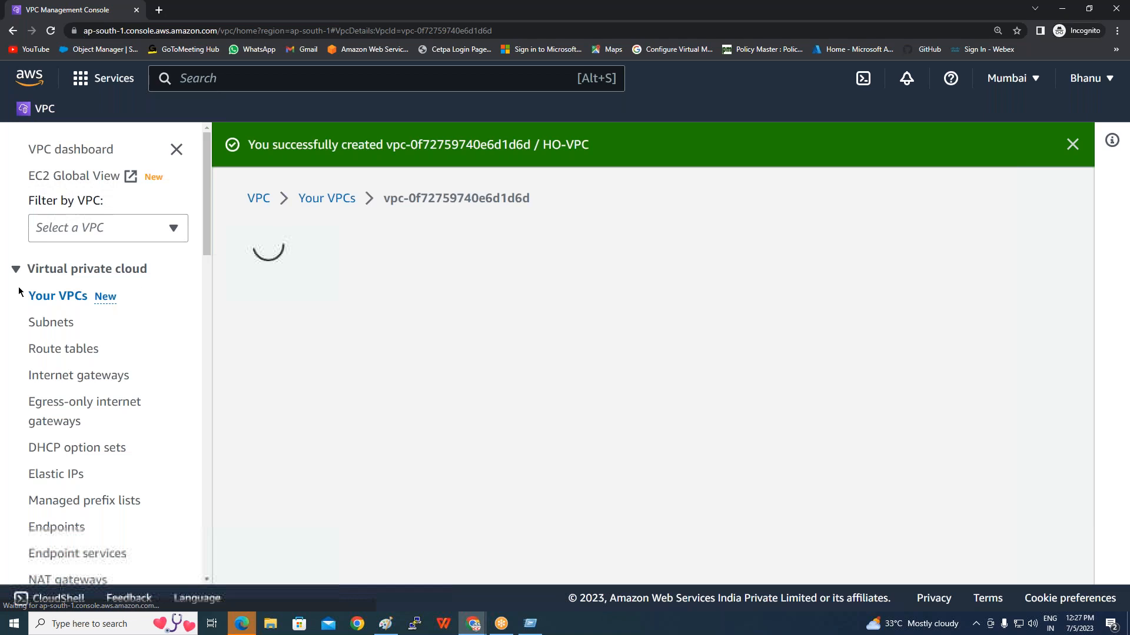
Start a new subnet in HO-VPC named RO-DEV-Sub1
click(47, 324)
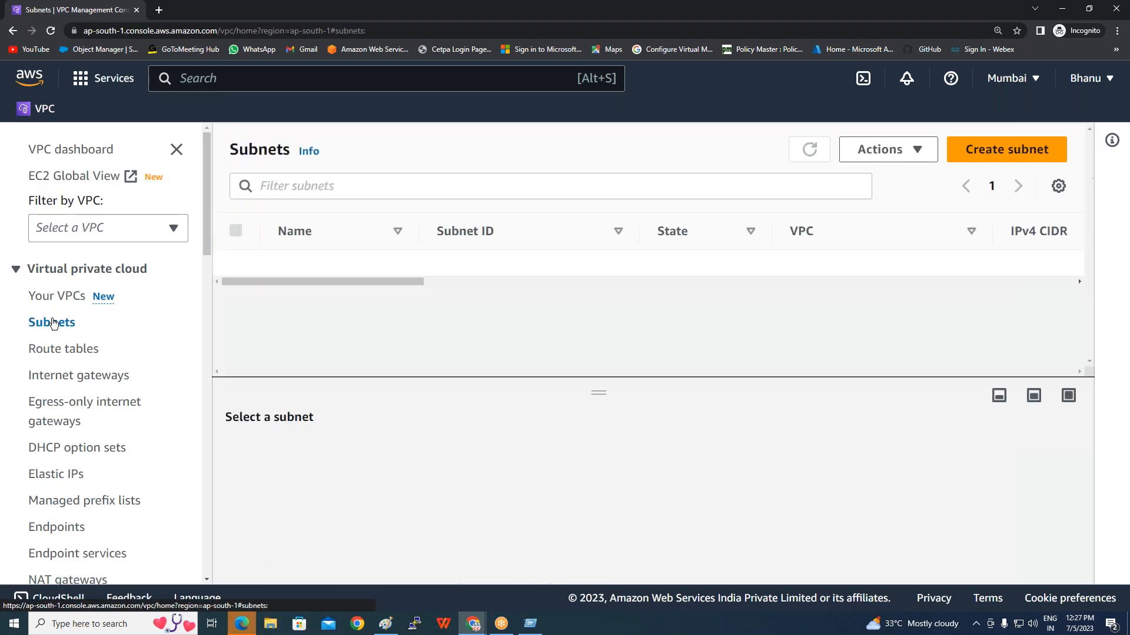
click(1024, 164)
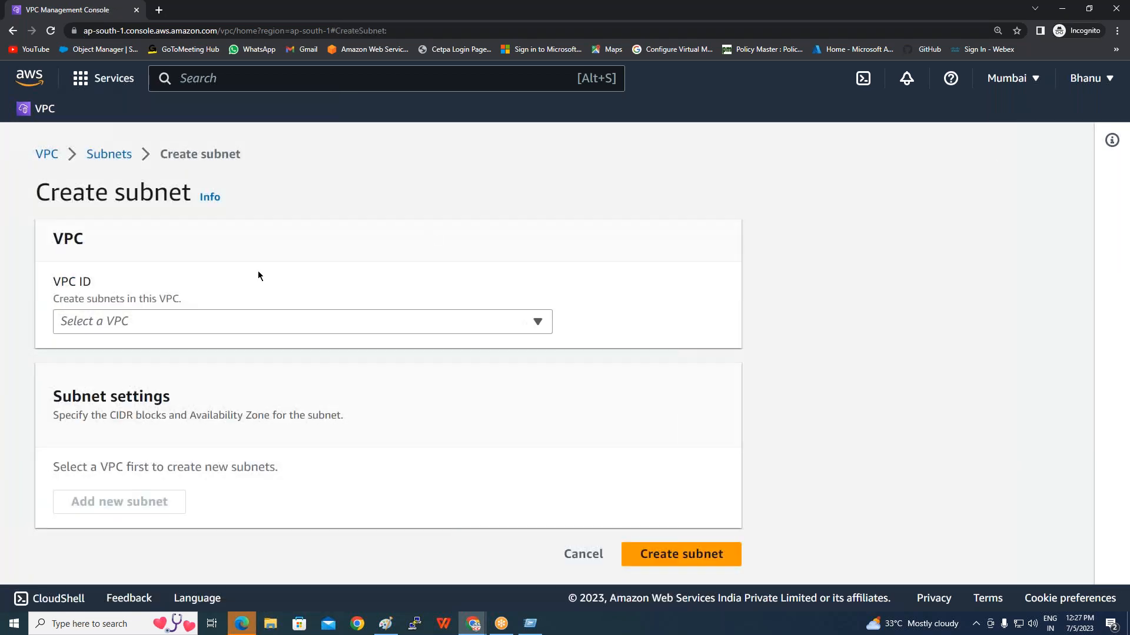
click(287, 321)
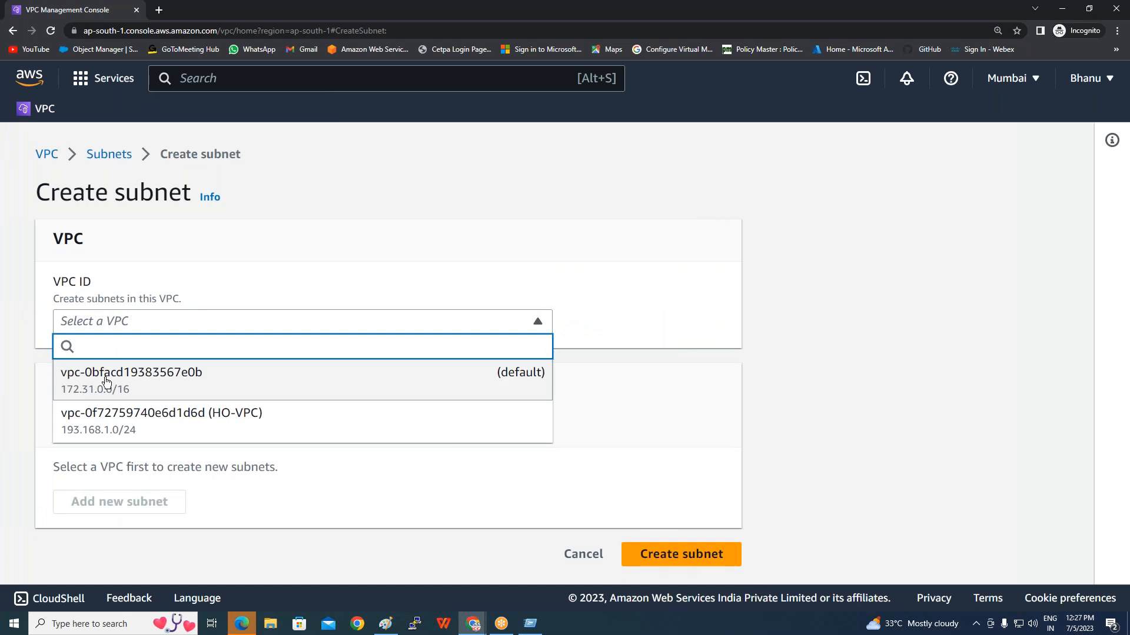
click(177, 421)
scroll(176, 422, down, 5)
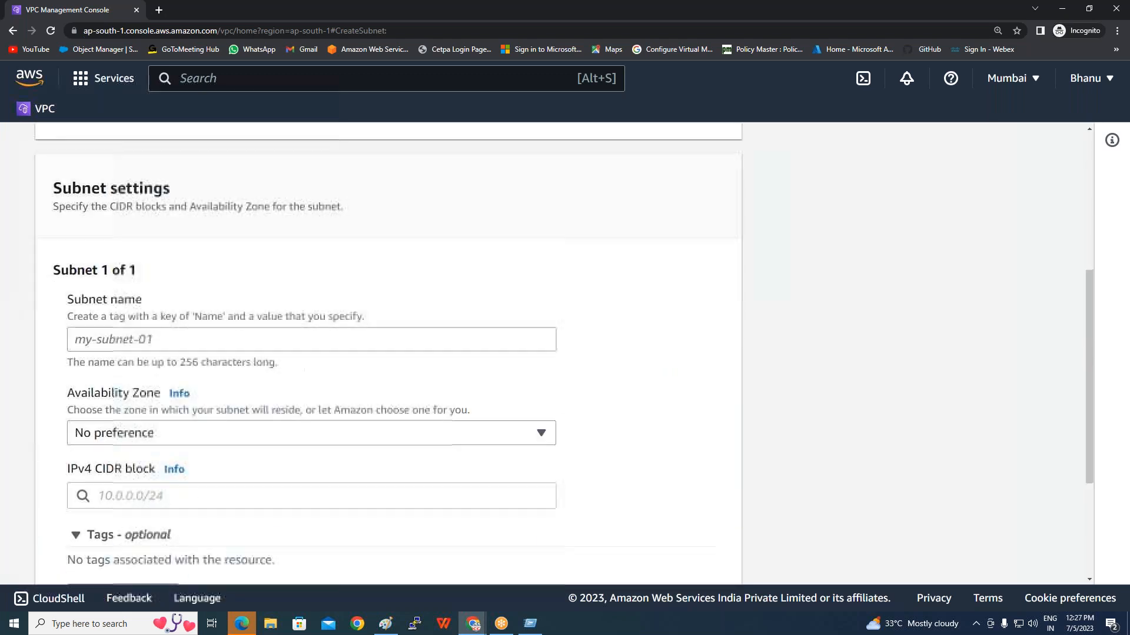
click(117, 339)
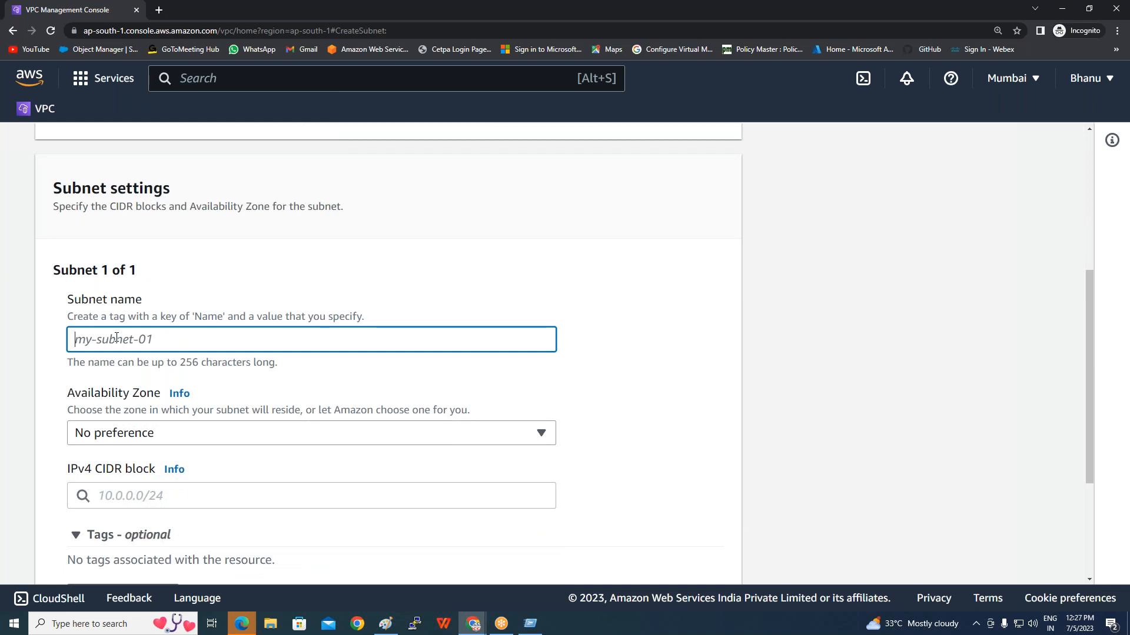
text(RO-)
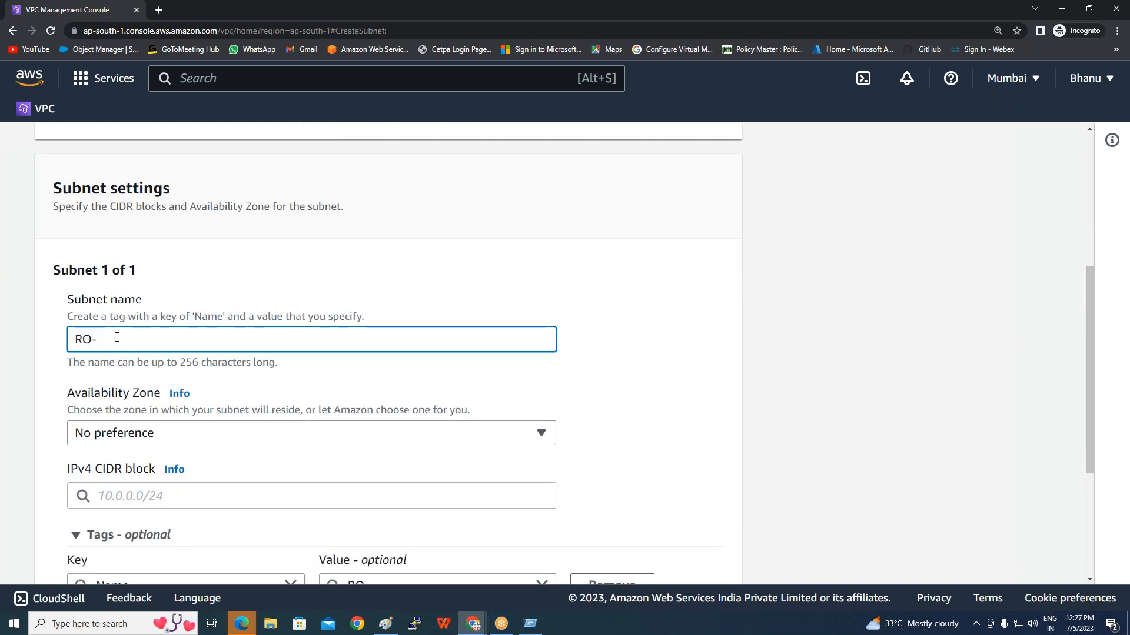
text(DEV-Sub1)
Place the subnet in ap-south-1a with IPv4 CIDR 193.168.1.0/26
scroll(186, 323, down, 3)
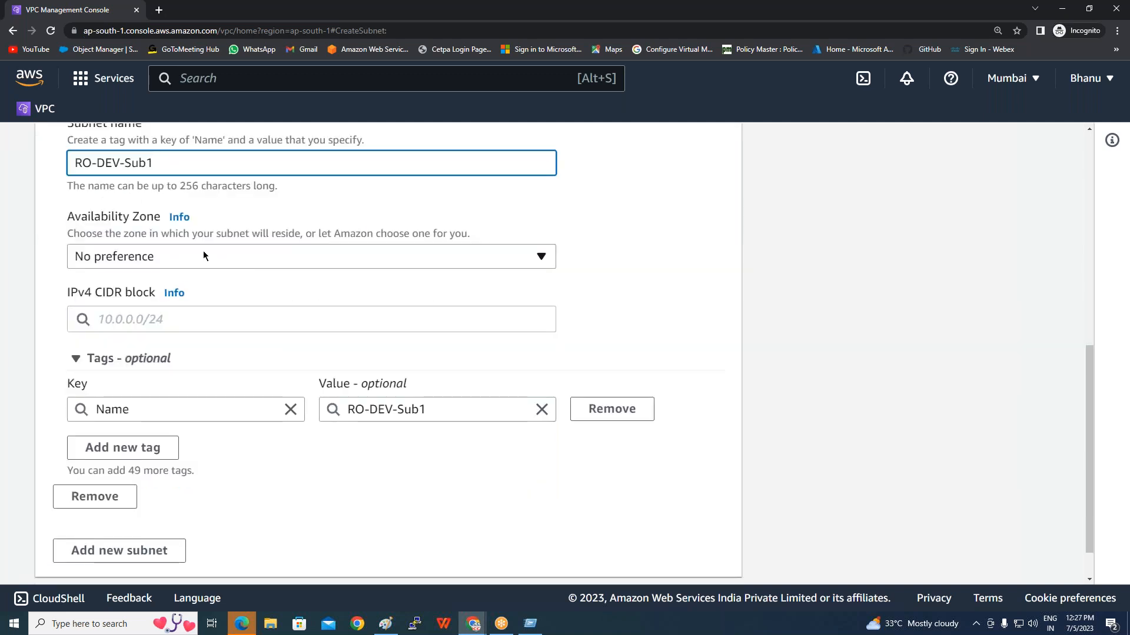
click(191, 253)
click(182, 355)
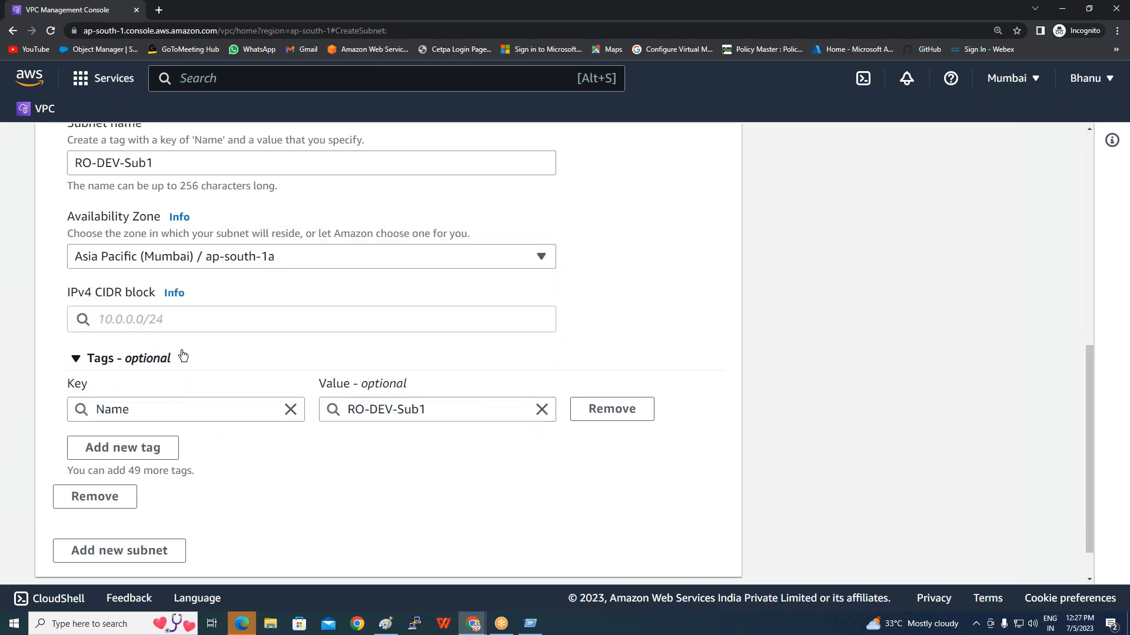
click(120, 320)
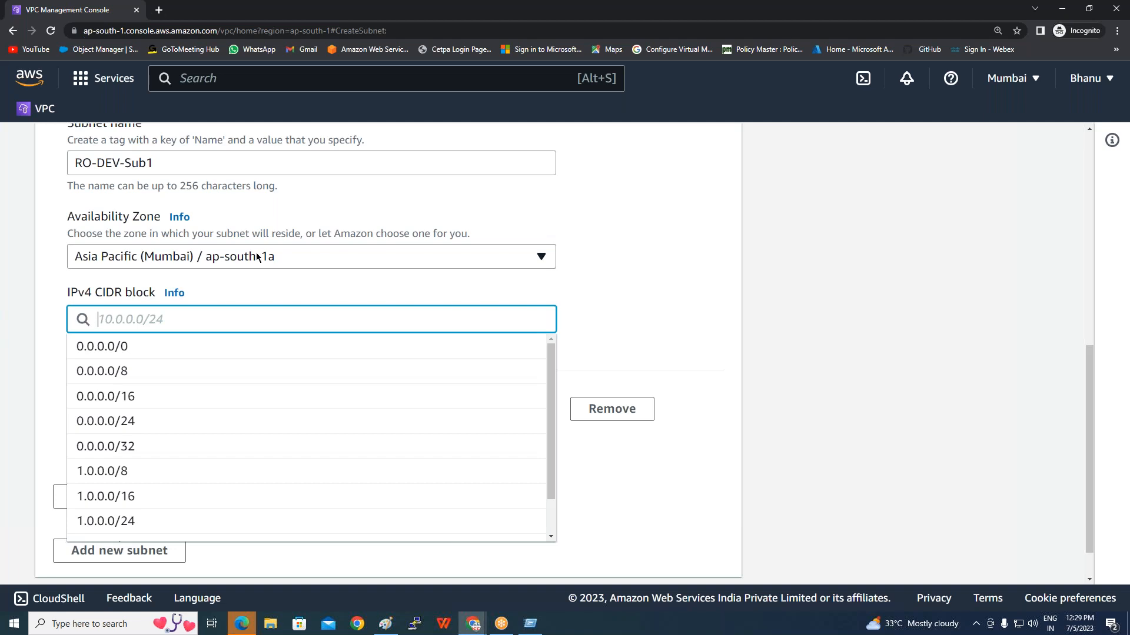
text(193)
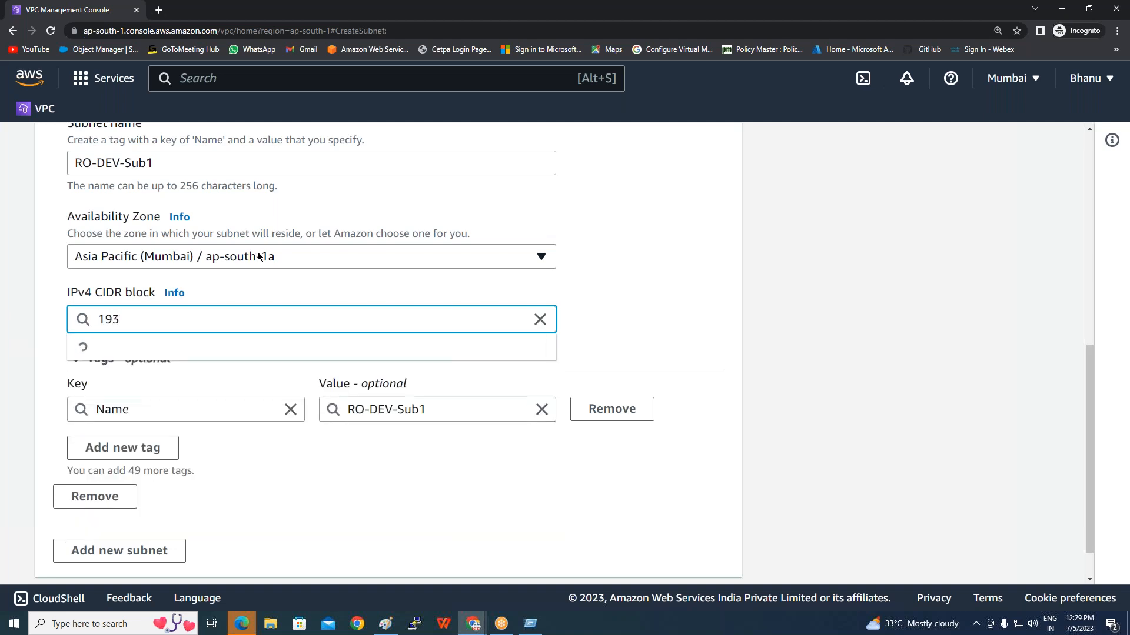
text(.168.1.)
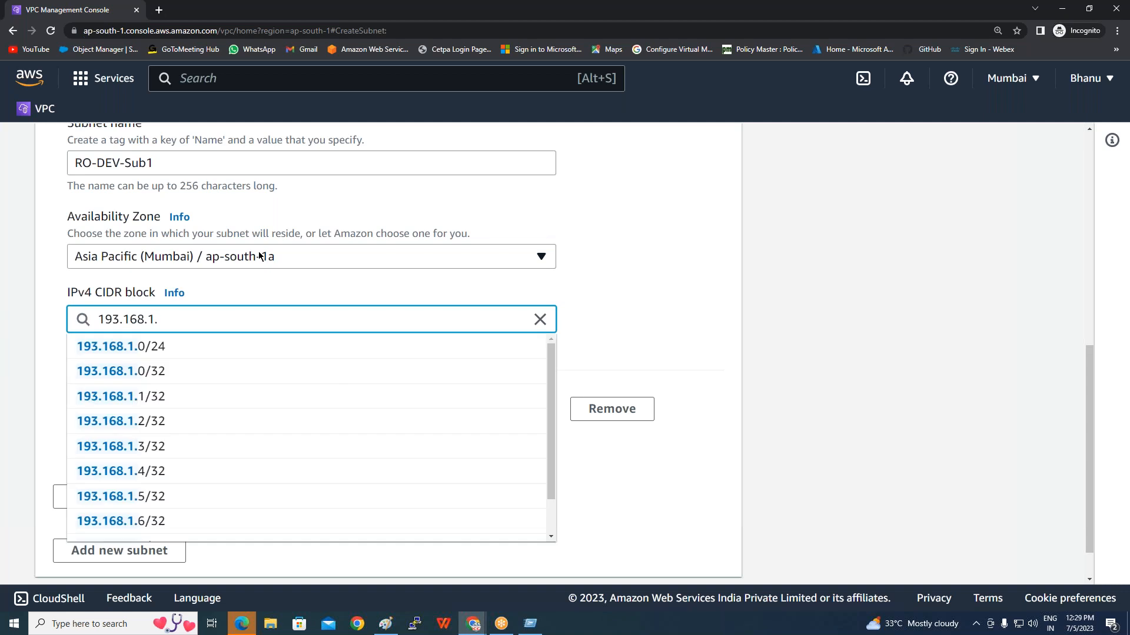
text(26)
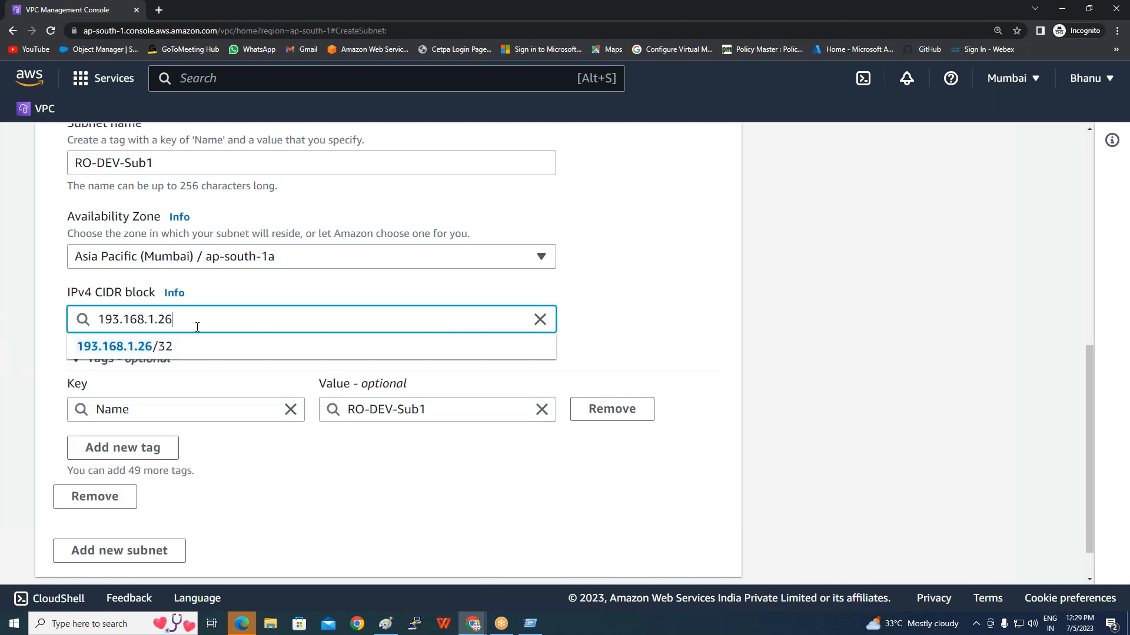
key(BackSpace)
key(BackSpace)
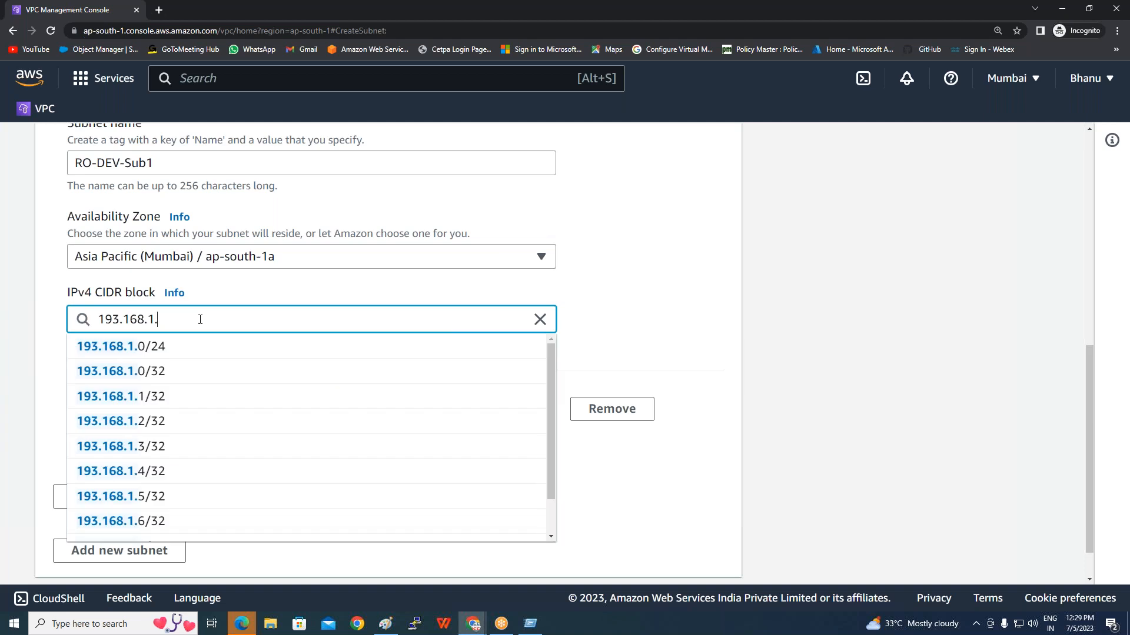
text(0/26)
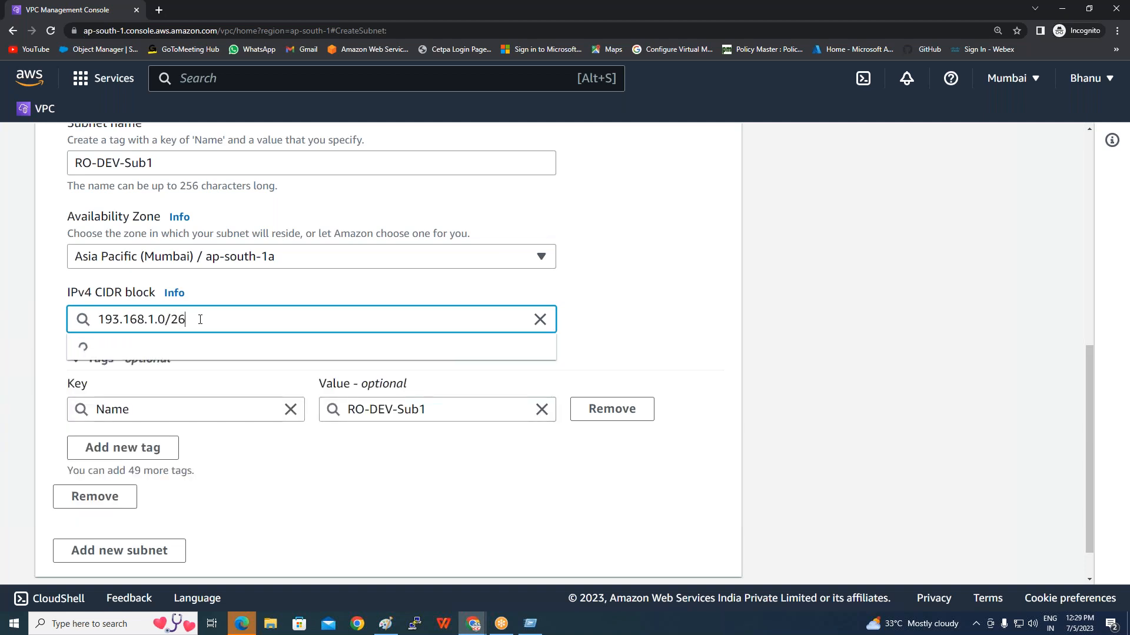
click(184, 347)
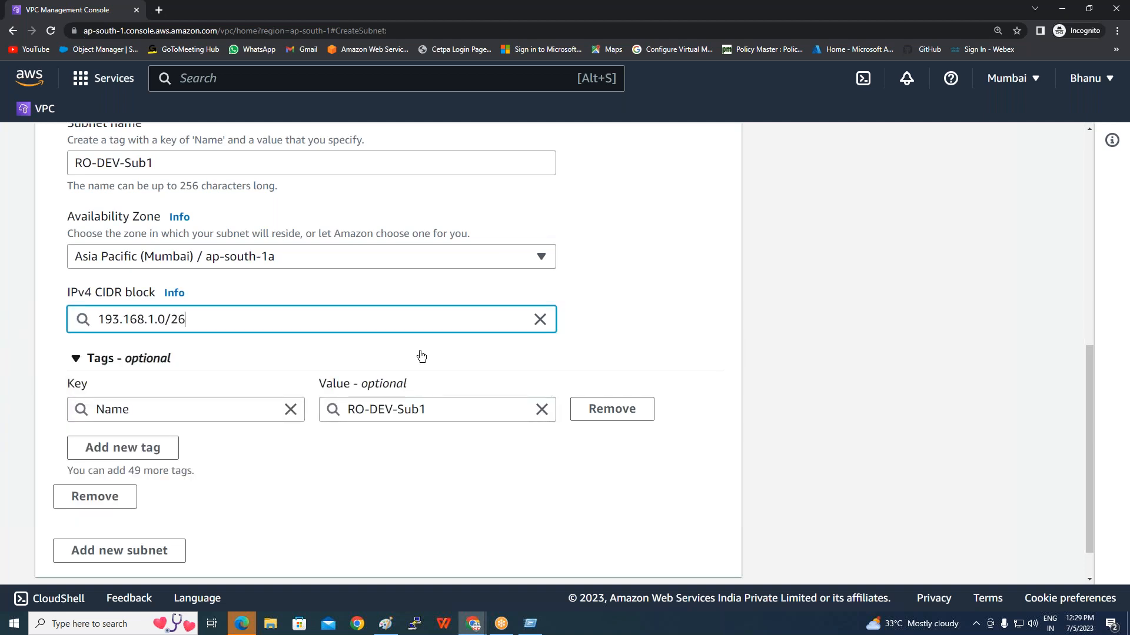
scroll(421, 354, down, 1)
scroll(253, 393, up, 1)
scroll(249, 394, down, 1)
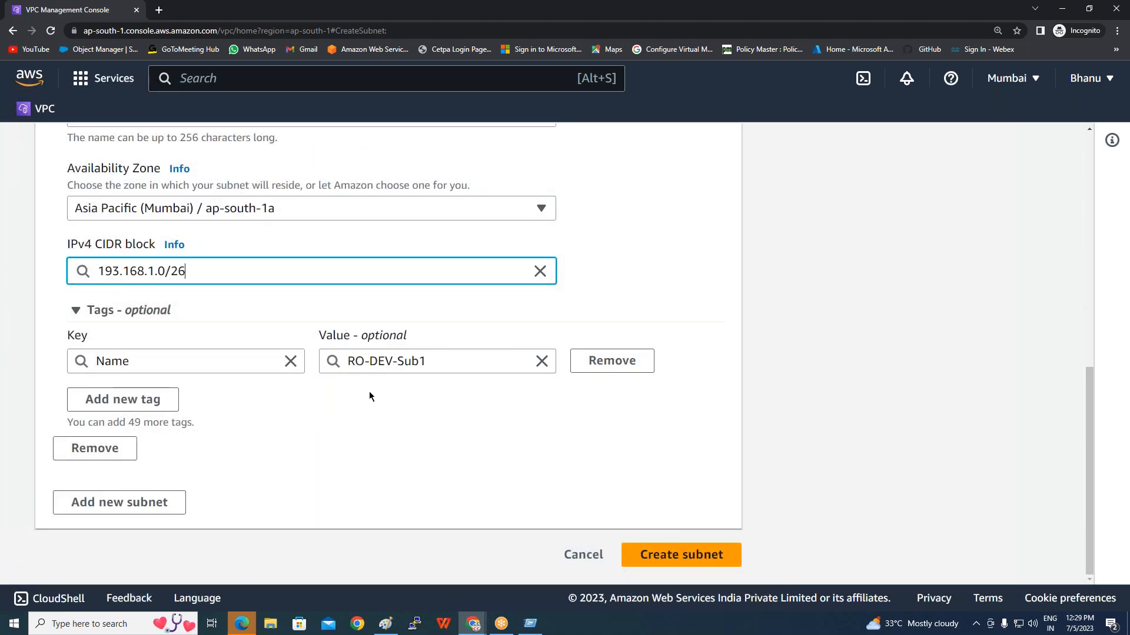
Add a second subnet entry named RO-testing-Sub2 to the form
click(112, 503)
scroll(137, 468, down, 1)
scroll(138, 468, down, 3)
click(123, 400)
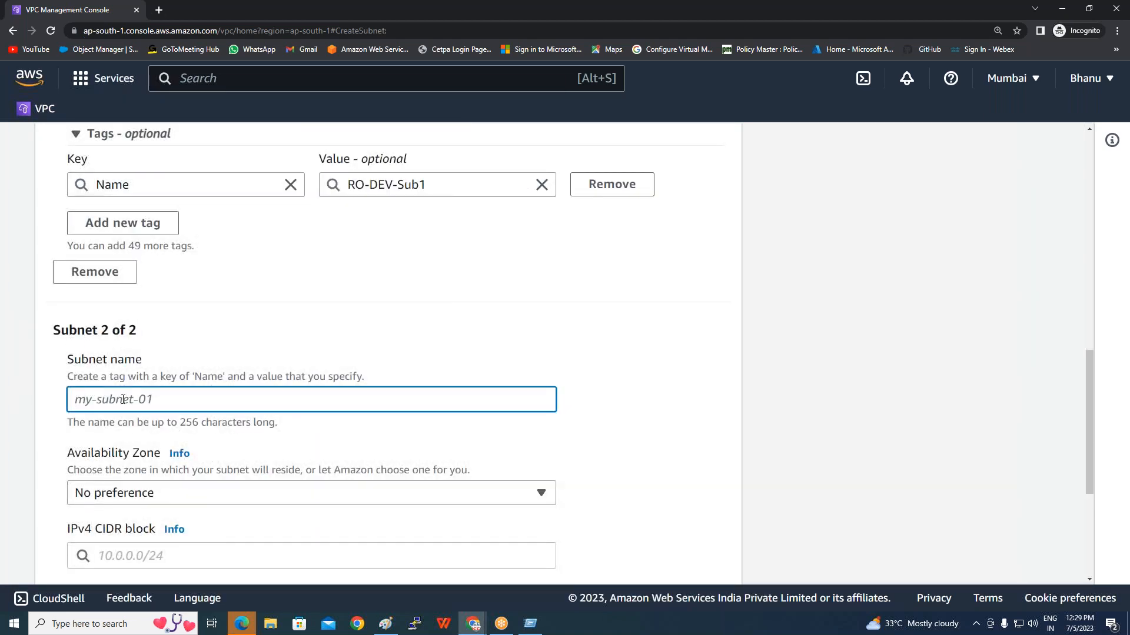
text(RO-testing-Sub2)
Put RO-testing-Sub2 in ap-south-1b with CIDR 193.168.1.64/26 and create both subnets
scroll(149, 317, down, 3)
click(150, 318)
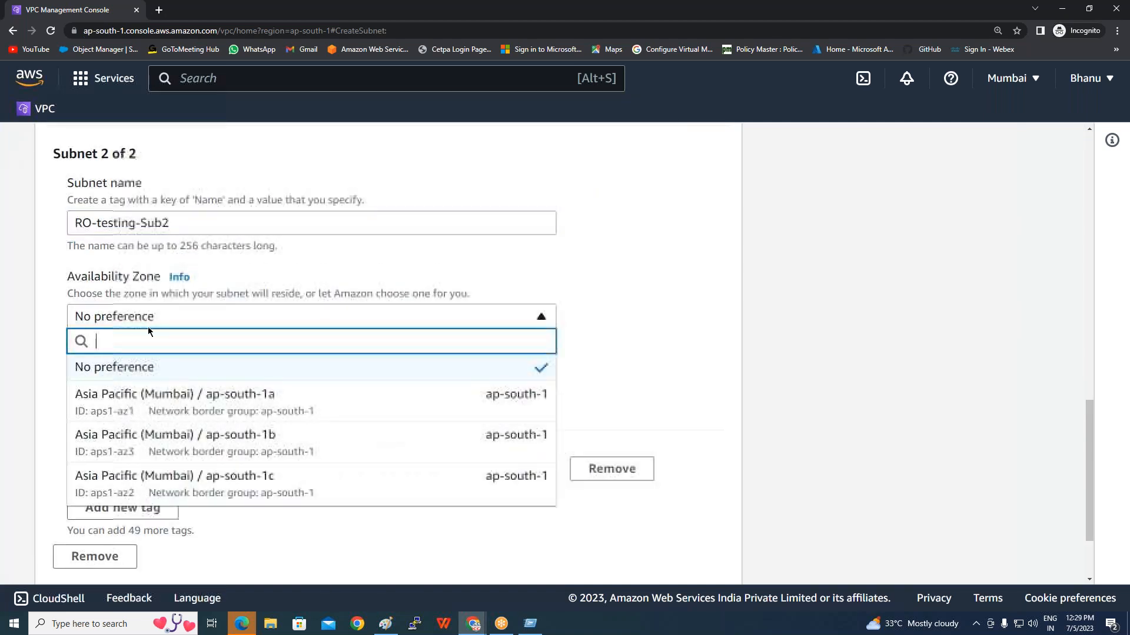
click(182, 441)
click(157, 380)
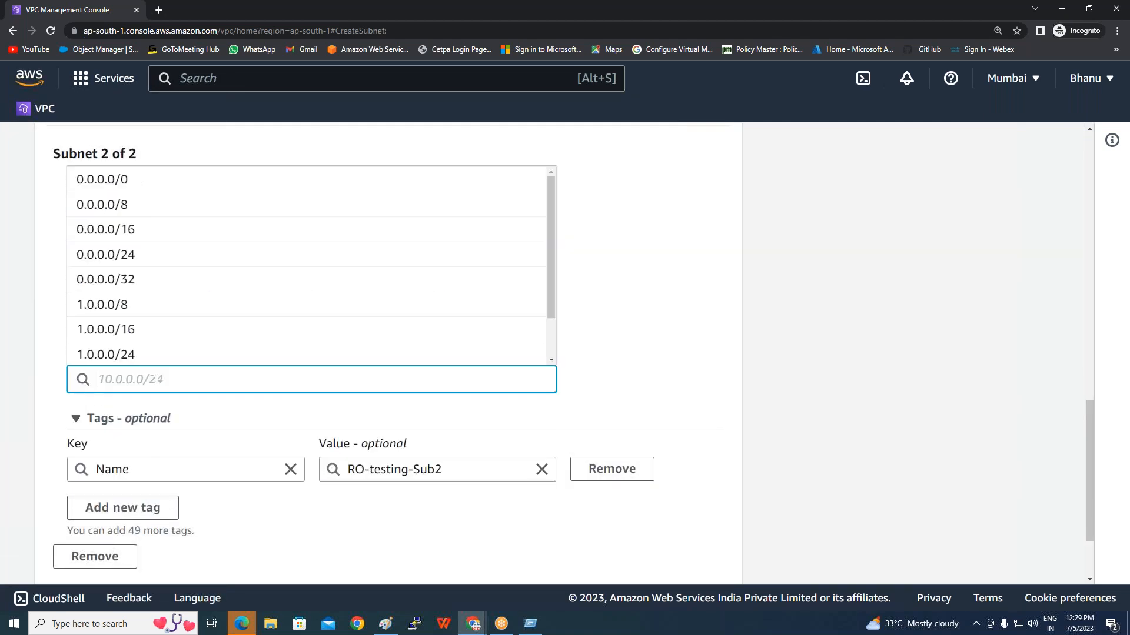
text(193.168)
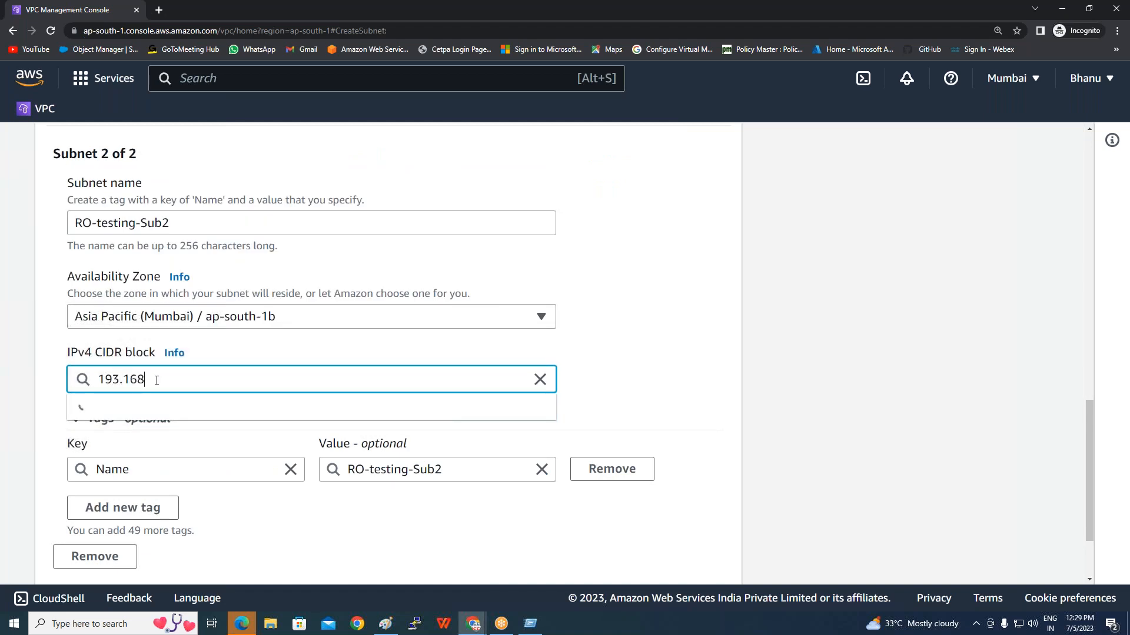
text(.1.64/26)
click(221, 401)
scroll(305, 418, down, 2)
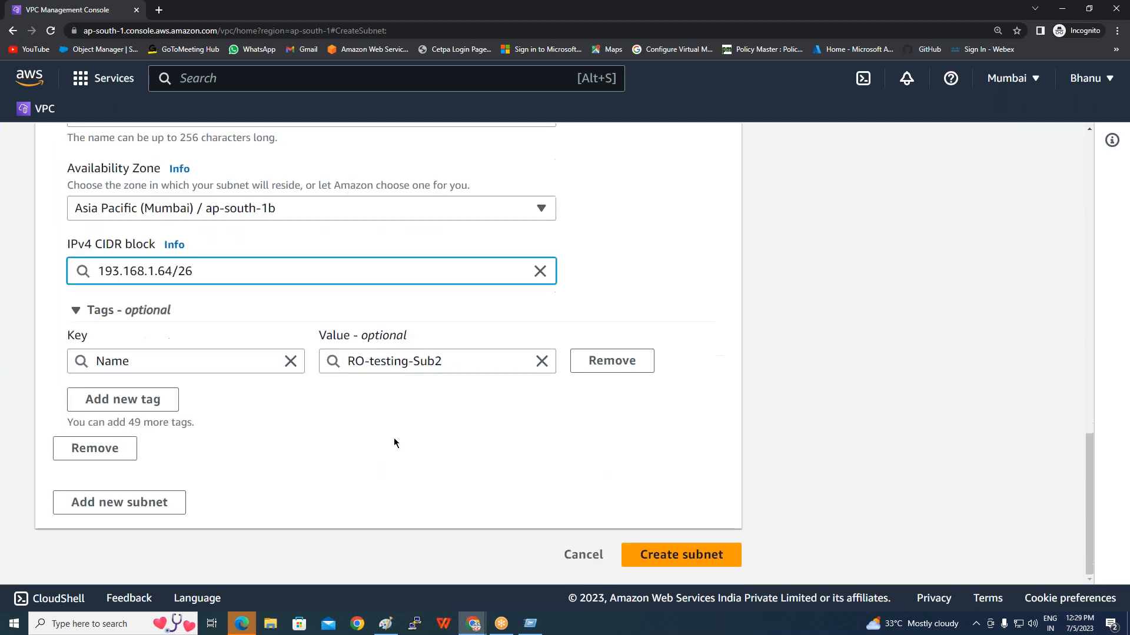
click(668, 563)
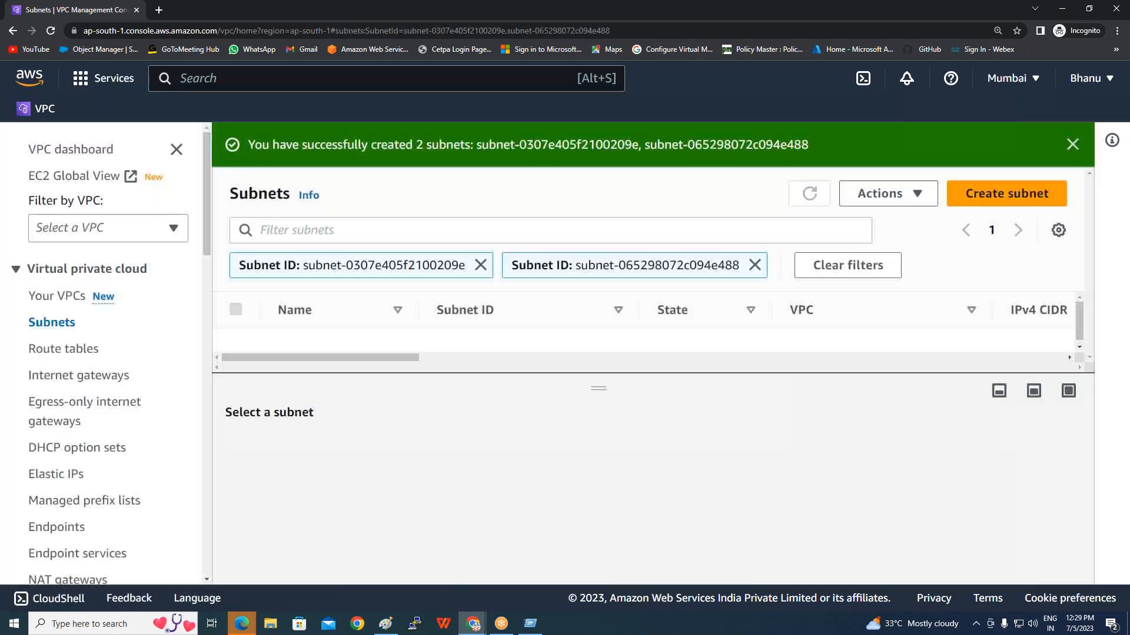
Start a new route table named HO-RT belonging to HO-VPC
click(59, 350)
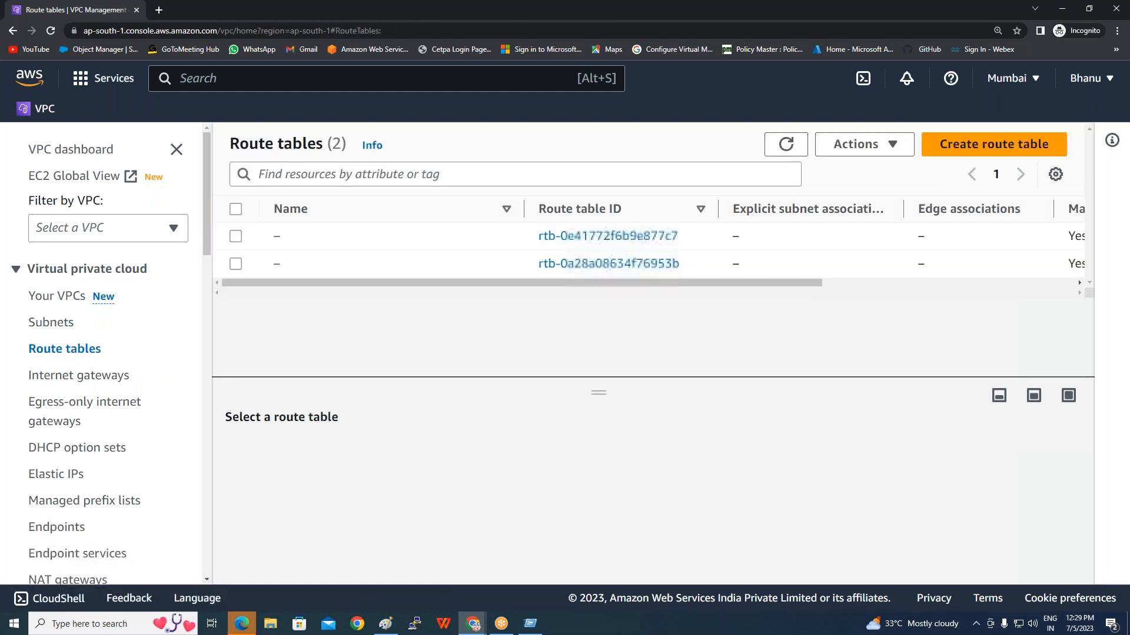
click(993, 144)
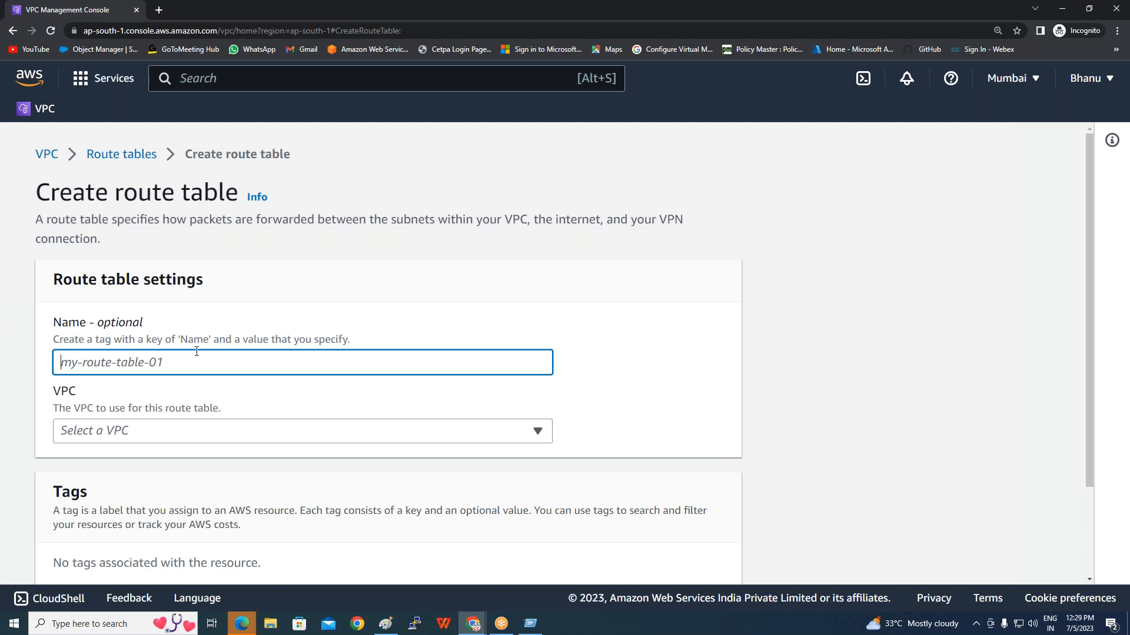
text(R)
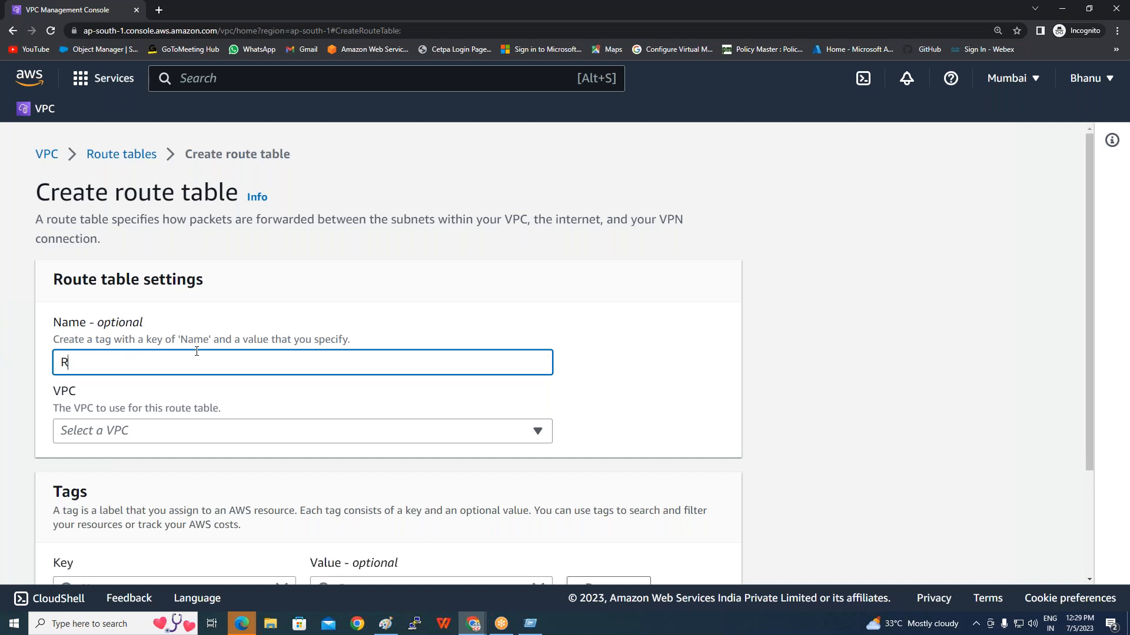
key(BackSpace)
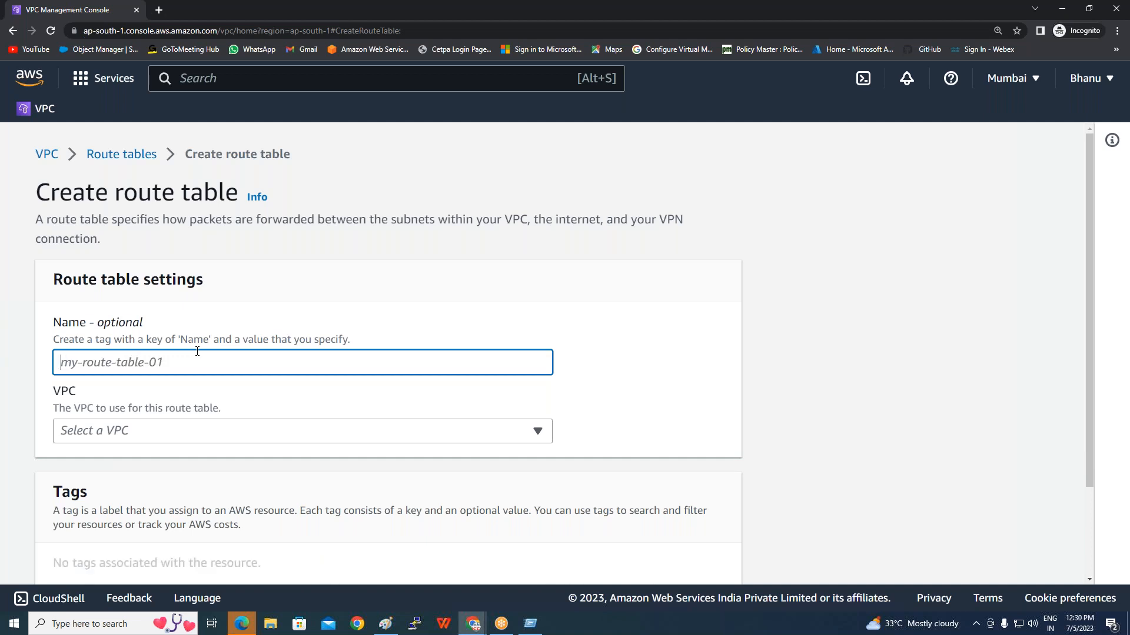
text(HO-)
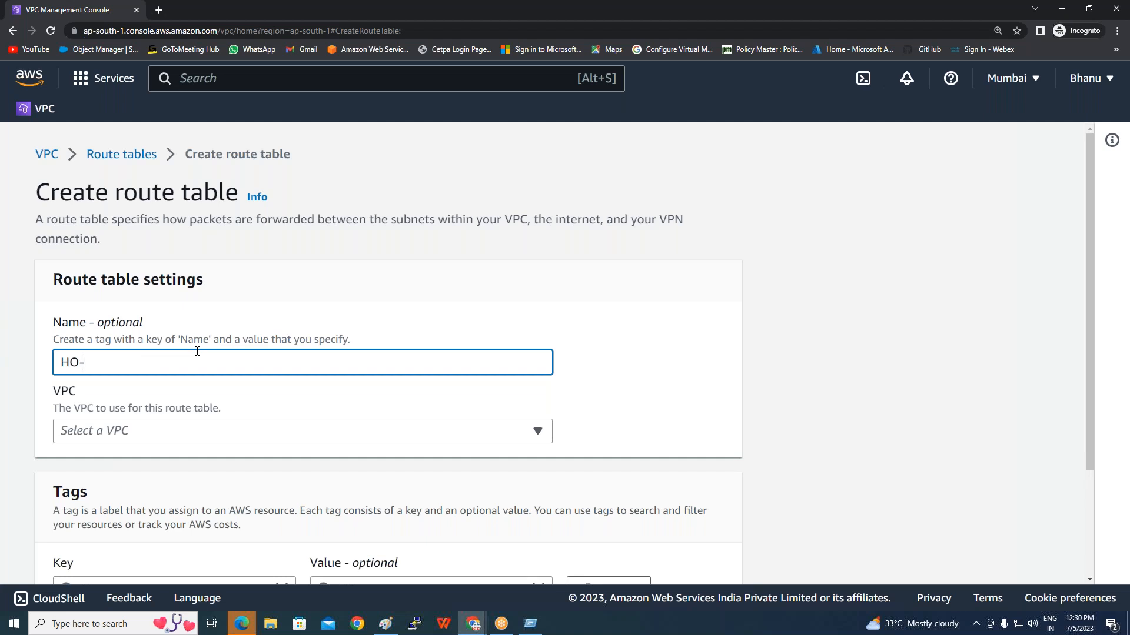
text(RT)
click(234, 428)
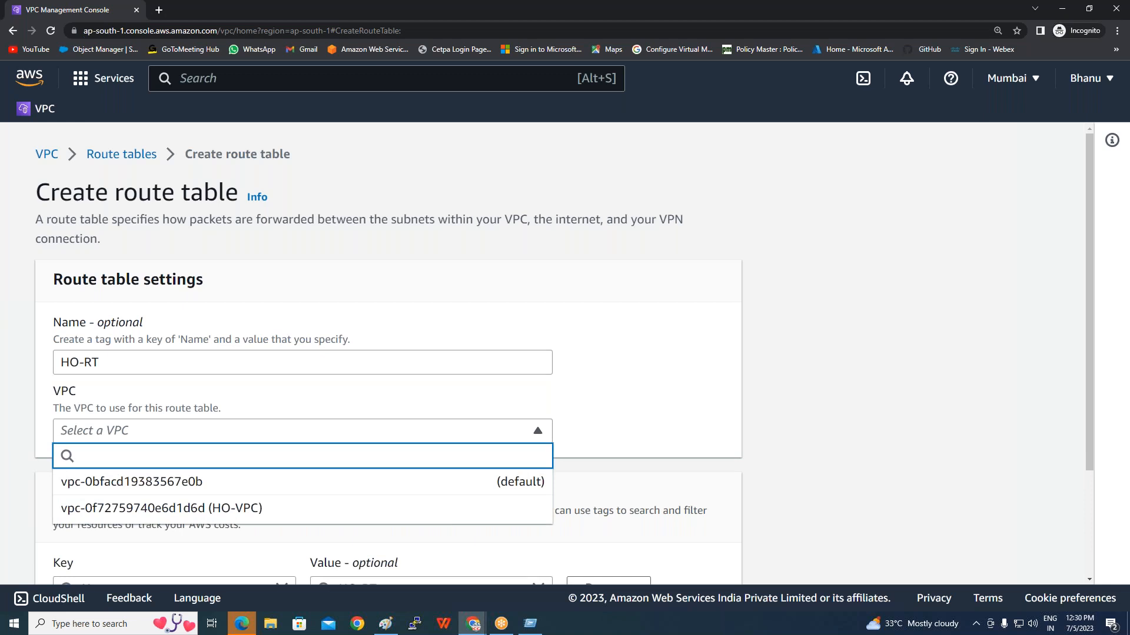
click(180, 512)
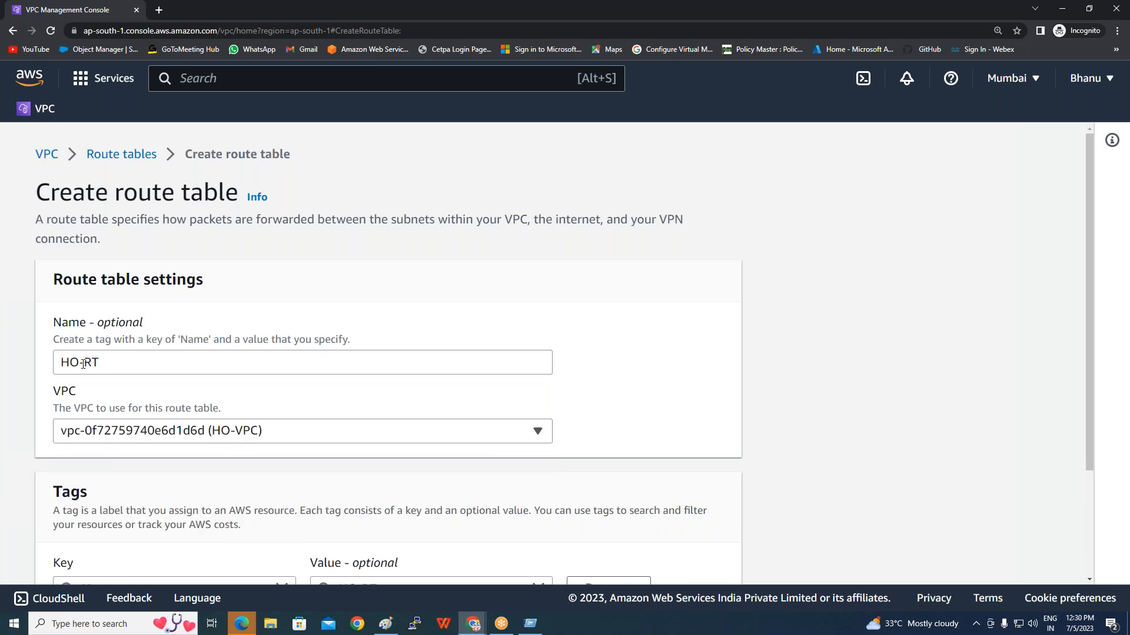
Rename the table to HO-public access-RT and create it
drag(83, 362, 92, 362)
key(Left)
text(pu)
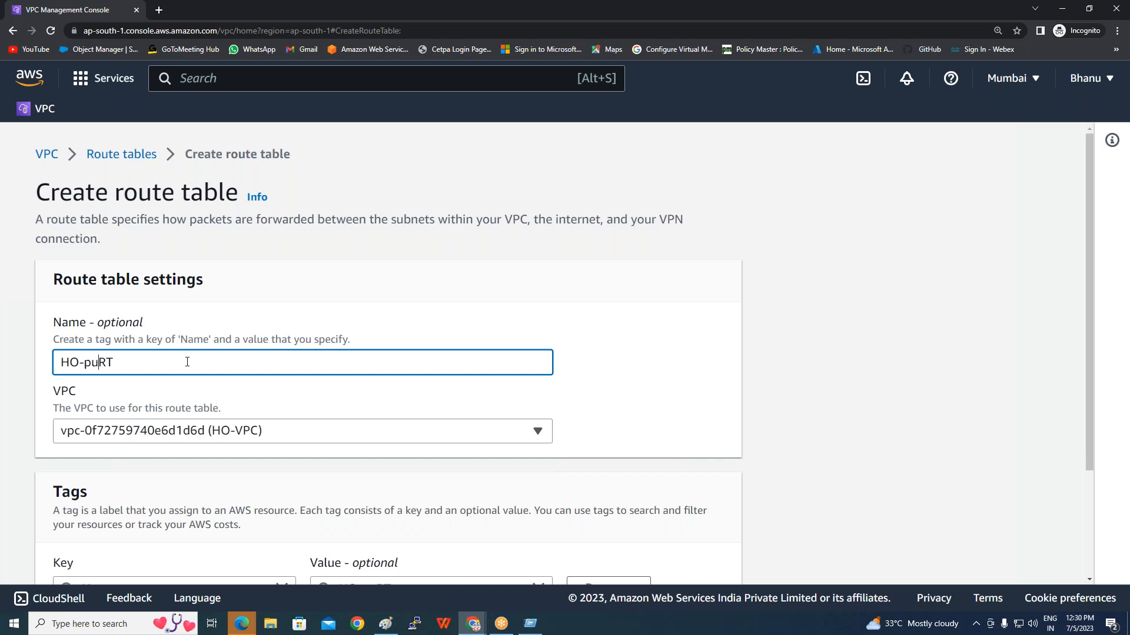
text(blic acce)
text(ss-)
scroll(254, 393, down, 3)
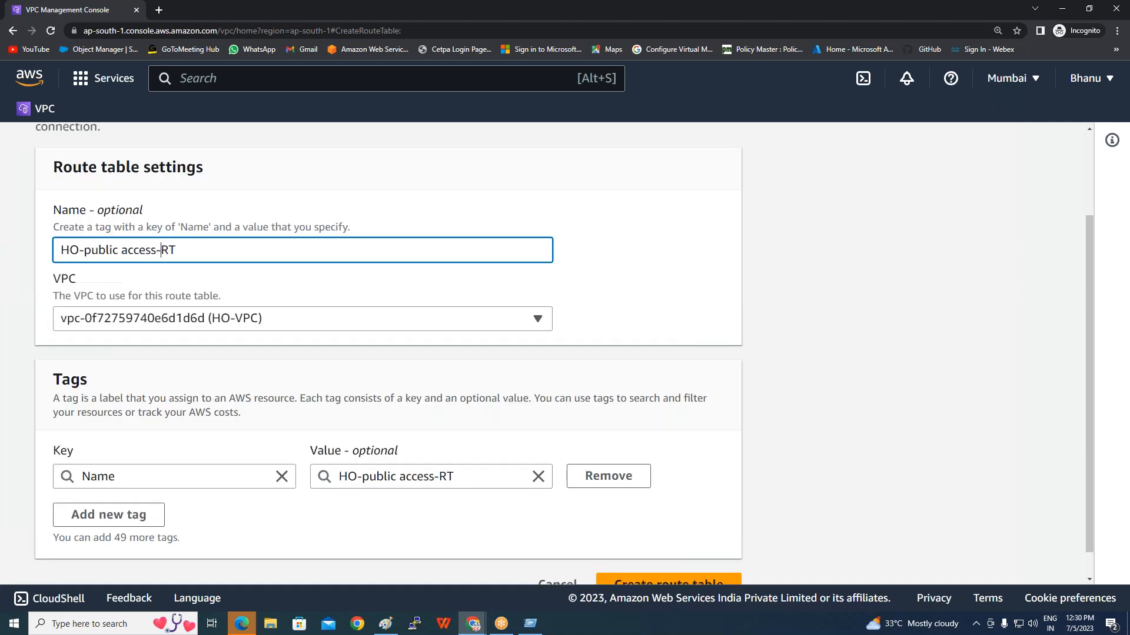
click(624, 555)
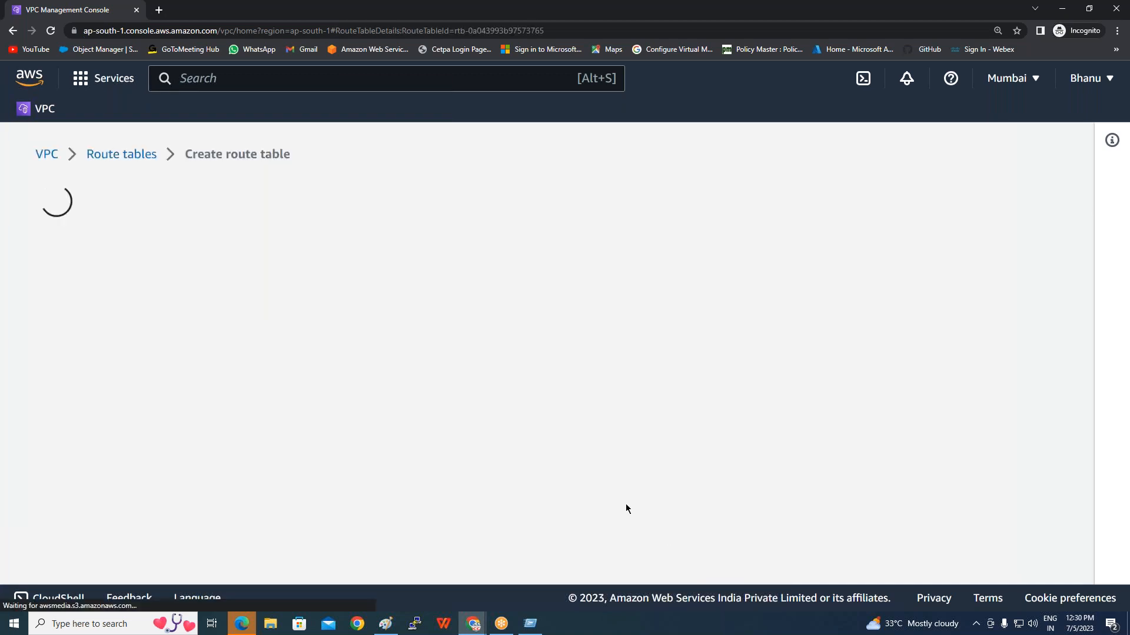
Associate RO-DEV-Sub1 and RO-testing-Sub2 with HO-public access-RT, then go to Internet gateways
click(999, 235)
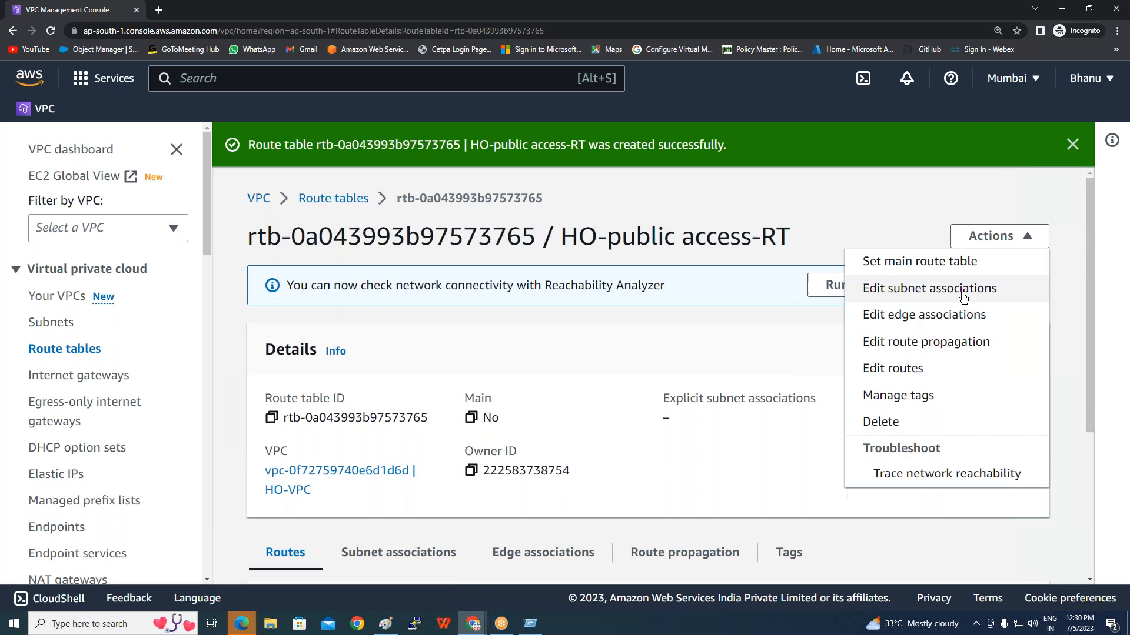
click(936, 288)
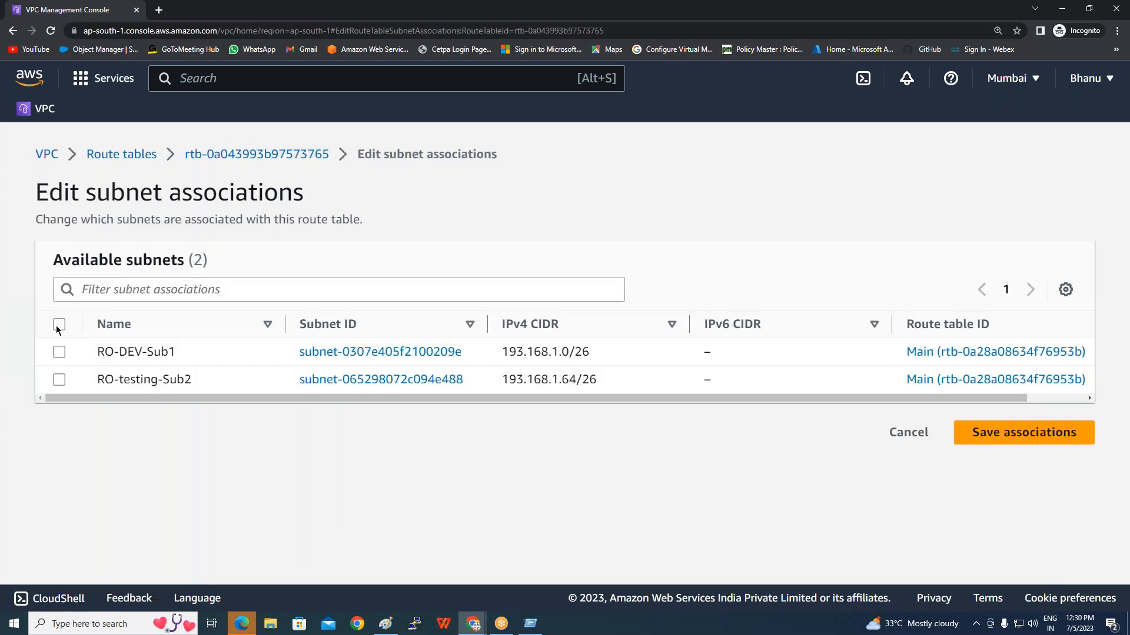
click(59, 325)
click(990, 548)
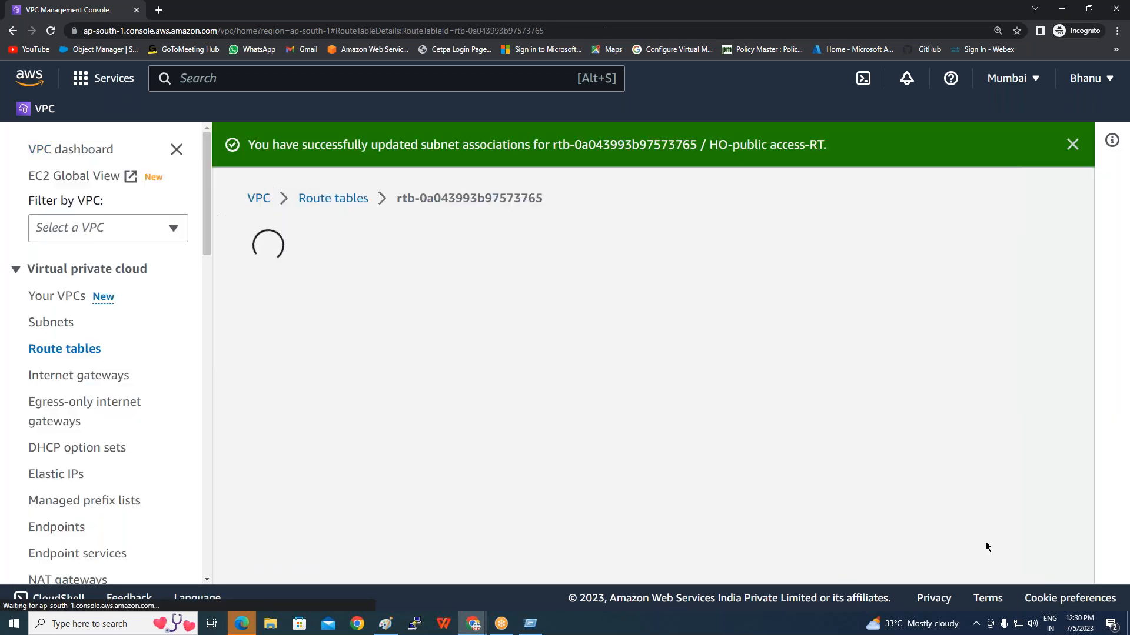
scroll(186, 323, down, 3)
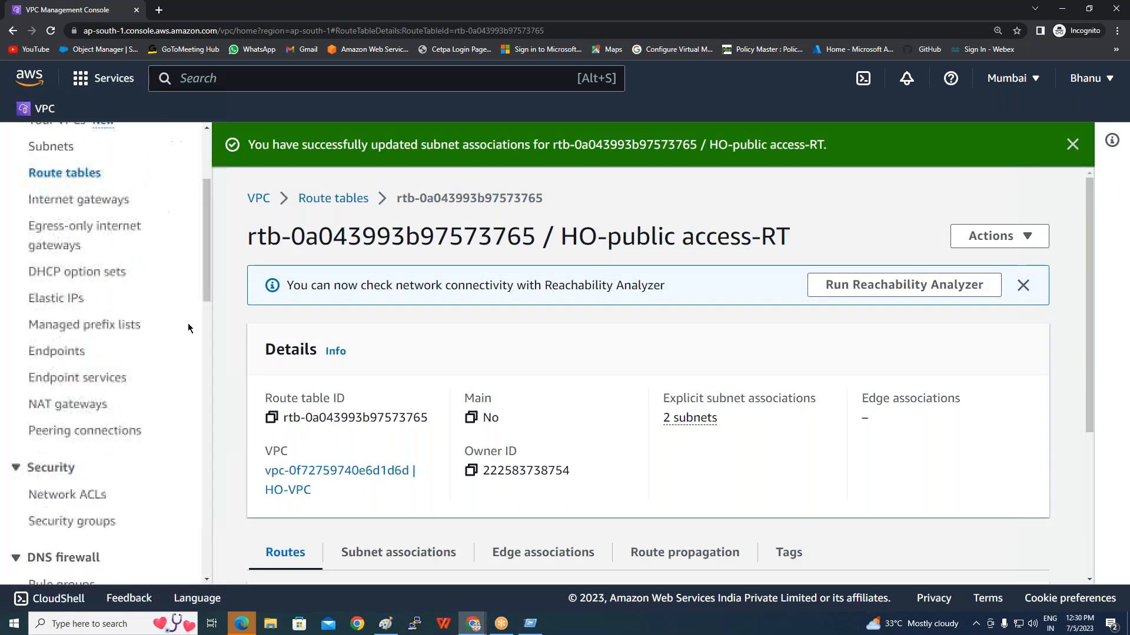
click(66, 200)
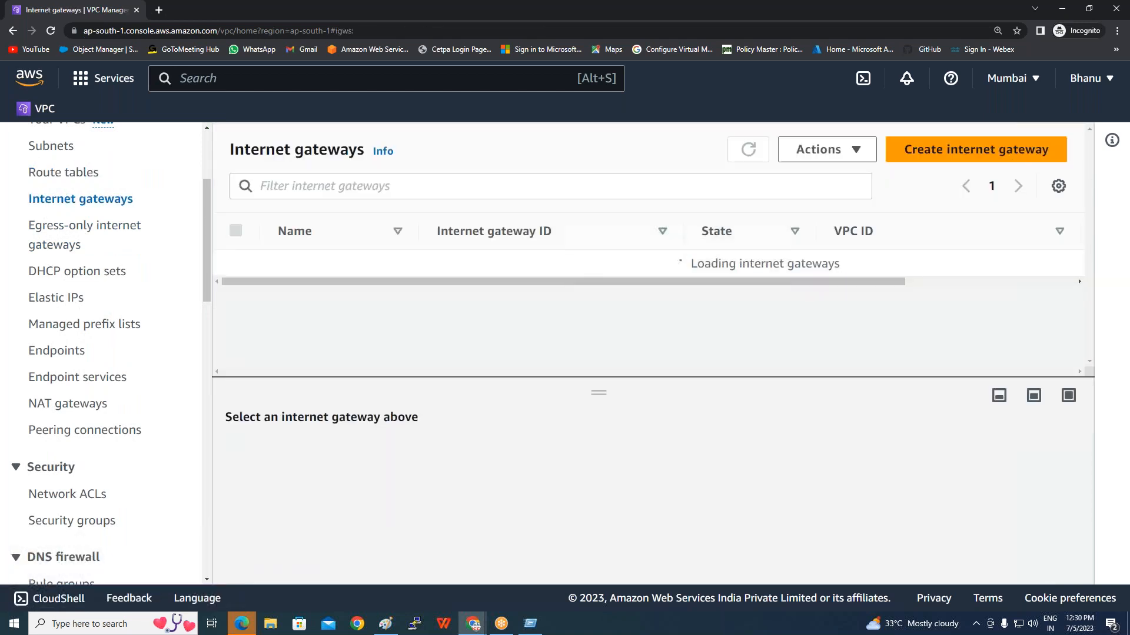
Create an internet gateway named HO-IG
click(975, 149)
click(223, 388)
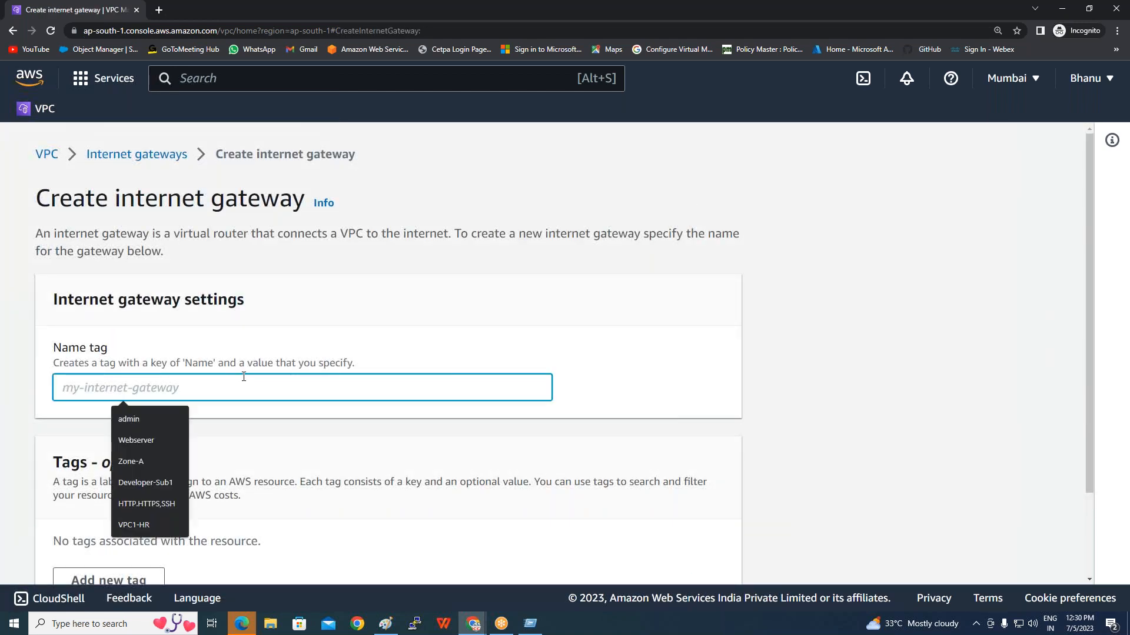
text(R)
key(BackSpace)
text(HO-IG)
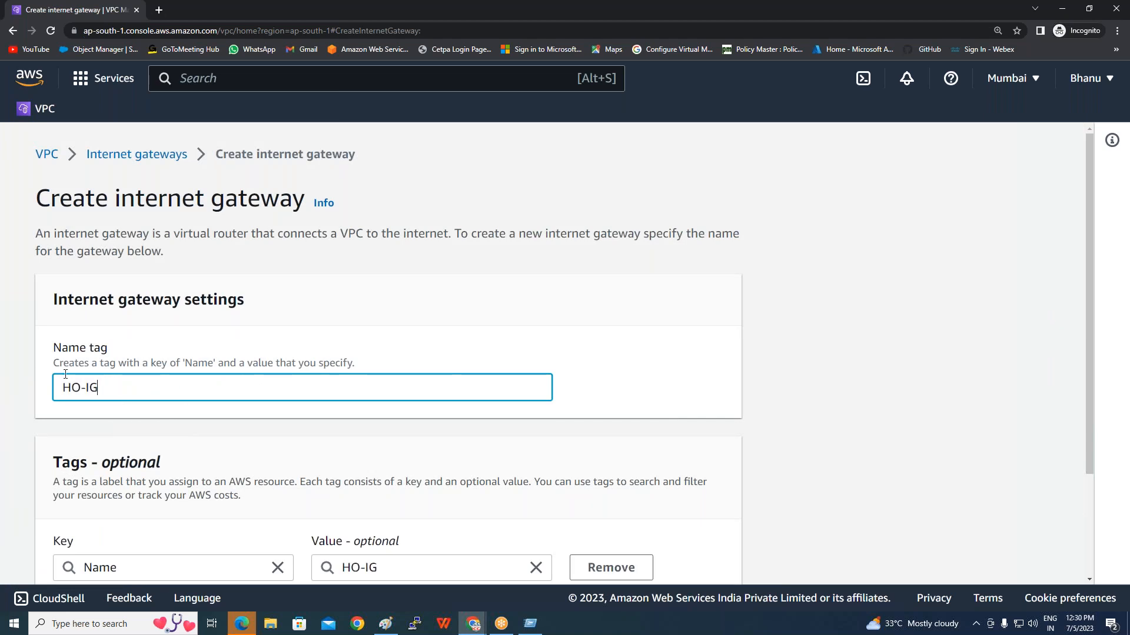
scroll(235, 384, down, 3)
click(636, 552)
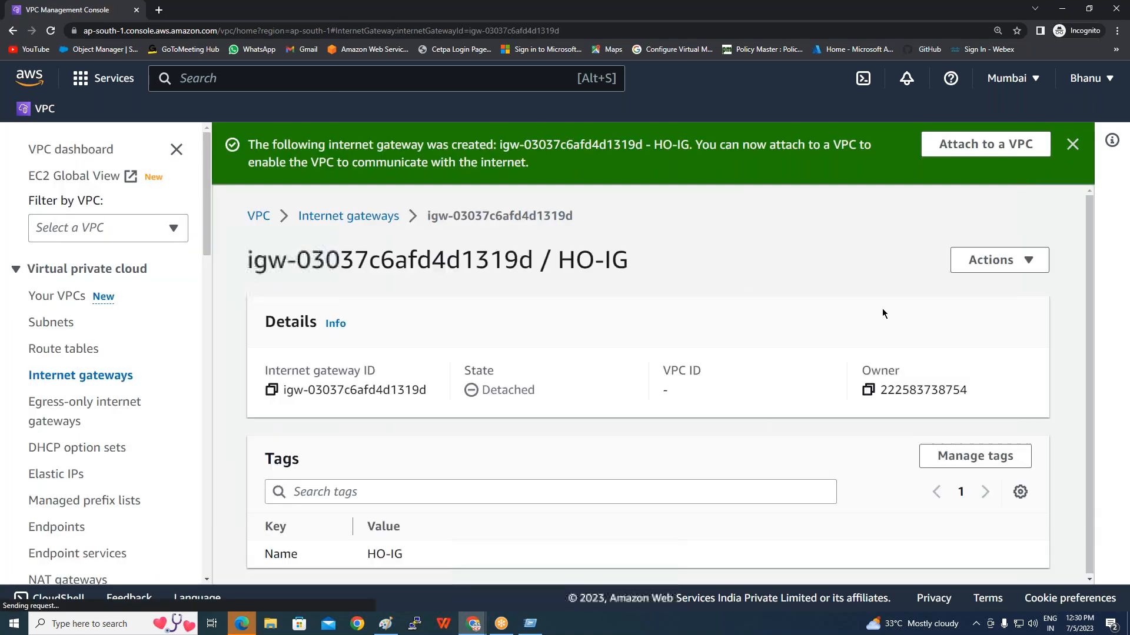
Attach HO-IG to HO-VPC and return to the route tables list
click(1014, 259)
click(977, 286)
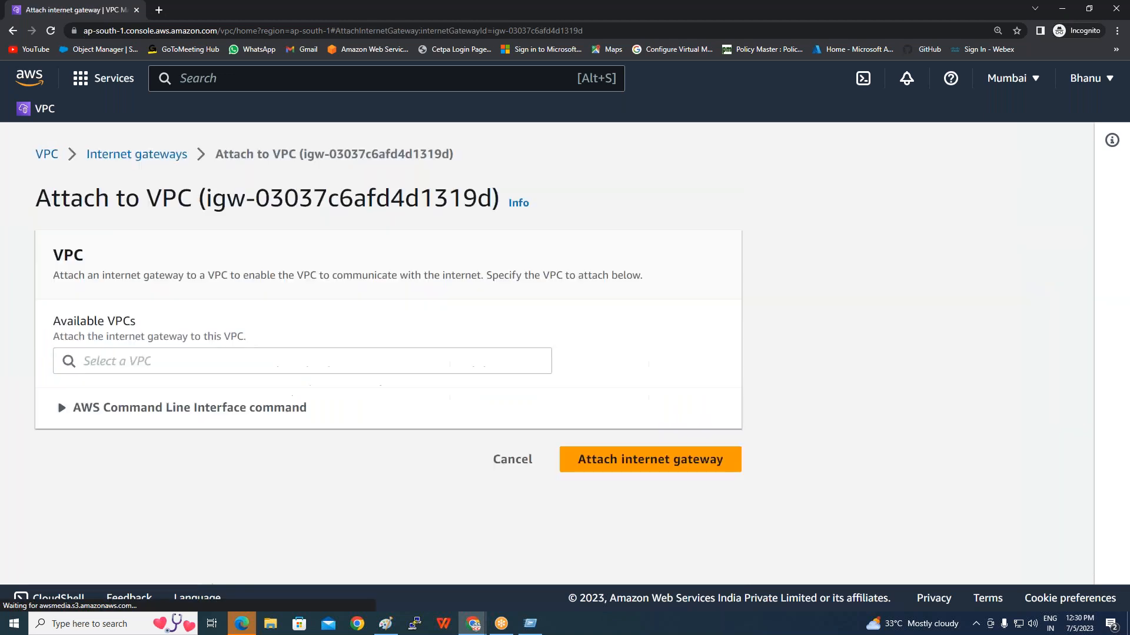
click(255, 372)
click(253, 387)
click(670, 459)
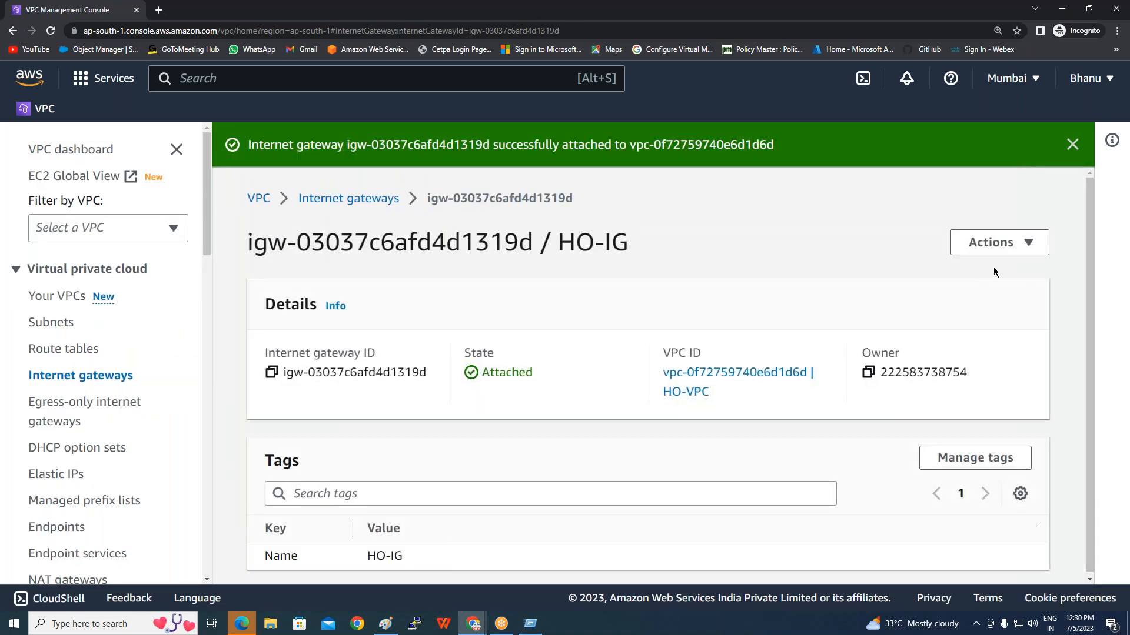
click(994, 246)
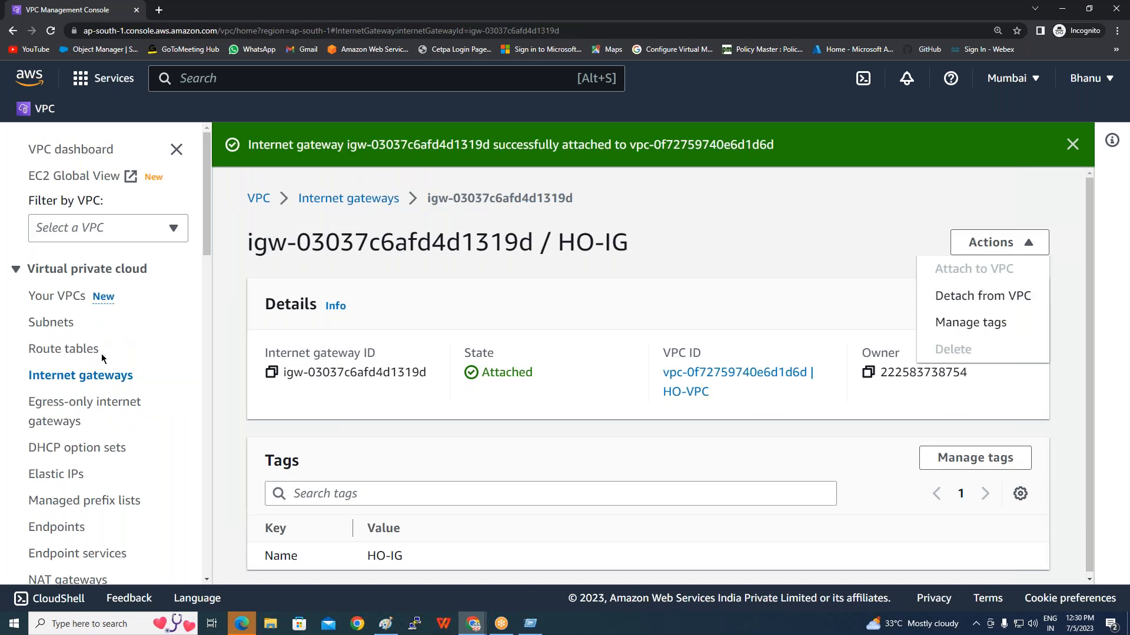
click(62, 350)
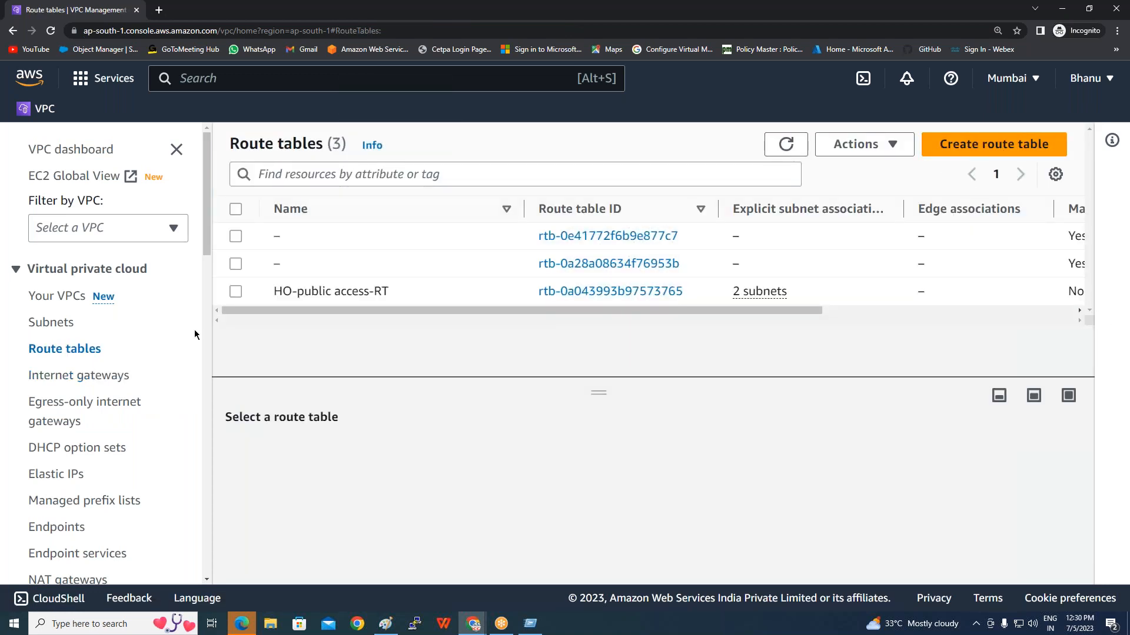
Add a 0.0.0.0/0 route to HO-public access-RT targeting gateway igw-03037c6afd4d1319d, then return to Paint
click(236, 292)
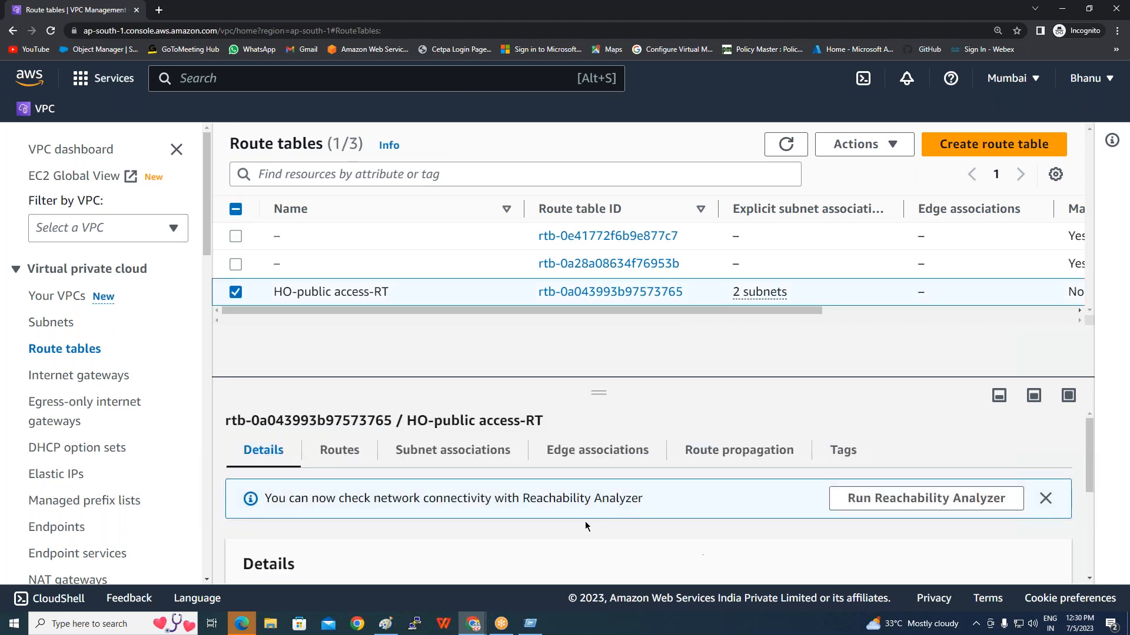
click(342, 459)
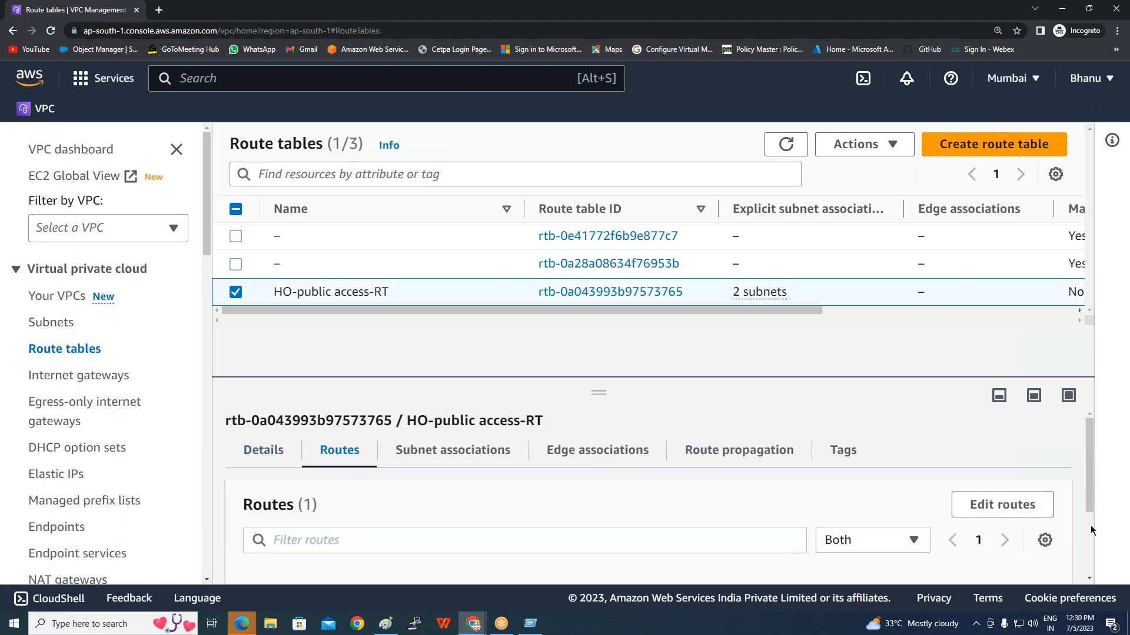
click(1012, 505)
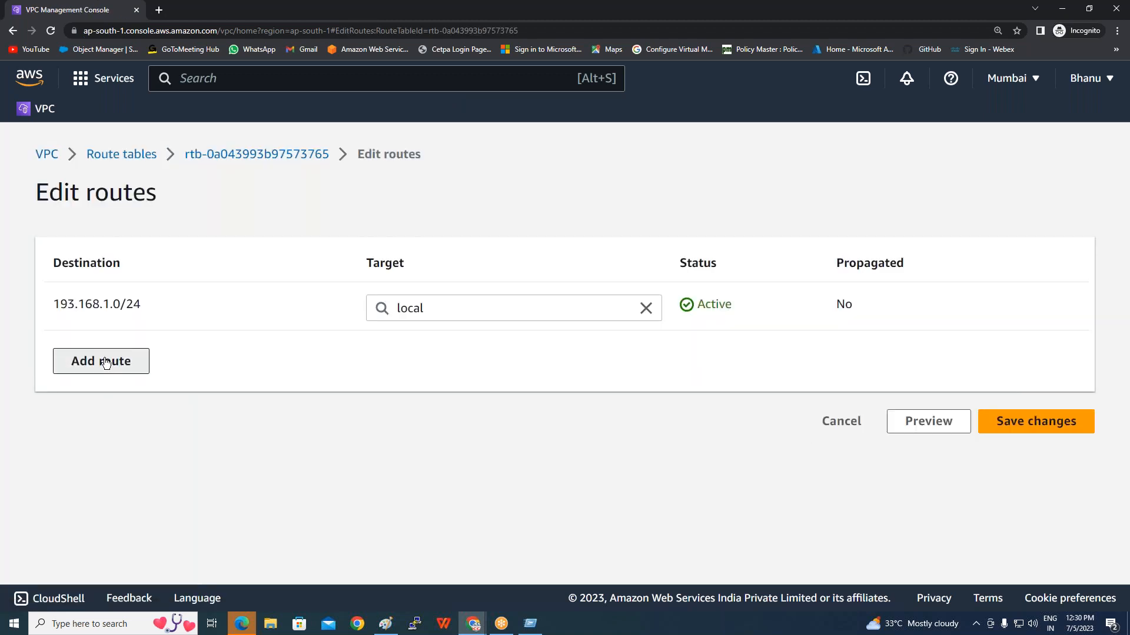
click(105, 361)
click(113, 354)
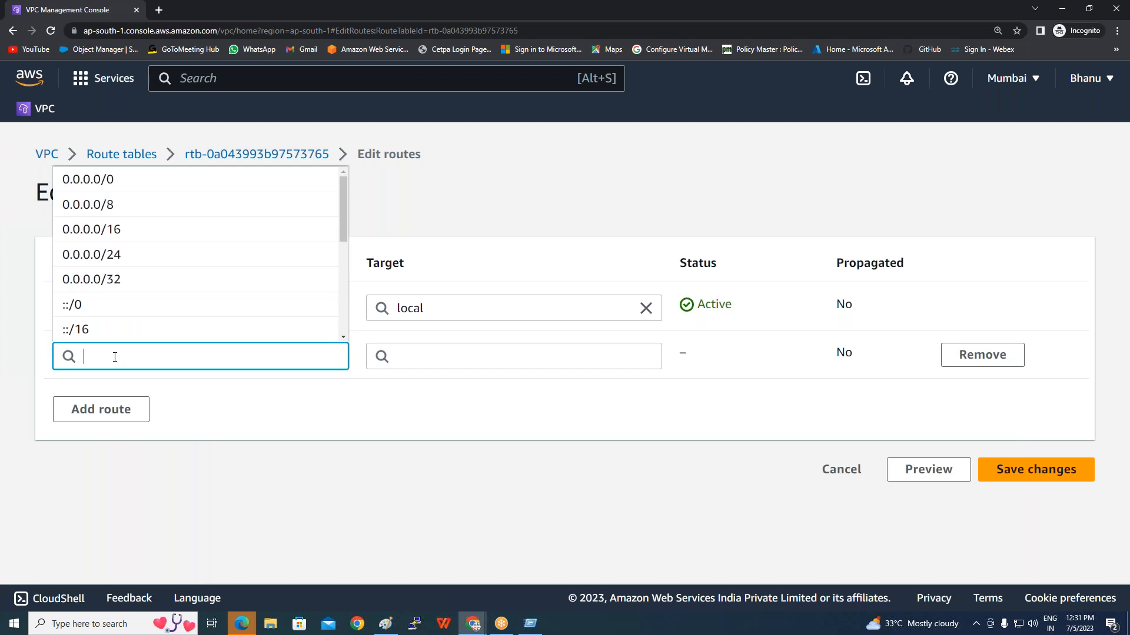
click(99, 179)
click(486, 356)
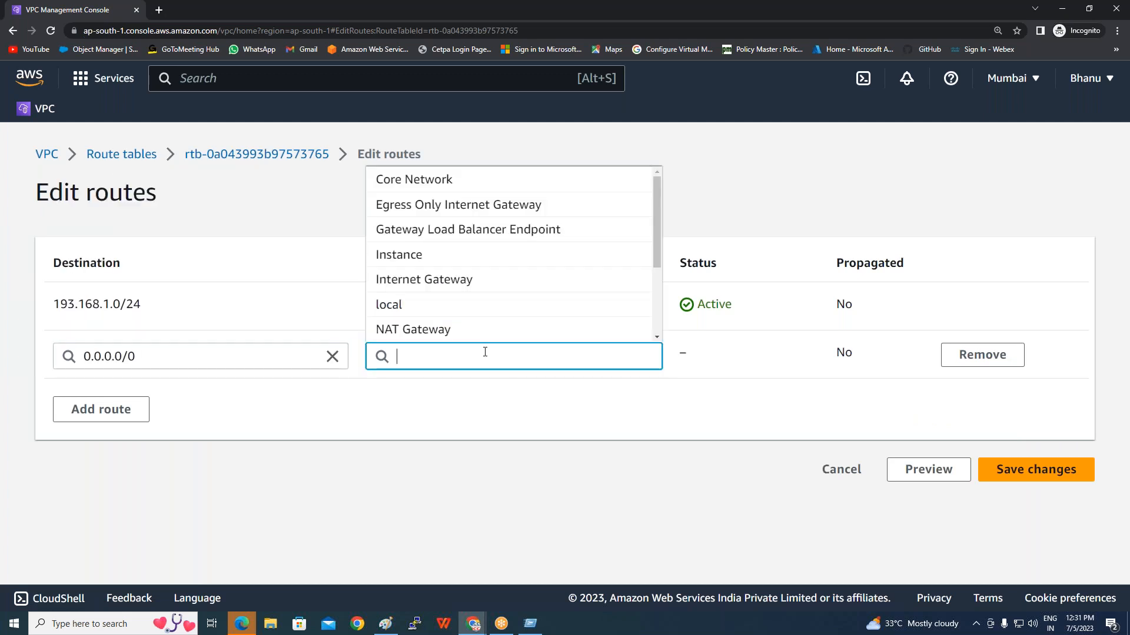
click(451, 280)
click(465, 384)
click(1075, 473)
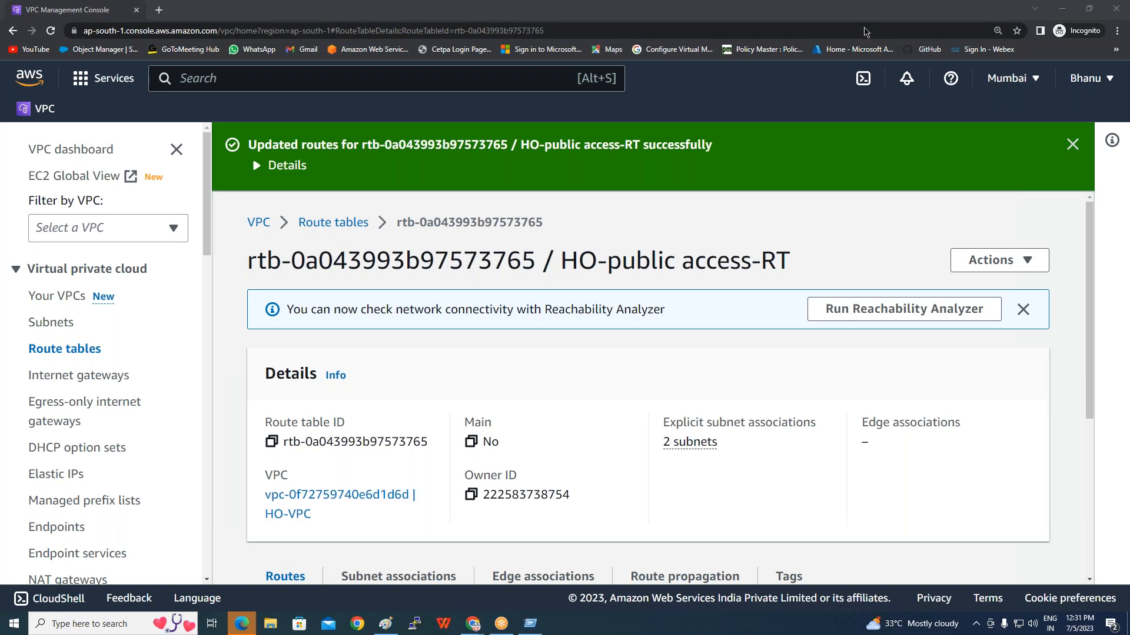
click(385, 624)
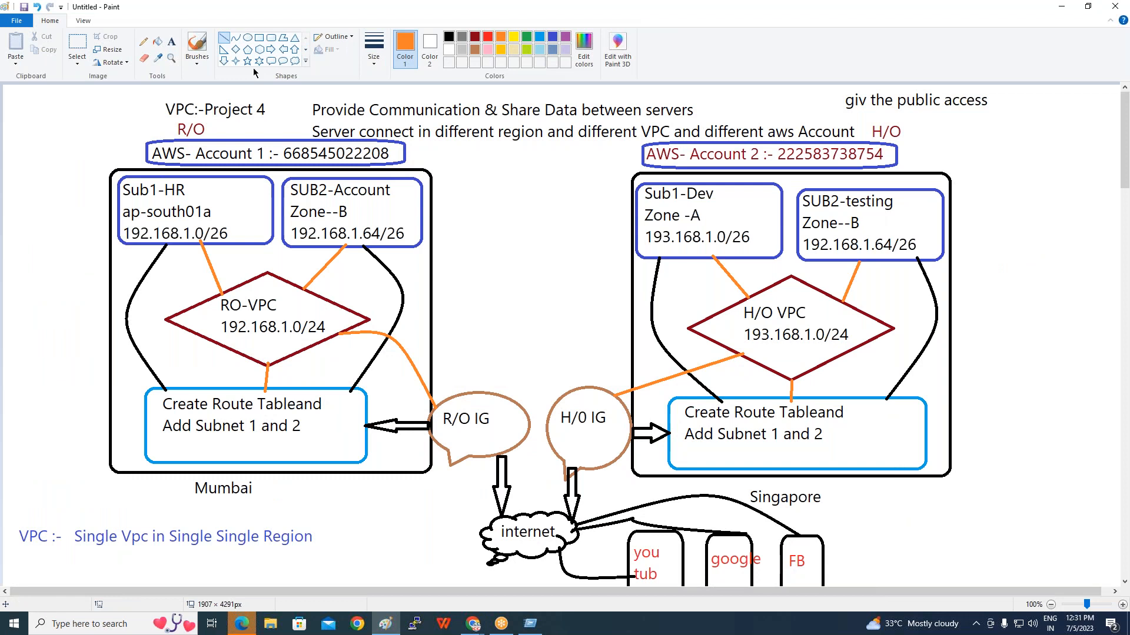
Select the rounded rectangular callout shape with dark red as Color 1
click(274, 60)
click(475, 37)
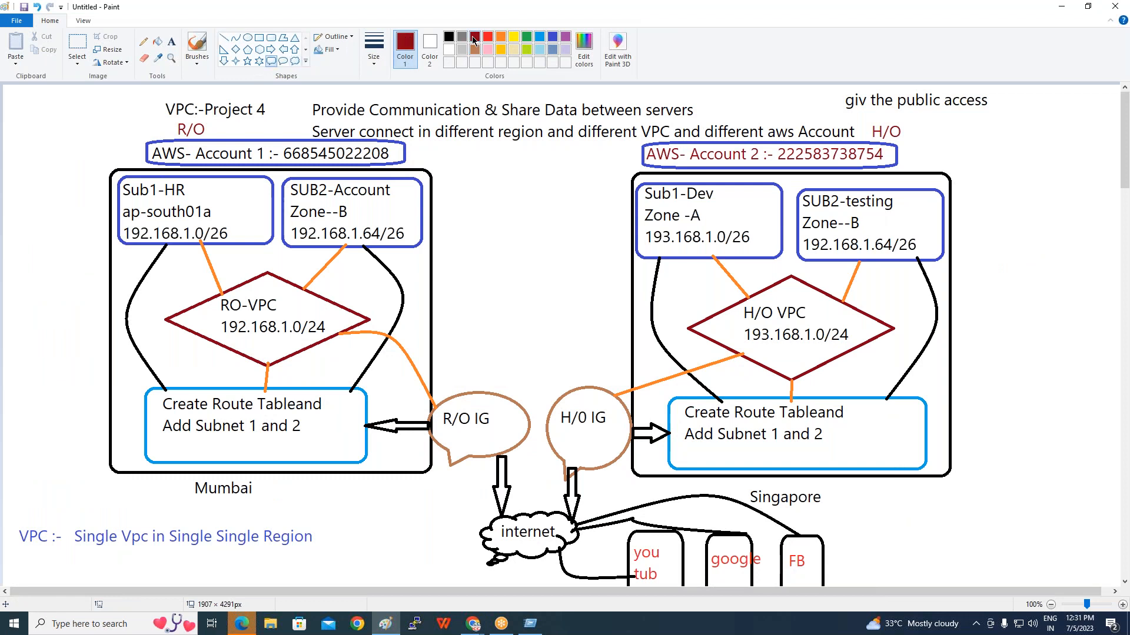
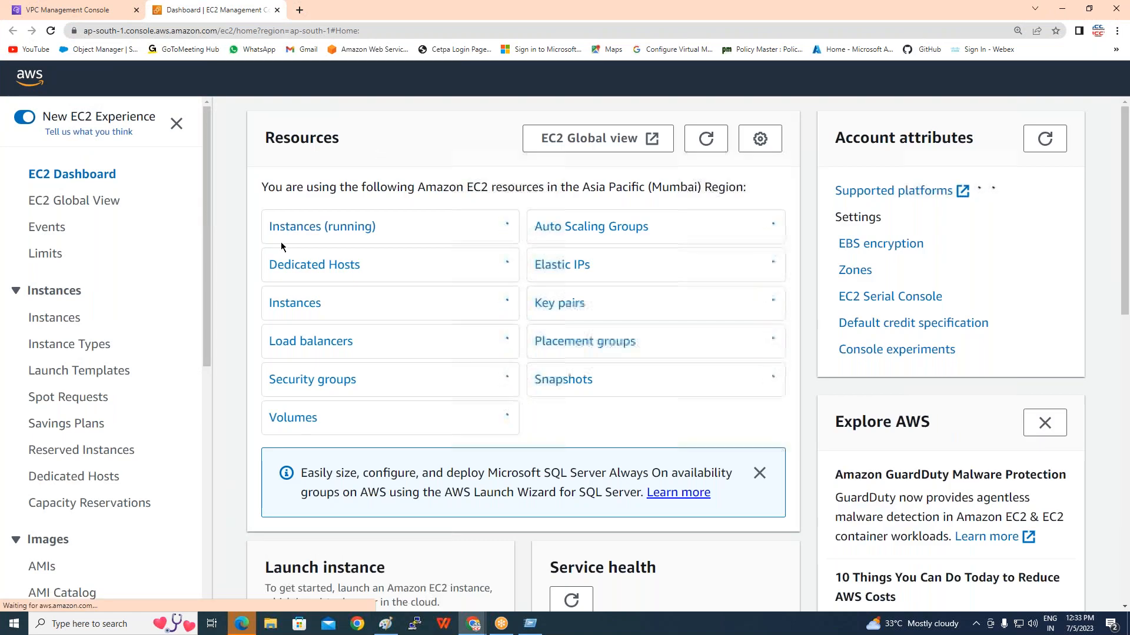
Start a new instance launch from the running instances list and name it RO-HR-VM
click(286, 234)
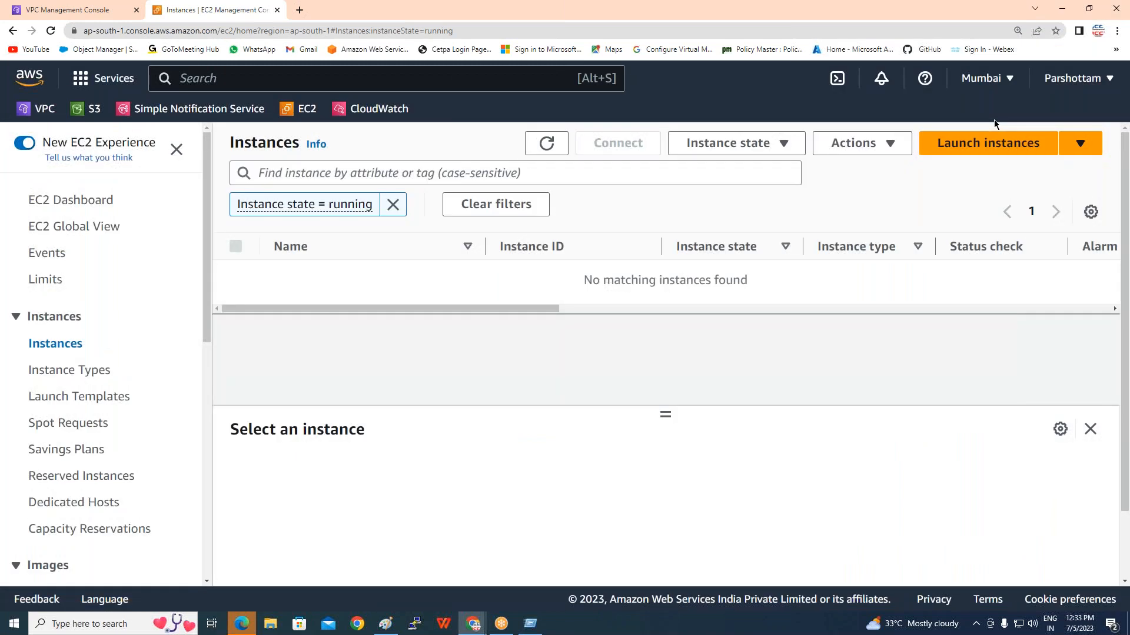
click(980, 145)
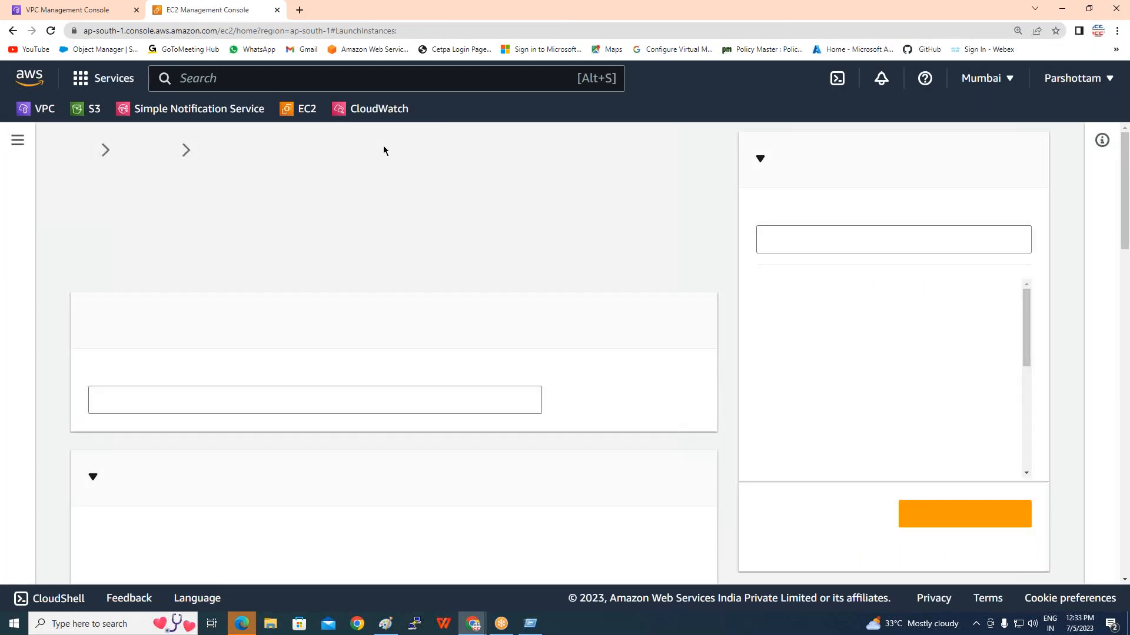
click(160, 399)
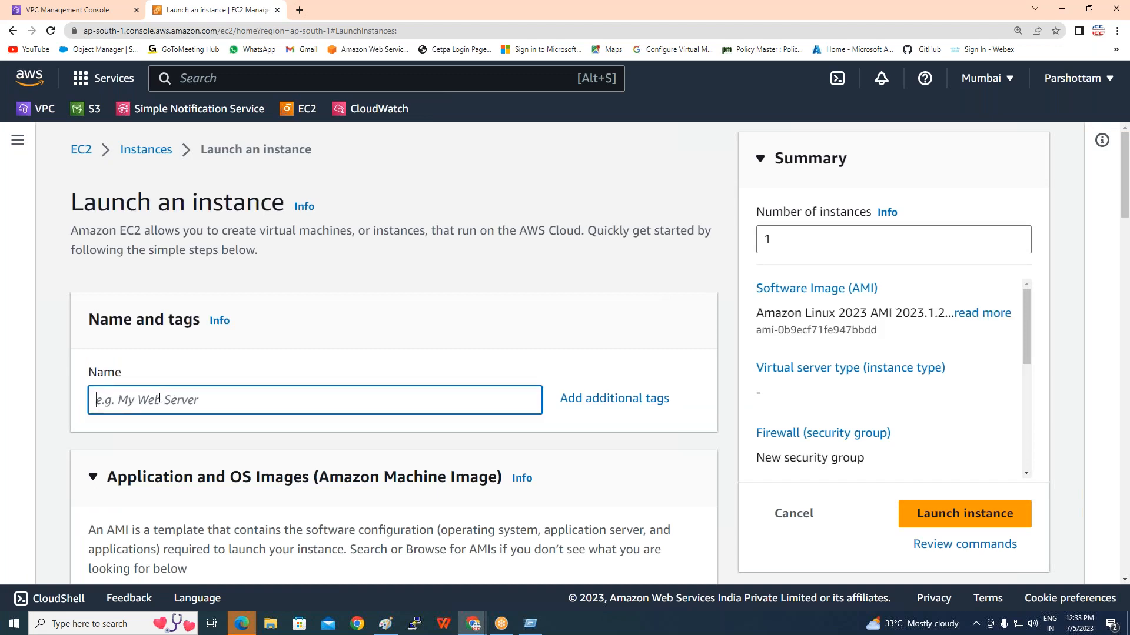
text(RO-HR-VM1)
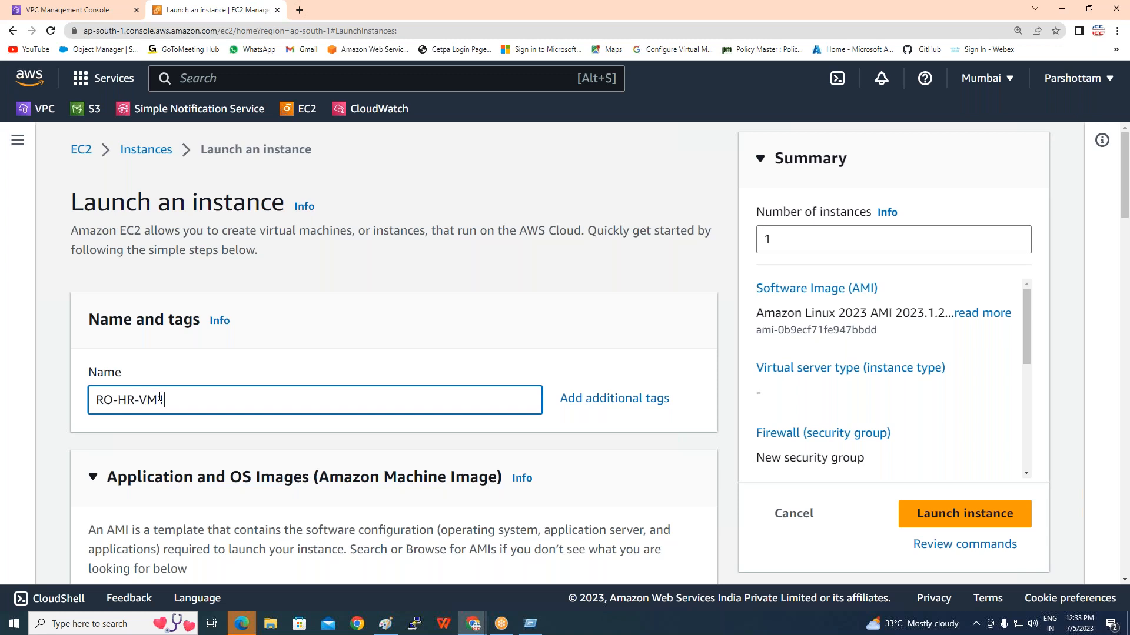
Choose the Microsoft Windows Server 2016 Base AMI from the Windows Quick Start images
scroll(381, 361, down, 6)
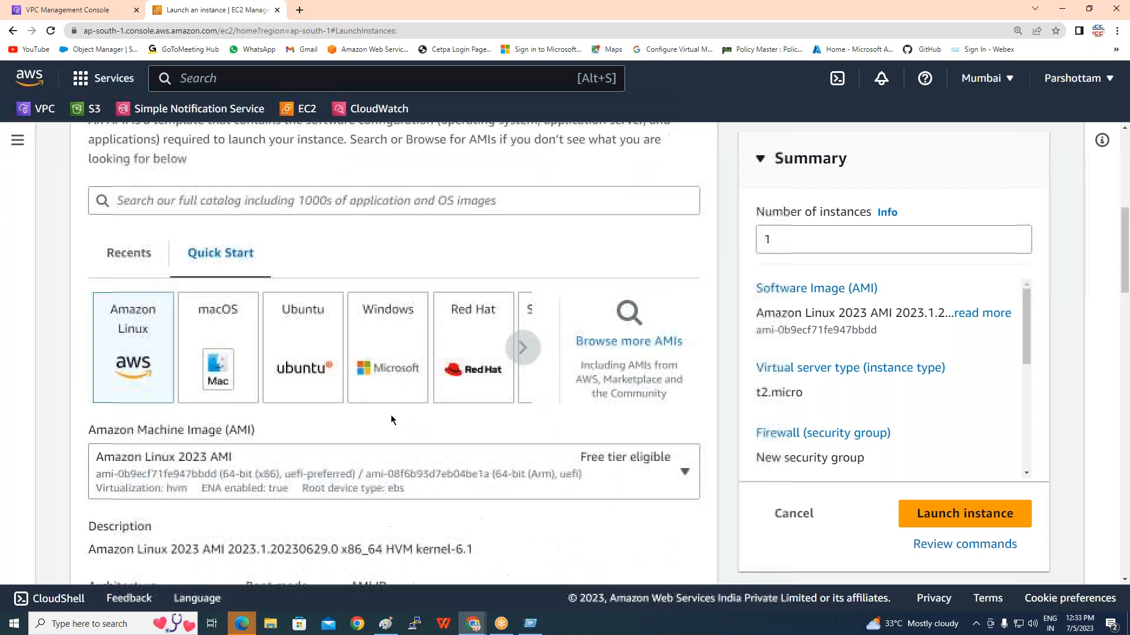
click(382, 361)
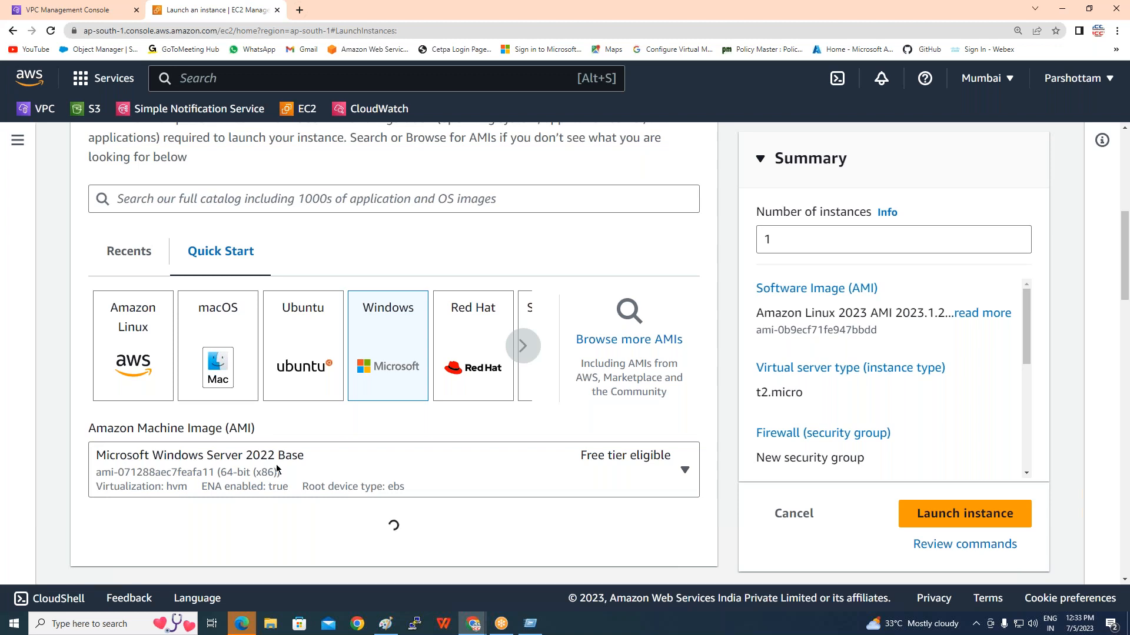
click(348, 468)
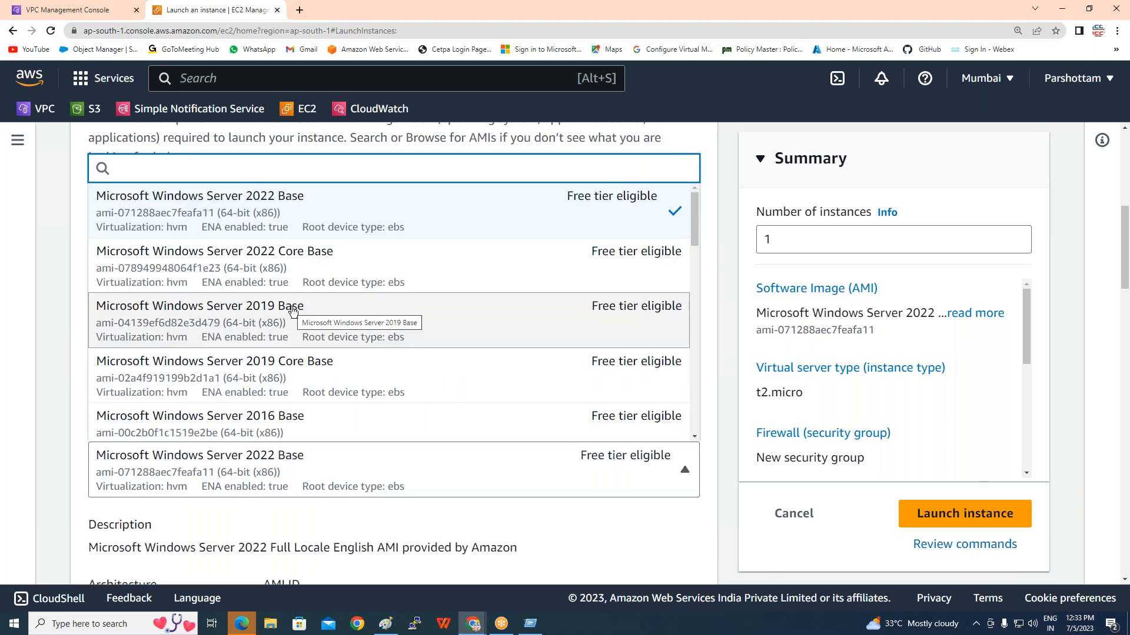
scroll(293, 329, down, 1)
click(412, 365)
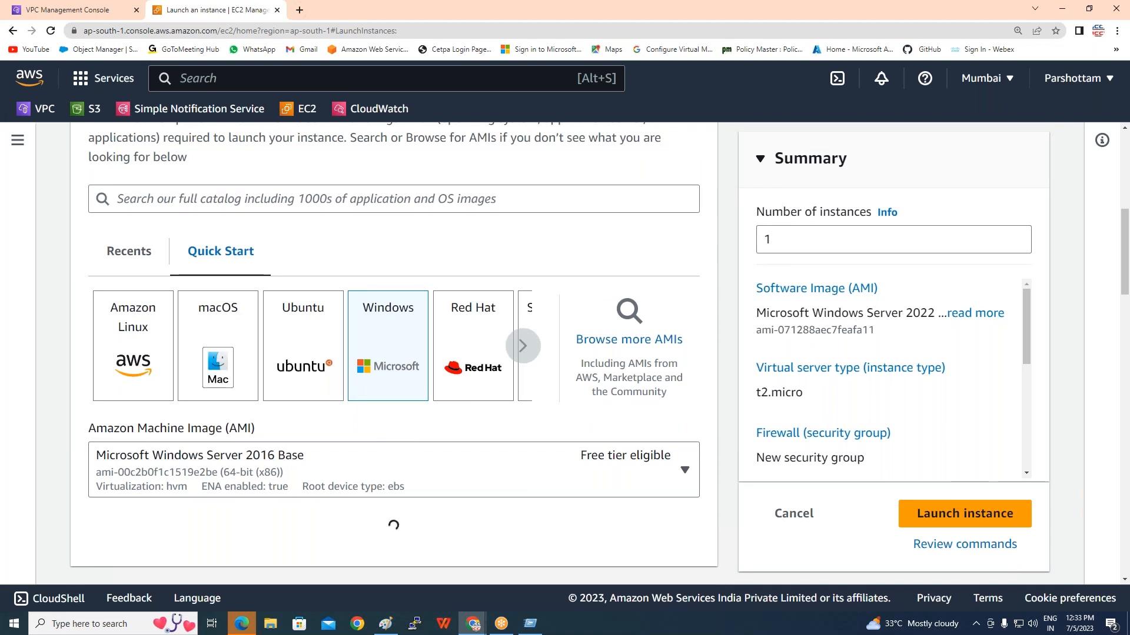
scroll(597, 518, down, 5)
scroll(596, 517, down, 7)
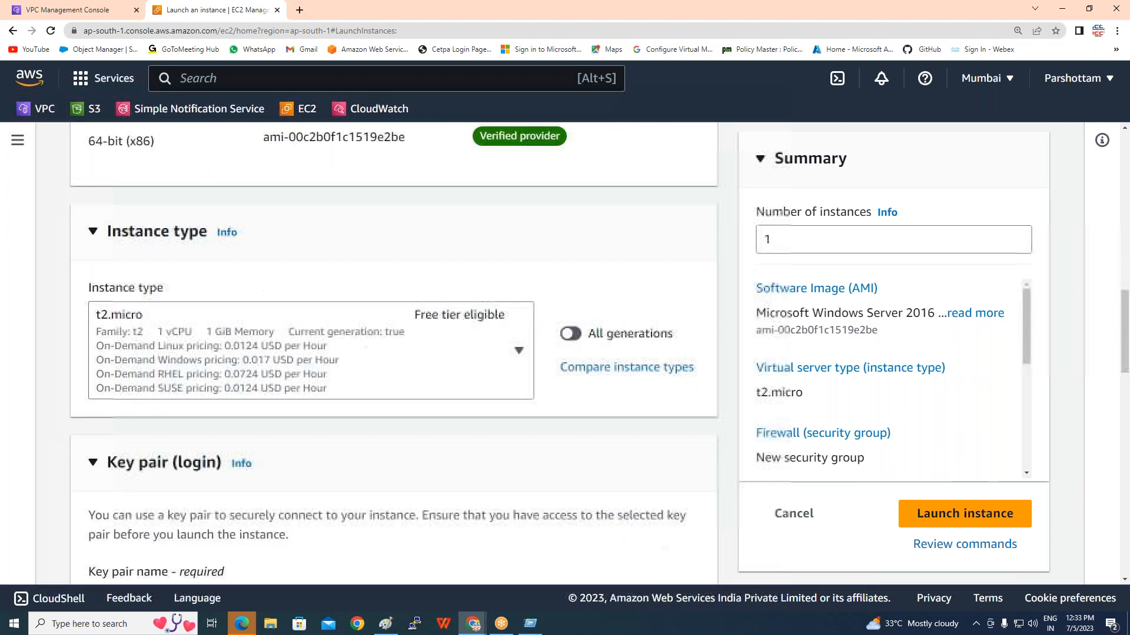
click(224, 364)
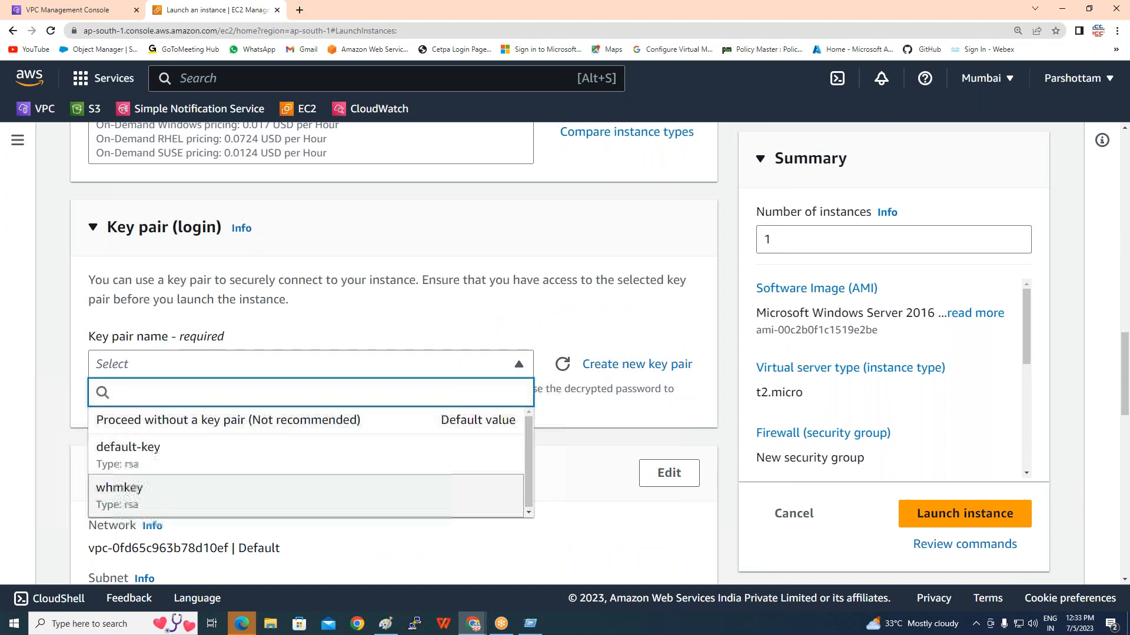
Use key pair whmkey and put the instance in RO-VPC on subnet RO-HR-Sub1
click(125, 492)
scroll(381, 479, down, 3)
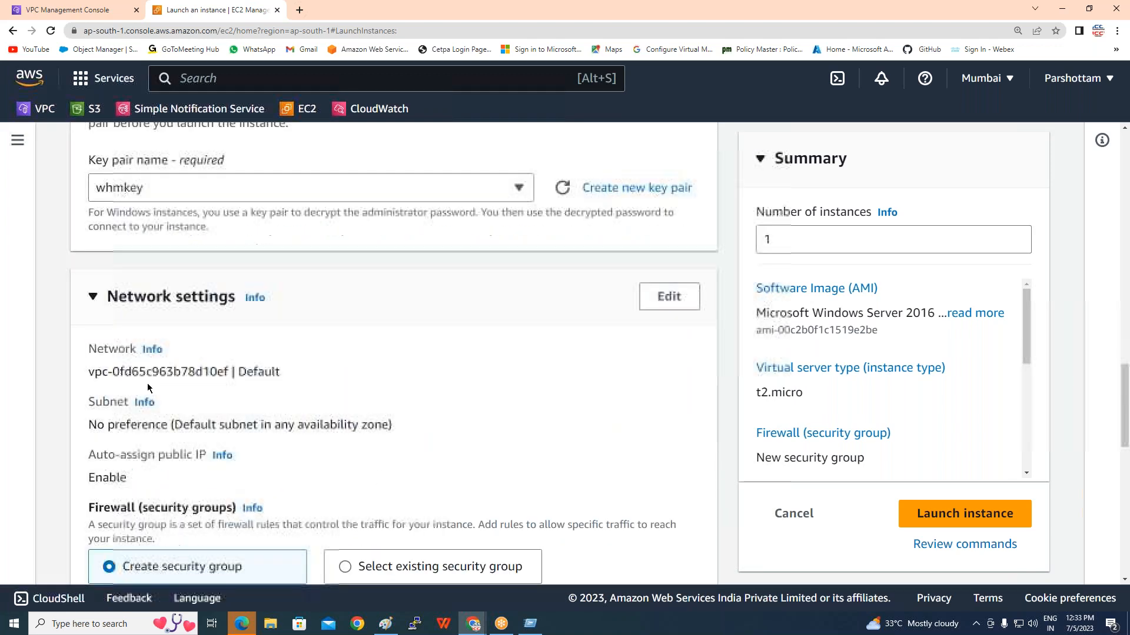
click(661, 298)
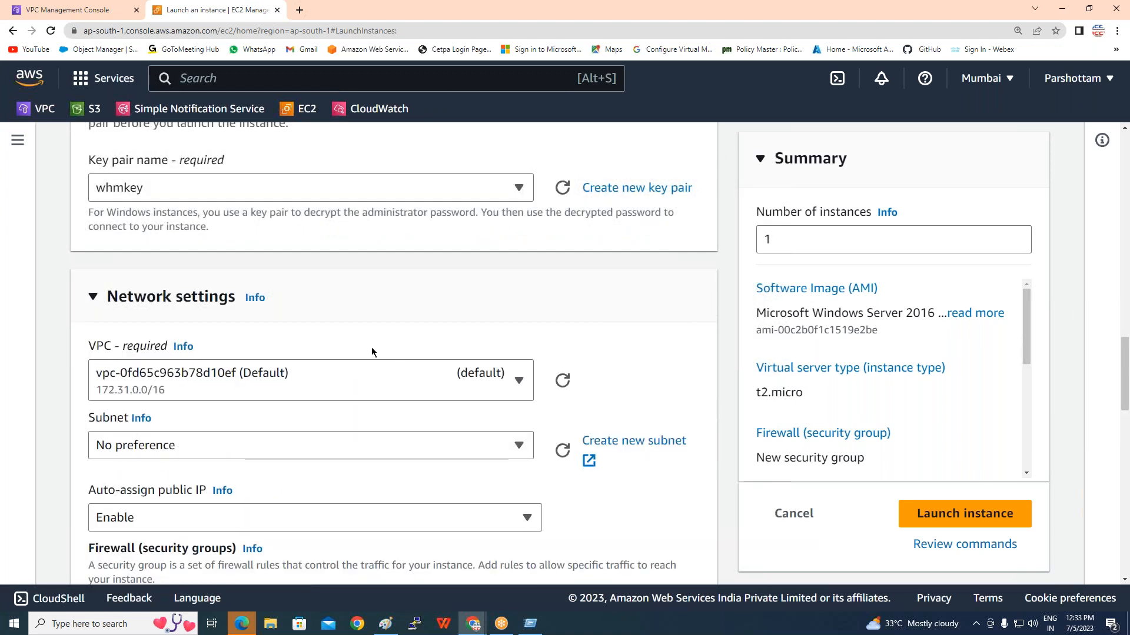
click(359, 374)
click(249, 454)
click(256, 471)
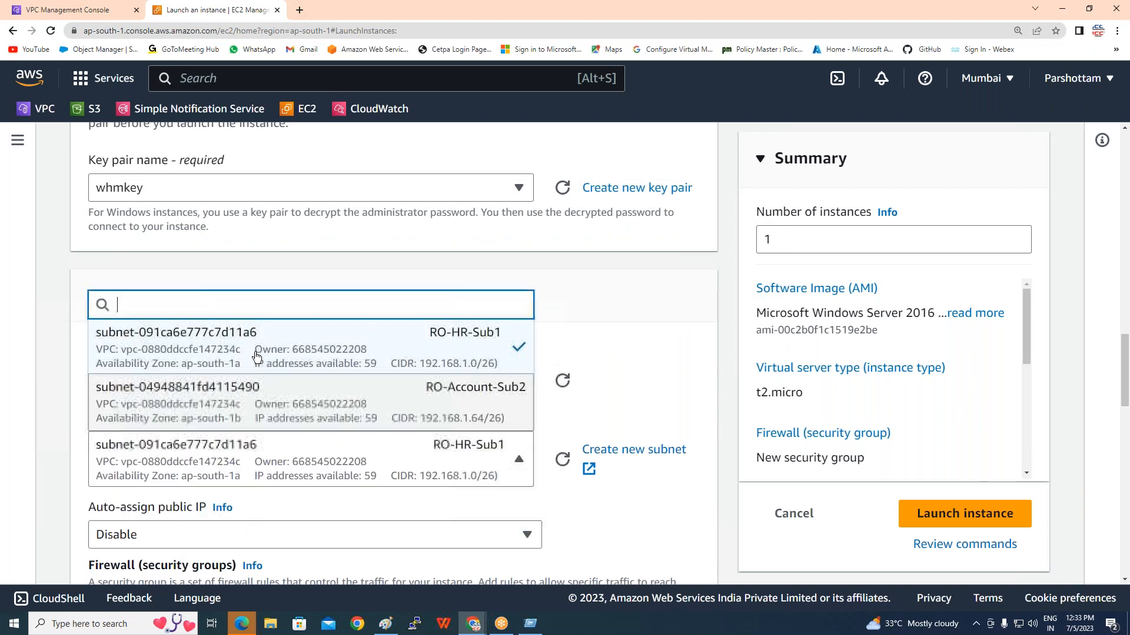
click(453, 342)
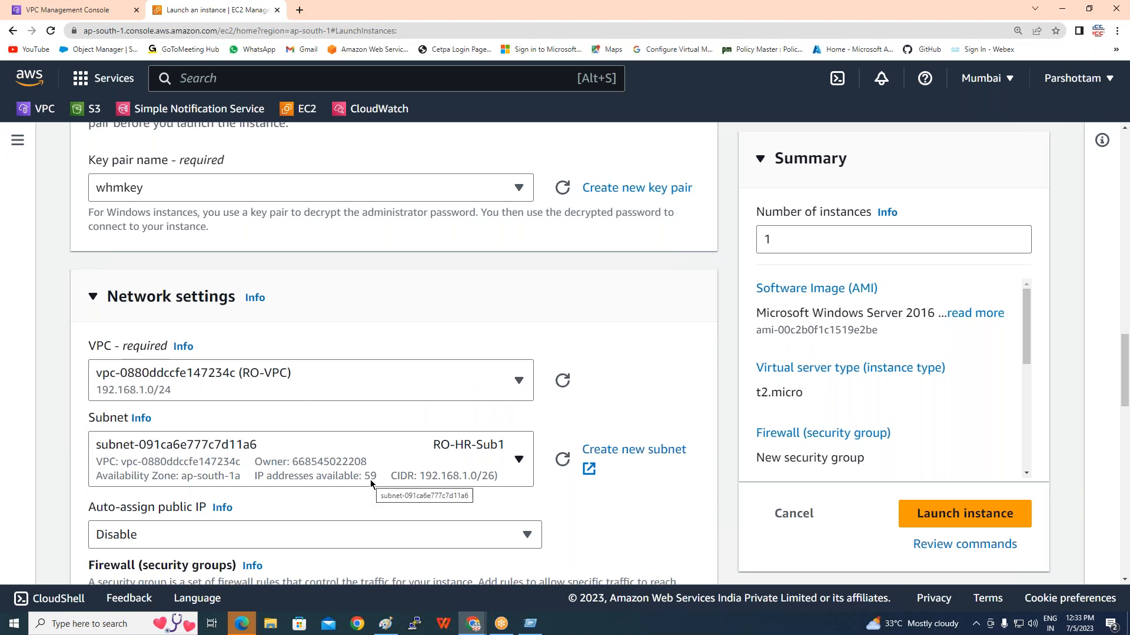
scroll(324, 455, down, 3)
Enable auto-assign public IP and rename the security group to VPC2-SG
click(214, 365)
click(144, 386)
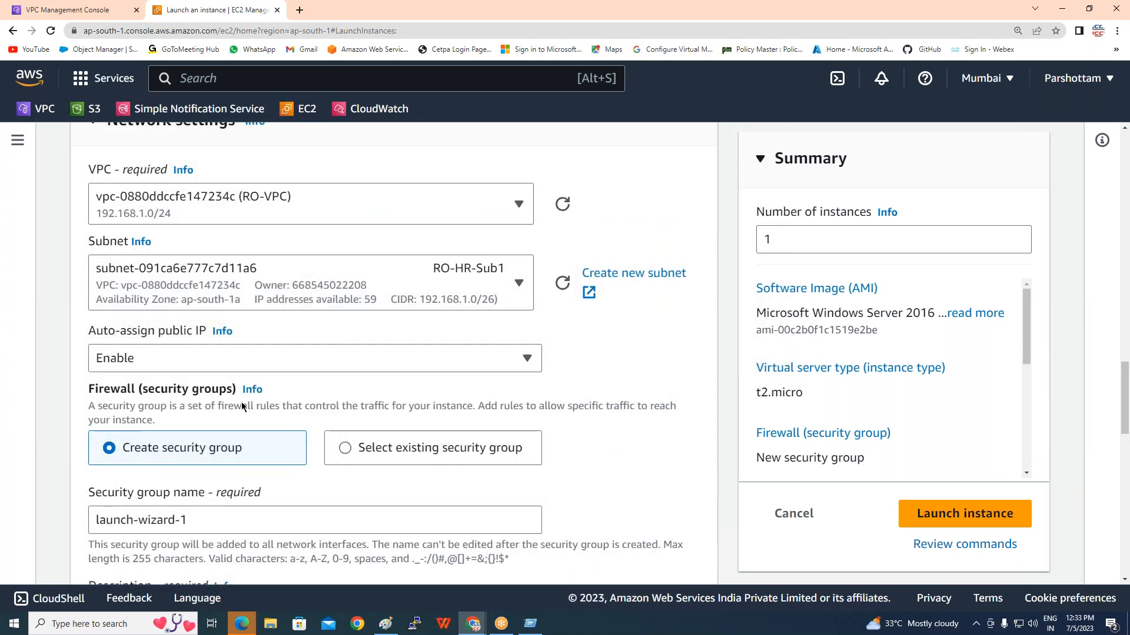
scroll(340, 412, down, 3)
drag(191, 343, 7, 311)
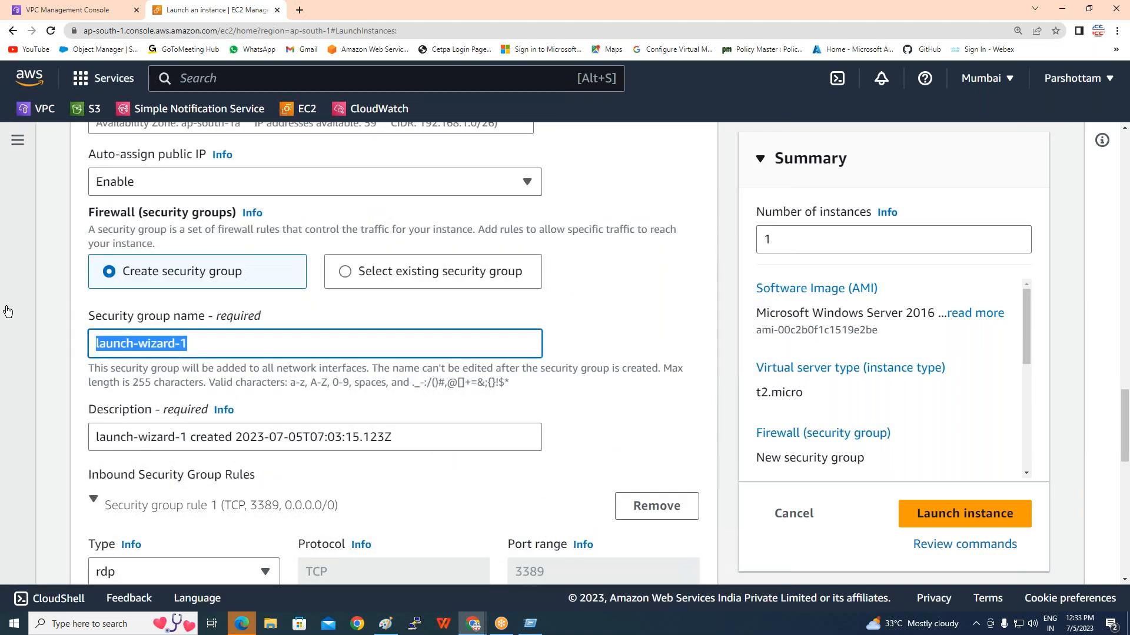
text(VPC2)
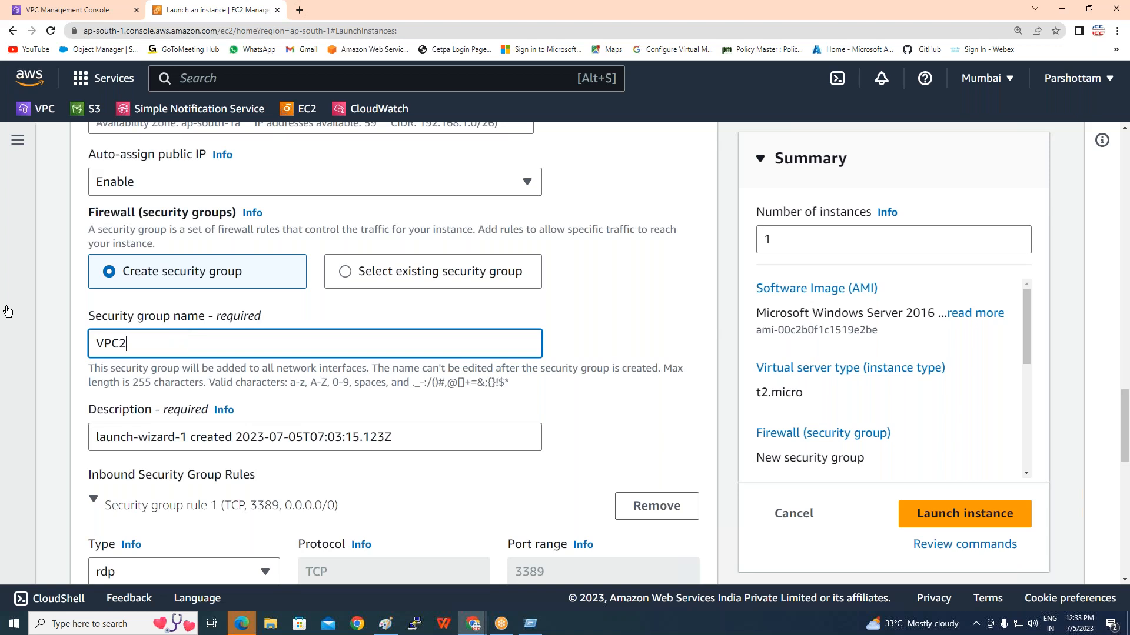
text(-SG)
Set the inbound rule to All traffic, launch RO-HR-VM, and return to the VPC console window
scroll(164, 338, down, 4)
click(165, 338)
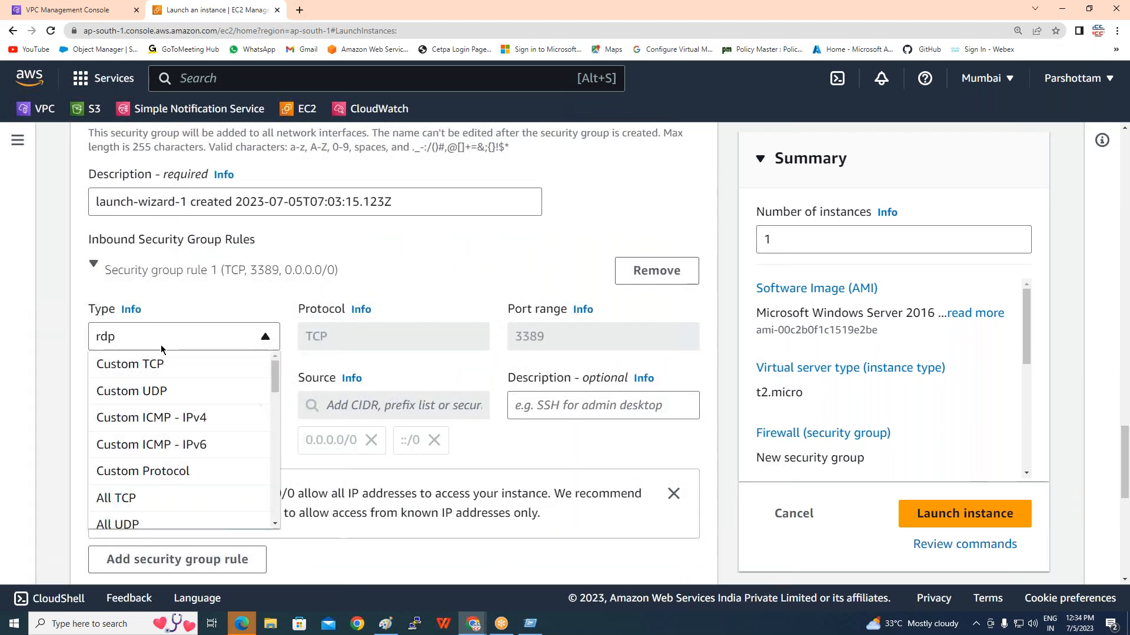
scroll(140, 467, down, 1)
scroll(139, 468, down, 1)
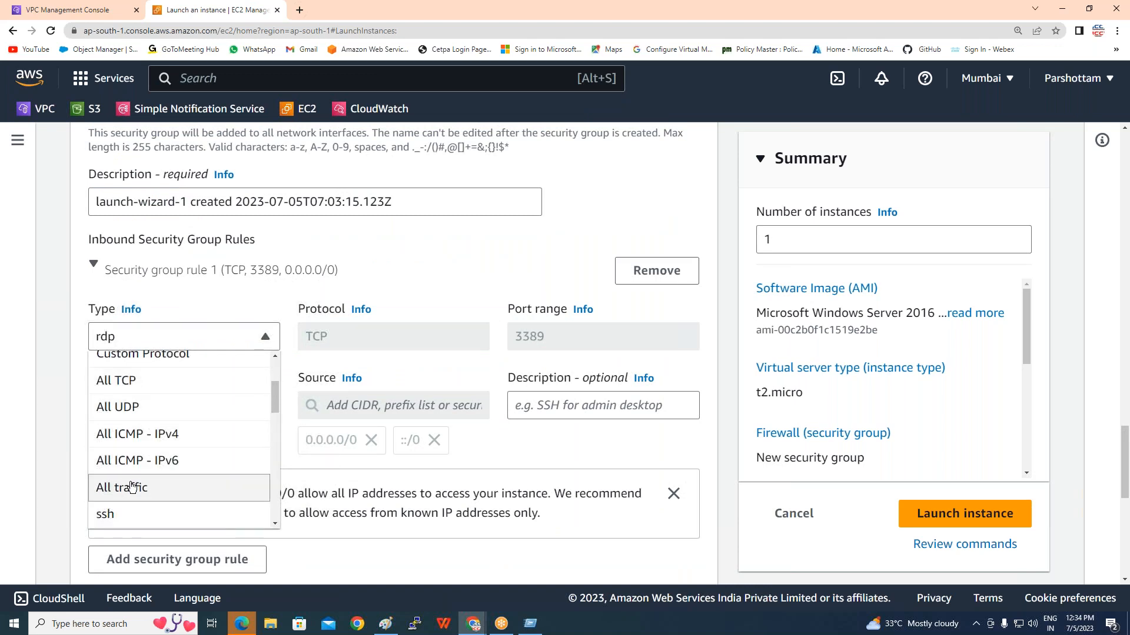
click(132, 488)
scroll(257, 426, down, 3)
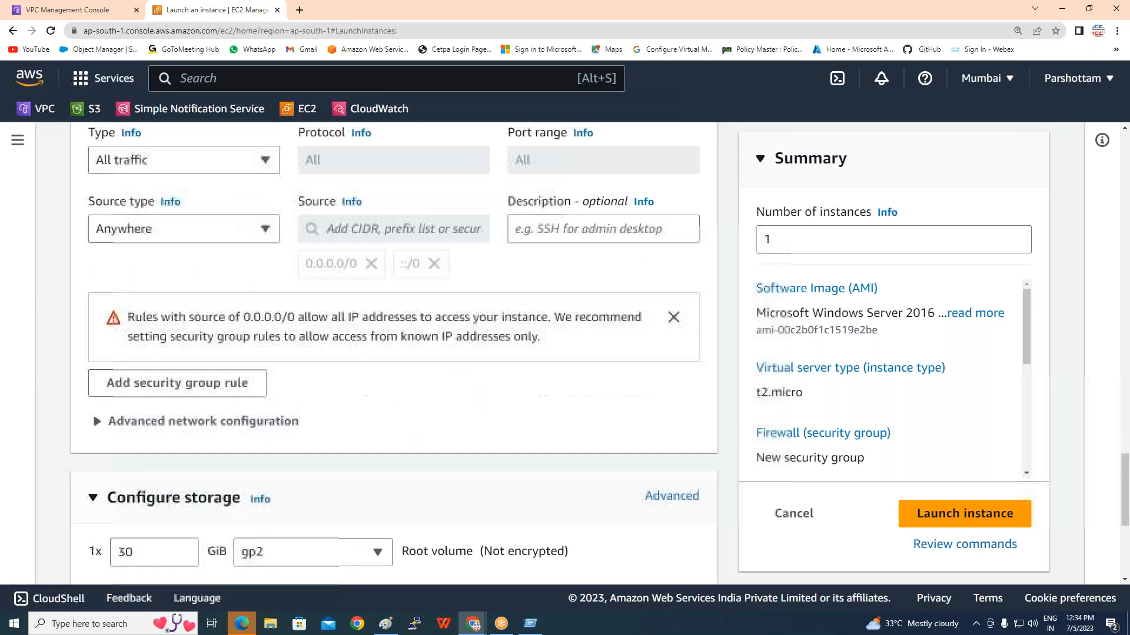
scroll(315, 402, down, 3)
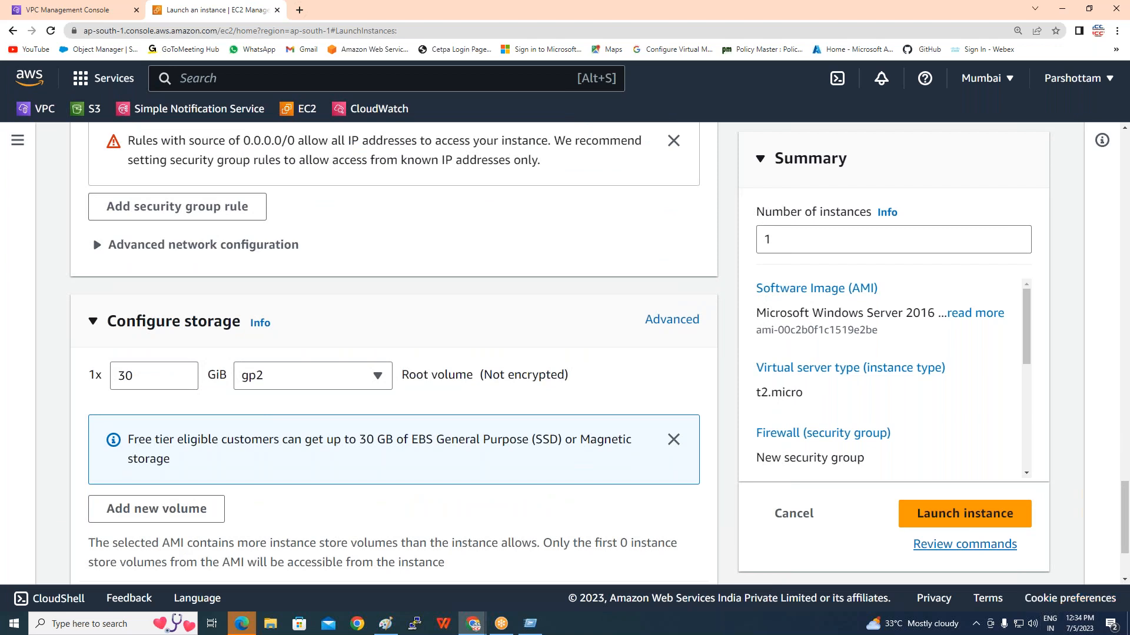
click(991, 526)
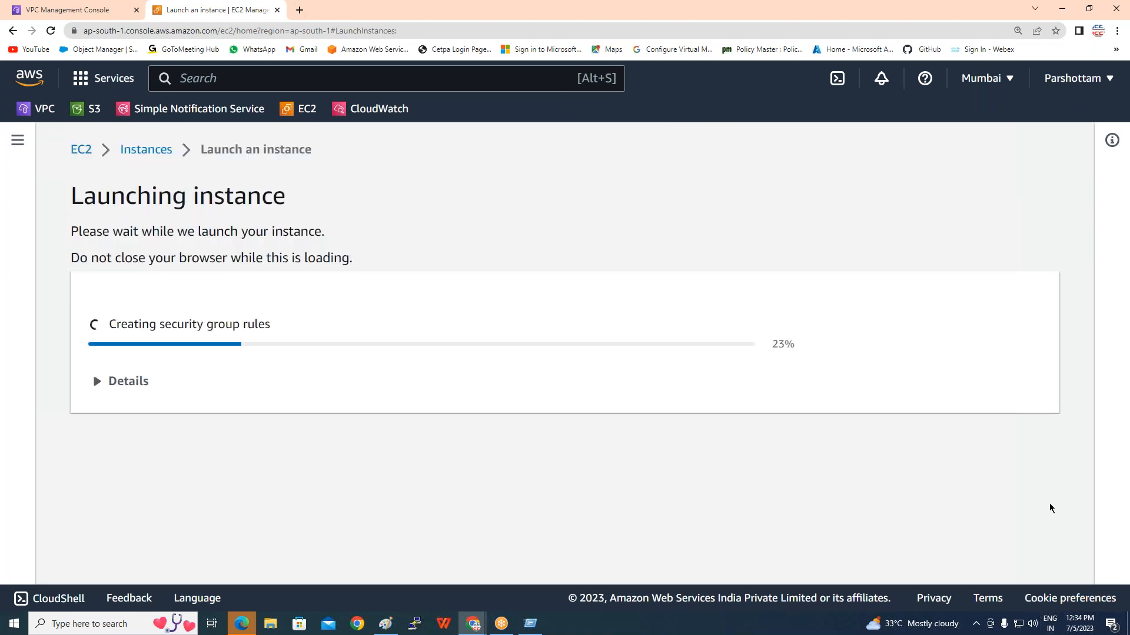
mouse_move(489, 617)
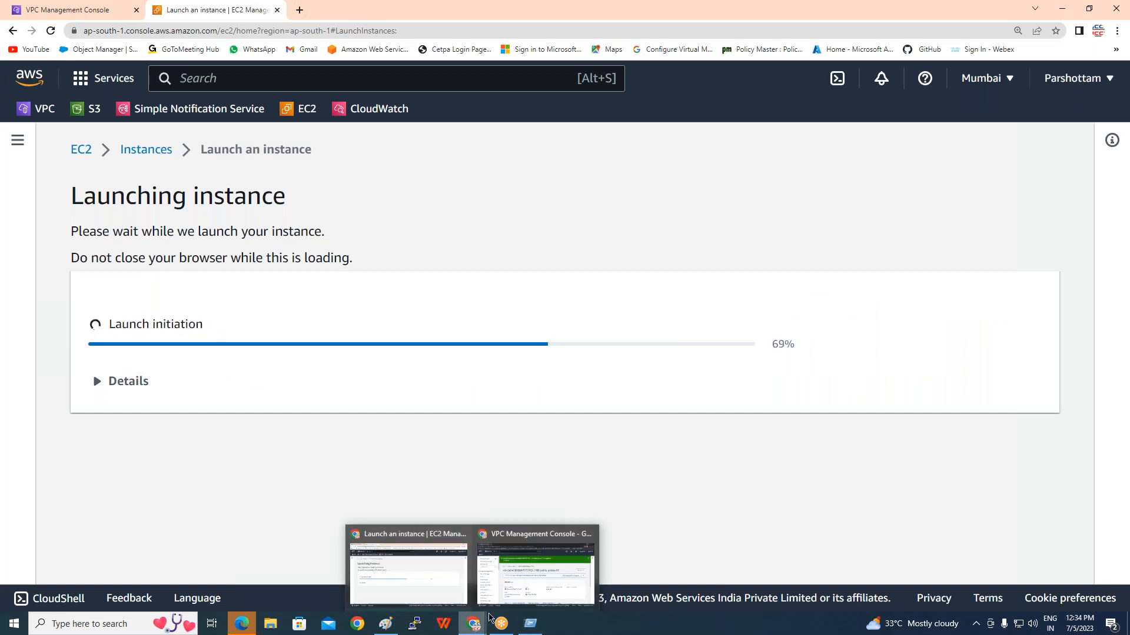
click(518, 568)
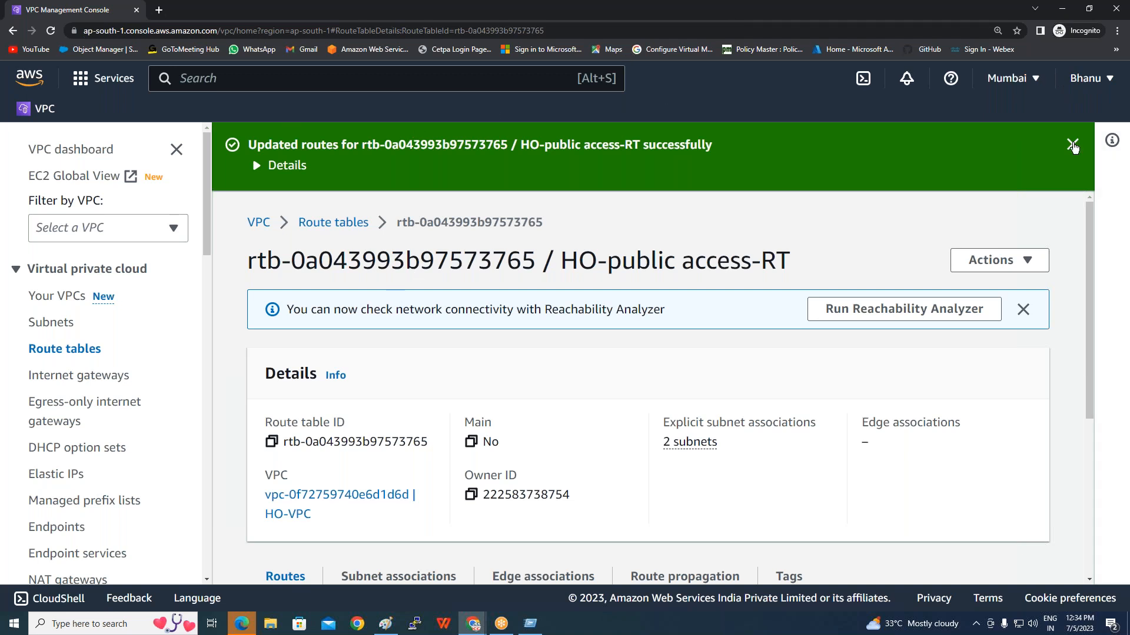
Dismiss the route confirmation, open EC2 via search and favourites, and start a new instance launch
click(1073, 144)
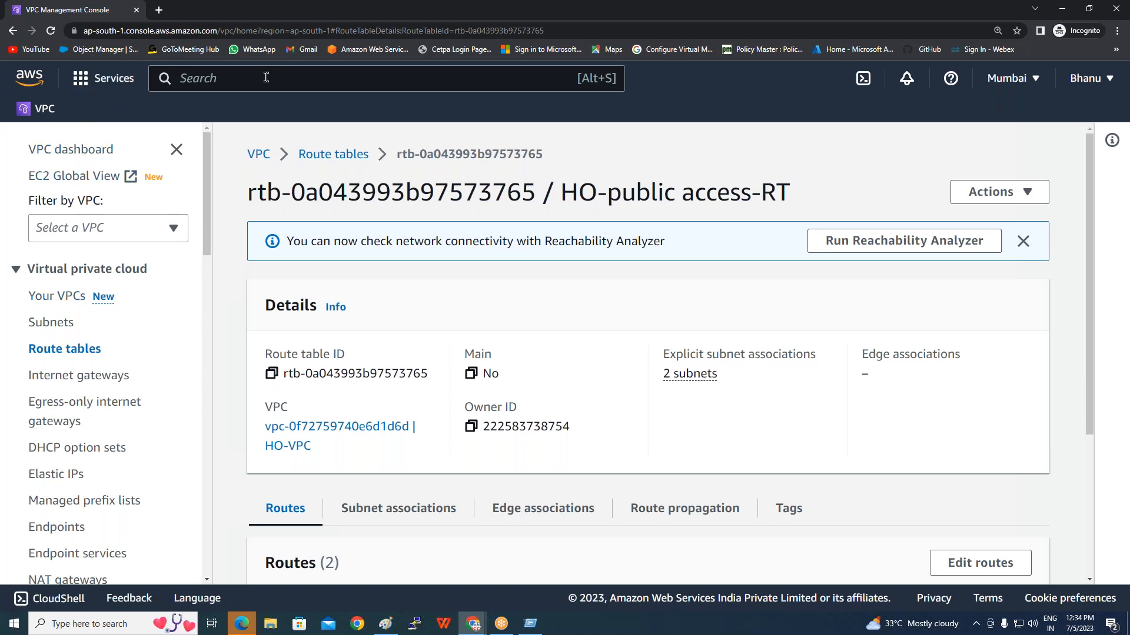
text(ec2)
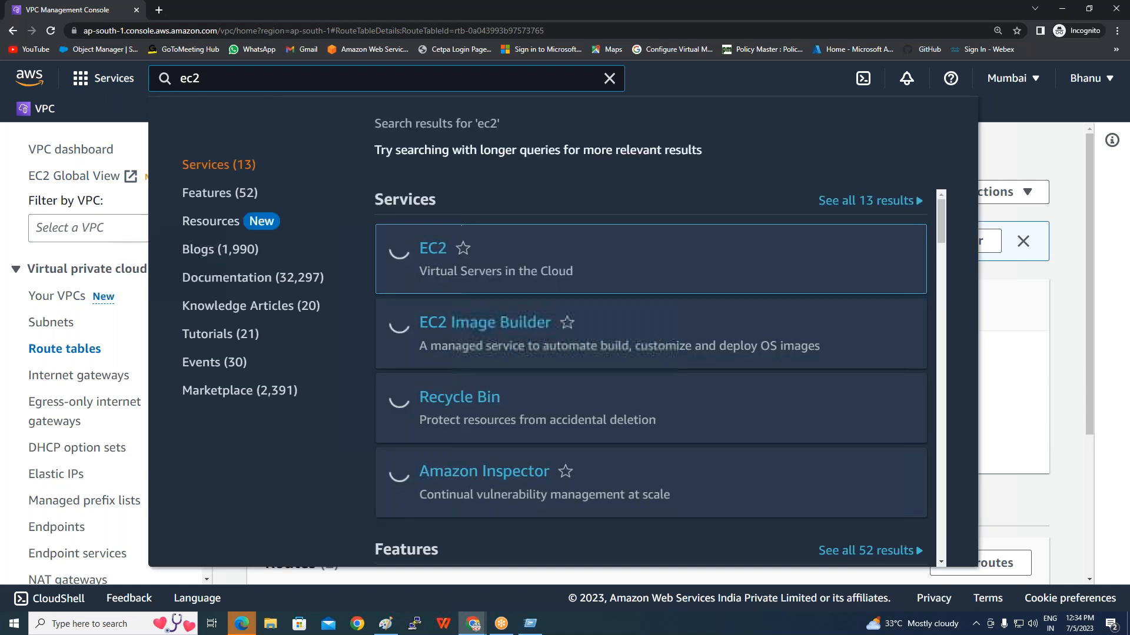
click(464, 248)
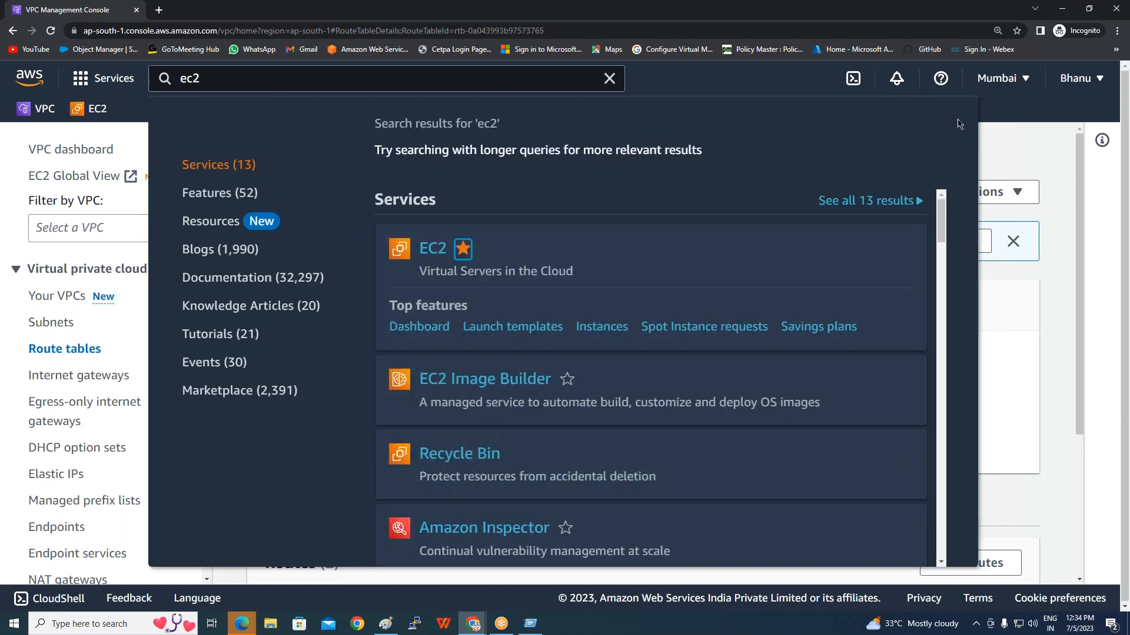
click(1037, 154)
click(97, 109)
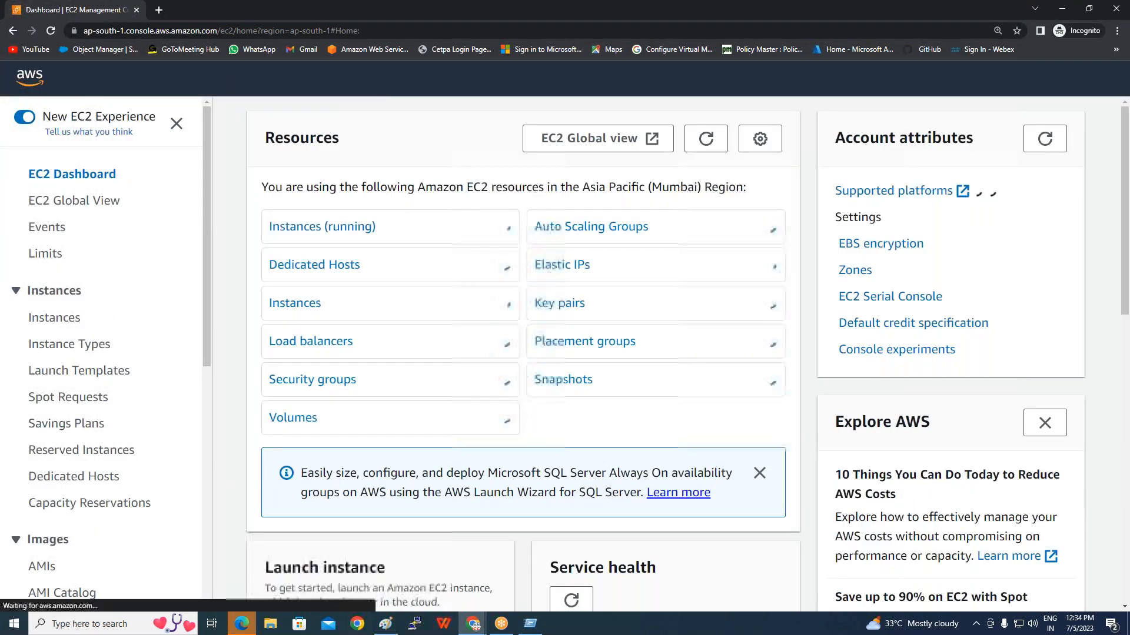
click(294, 228)
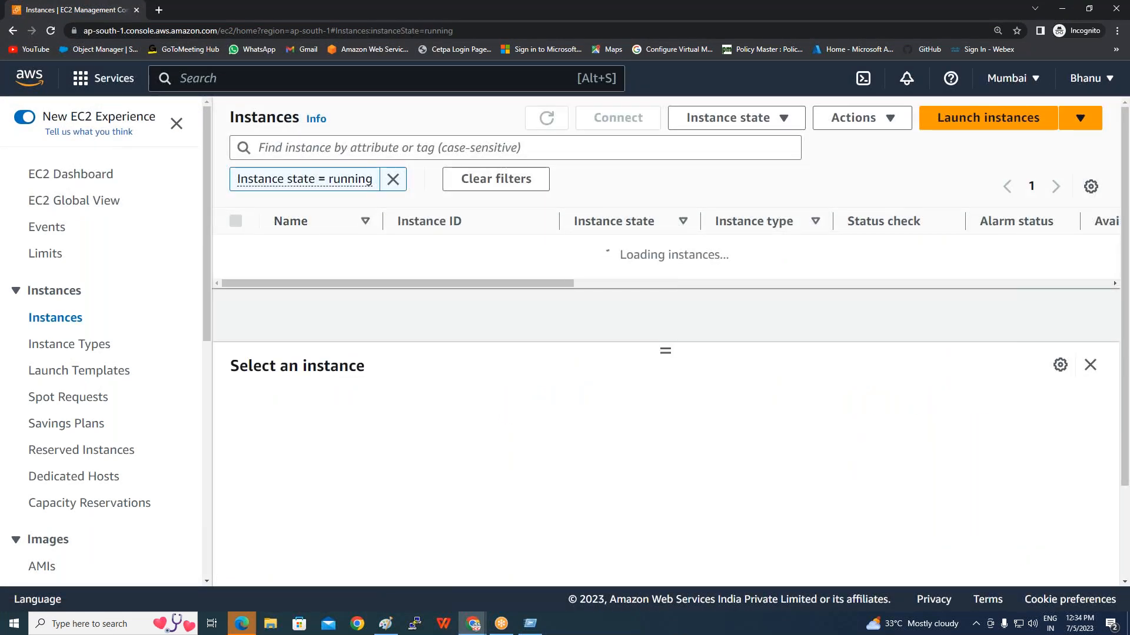
click(989, 118)
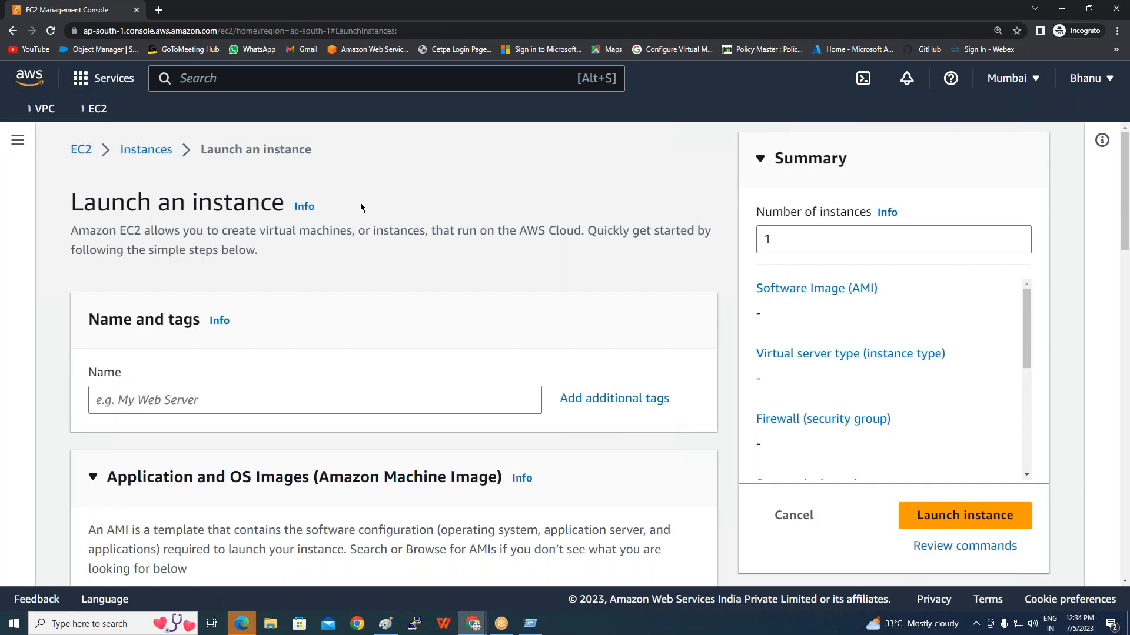
Name the new instance HO-Developer-VM, correcting the mistyped underscore
click(103, 397)
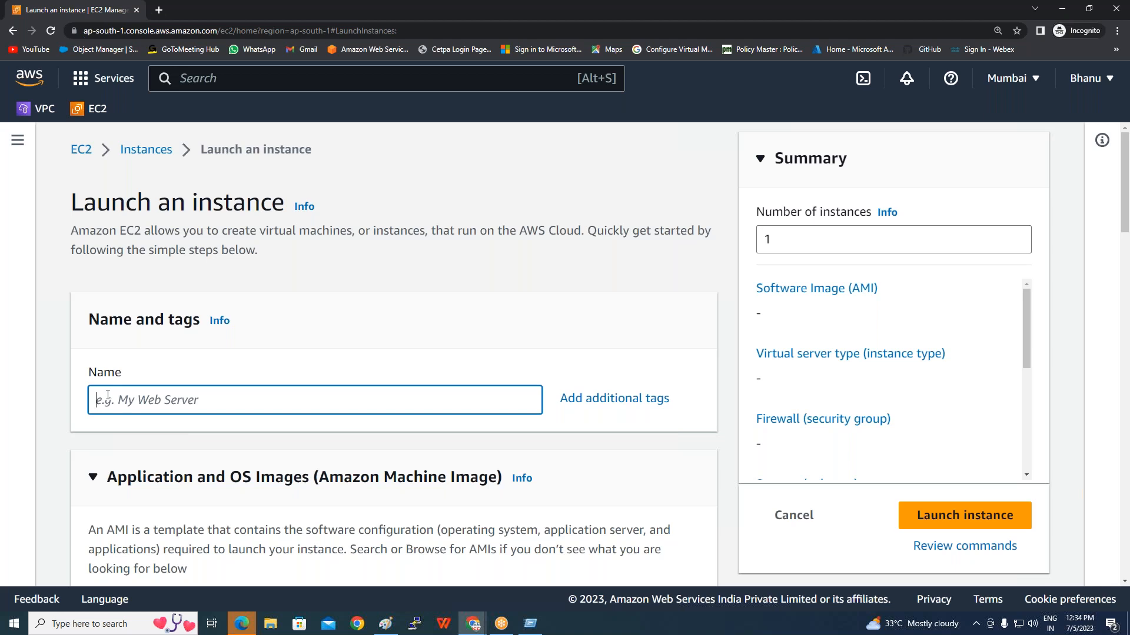
text(HO_)
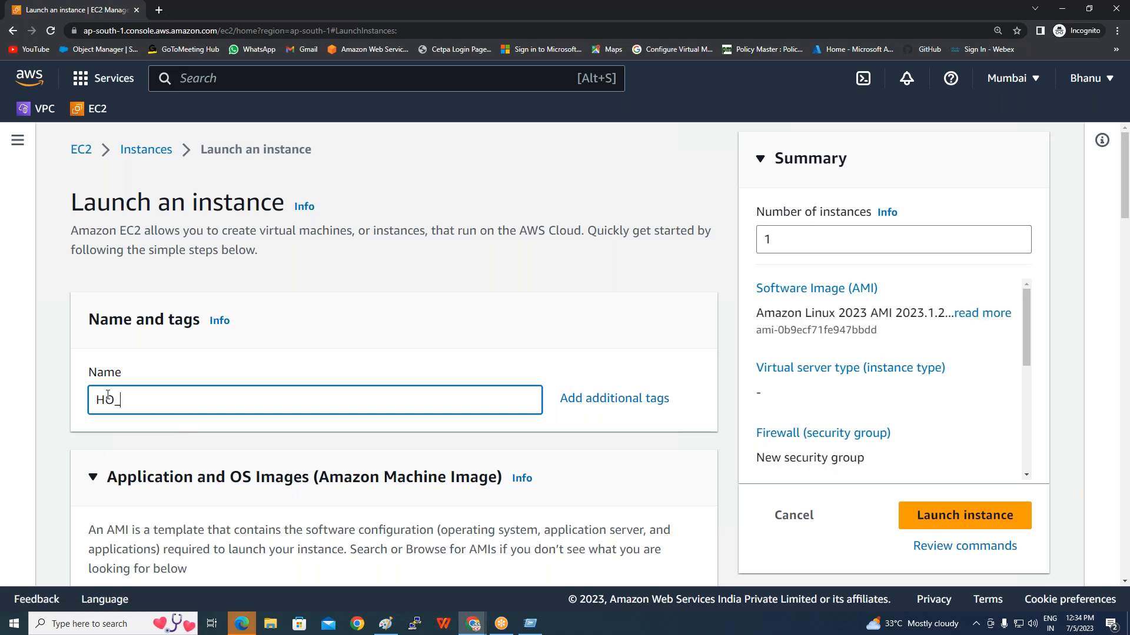
key(BackSpace)
text(-Developer-VM)
Select the Microsoft Windows Server 2016 Base image under the Windows Quick Start tile
scroll(395, 261, down, 8)
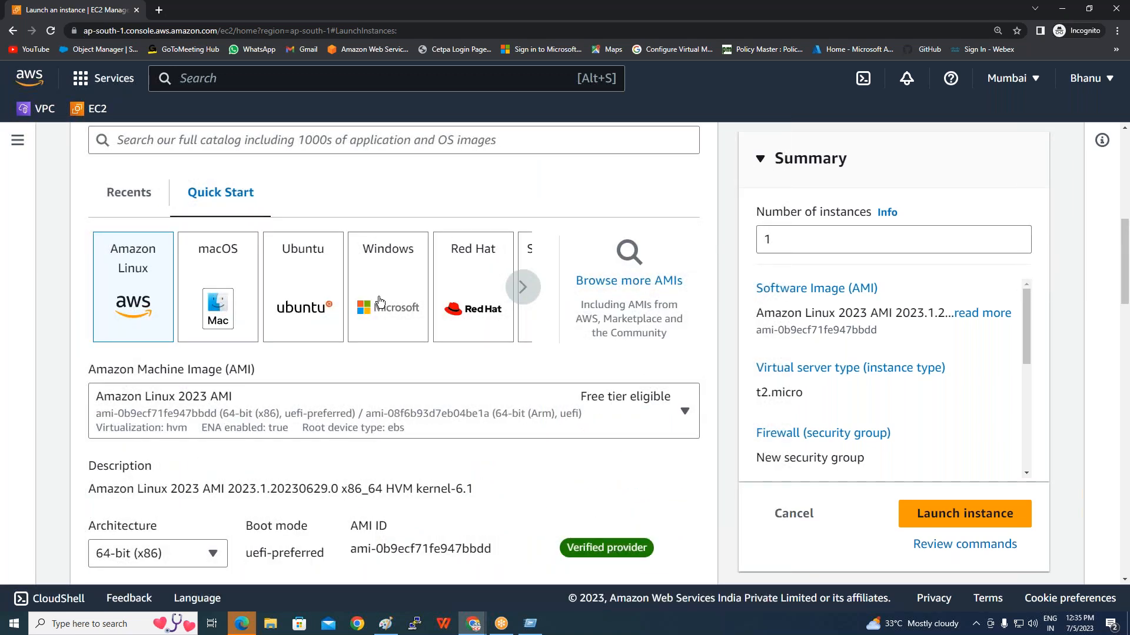
click(379, 301)
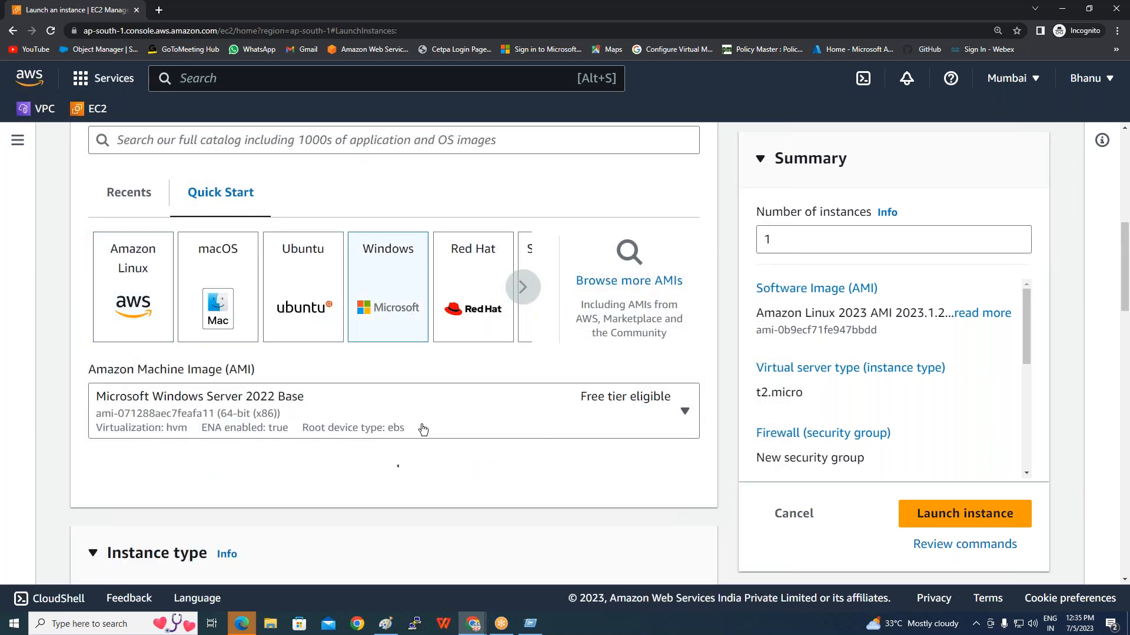
click(690, 435)
scroll(253, 324, down, 2)
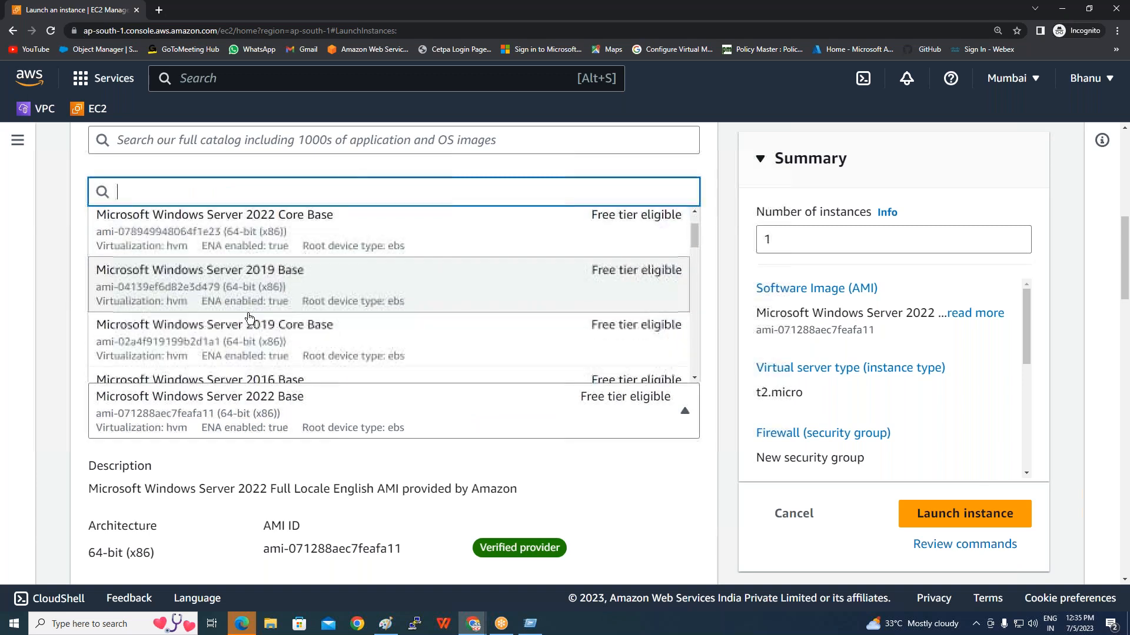
click(254, 329)
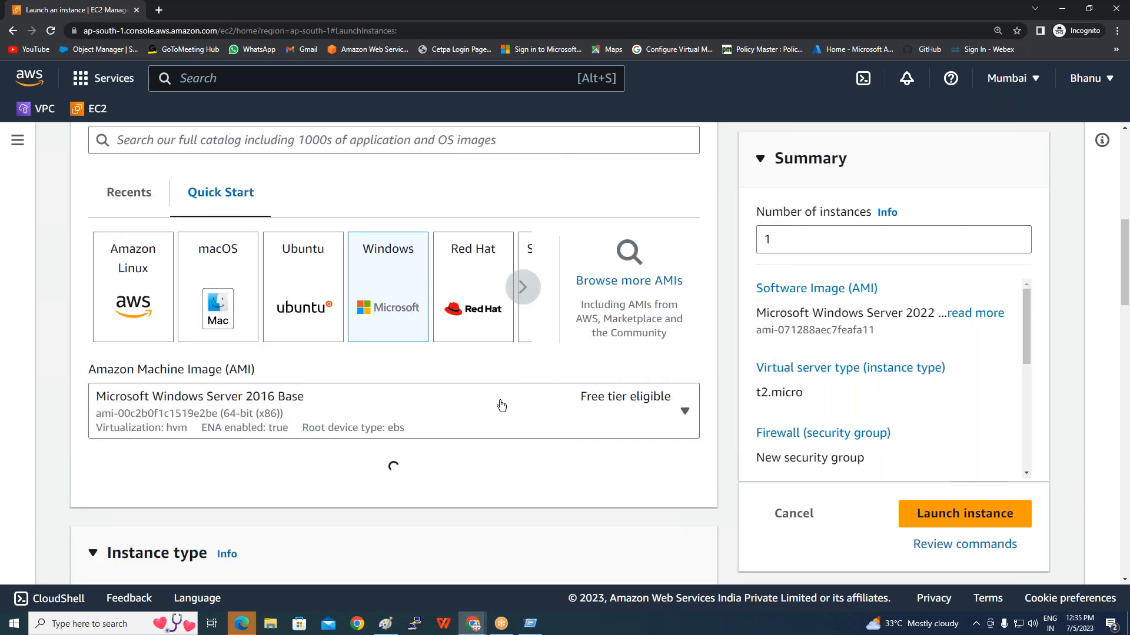
scroll(481, 386, down, 3)
scroll(482, 385, down, 1)
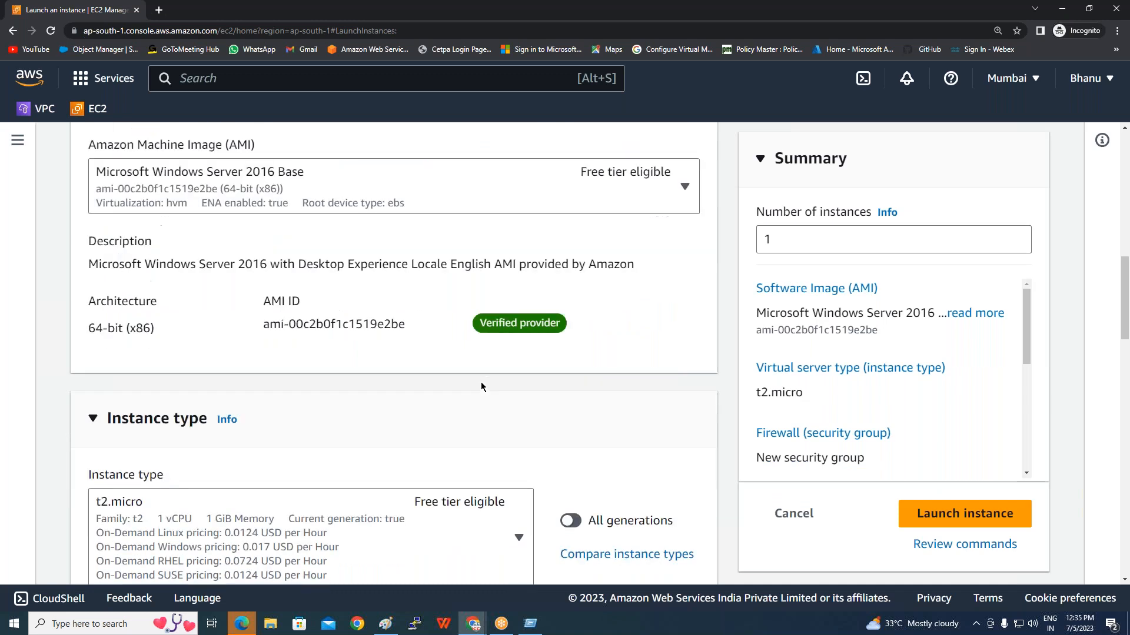
scroll(482, 386, down, 6)
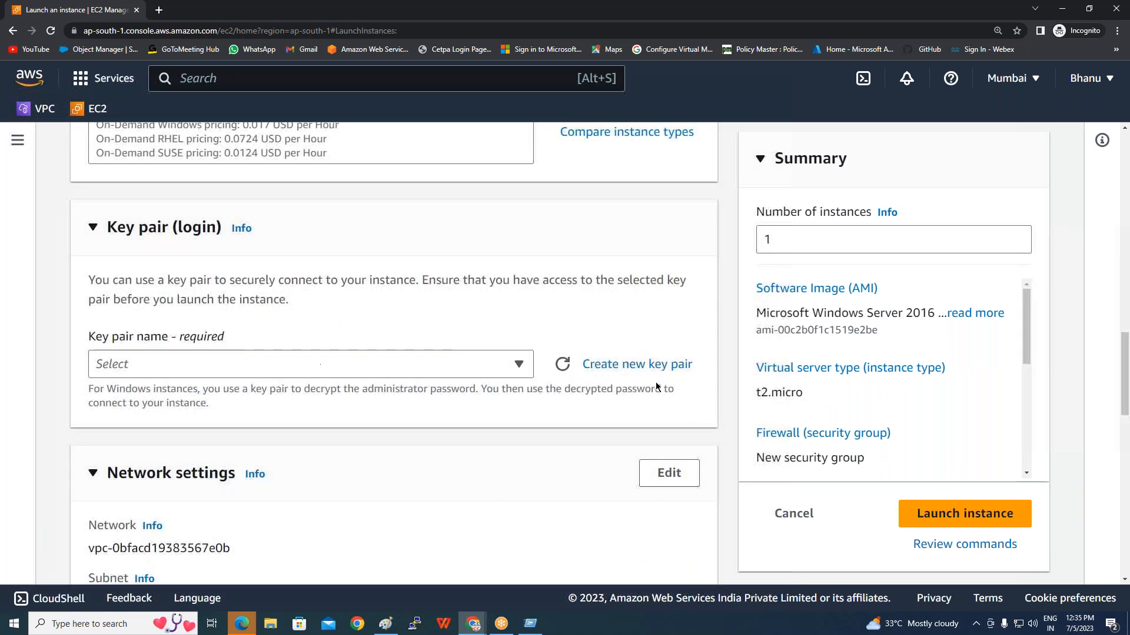
Create key pair hokey and save its private key file into the Downloads folder
click(637, 364)
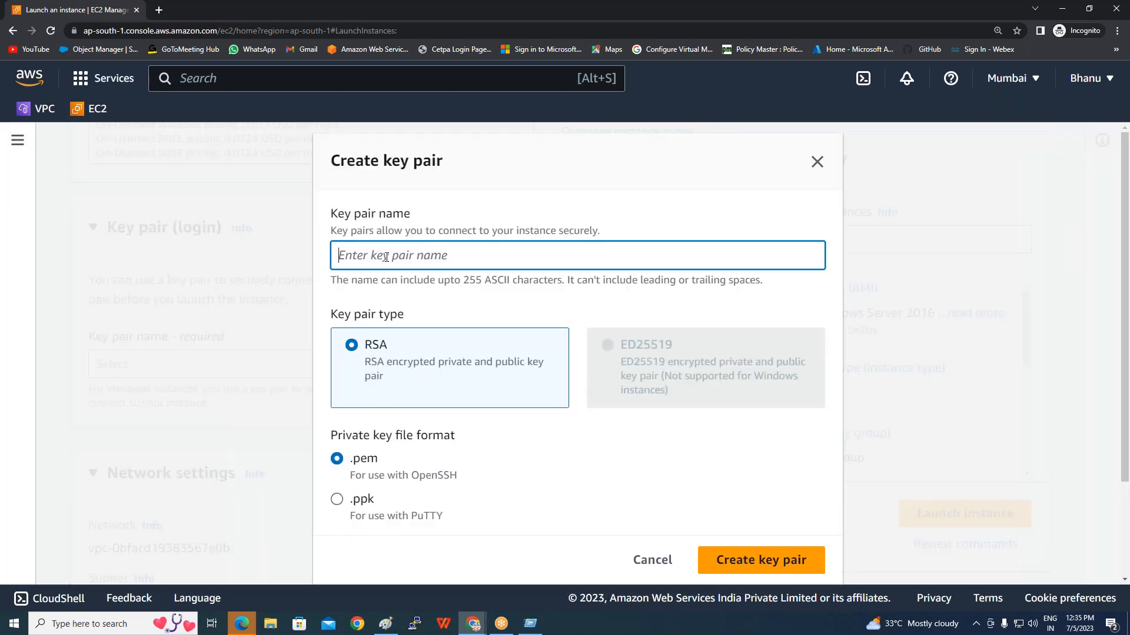
text(hokey)
click(403, 369)
scroll(404, 369, down, 2)
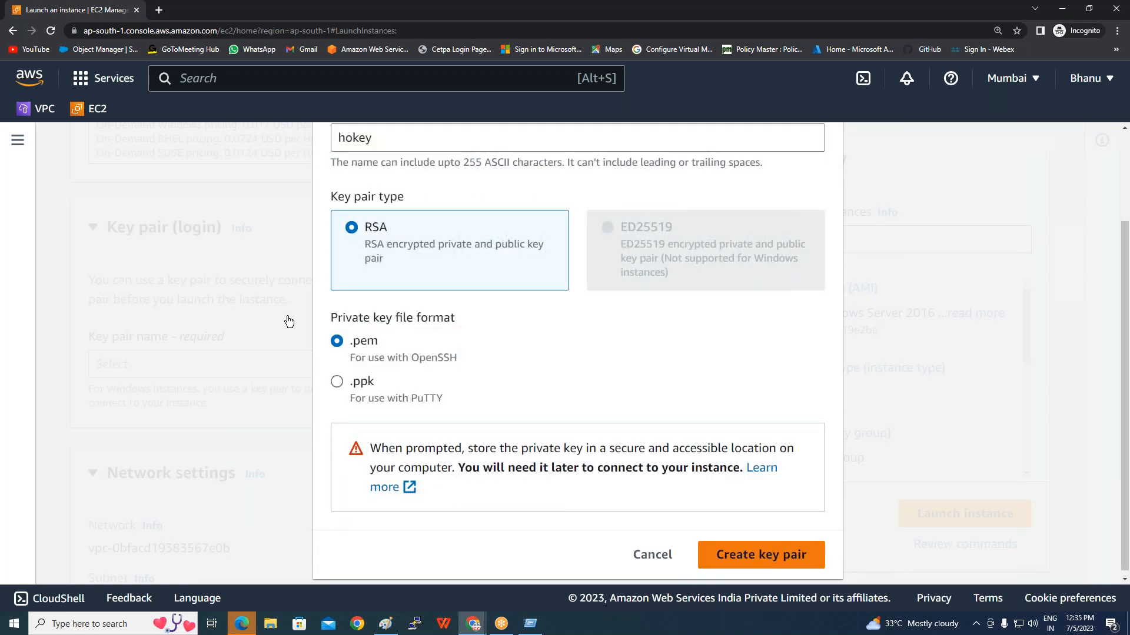
scroll(376, 371, down, 4)
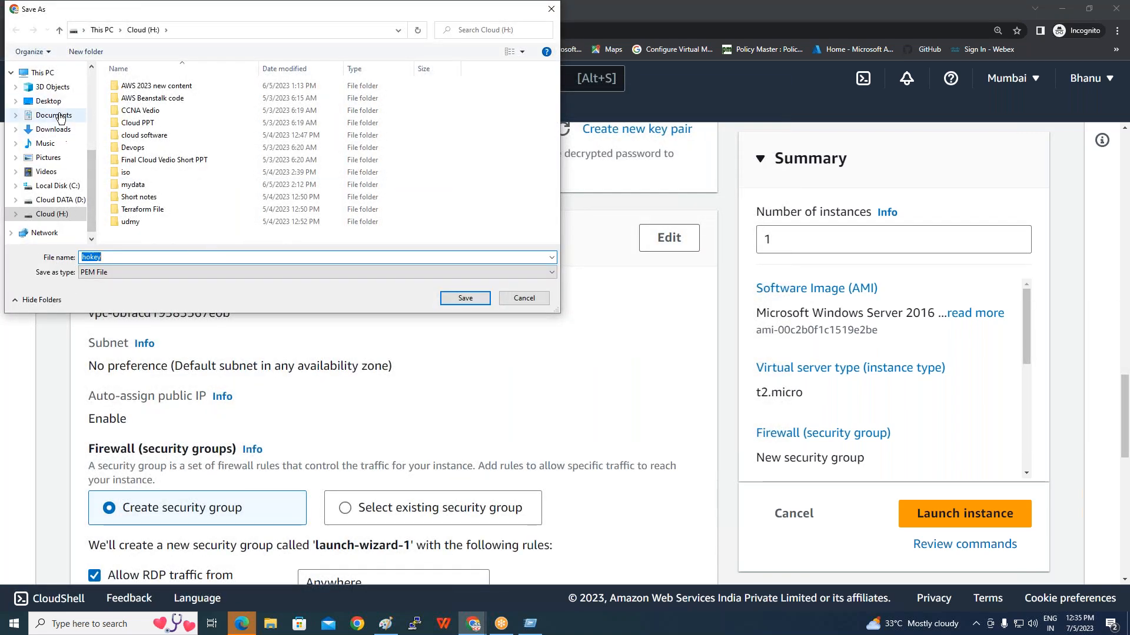
click(63, 134)
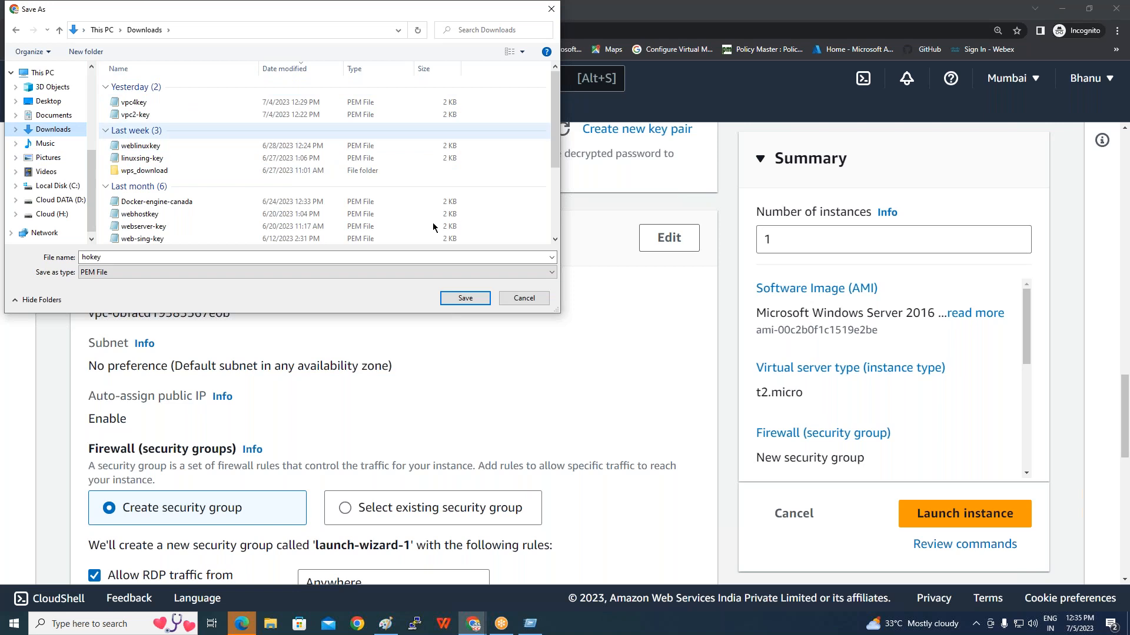
click(471, 300)
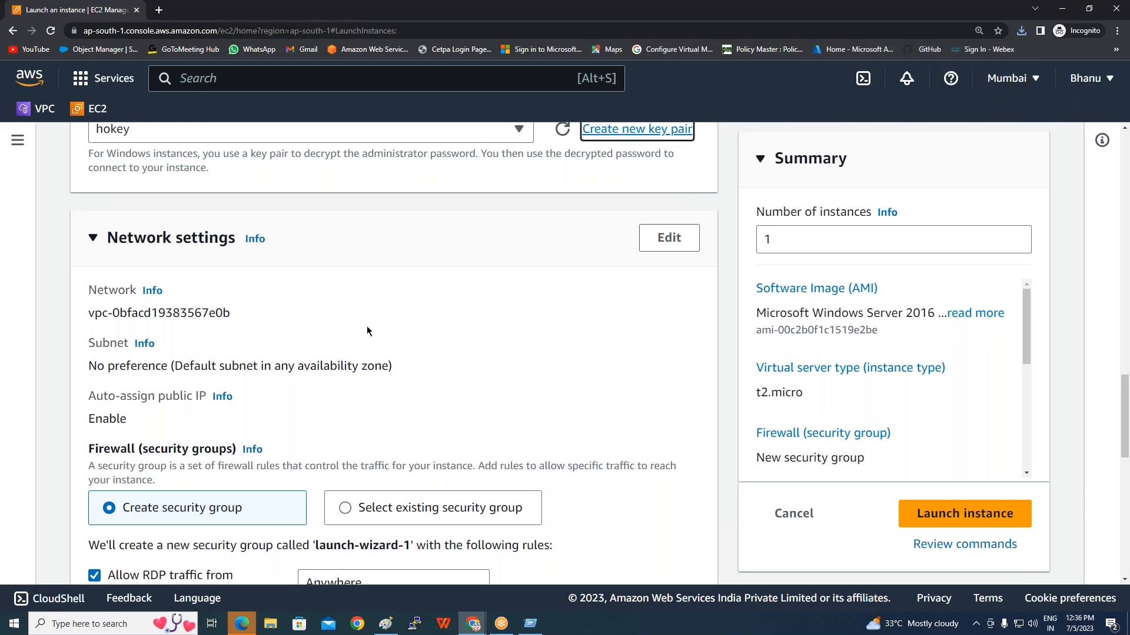
scroll(366, 326, down, 3)
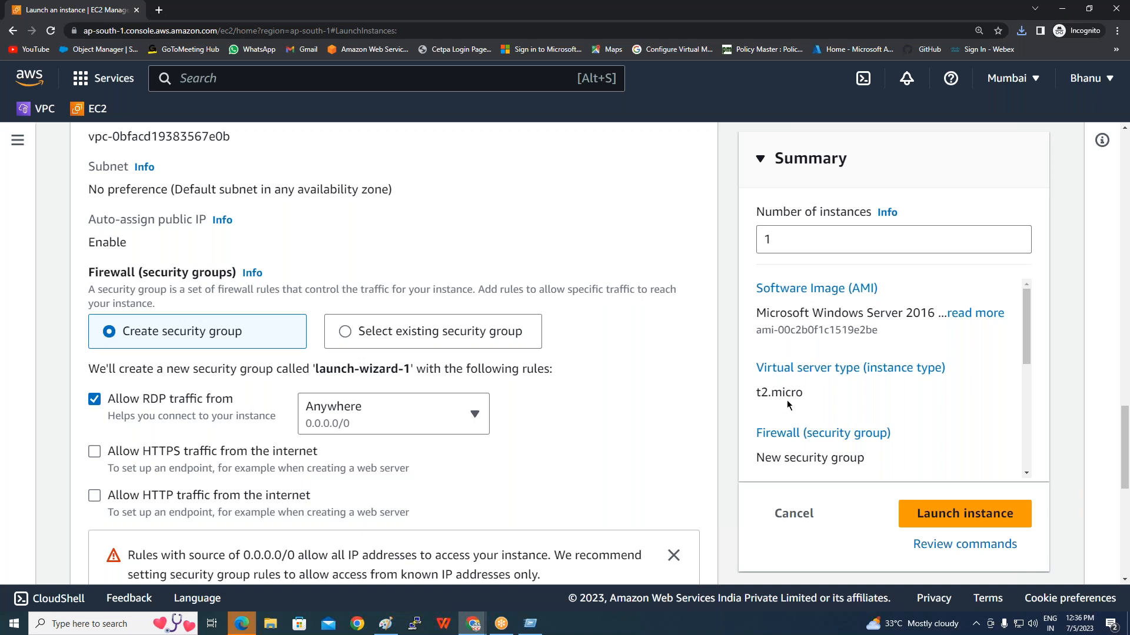
scroll(257, 298, up, 4)
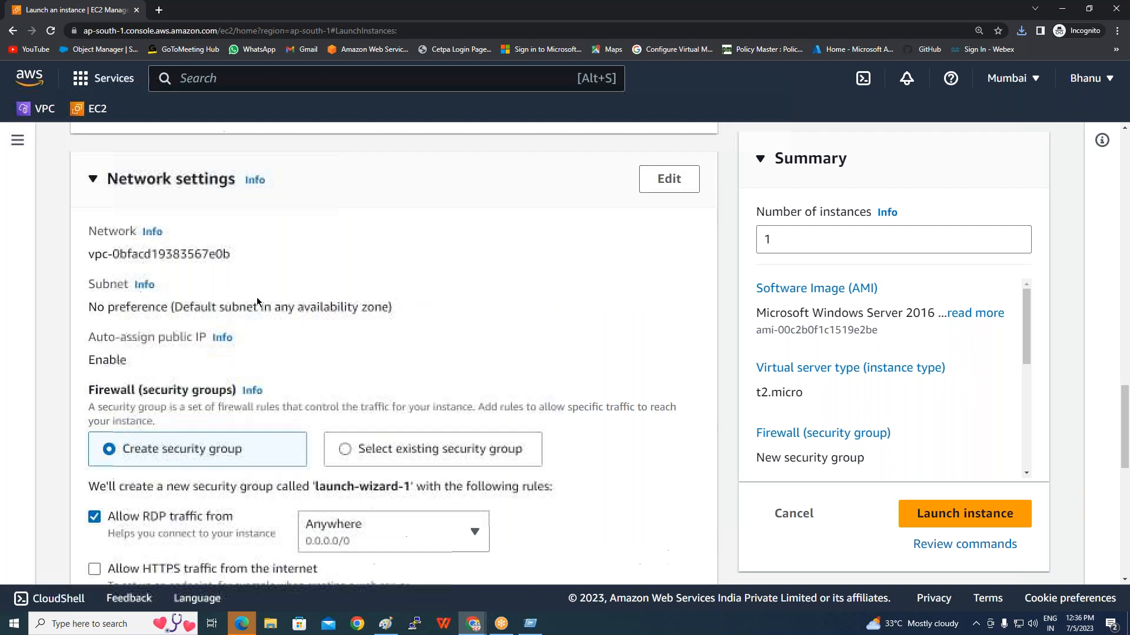
Place the instance in HO-VPC with automatic public IP assignment enabled
click(669, 297)
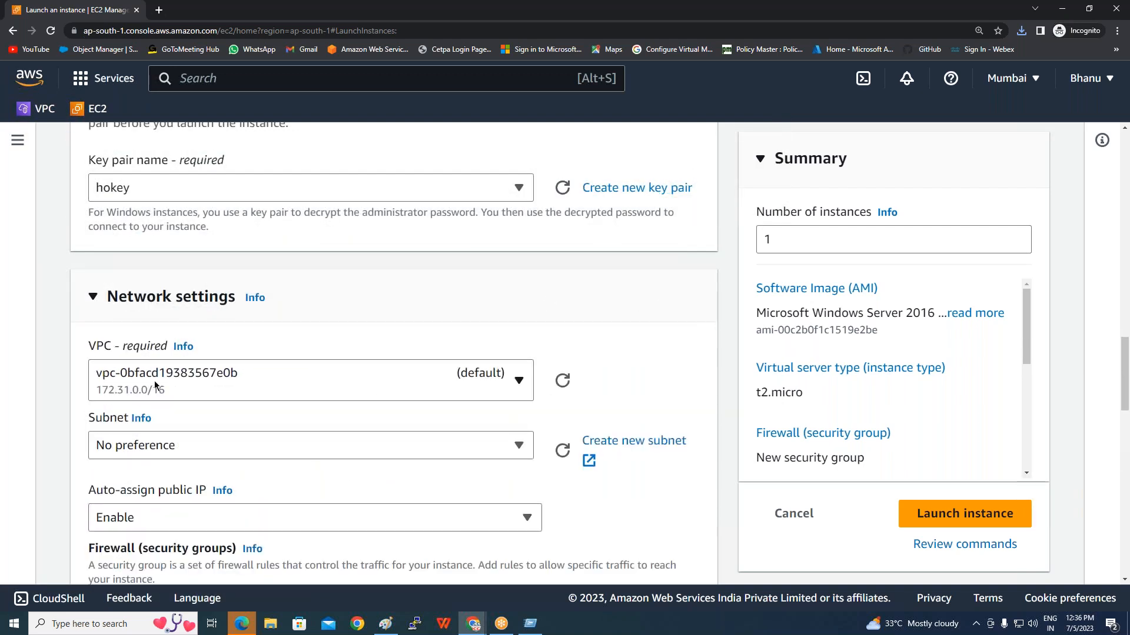
click(357, 393)
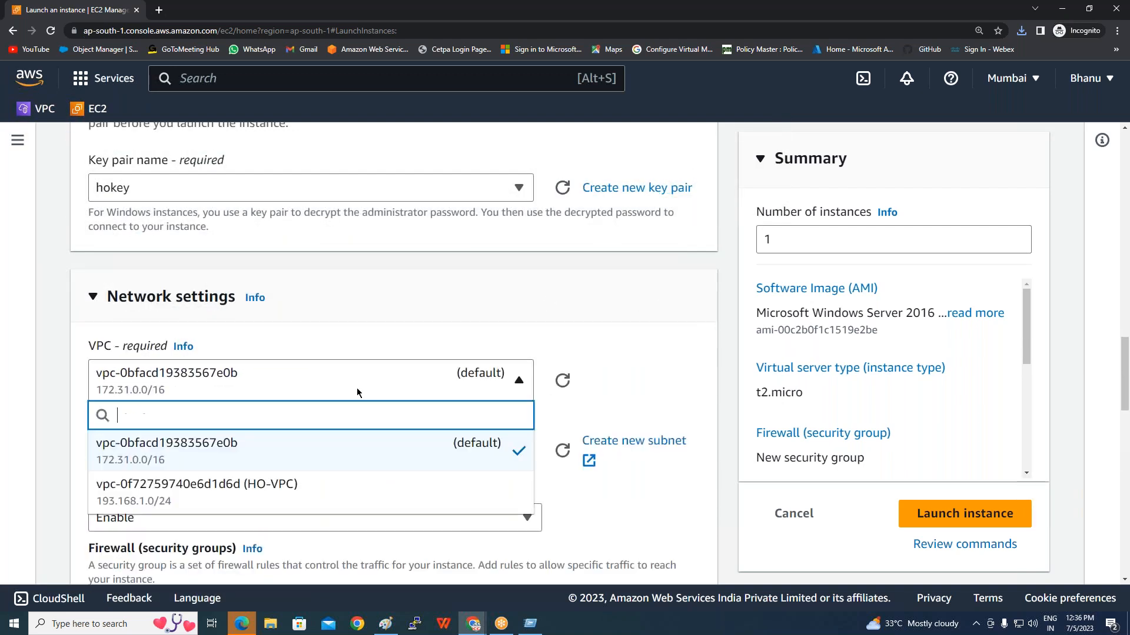
click(231, 488)
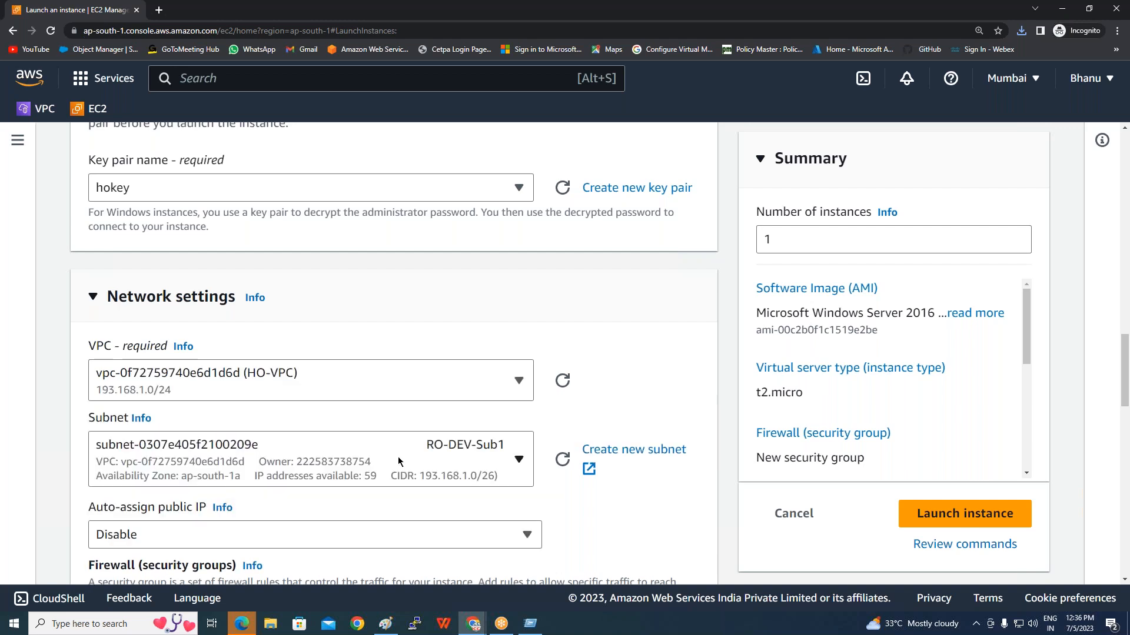
scroll(202, 366, down, 3)
click(202, 366)
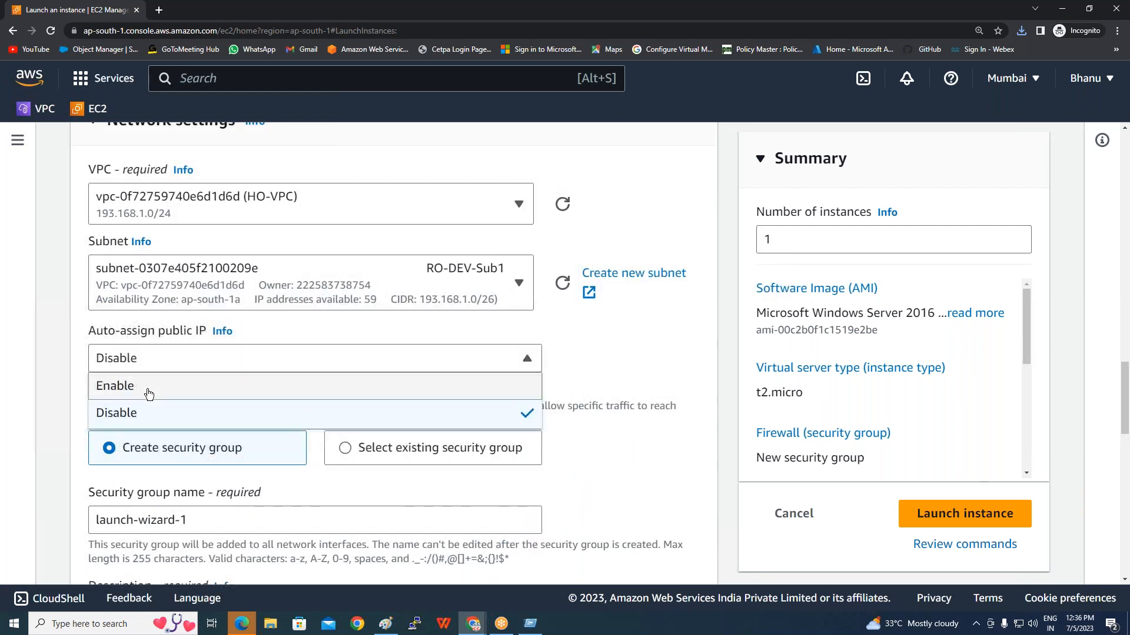
click(144, 384)
Name the security group HO-VPC, allow all inbound traffic, and launch the instance
scroll(261, 465, down, 2)
drag(197, 403, 6, 369)
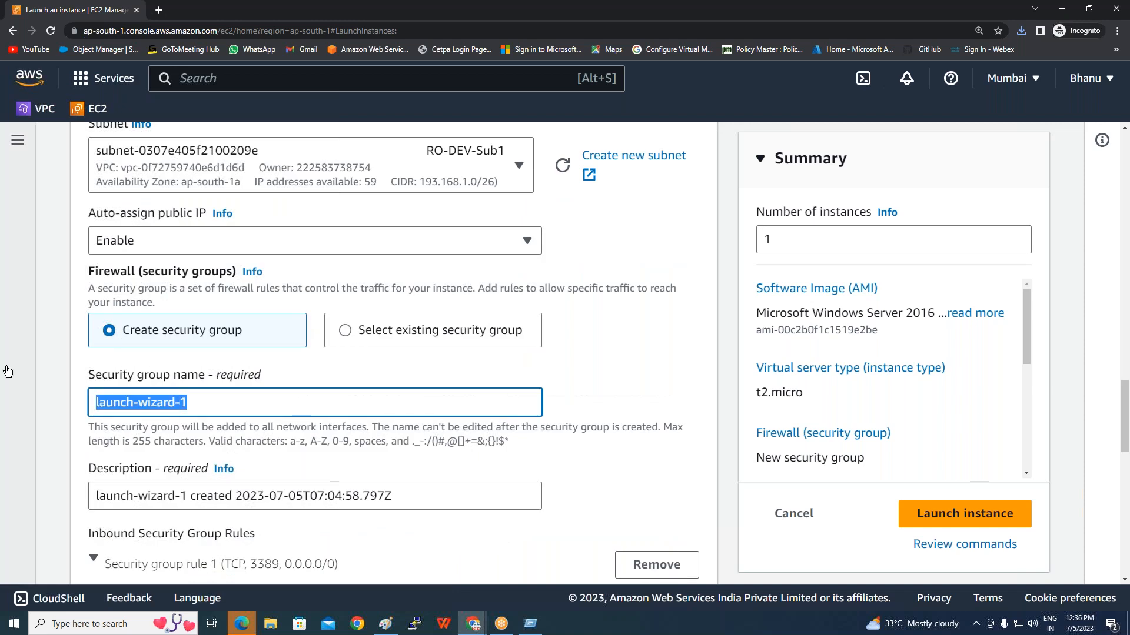
text(HO-VPC)
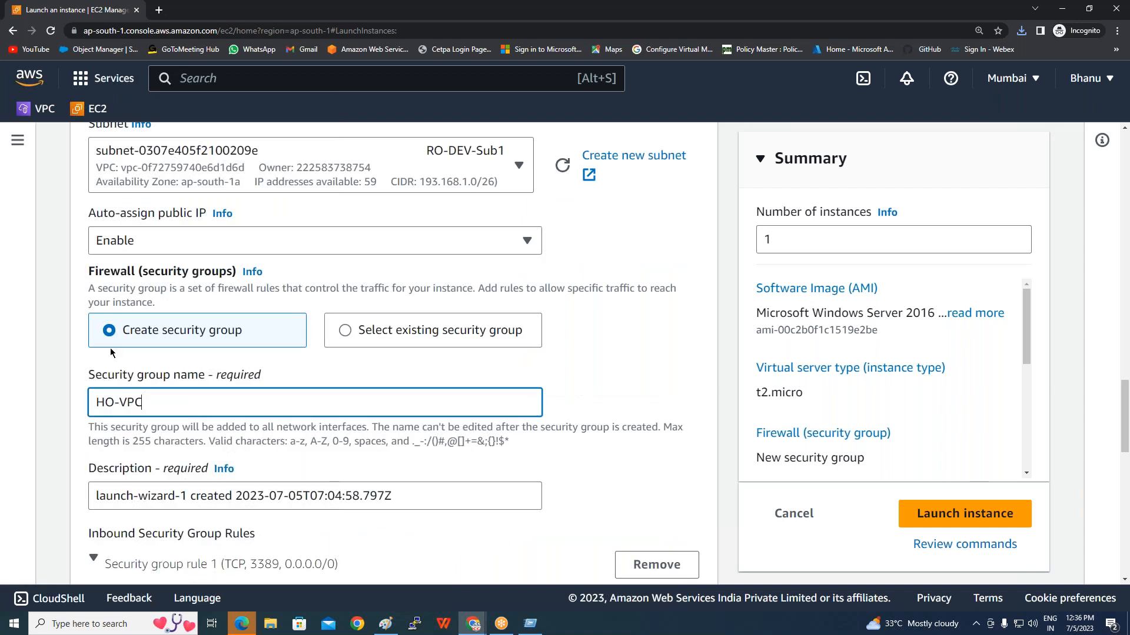
scroll(111, 347, down, 5)
click(115, 337)
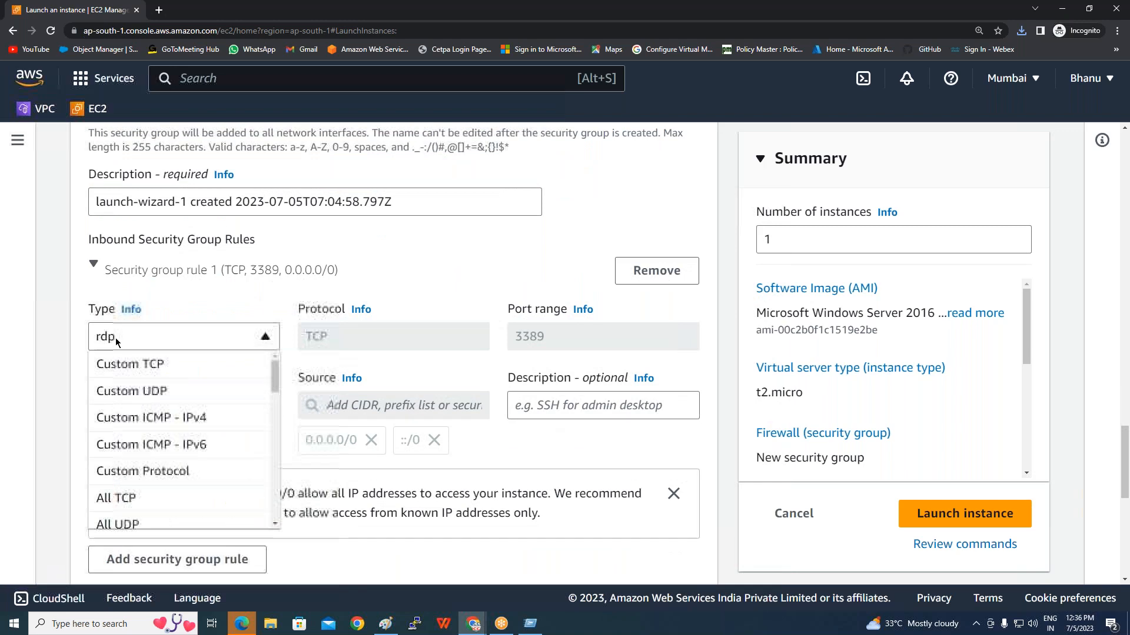
scroll(144, 466, down, 4)
scroll(143, 469, up, 2)
scroll(135, 456, down, 1)
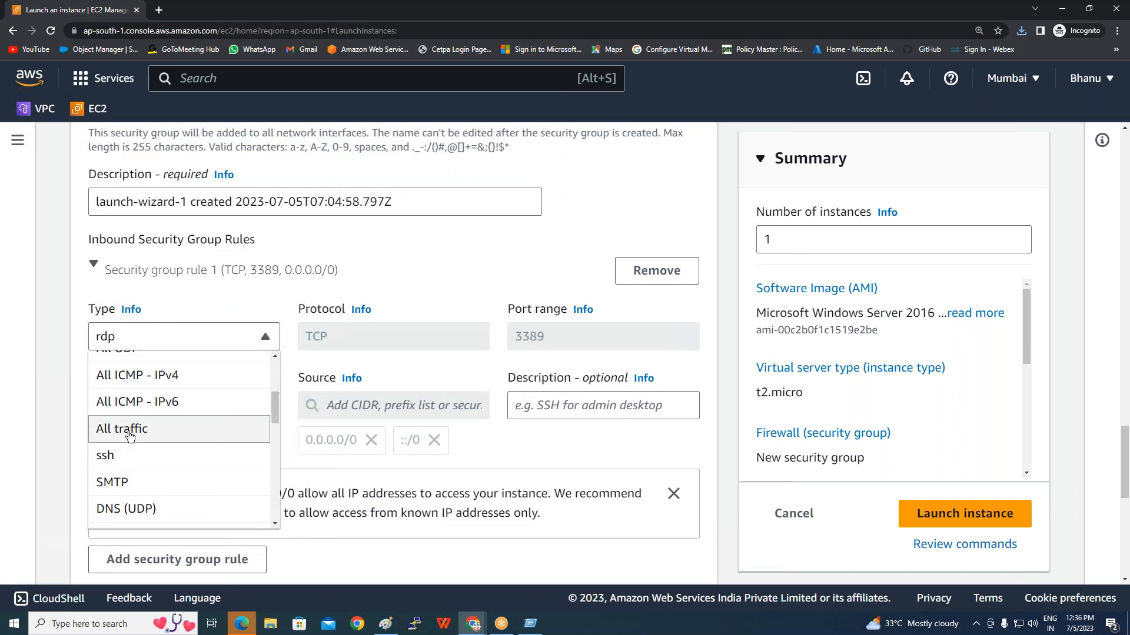
click(130, 436)
scroll(376, 433, down, 6)
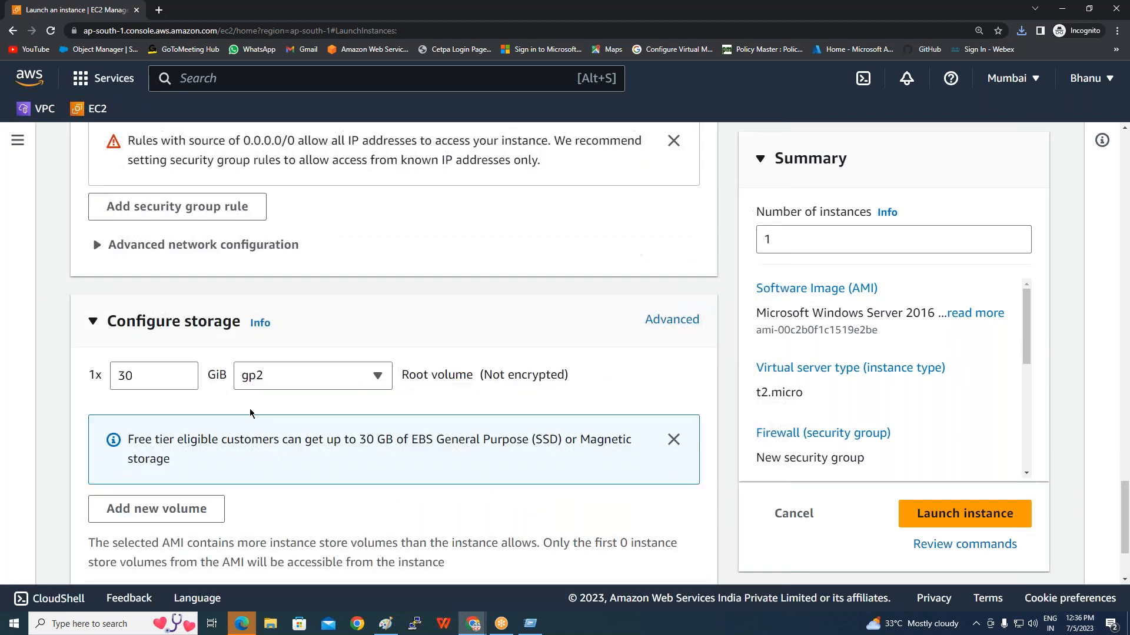
scroll(549, 381, down, 2)
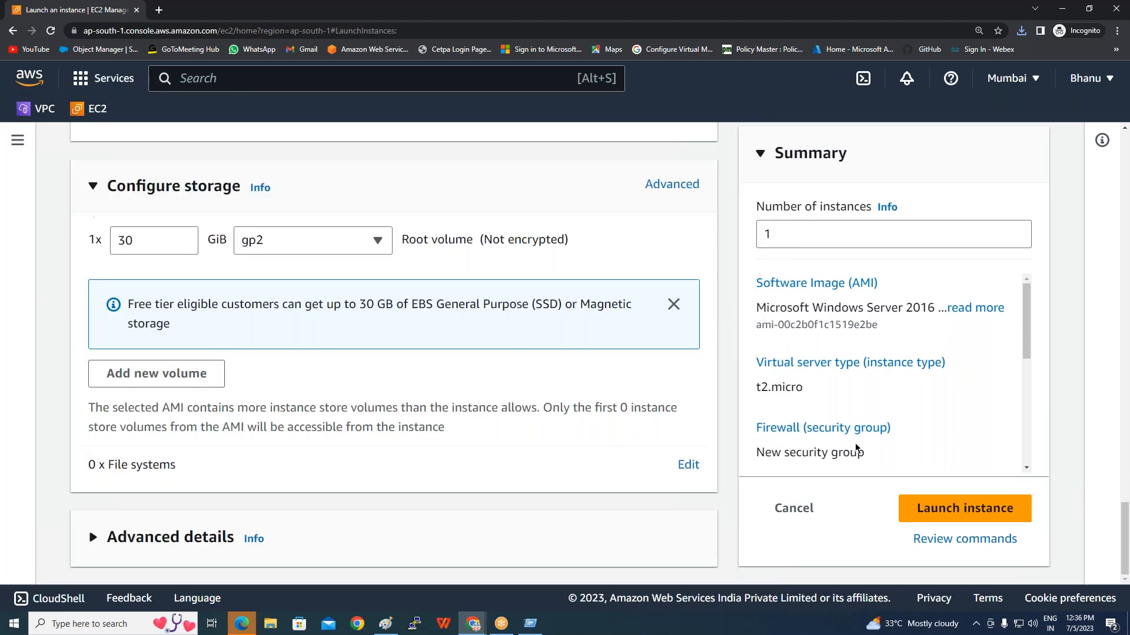
click(978, 507)
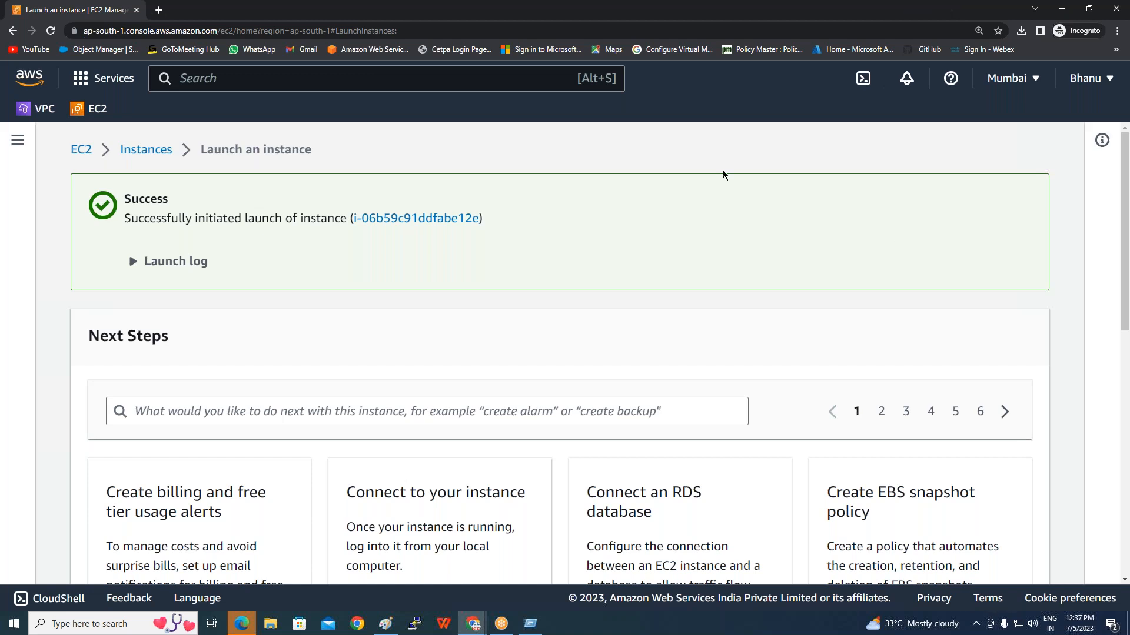
Select HO-Developer-VM1 in the instances list, then open the other account's Instances list
click(158, 153)
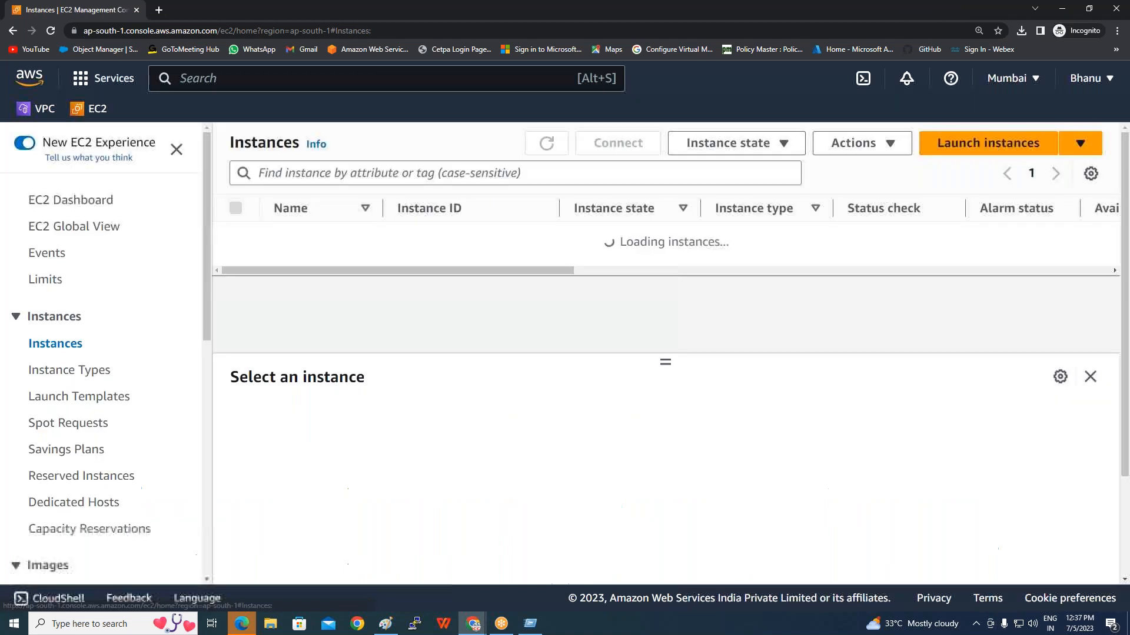
click(240, 237)
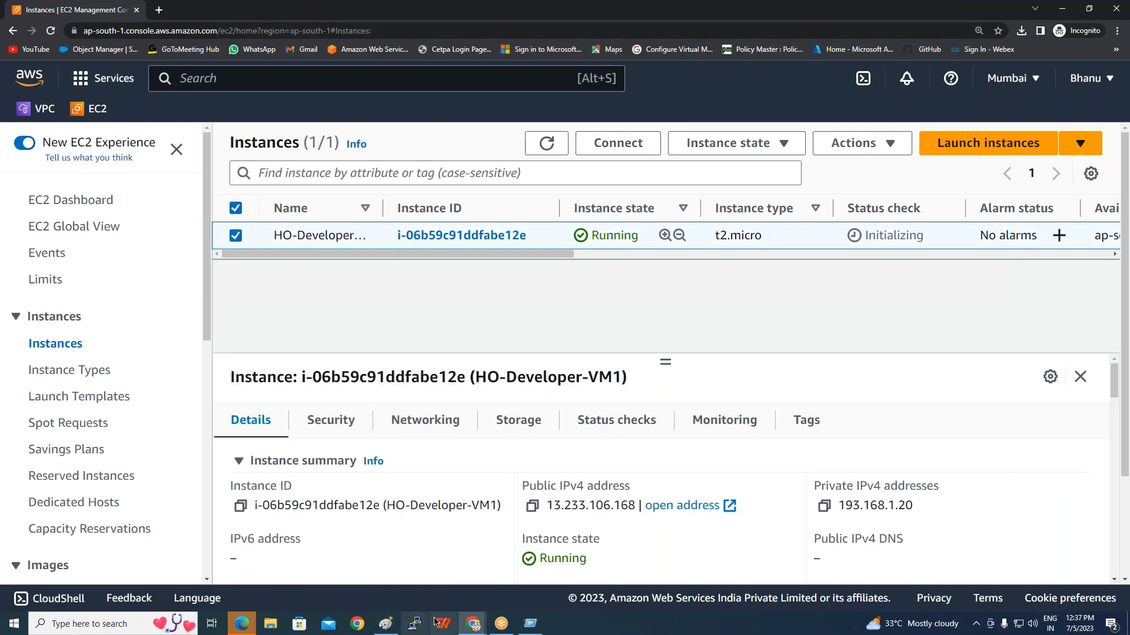
mouse_move(486, 632)
click(408, 562)
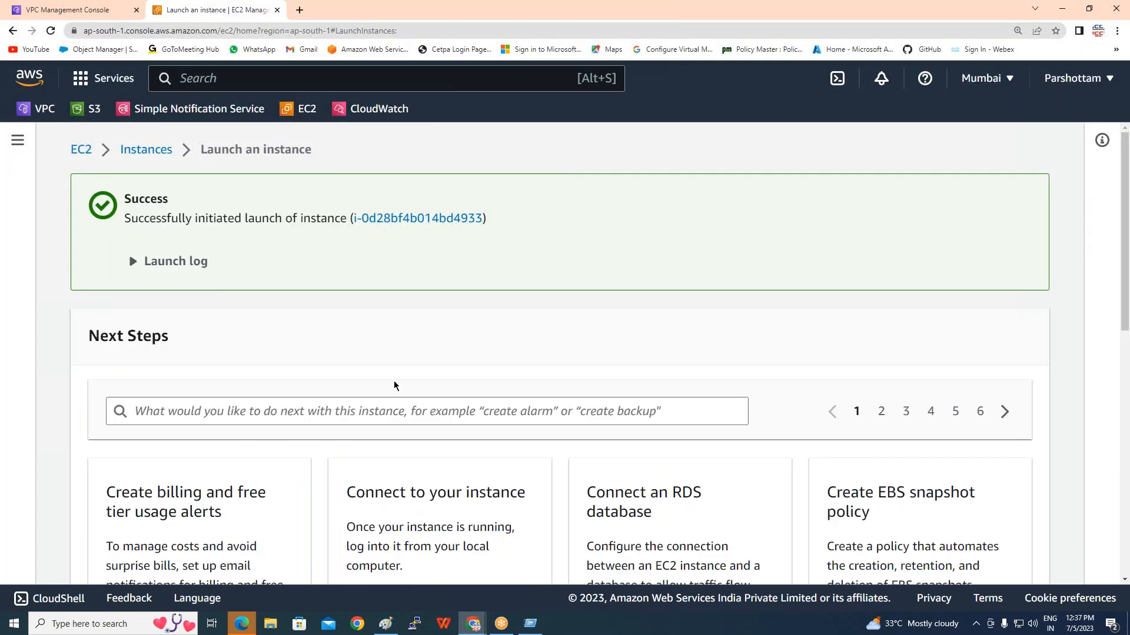
click(149, 151)
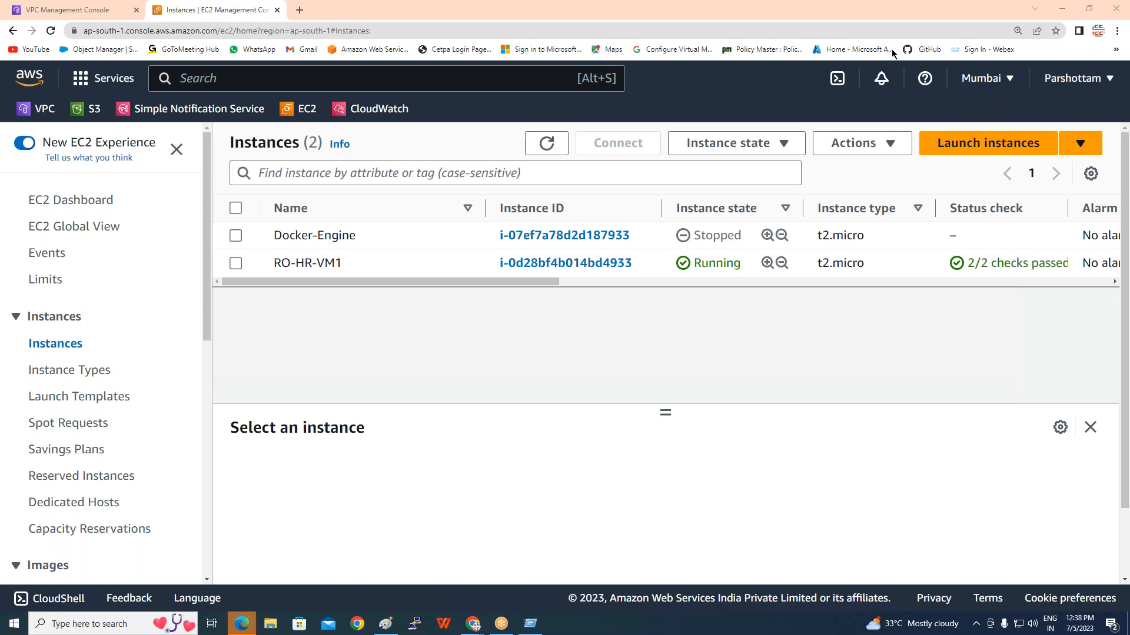
Decrypt RO-HR-VM1's administrator password with the whmkey private key and copy it
click(235, 262)
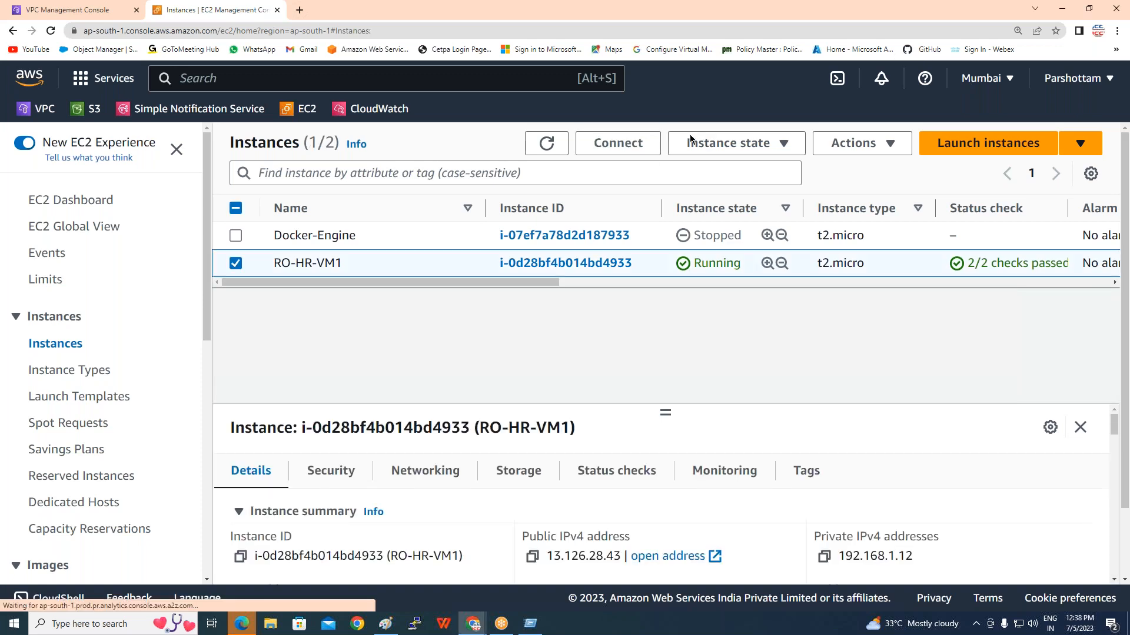
click(646, 152)
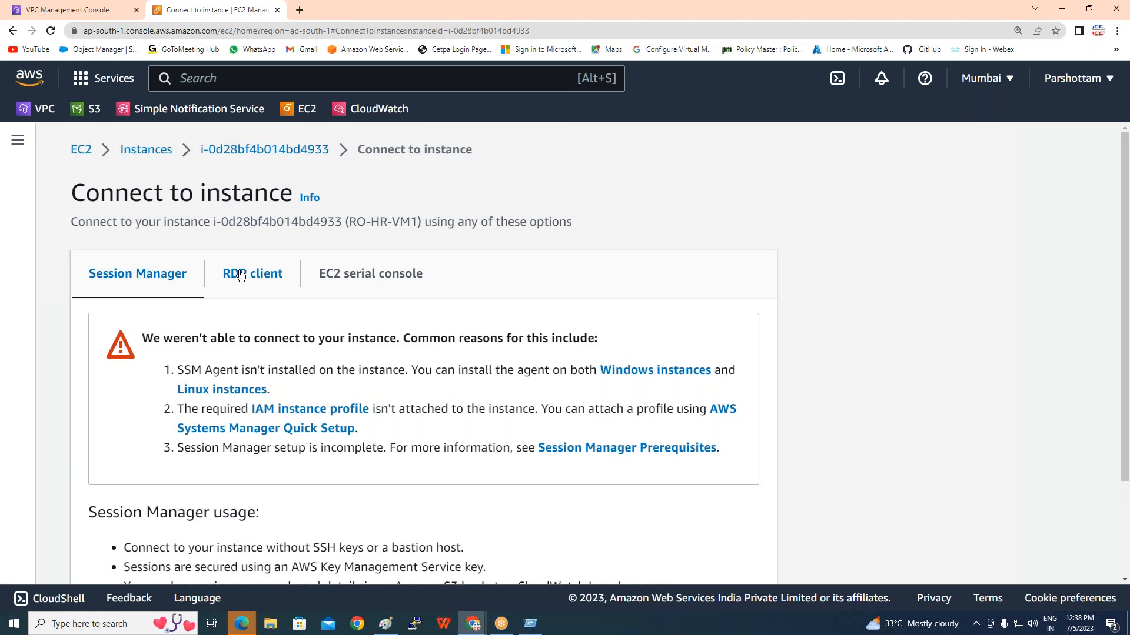
click(242, 274)
scroll(285, 328, down, 4)
click(189, 493)
click(163, 428)
scroll(138, 249, down, 5)
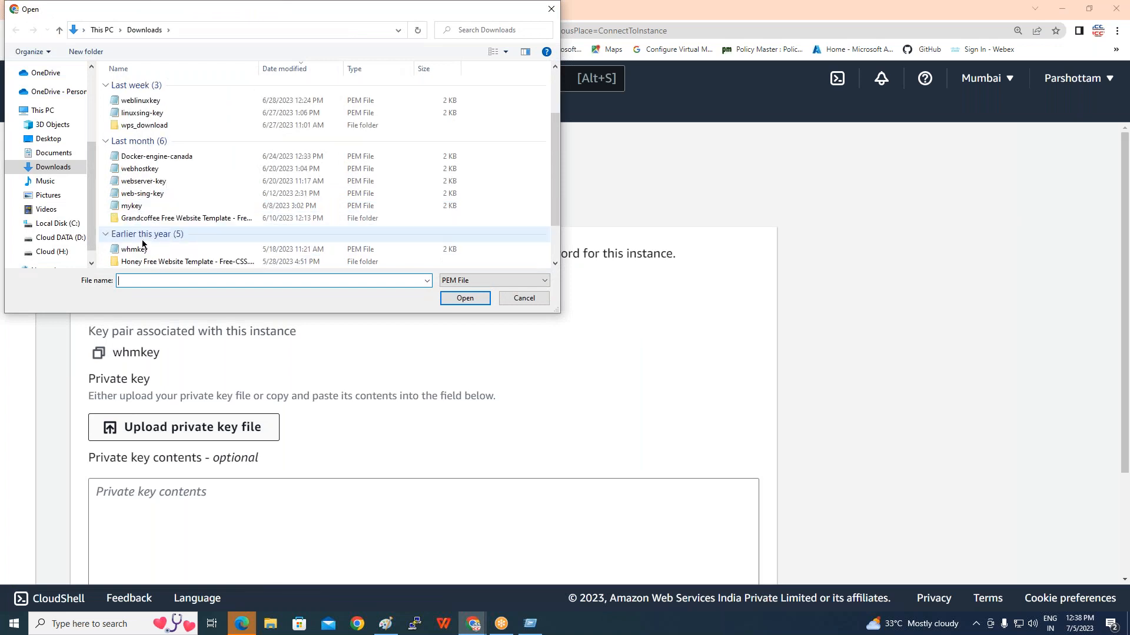
double_click(137, 250)
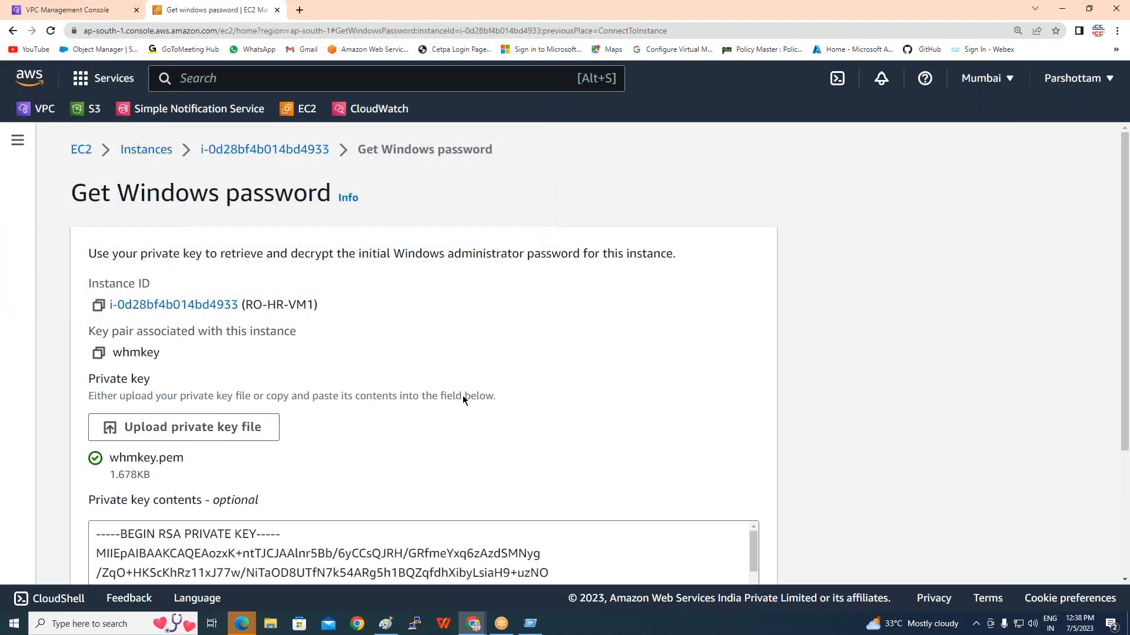
scroll(625, 552, down, 3)
click(645, 553)
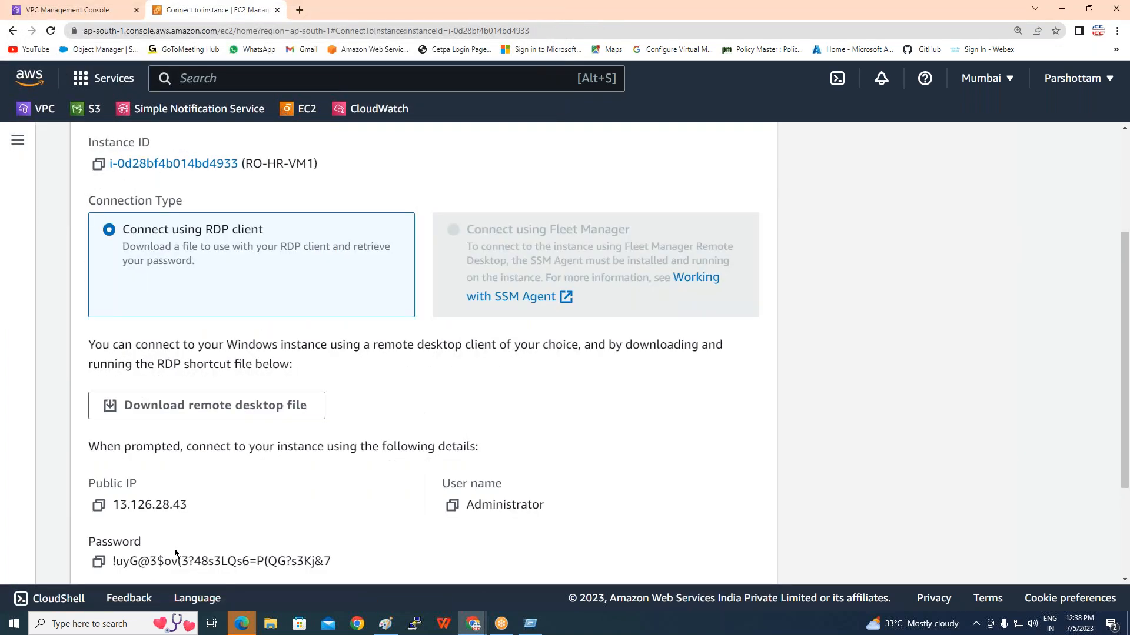
scroll(178, 530, down, 2)
click(99, 406)
Download the RDP file and sign in to 13.126.28.43 as Administrator with the copied password
click(180, 257)
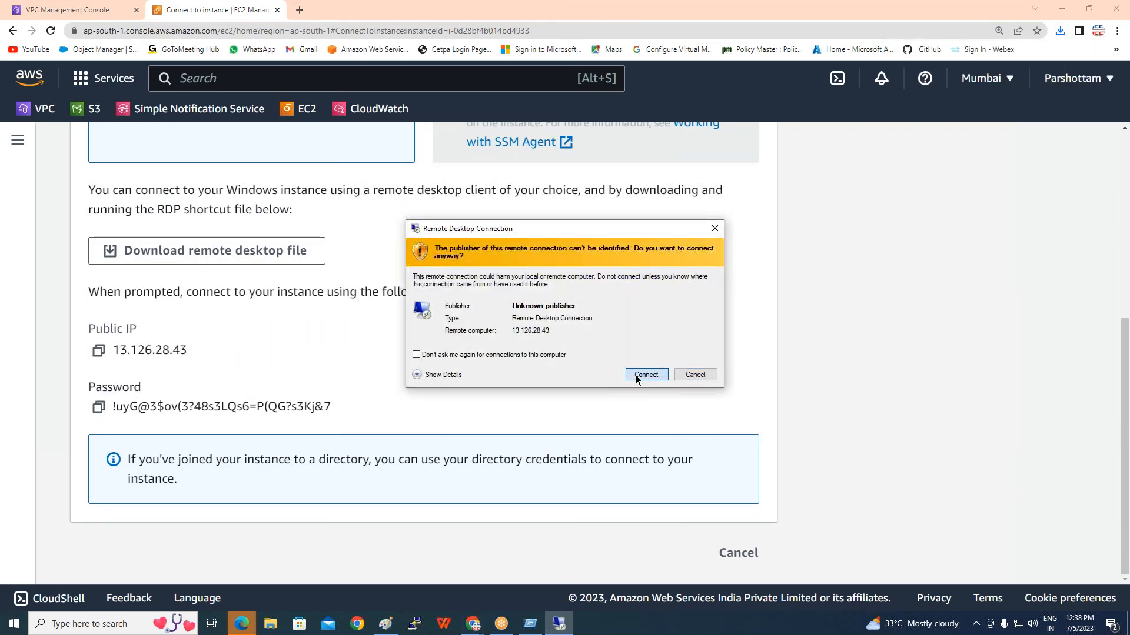
click(636, 375)
key(ctrl+v)
click(516, 391)
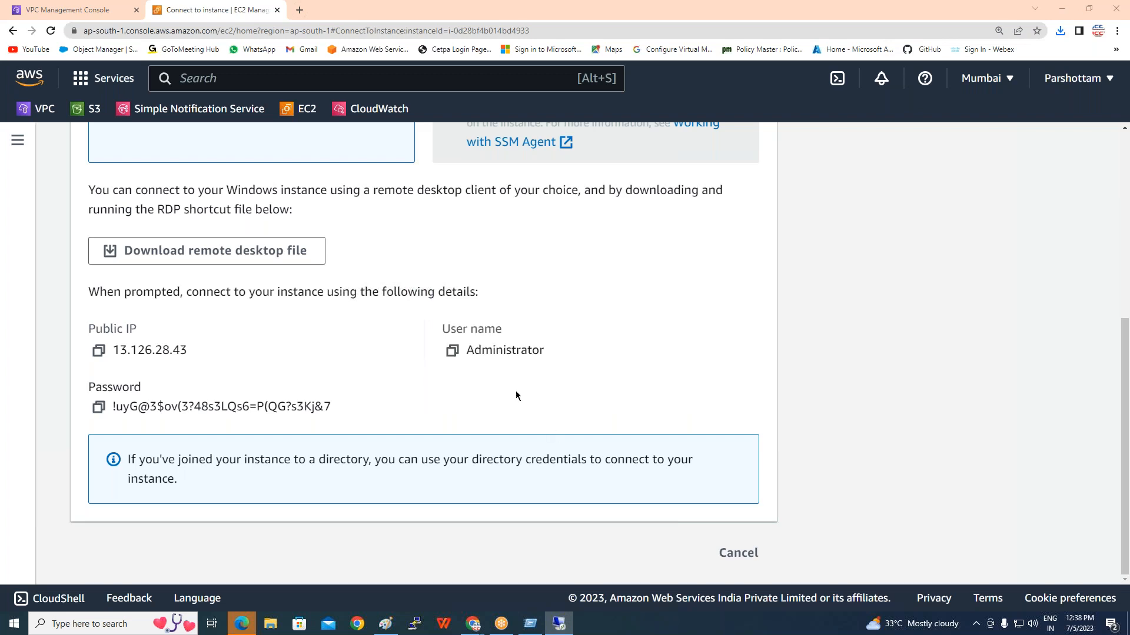
click(606, 406)
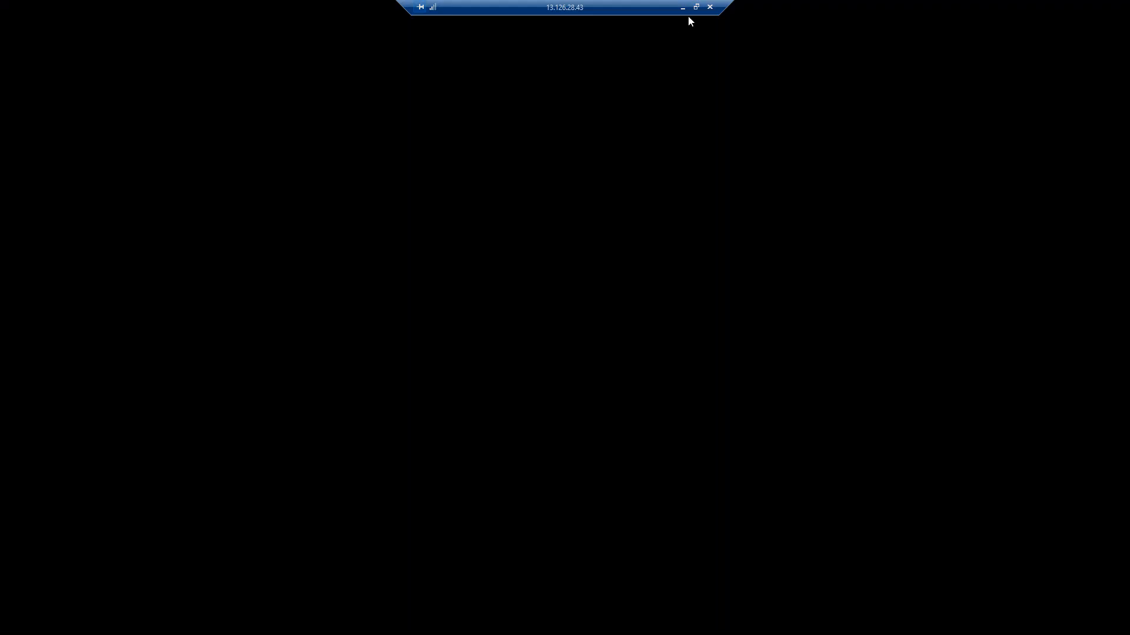
Minimise the Remote Desktop session and bring the HO account's Chrome window to the front
click(682, 10)
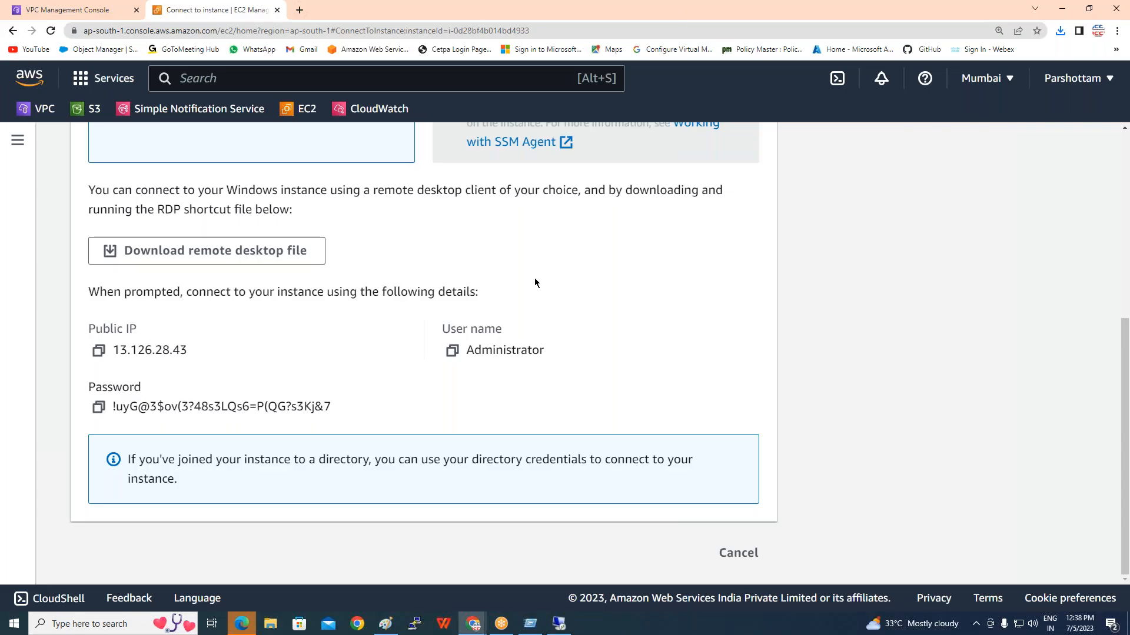
scroll(534, 278, up, 2)
scroll(493, 323, up, 4)
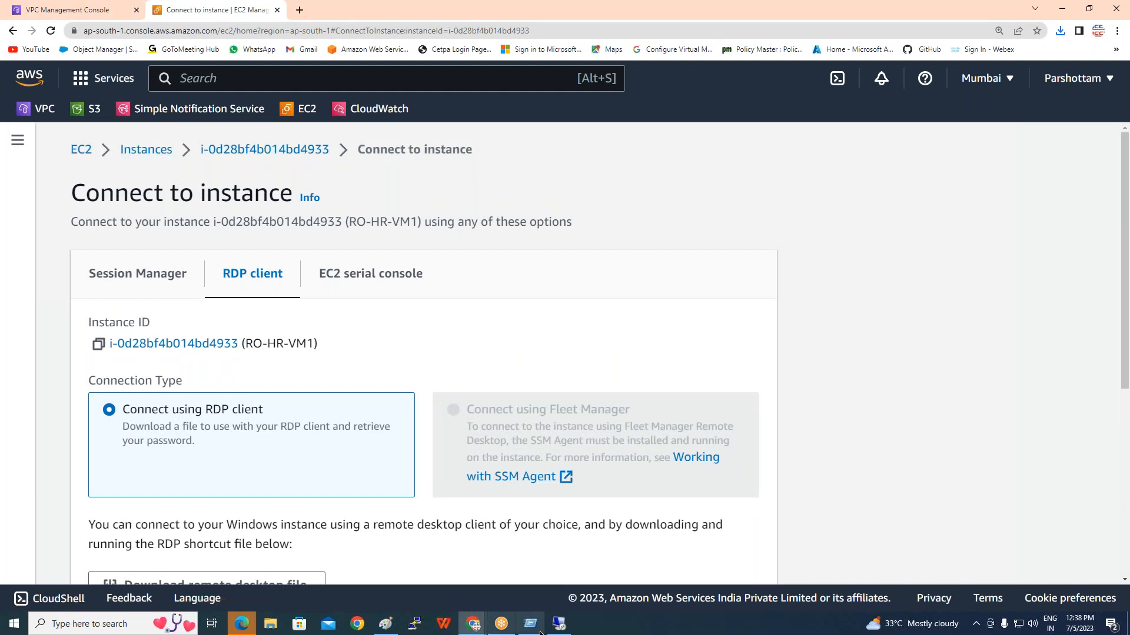
mouse_move(538, 629)
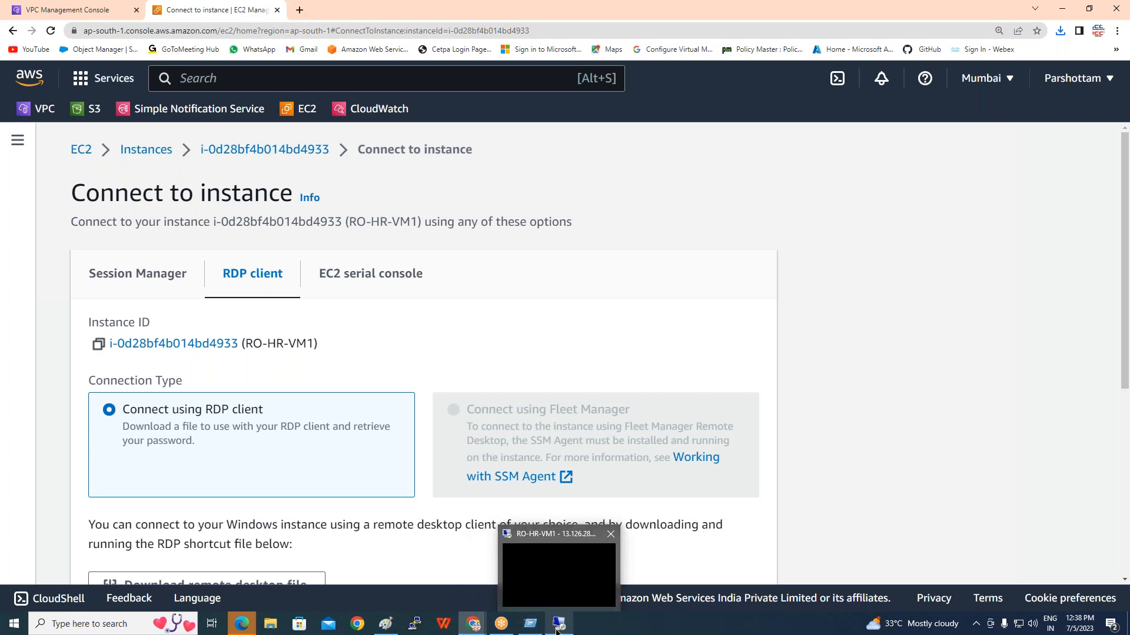
mouse_move(474, 627)
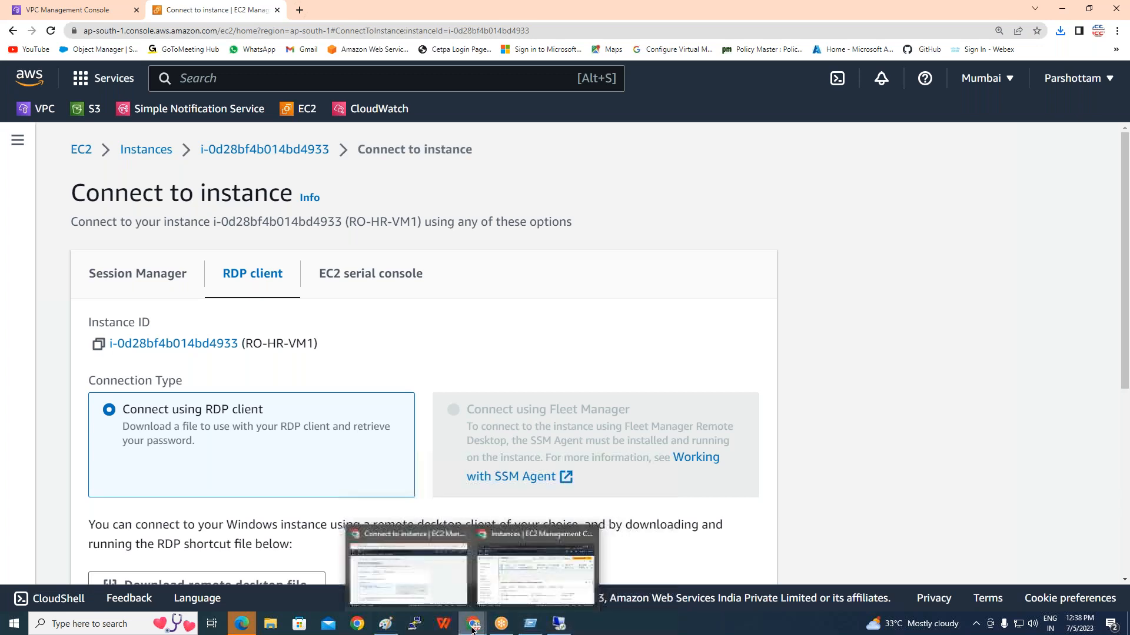
click(499, 599)
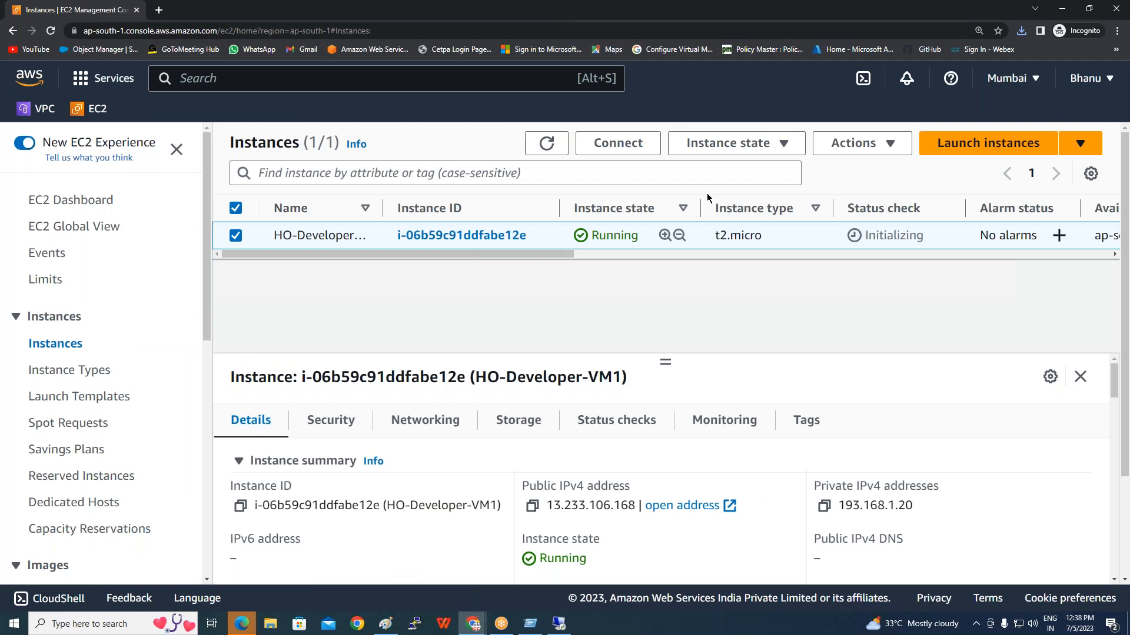
Request HO-Developer-VM1's Windows password from its RDP client details (not yet available), then return to the remote desktop
click(547, 143)
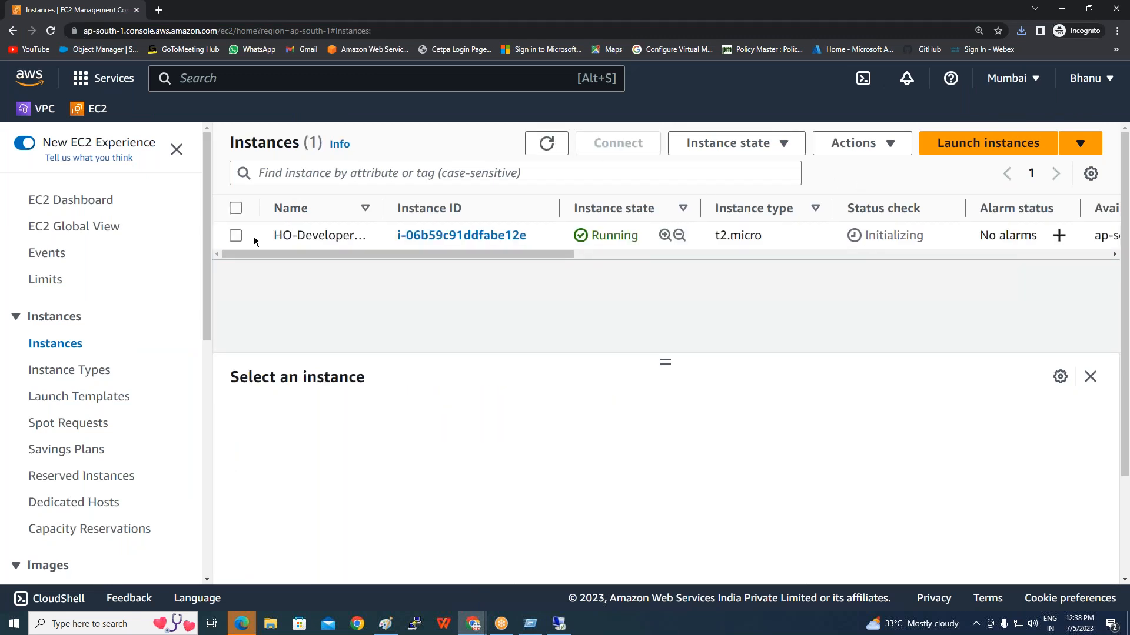
click(237, 237)
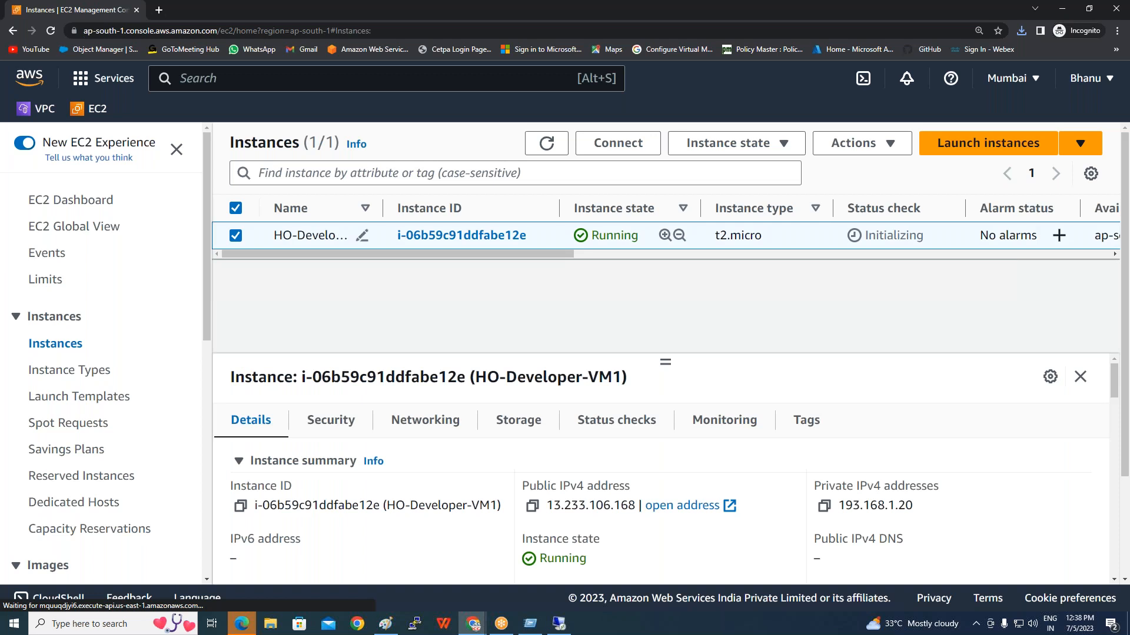
click(600, 156)
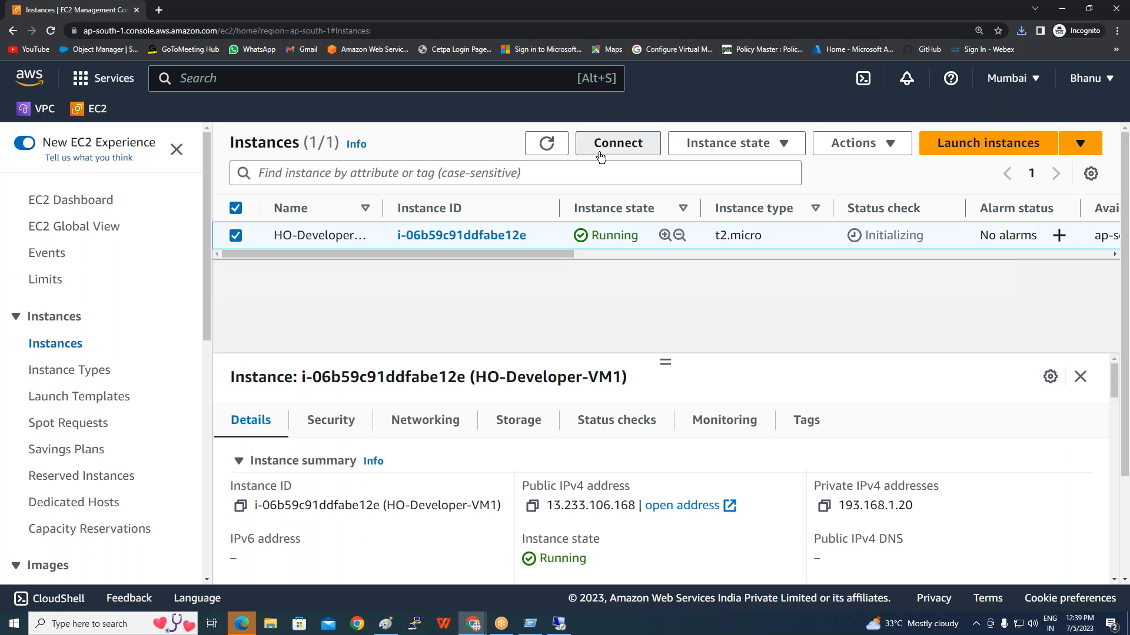
click(232, 276)
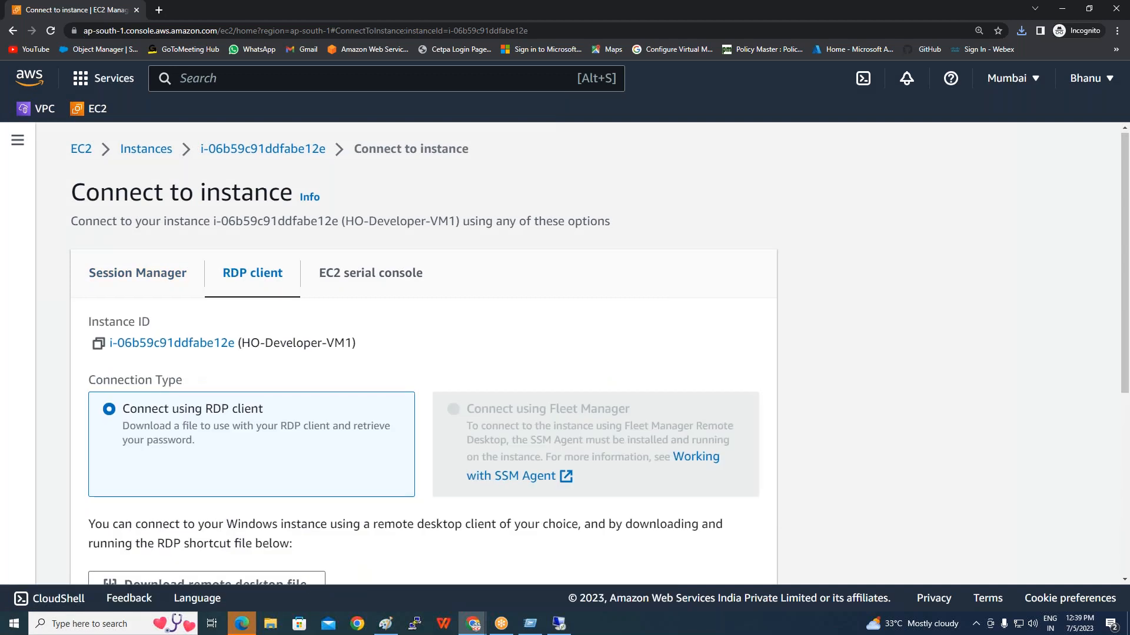
scroll(232, 276, down, 5)
click(197, 439)
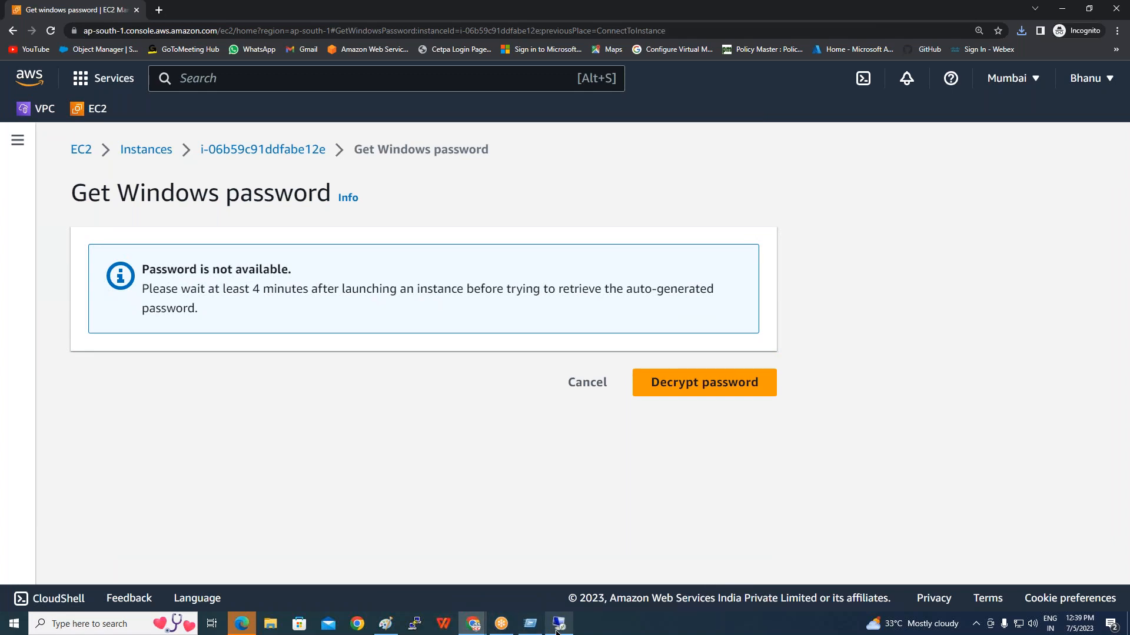
mouse_move(559, 624)
click(548, 585)
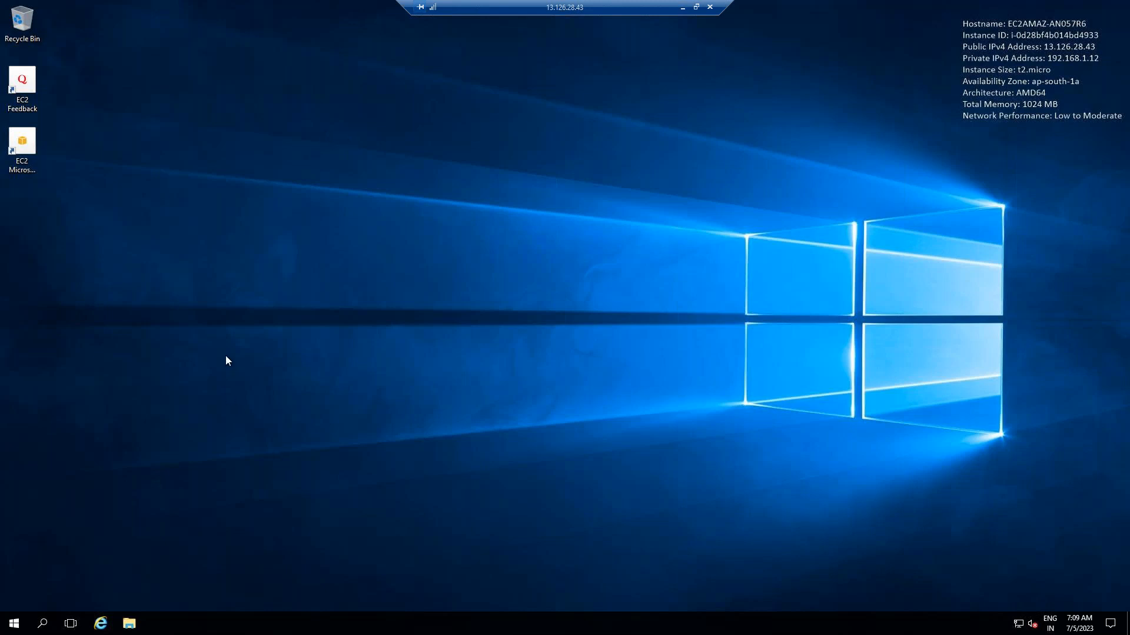
Launch cmd from the Run prompt and type 'net user administrator' followed by a new password
key(super+r)
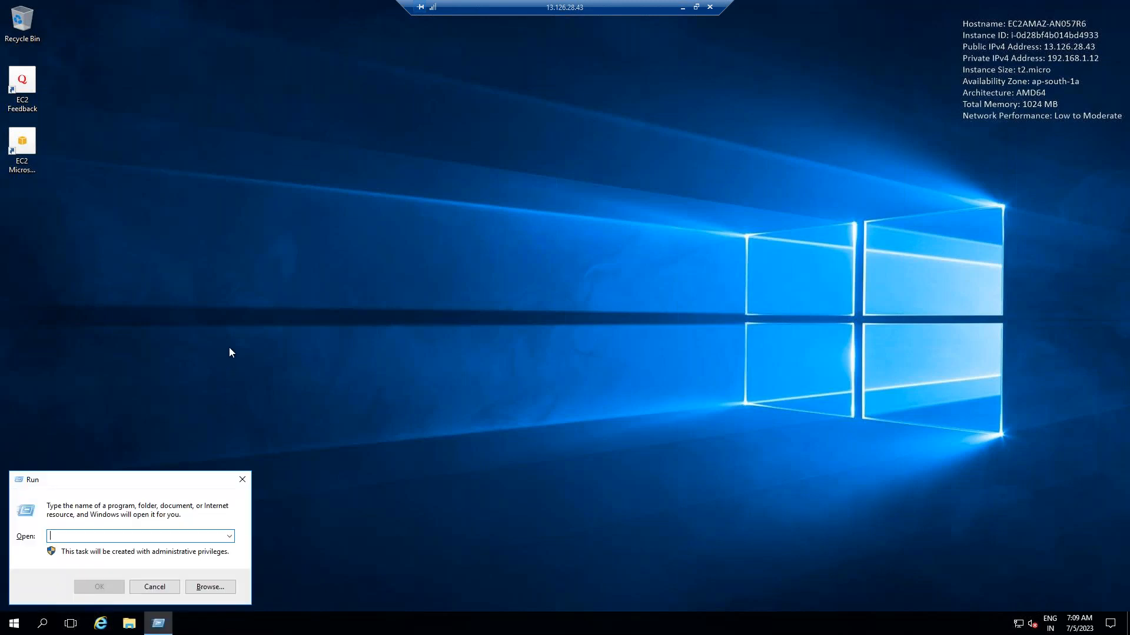
key(Return)
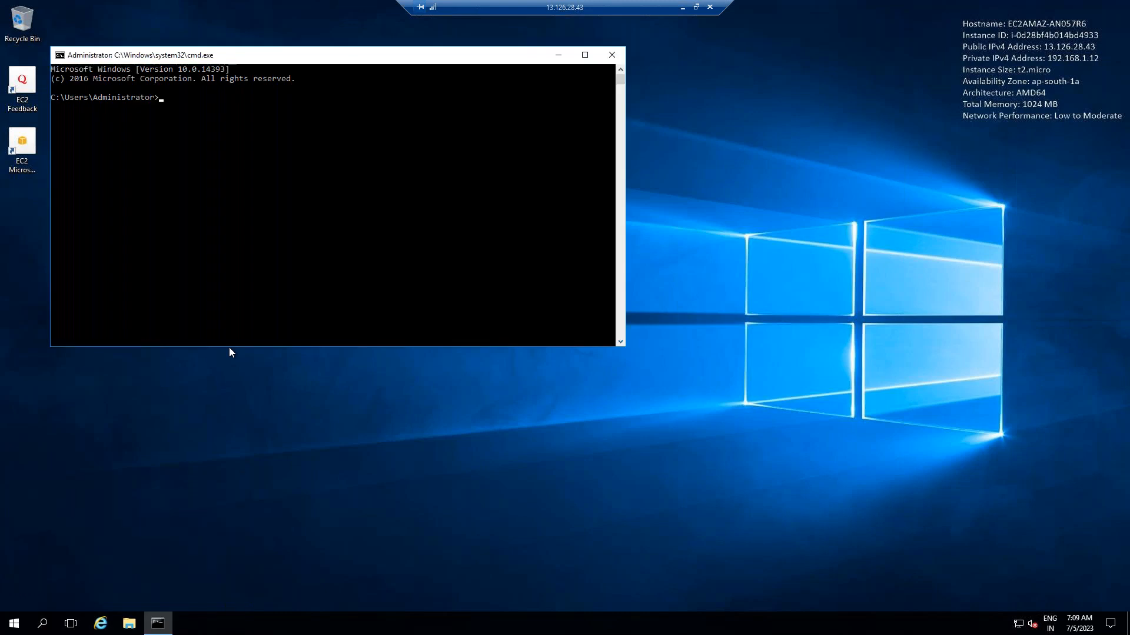
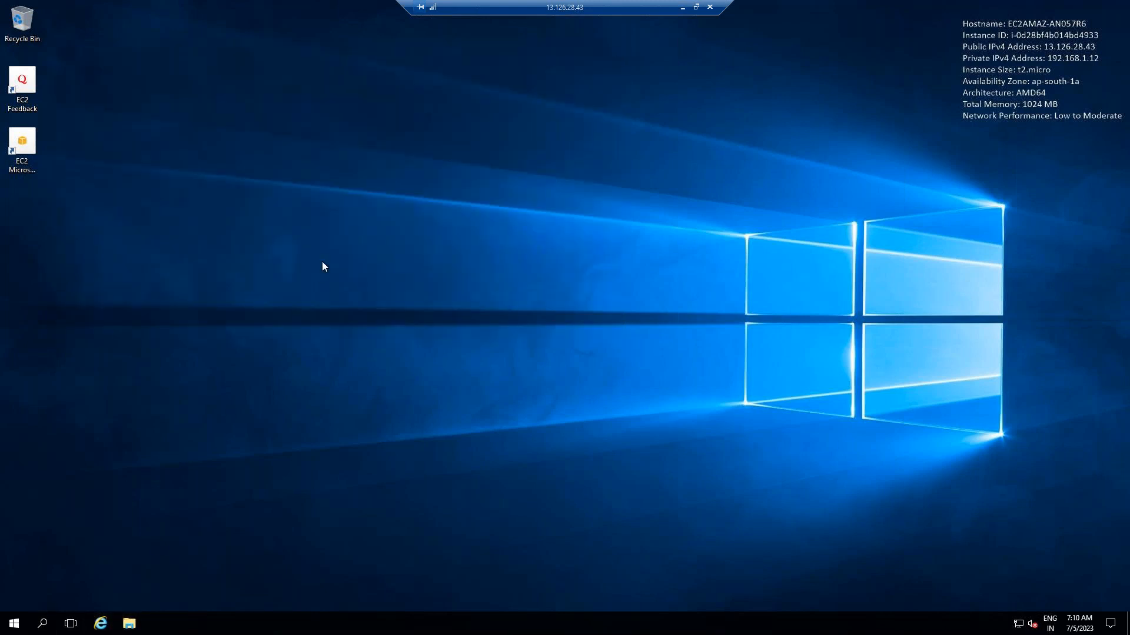
Open the Local Disk (C:) drive in File Explorer on the remote server
key(super+e)
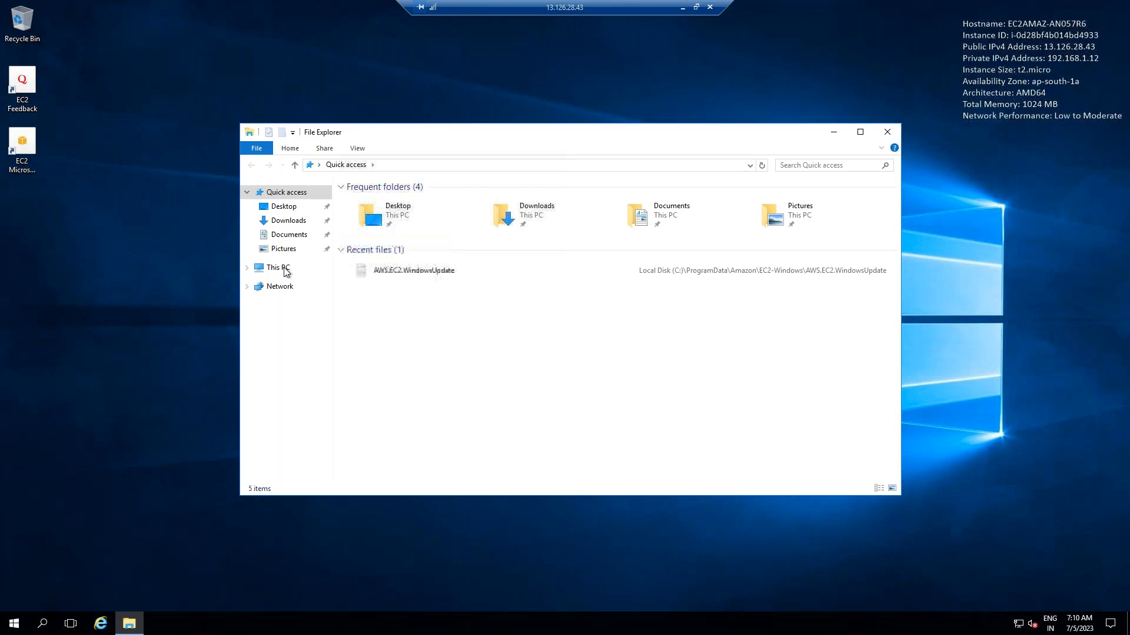
click(277, 269)
click(394, 286)
double_click(394, 285)
Create a new folder named ICCP at the root of C: and select it
right_click(392, 282)
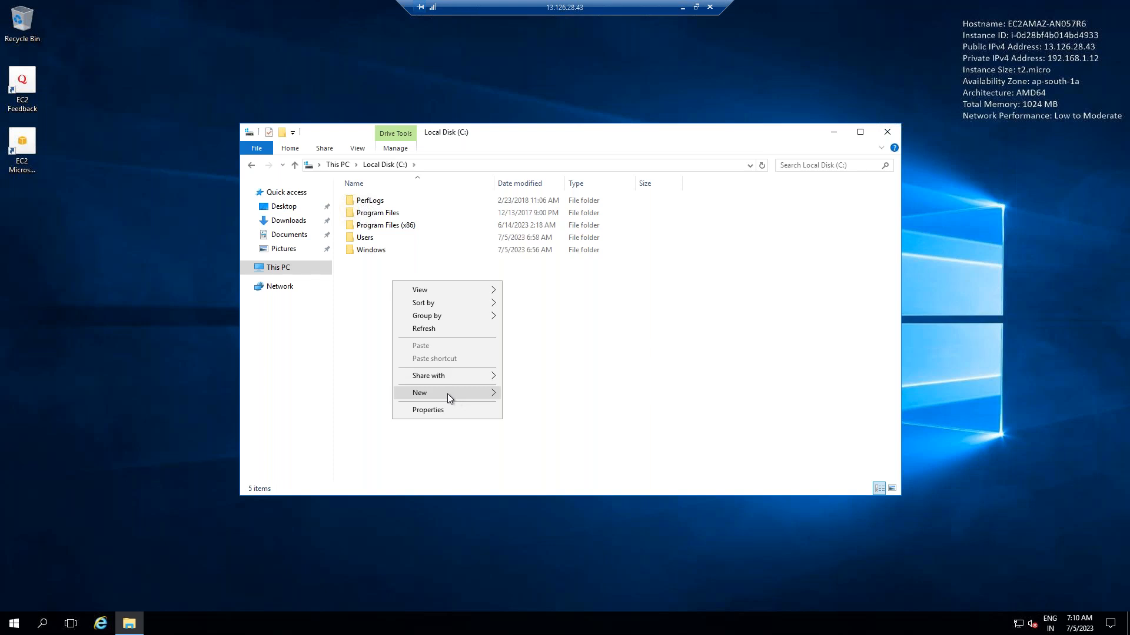
mouse_move(493, 392)
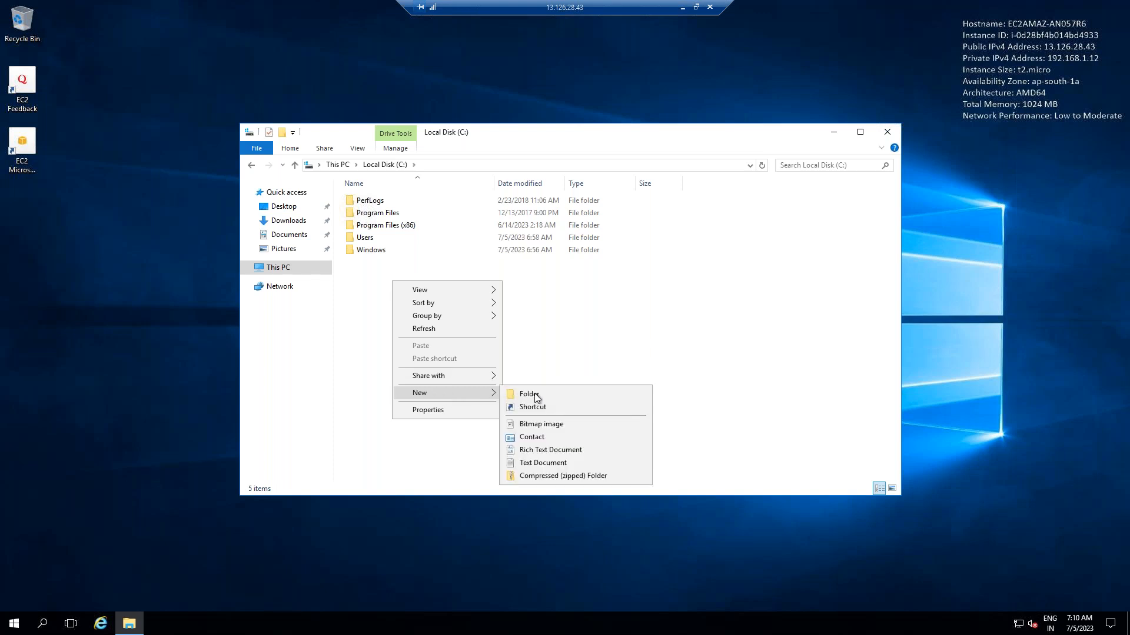
click(532, 395)
text(ICCP)
click(500, 403)
click(362, 265)
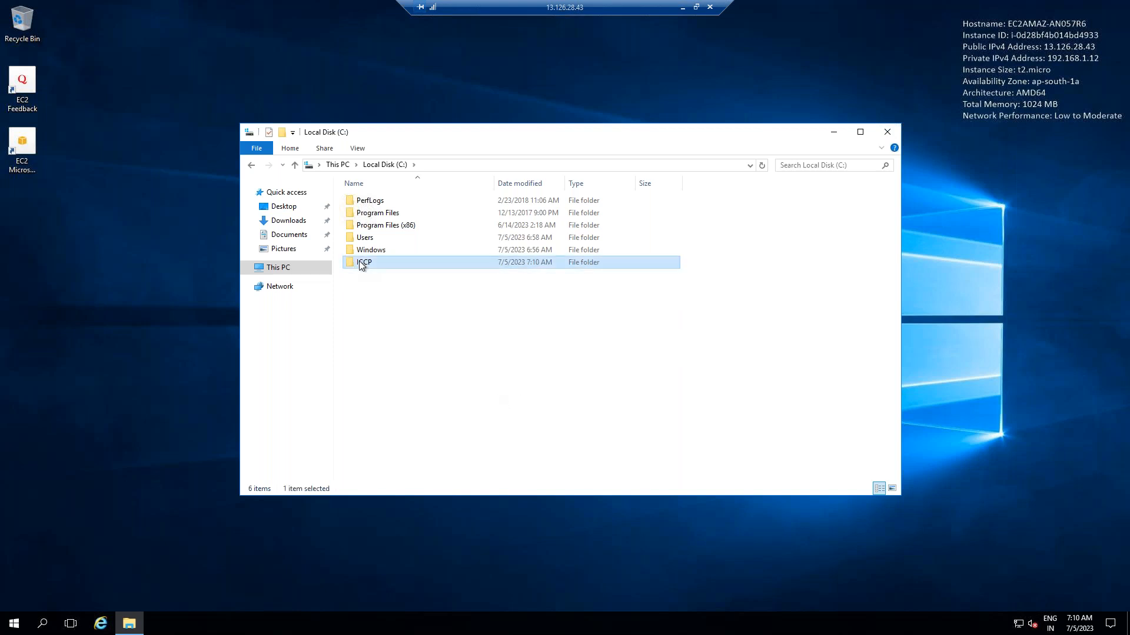
right_click(362, 266)
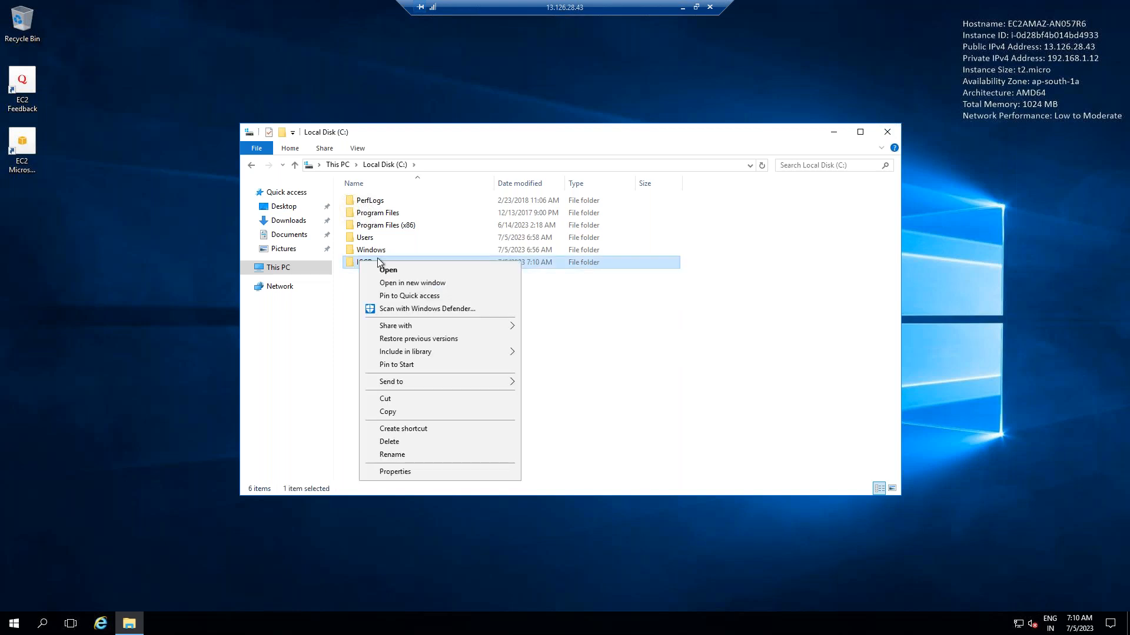
Share ICCP via Advanced Sharing with Full Control for Everyone, then close File Explorer
click(393, 475)
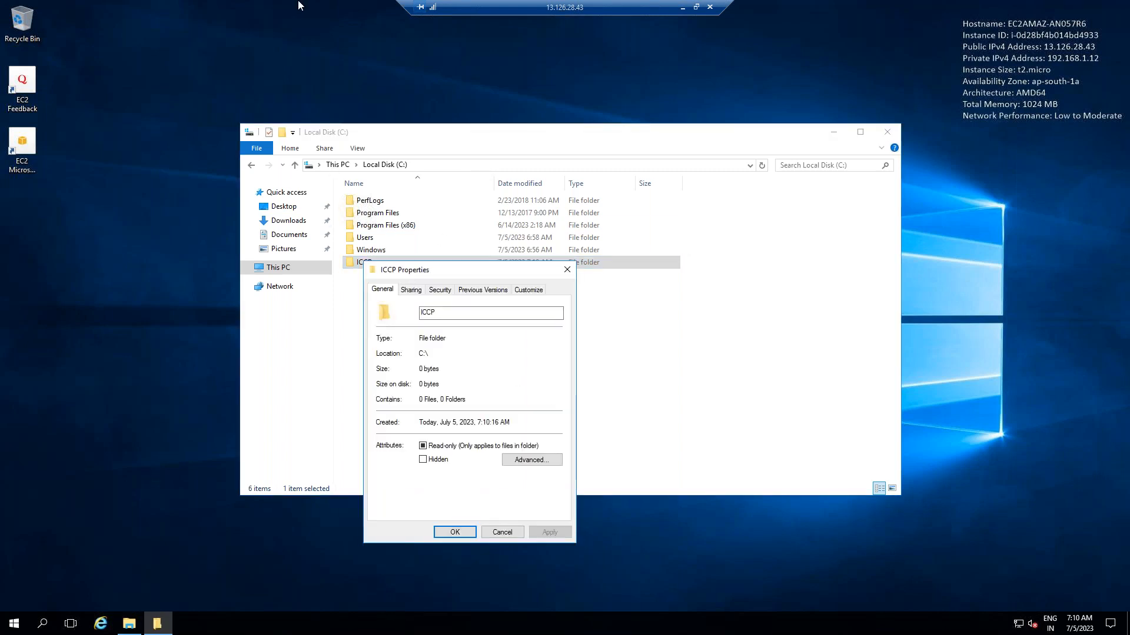
click(415, 290)
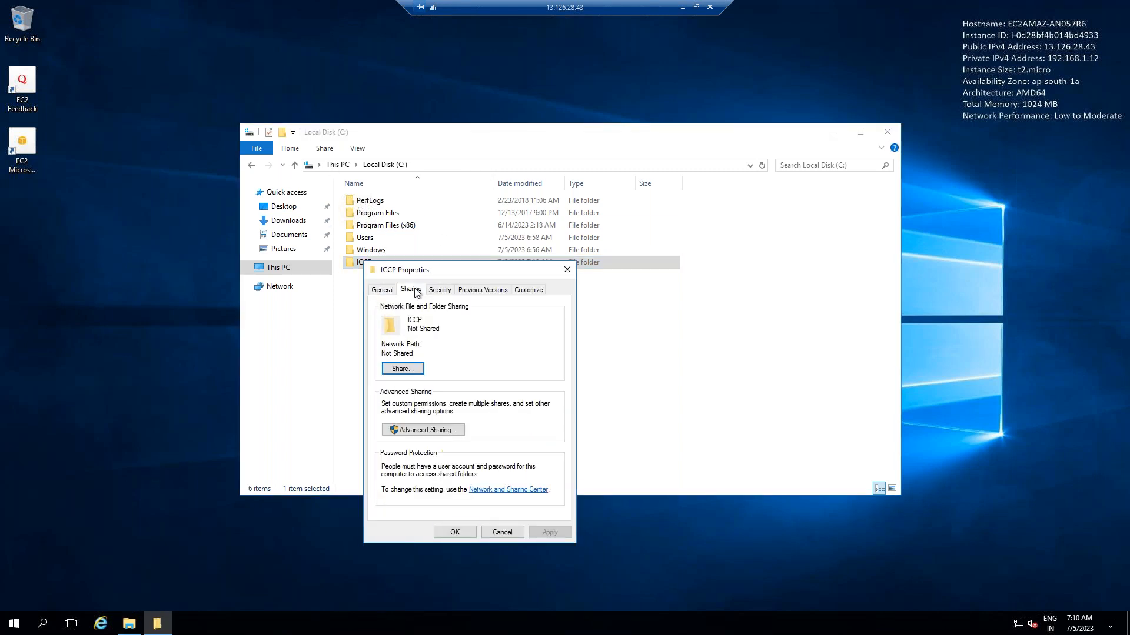
click(419, 431)
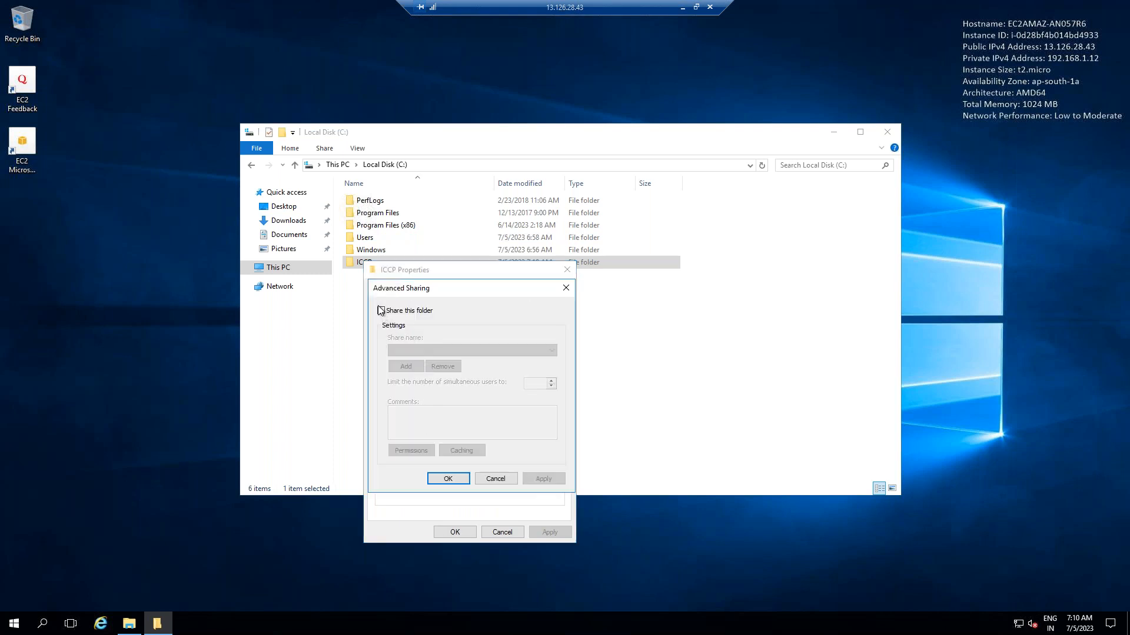
click(380, 311)
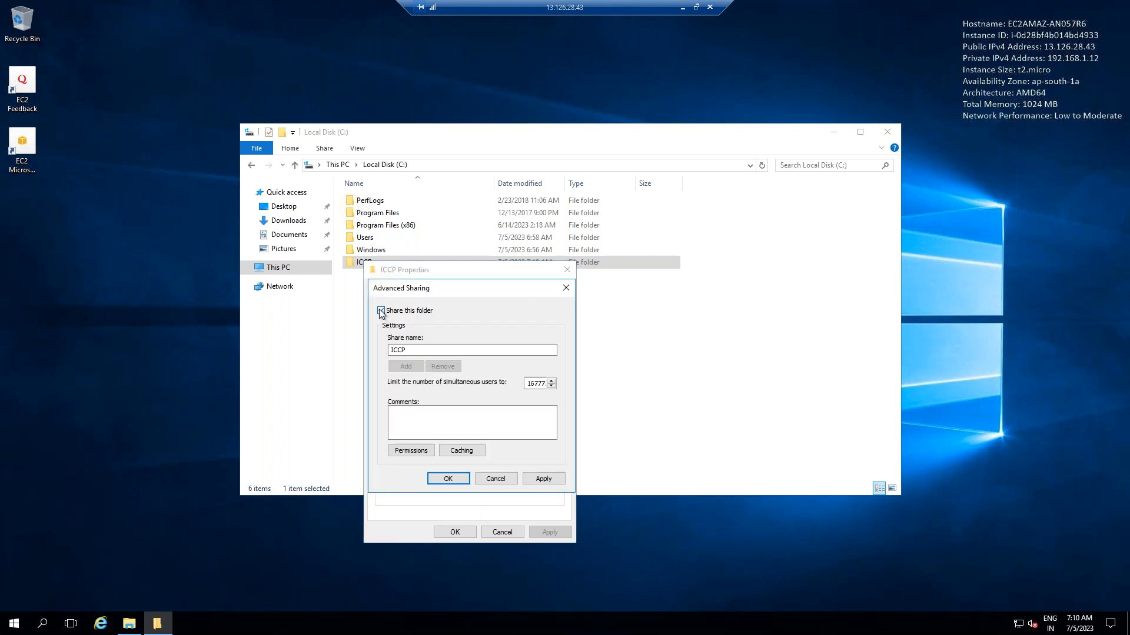
click(411, 453)
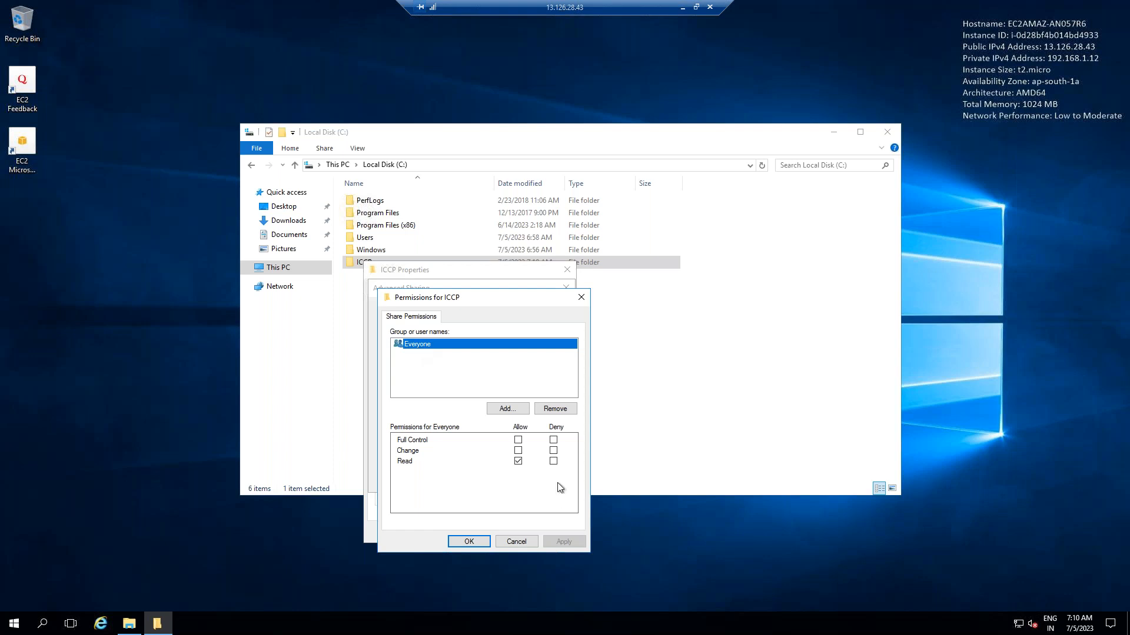
click(518, 441)
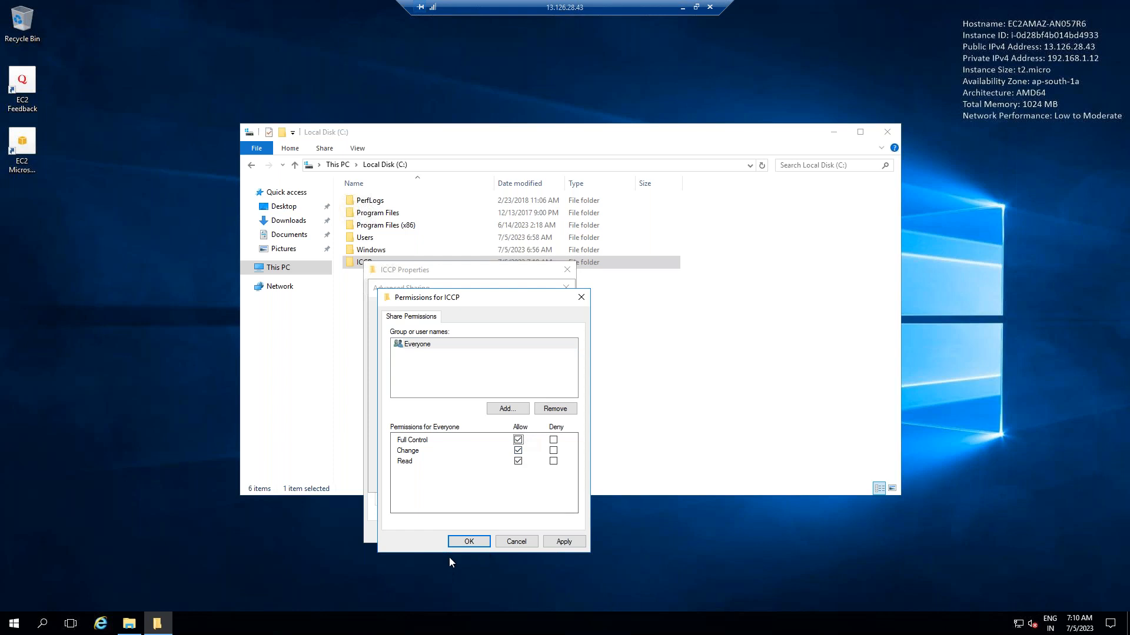
click(458, 539)
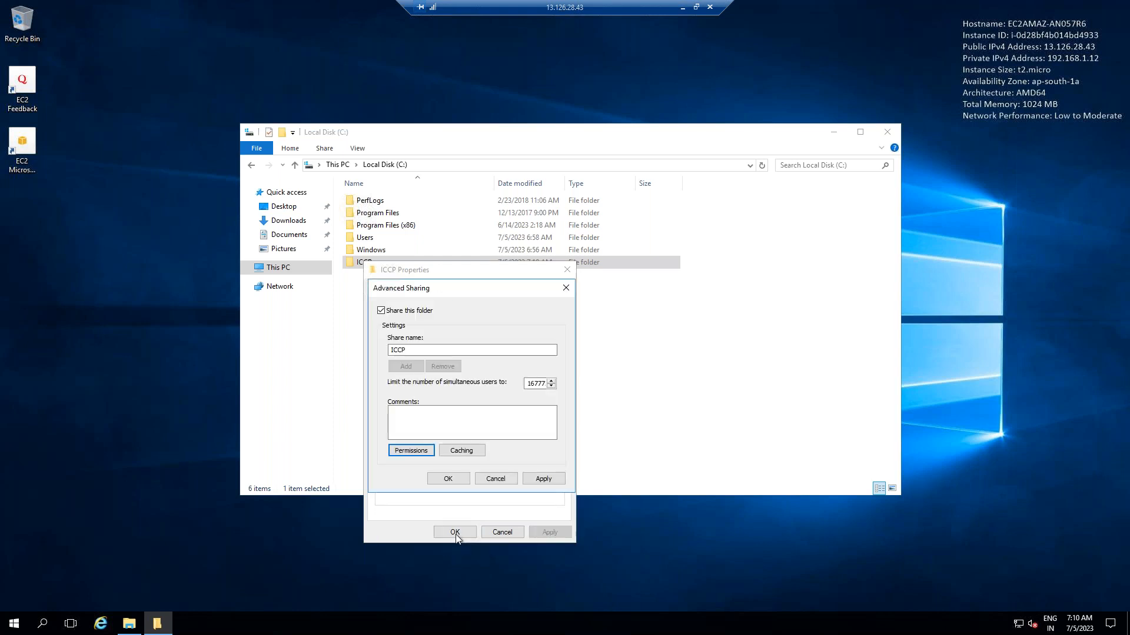
click(448, 482)
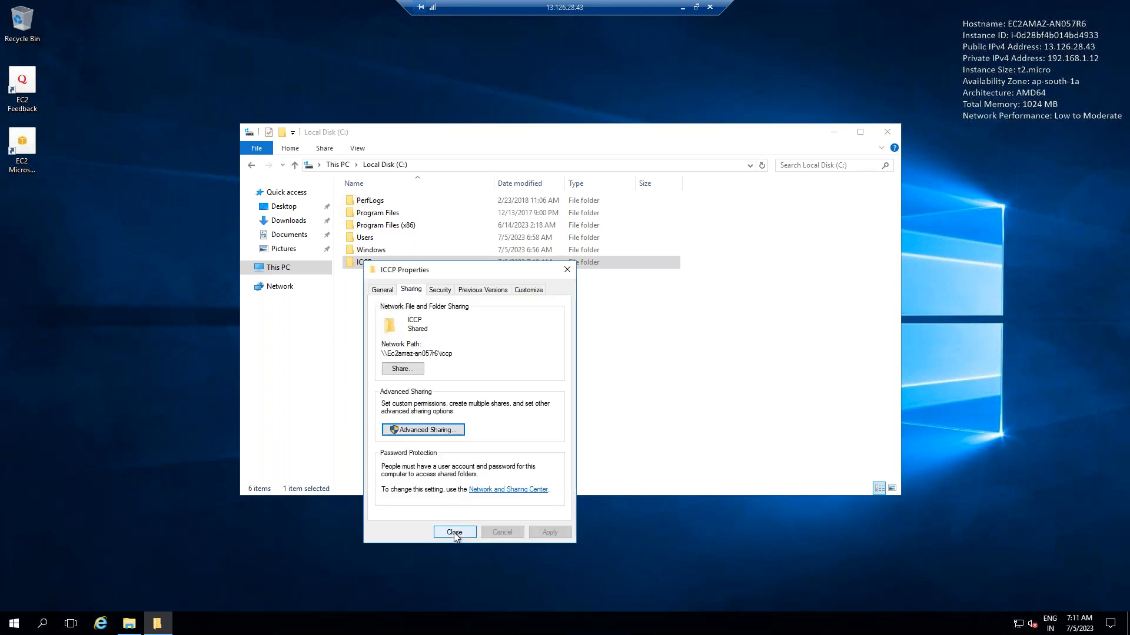
click(454, 532)
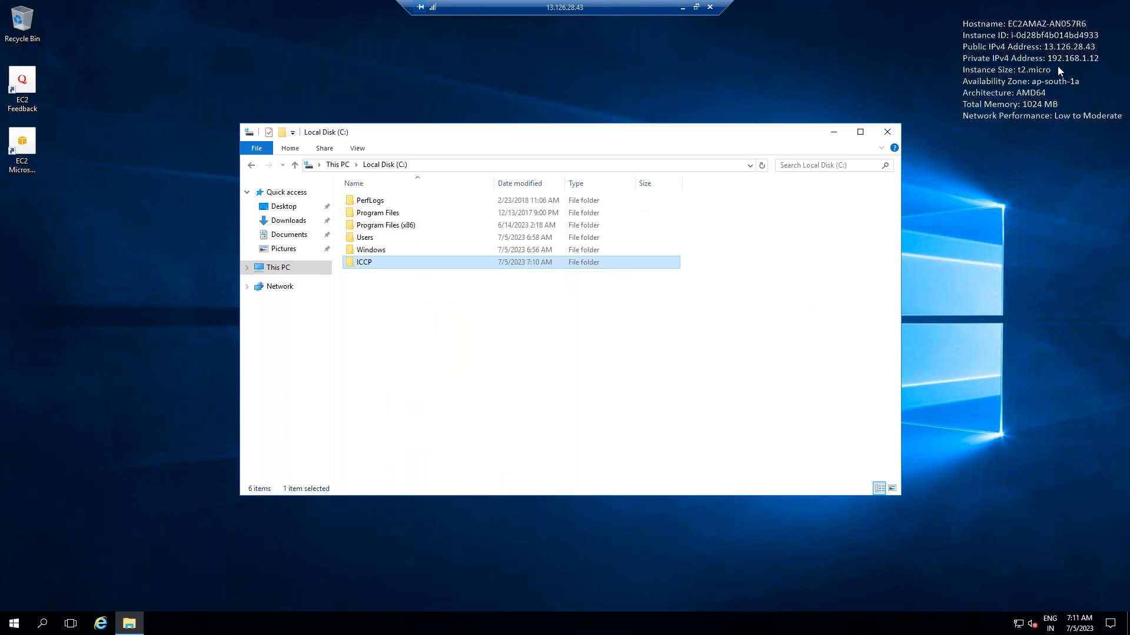
click(887, 132)
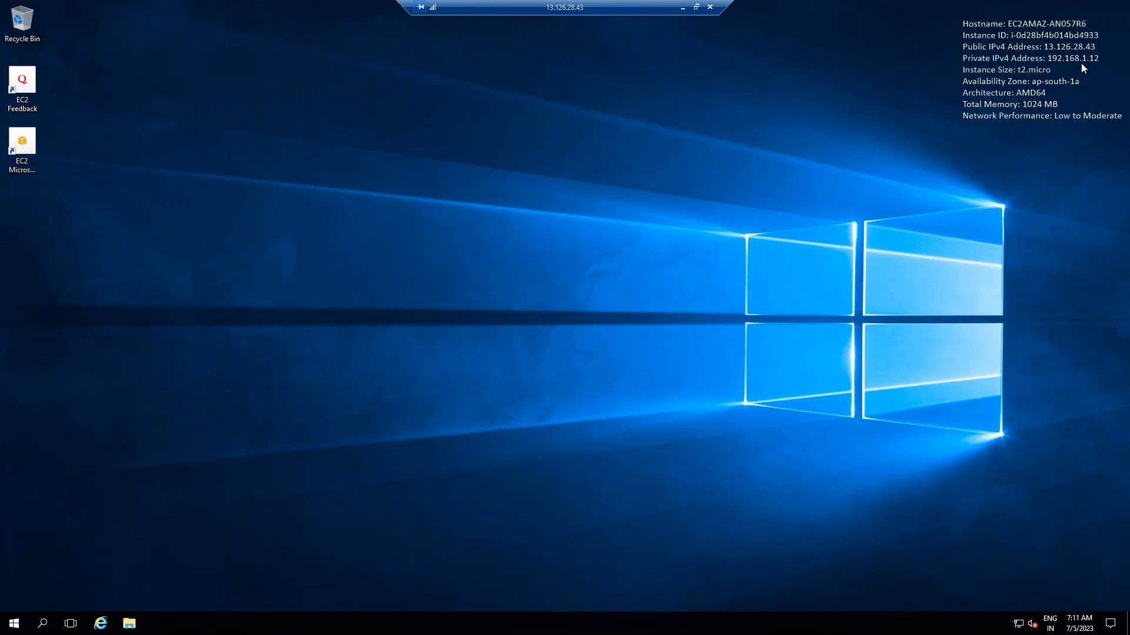
Minimise the remote session and open HO-Developer-VM1's RDP client connection details
click(684, 9)
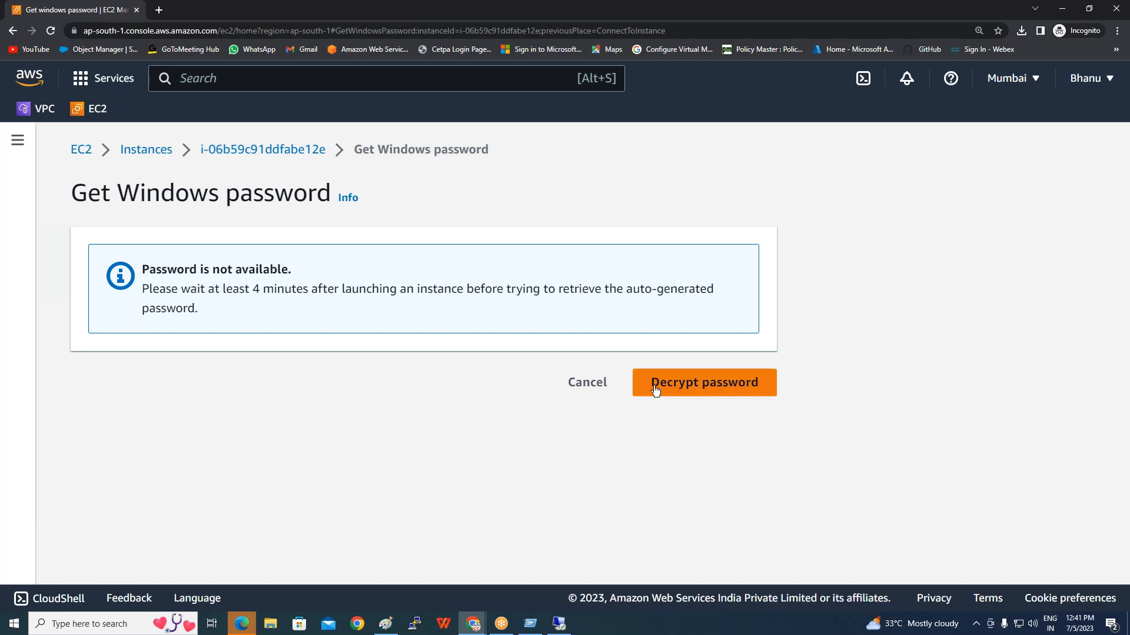
click(219, 149)
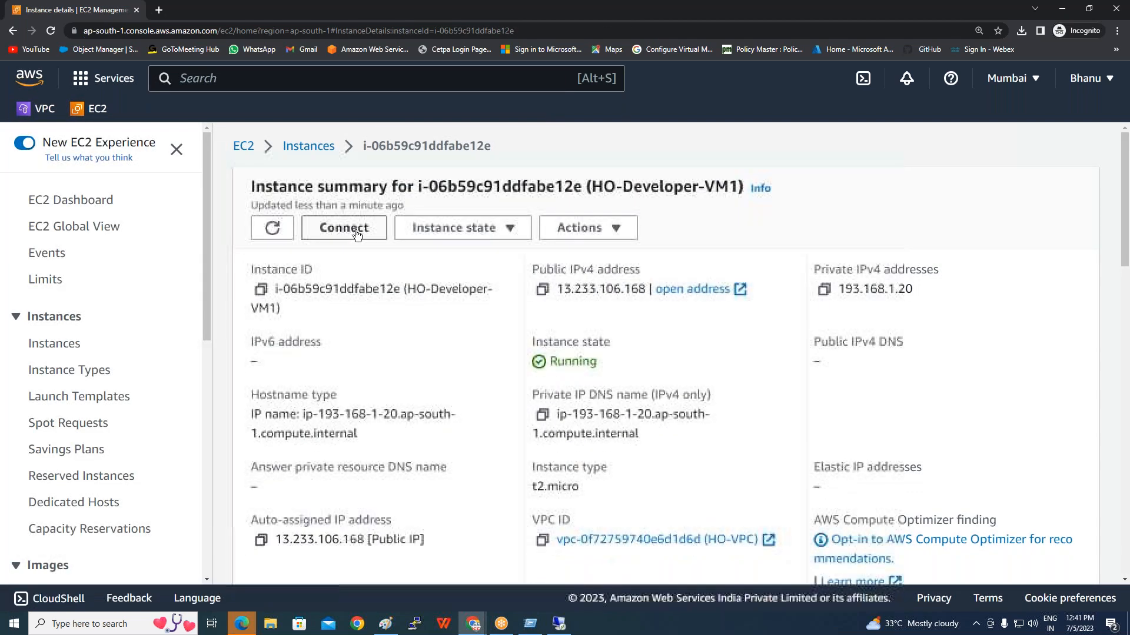
click(356, 234)
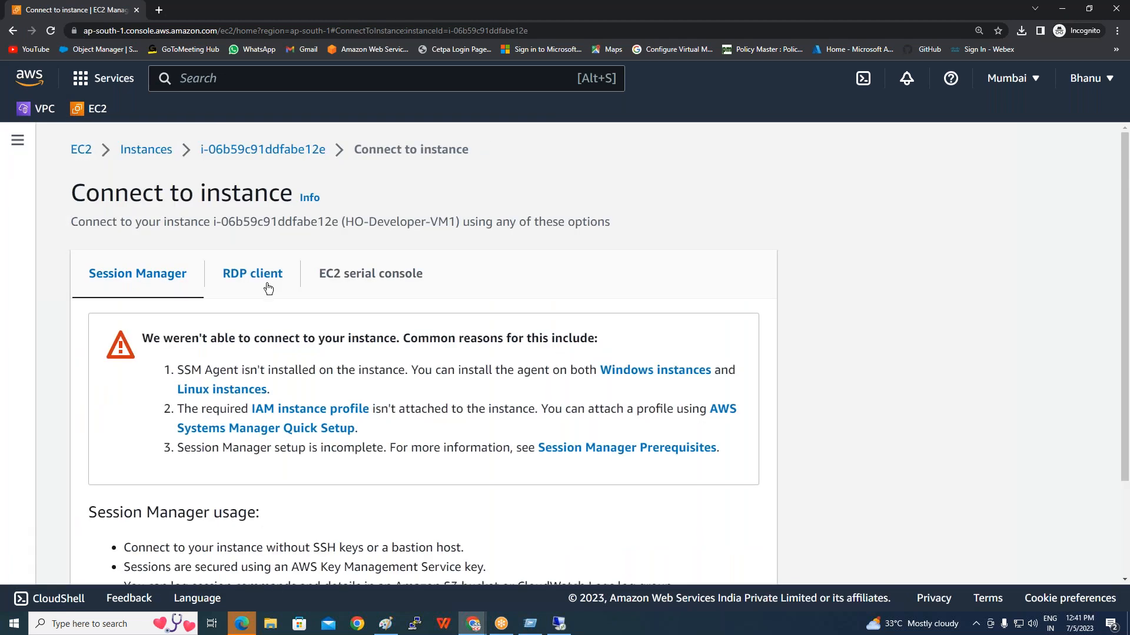
click(269, 288)
scroll(414, 362, down, 4)
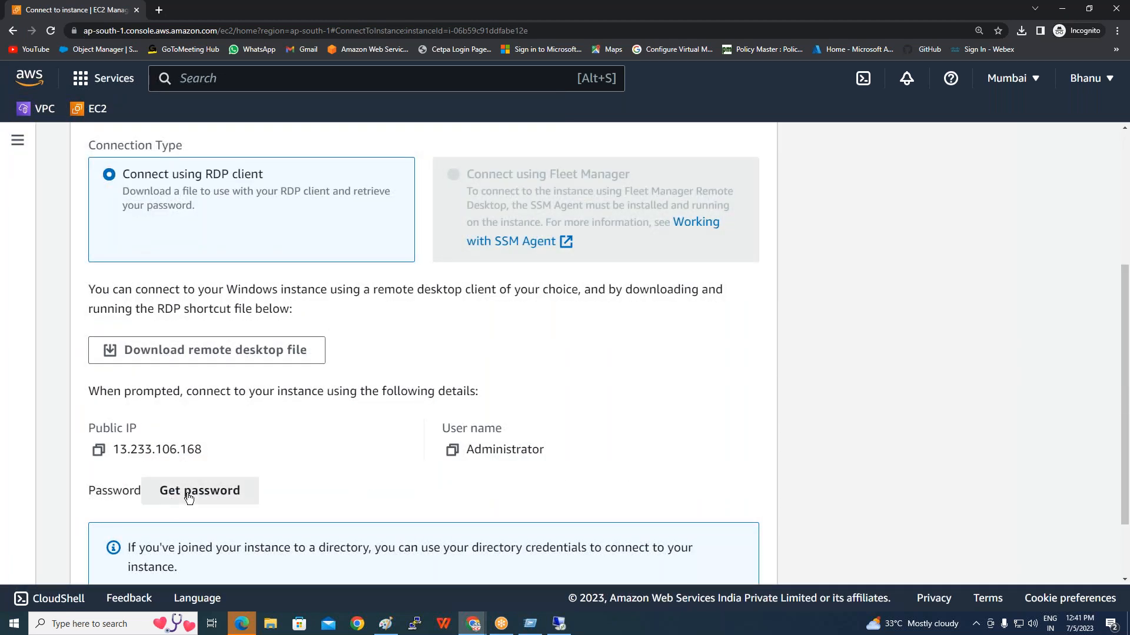
Decrypt the Windows administrator password with the hokey key file and copy it
click(188, 494)
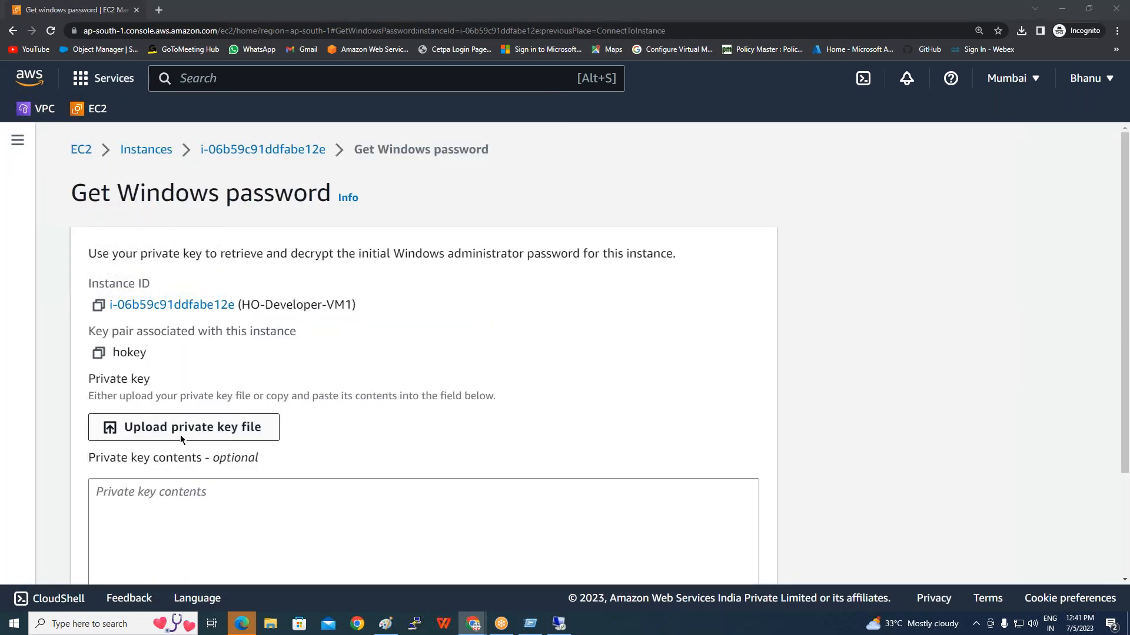
click(180, 436)
click(131, 103)
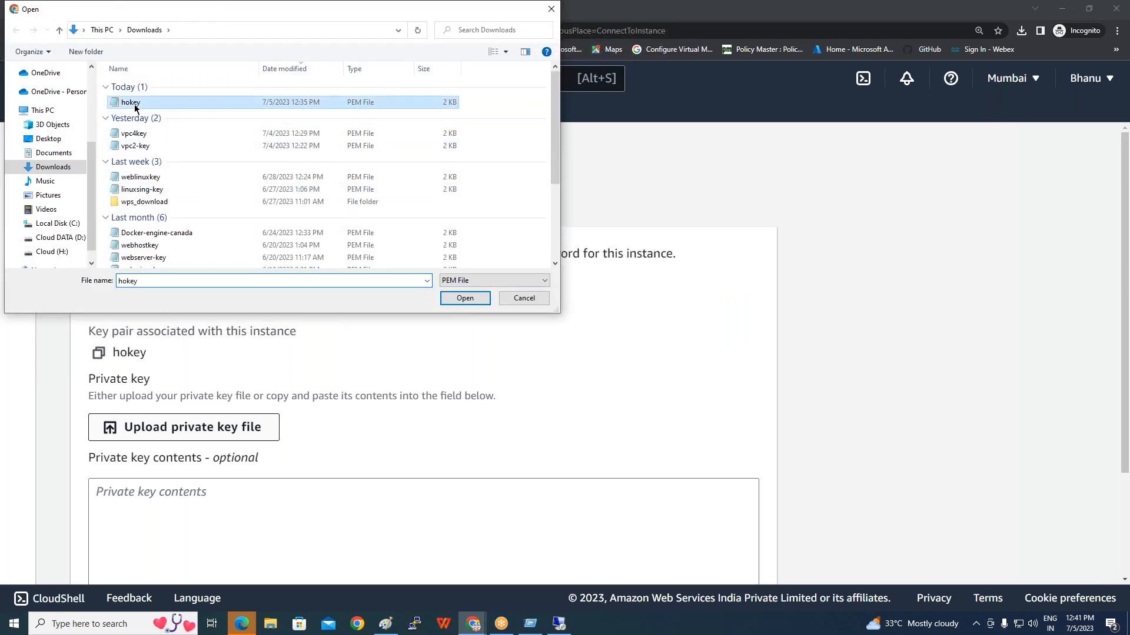
double_click(132, 103)
scroll(394, 338, down, 3)
click(647, 554)
scroll(373, 421, down, 3)
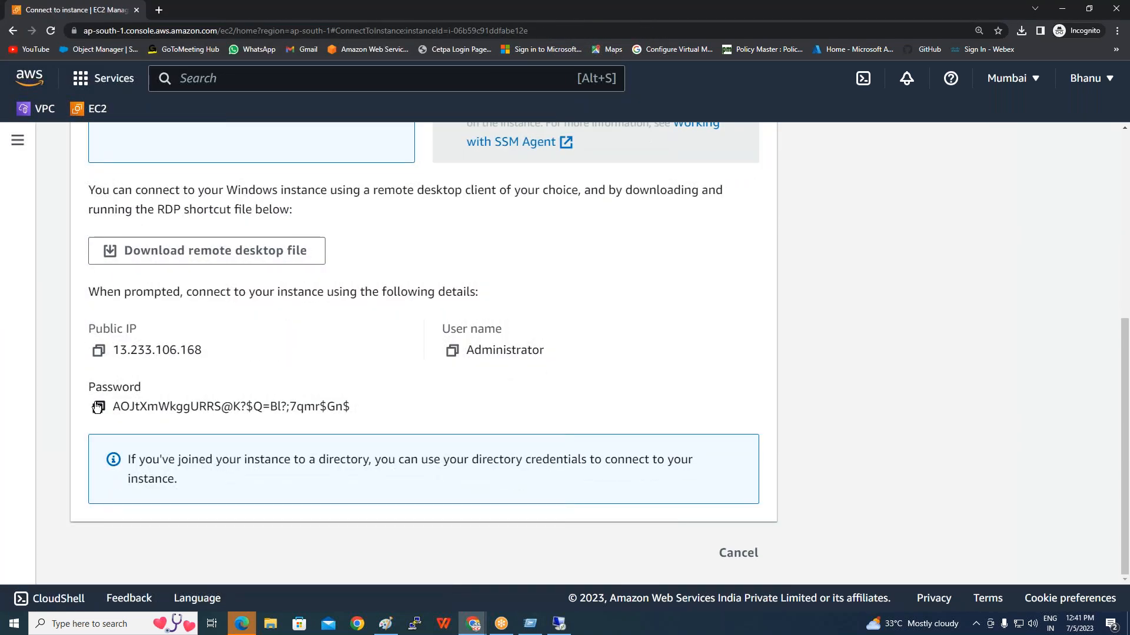
click(98, 407)
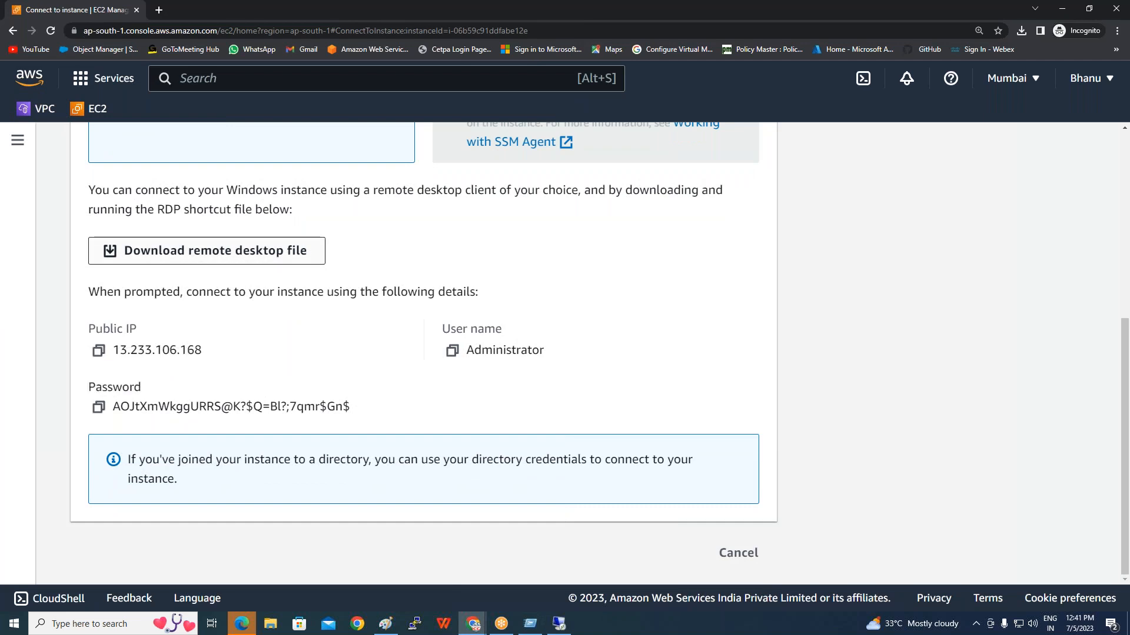
Download HO-Developer-VM1.rdp to Downloads and open it
click(206, 251)
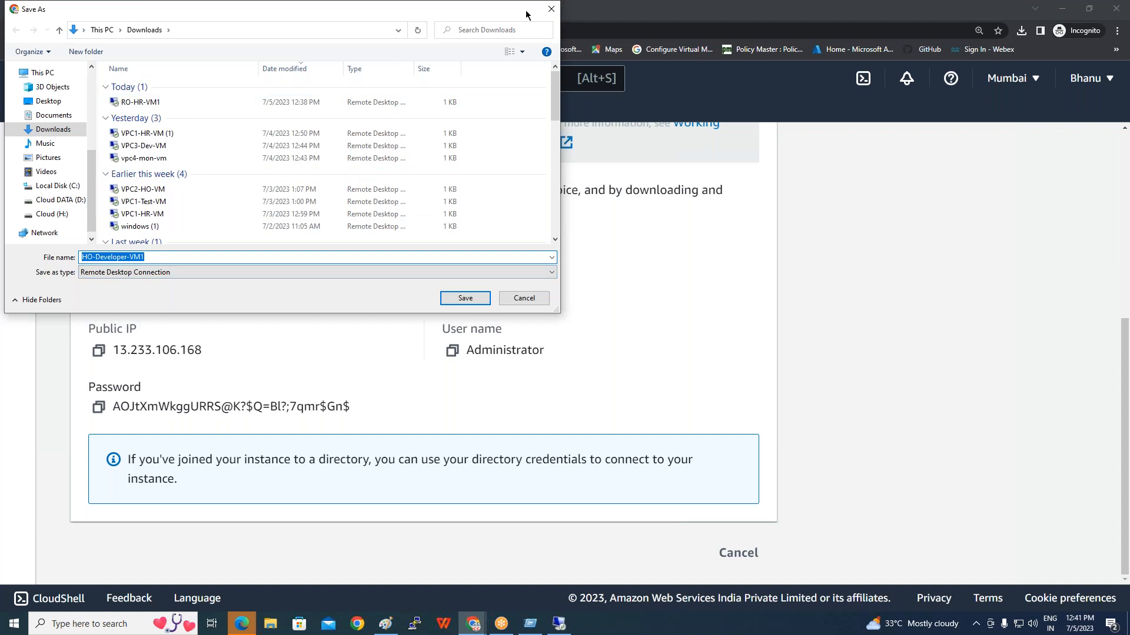
click(454, 298)
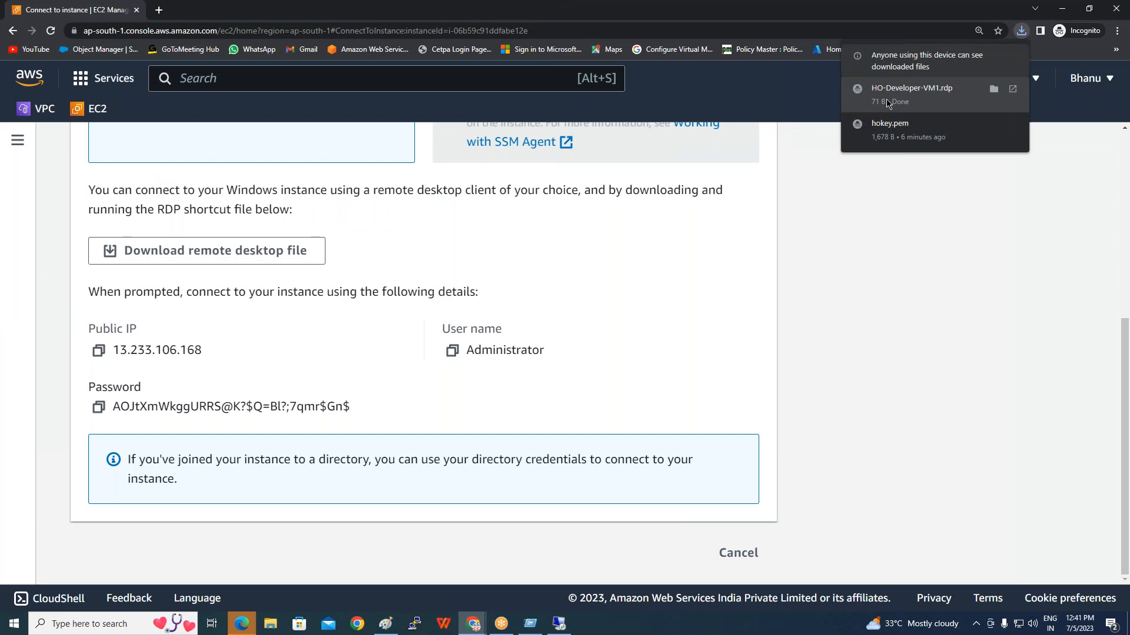
click(887, 104)
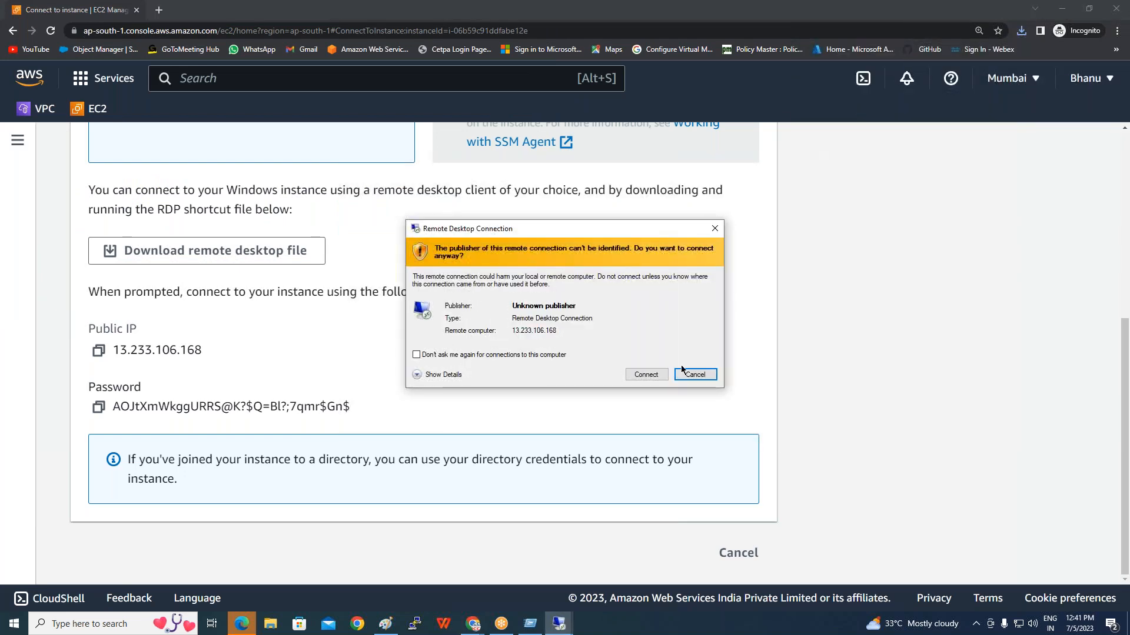
Connect to 13.233.106.168 as Administrator with the pasted password, accepting the certificate
click(647, 376)
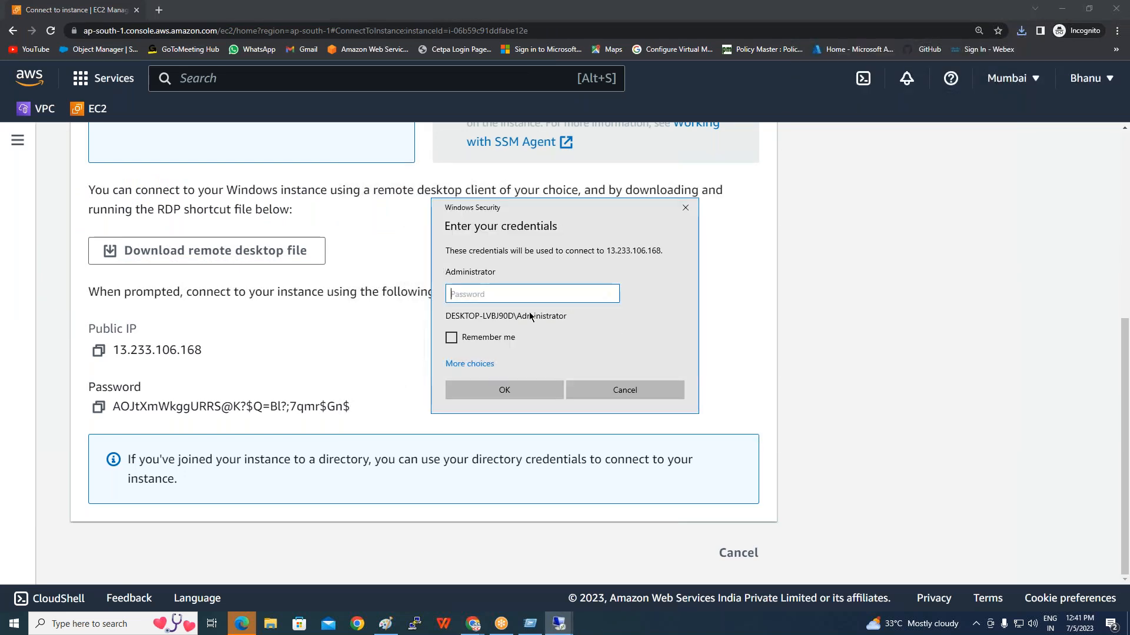
key(ctrl+v)
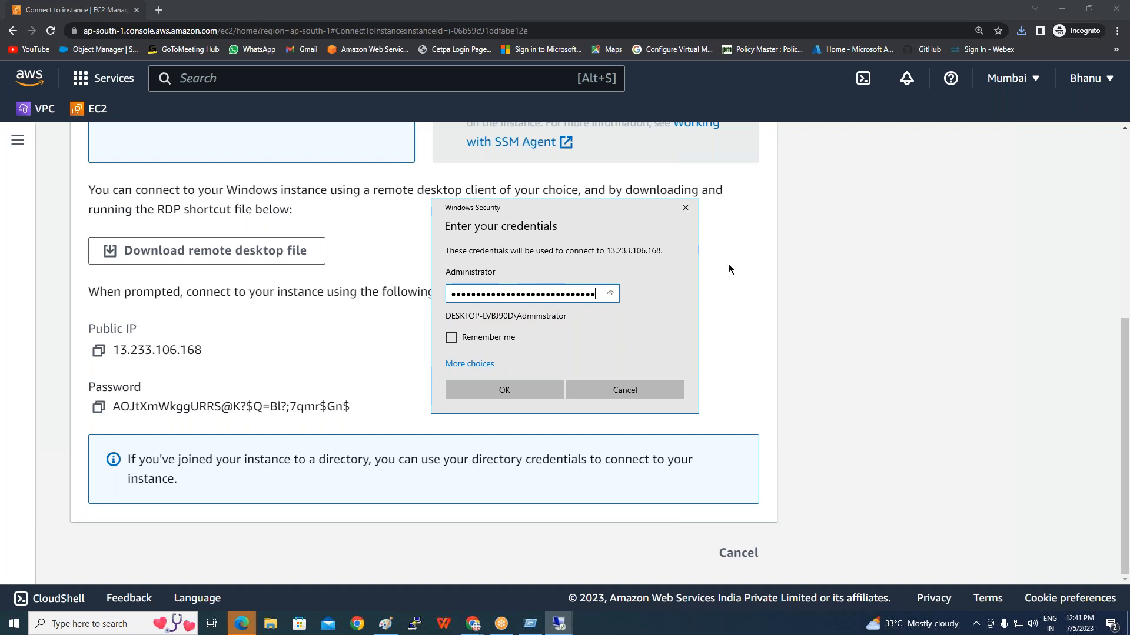
click(513, 390)
click(603, 406)
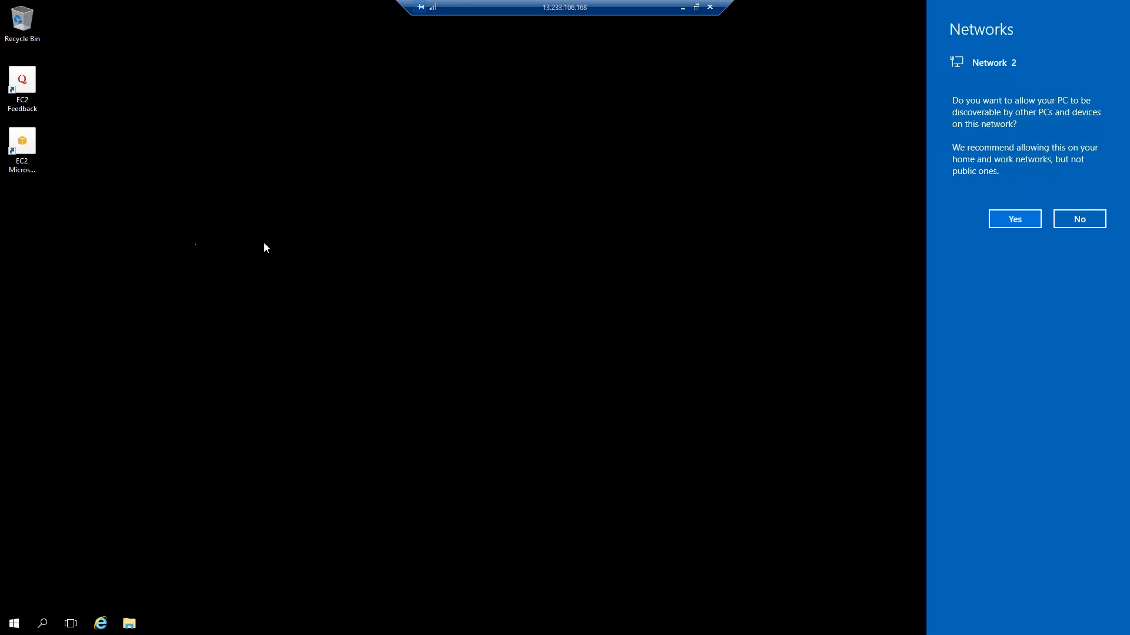
Dismiss the network discovery prompt, minimise the remote session and bring up the Paint diagram
click(616, 278)
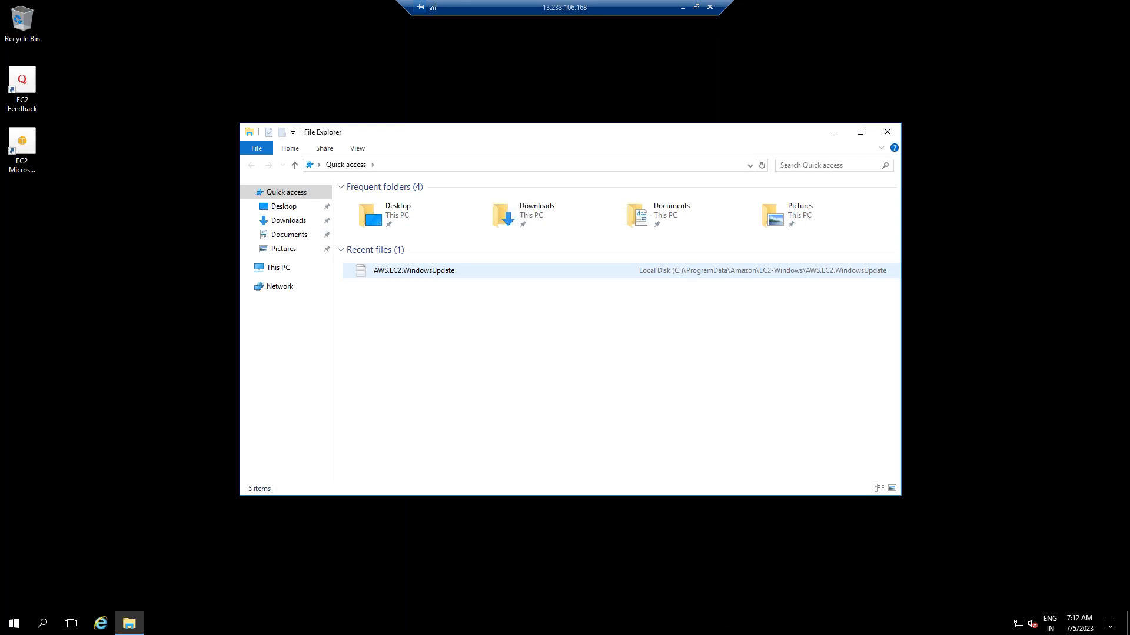
key(super)
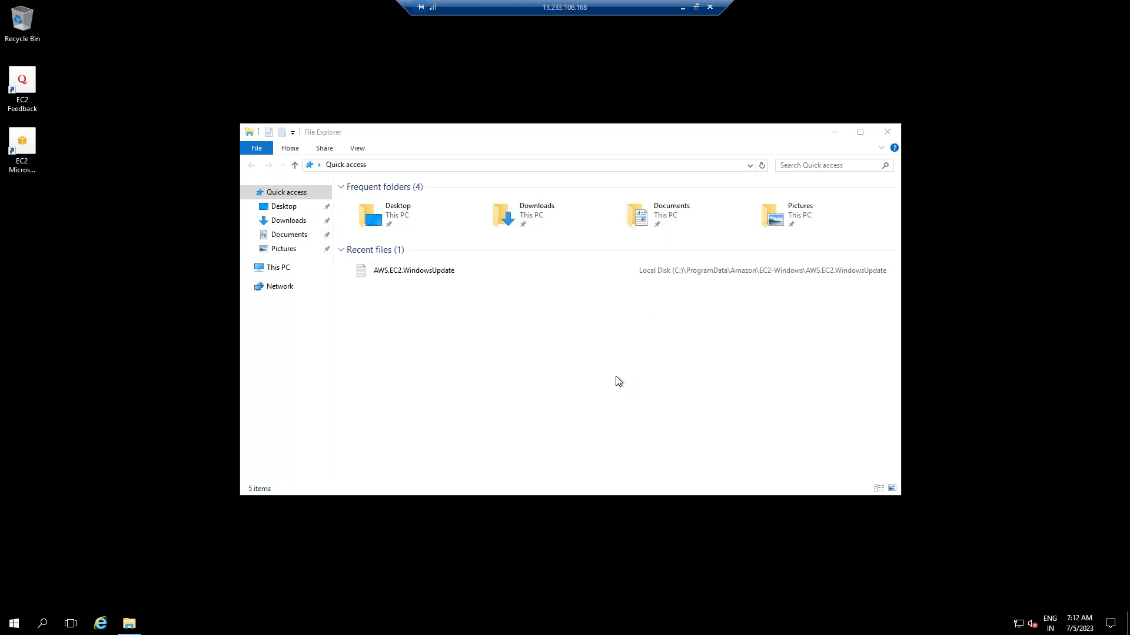
click(682, 8)
click(383, 627)
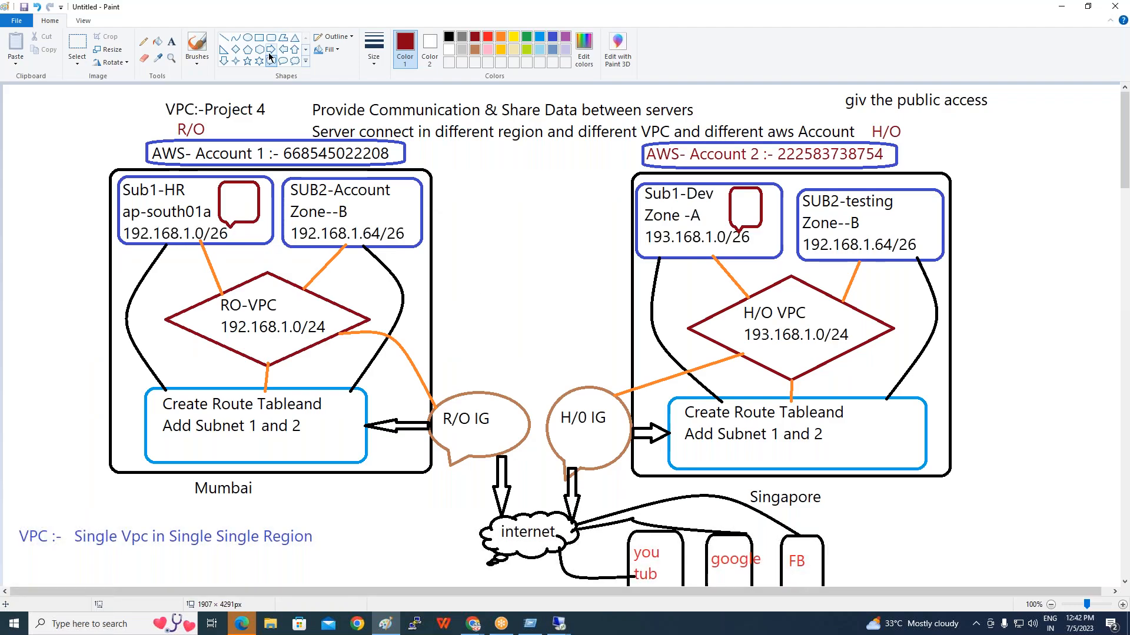
Draw a small right arrow from the RO-VPC box toward the H/O VPC box
click(270, 53)
mouse_move(431, 261)
mouse_down()
mouse_move(505, 285)
mouse_move(495, 293)
mouse_up()
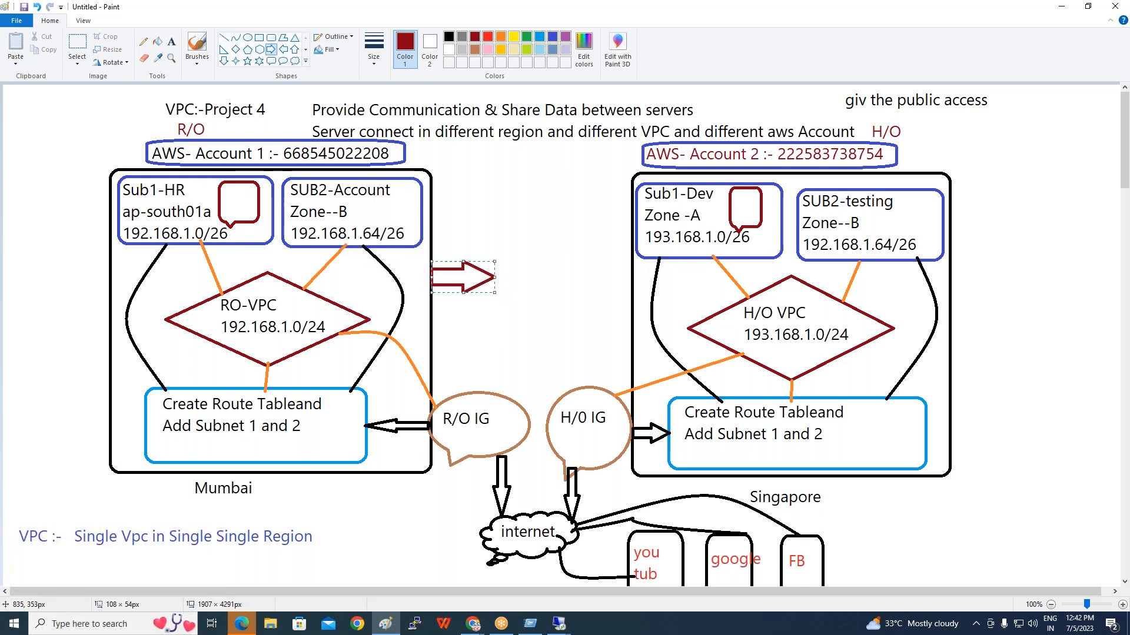
drag(495, 292, 475, 279)
click(519, 303)
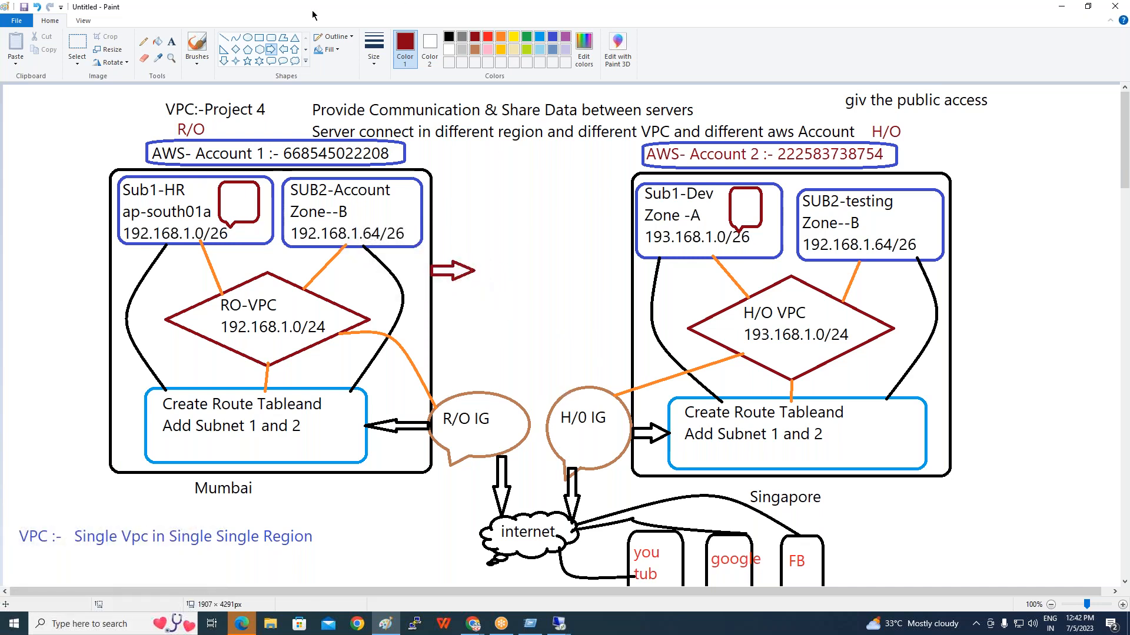
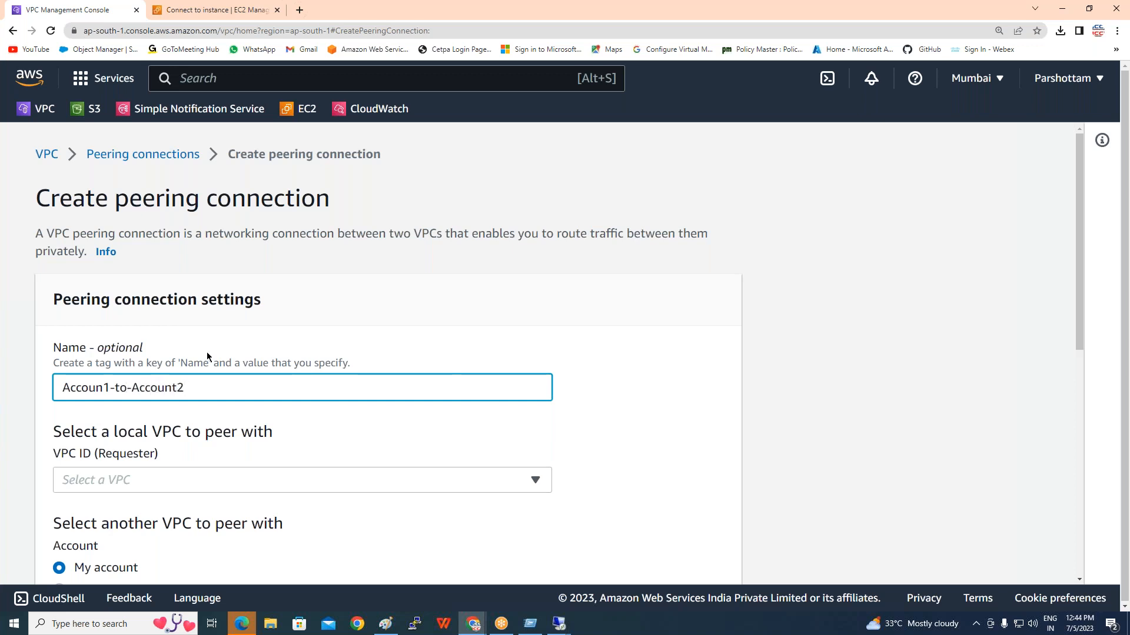
Choose RO-VPC as the requester VPC and set the peer to another account
scroll(264, 304, down, 3)
click(205, 303)
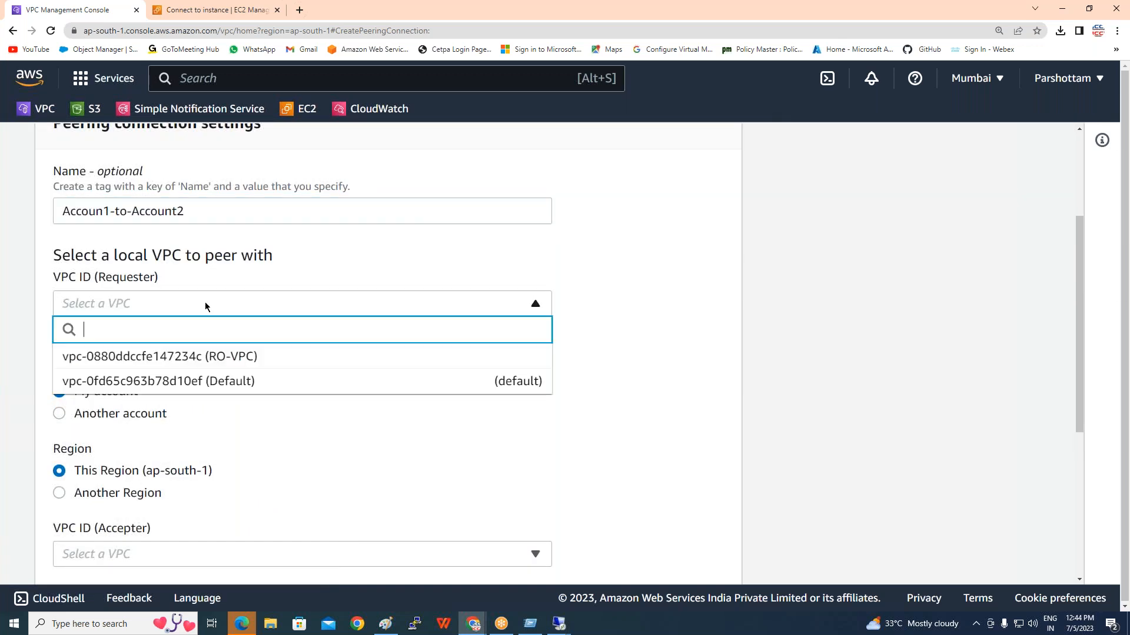
click(186, 358)
scroll(246, 360, down, 2)
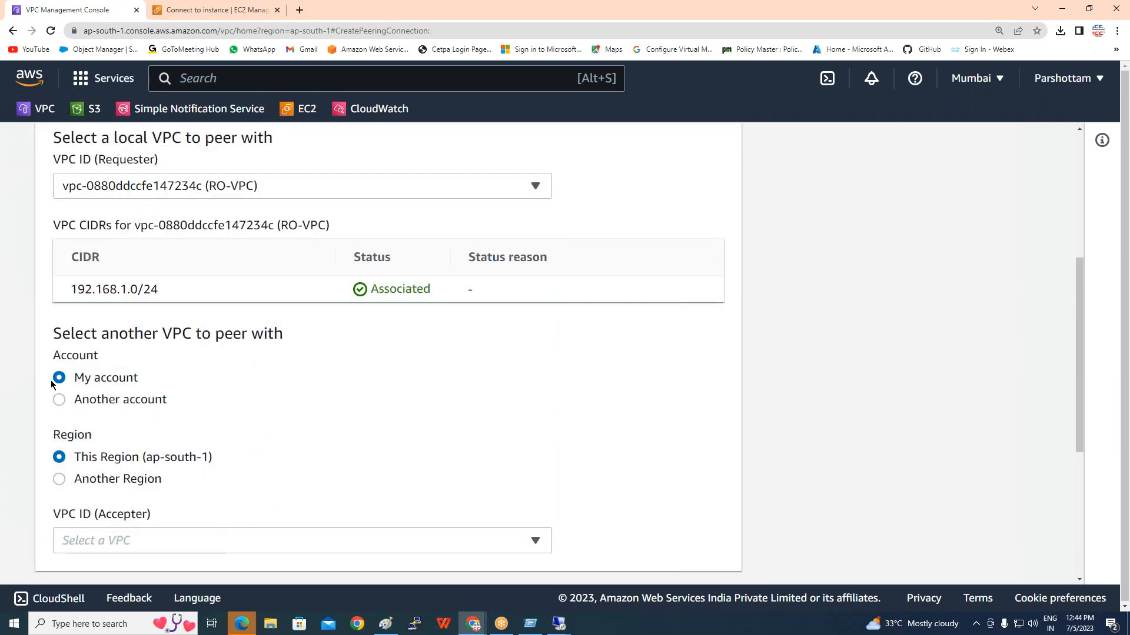
click(107, 400)
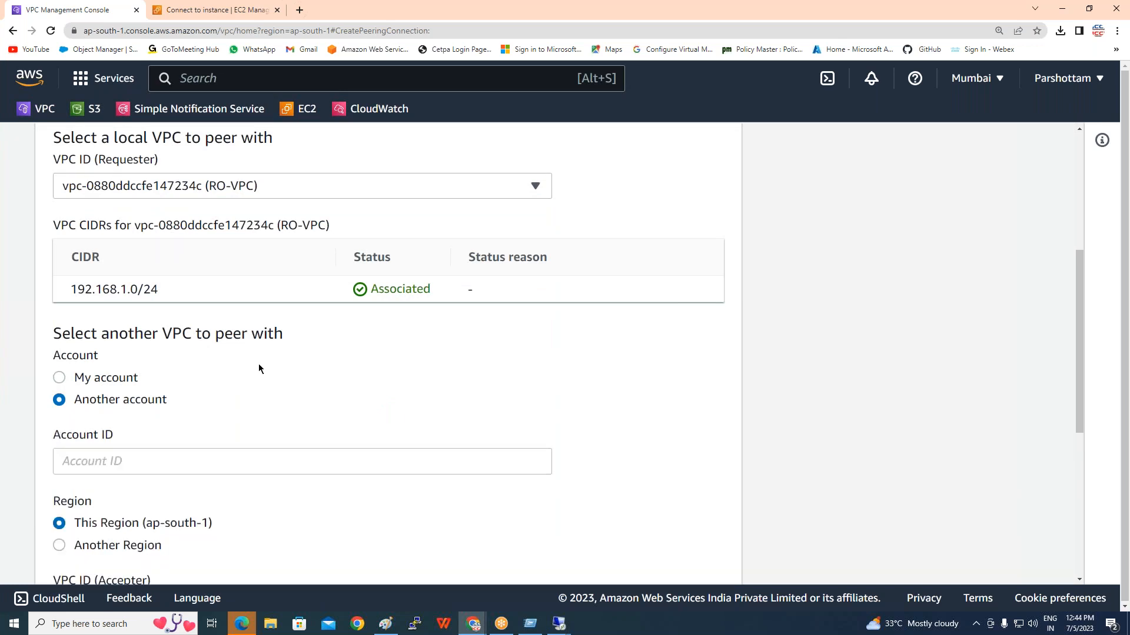
scroll(259, 368, down, 2)
Copy the second account's ID from its account menu and paste it into Account ID
click(90, 345)
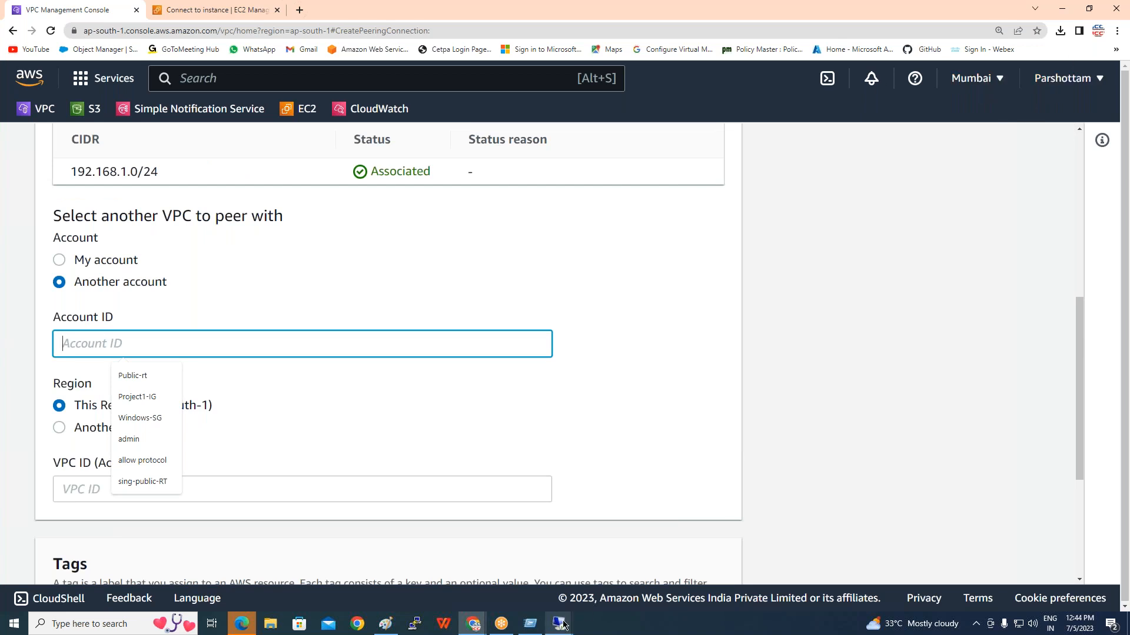
mouse_move(480, 628)
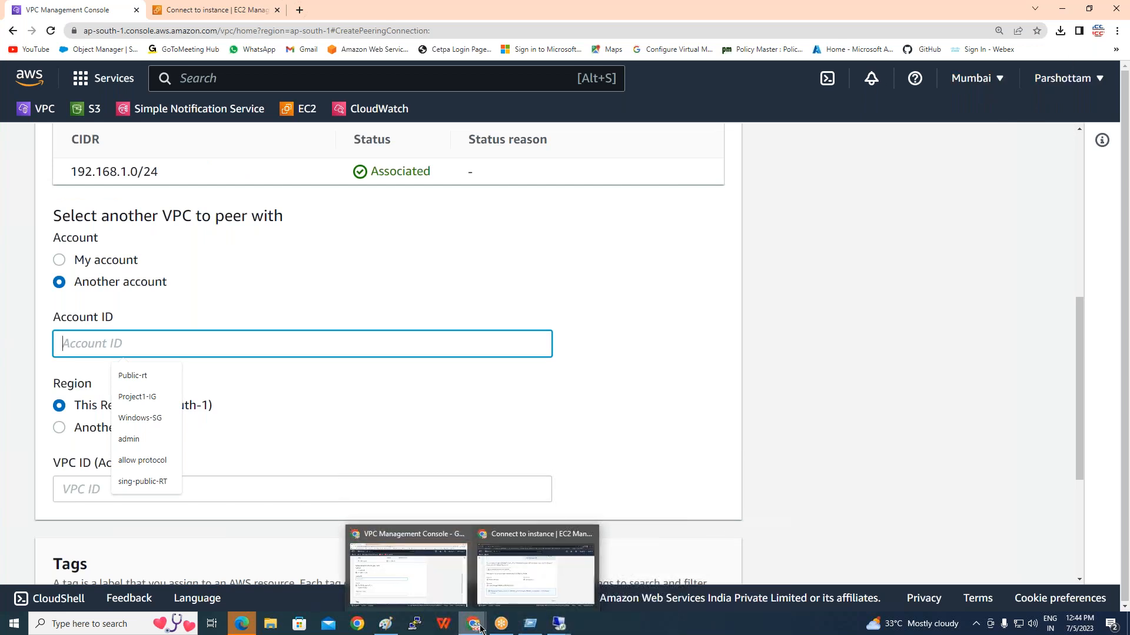
click(536, 570)
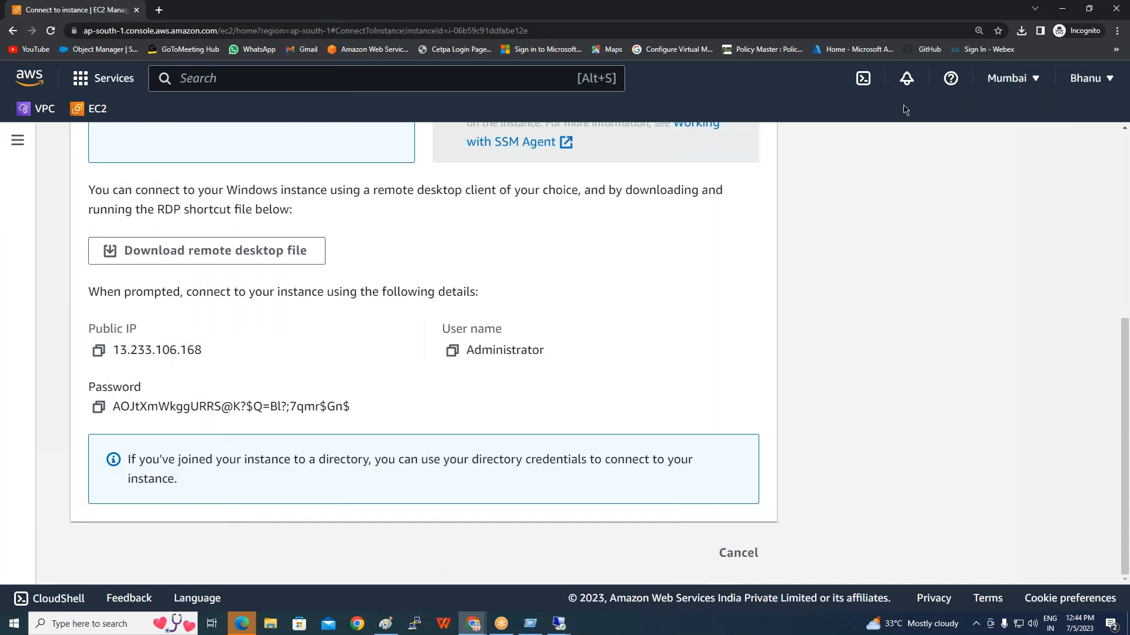
click(1107, 82)
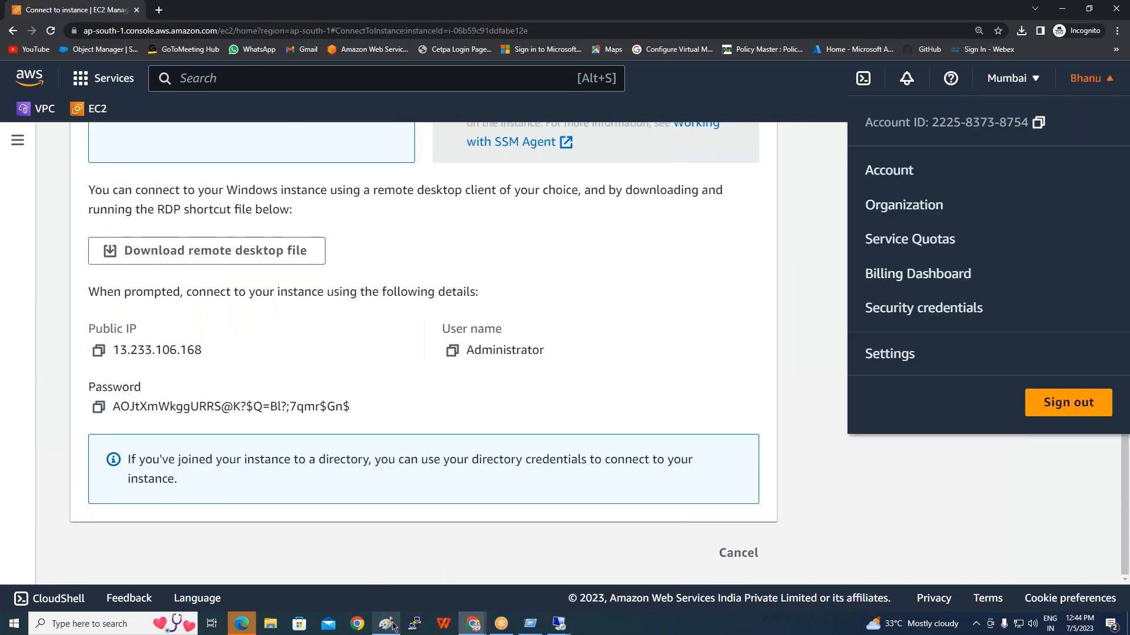
mouse_move(389, 628)
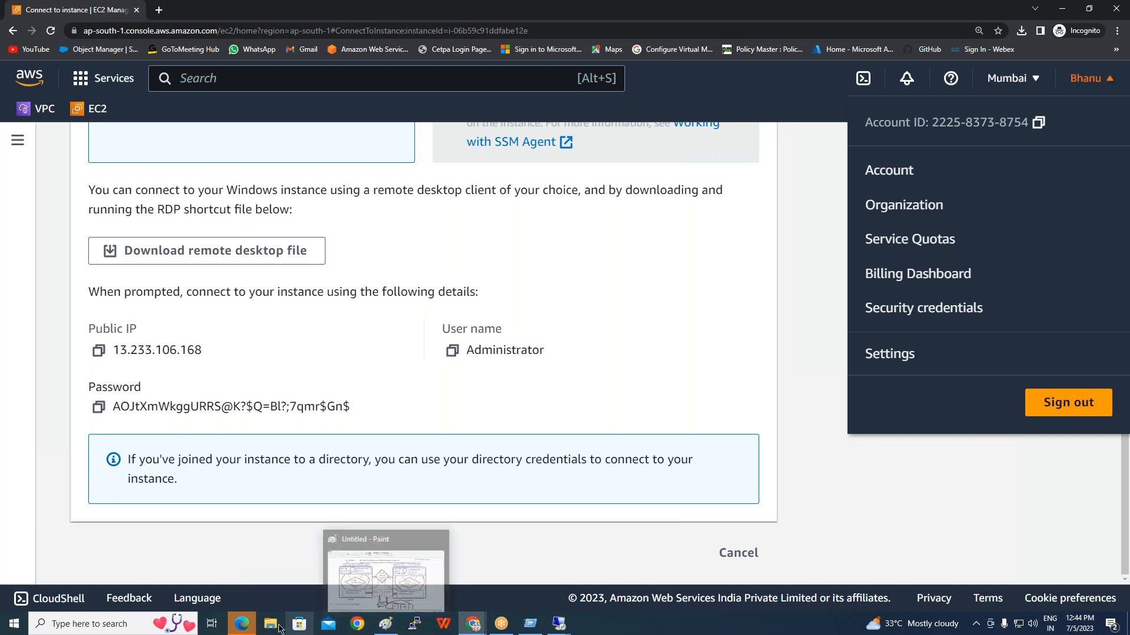
mouse_move(474, 624)
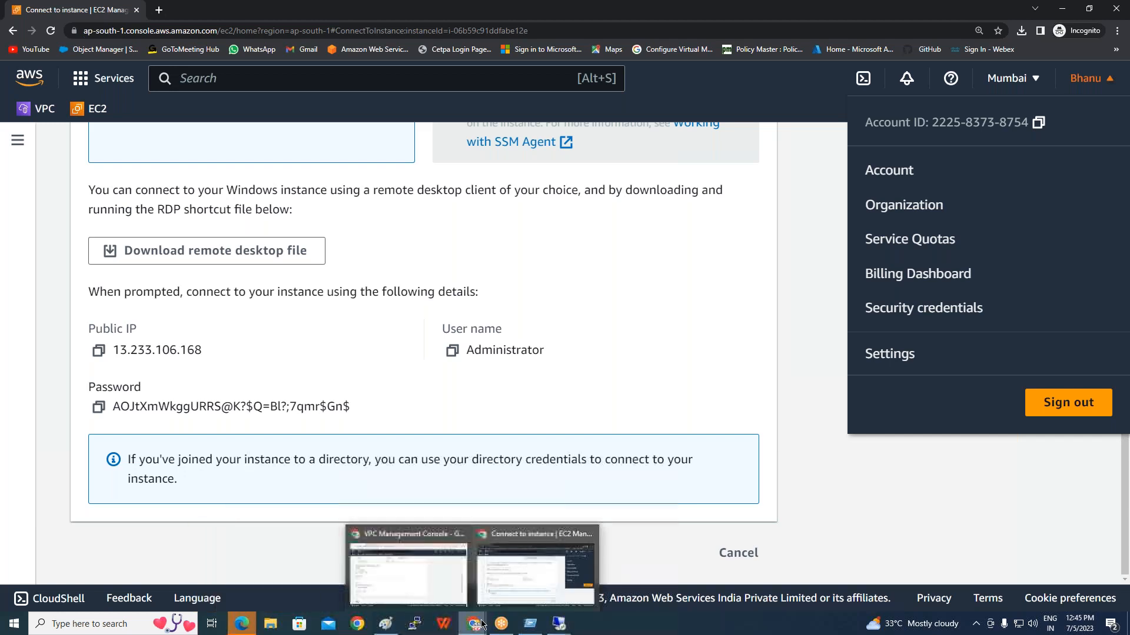
click(406, 562)
right_click(155, 345)
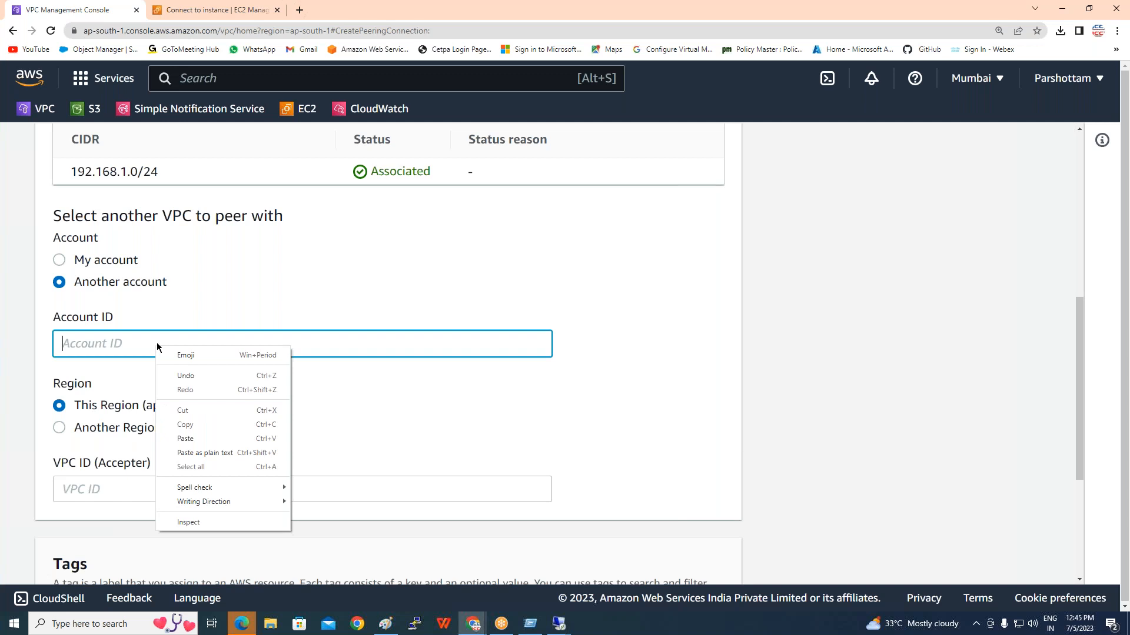
click(194, 440)
click(303, 393)
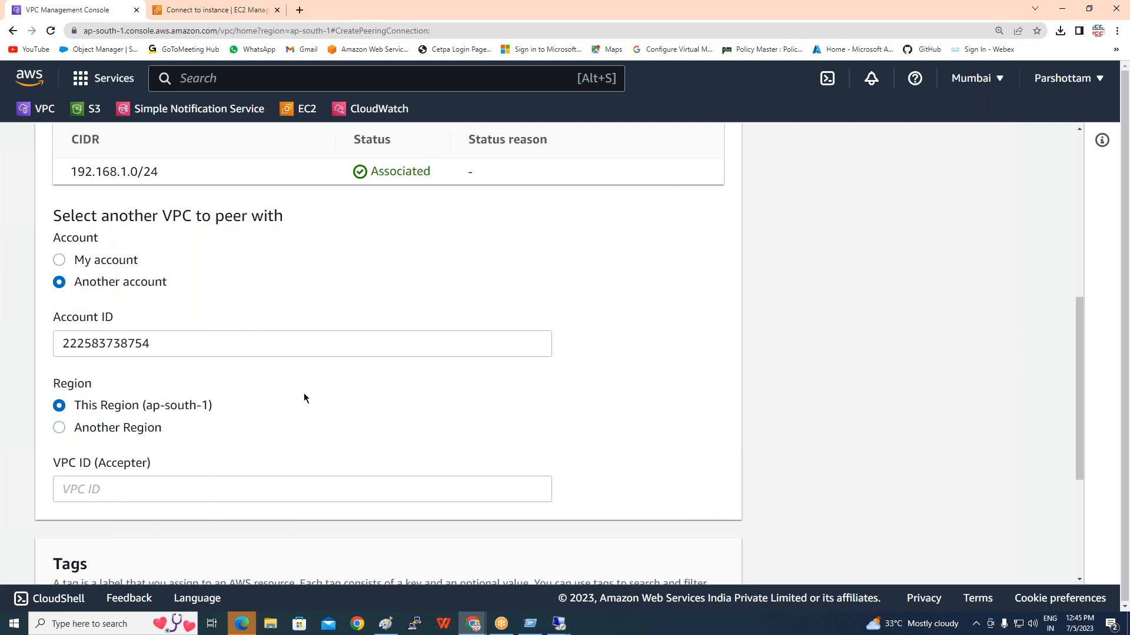
In the second account's console, open Your VPCs in a new tab and copy HO-VPC's VPC ID
scroll(334, 387, down, 2)
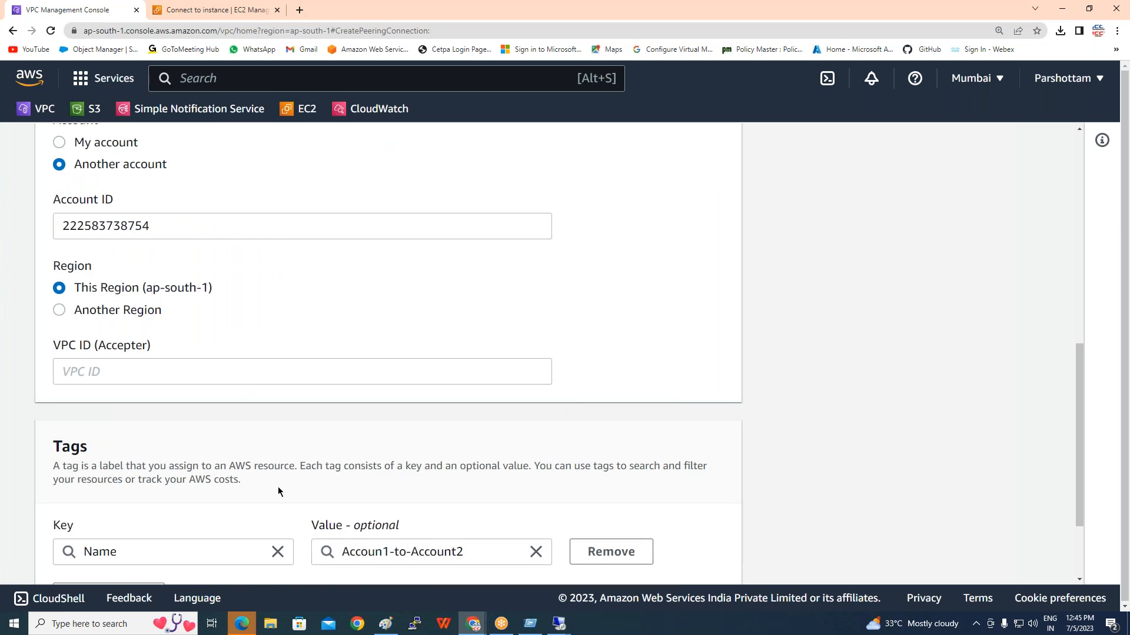
mouse_move(564, 627)
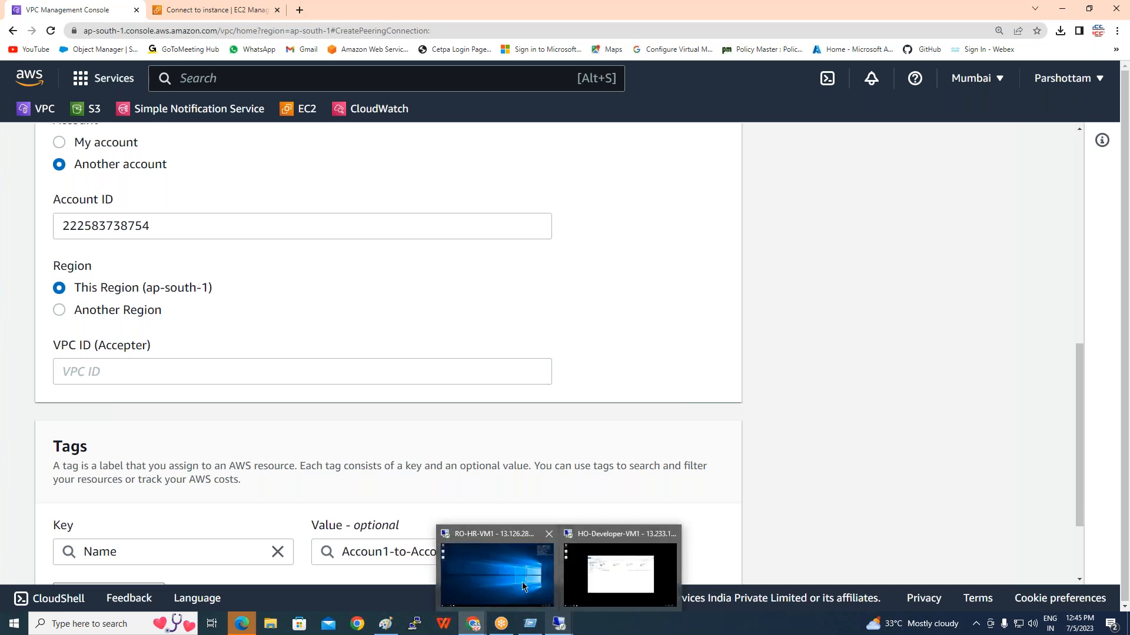
mouse_move(522, 581)
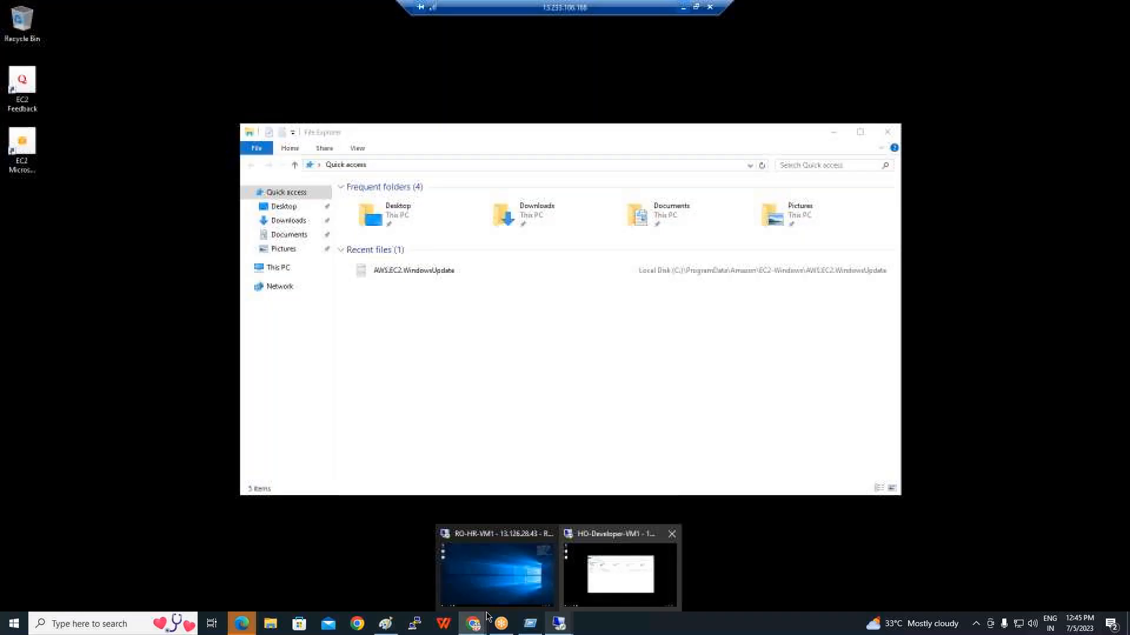
mouse_move(473, 623)
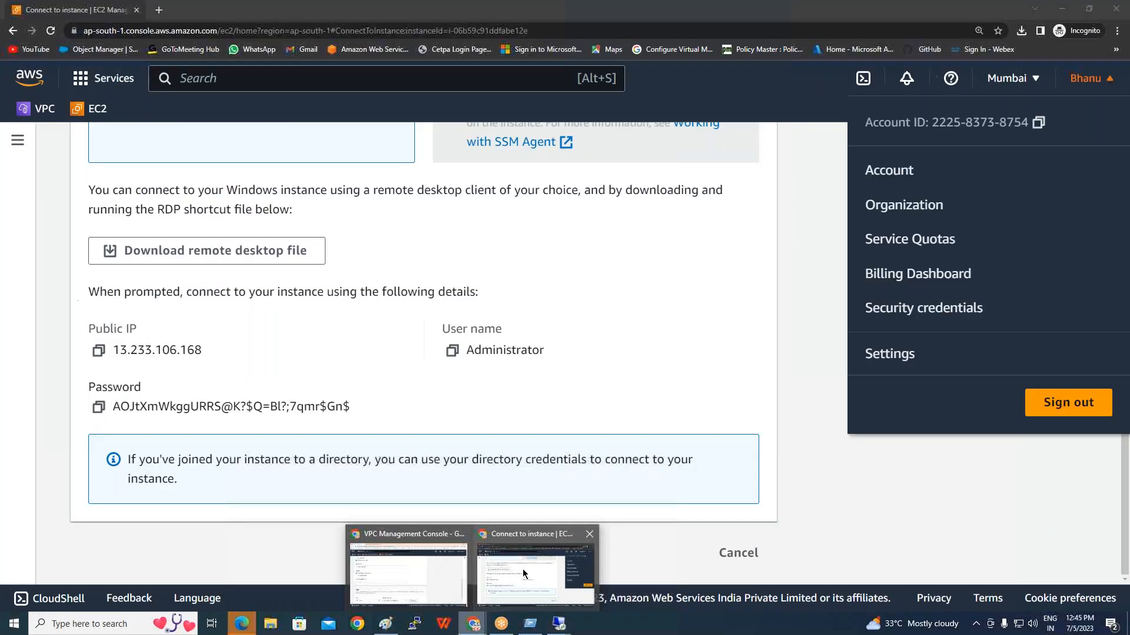
click(523, 569)
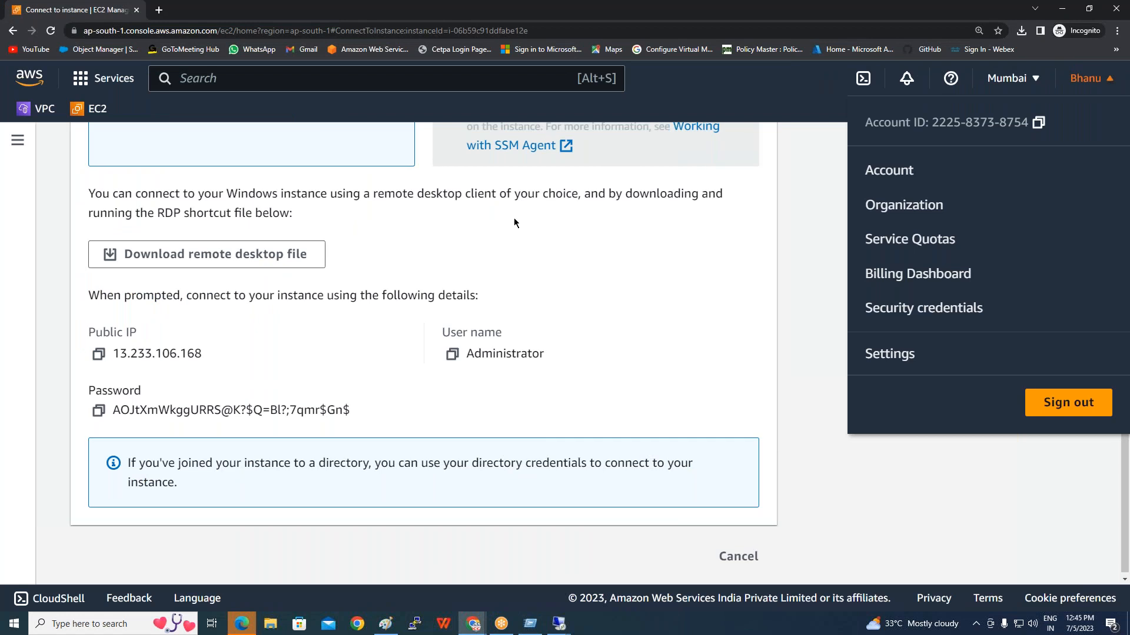
scroll(514, 221, up, 3)
right_click(49, 114)
click(95, 118)
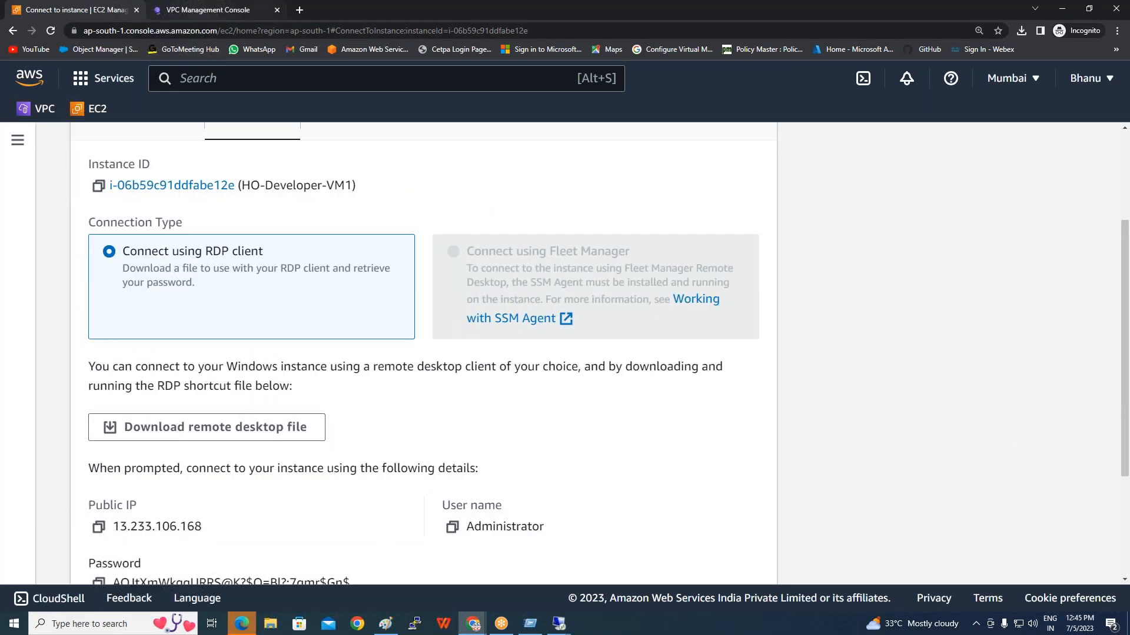
click(221, 15)
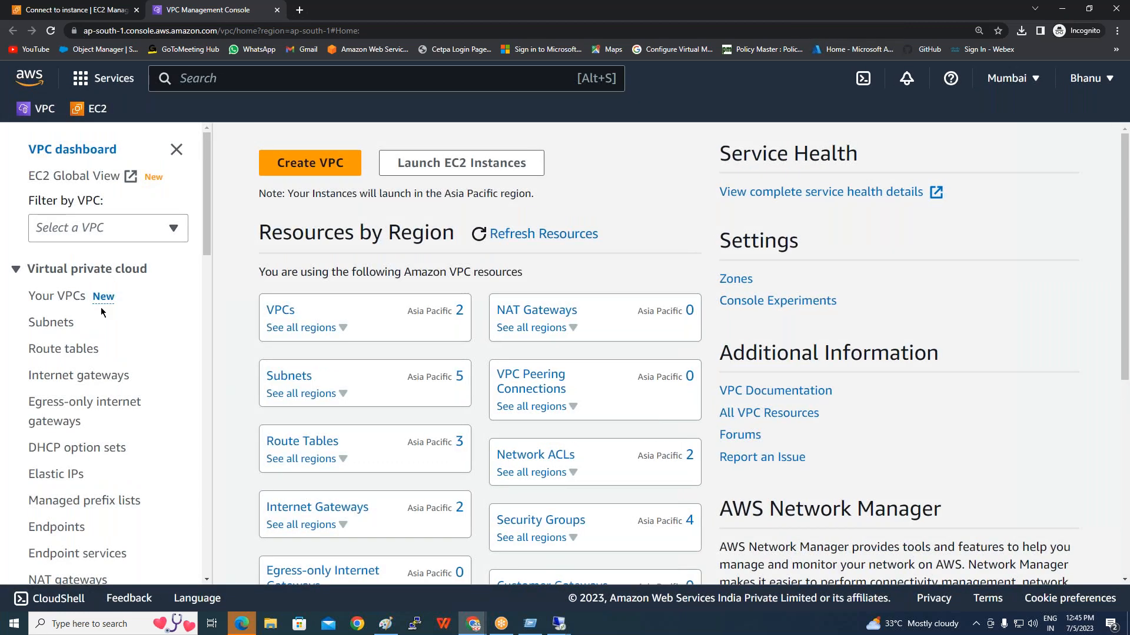
click(47, 296)
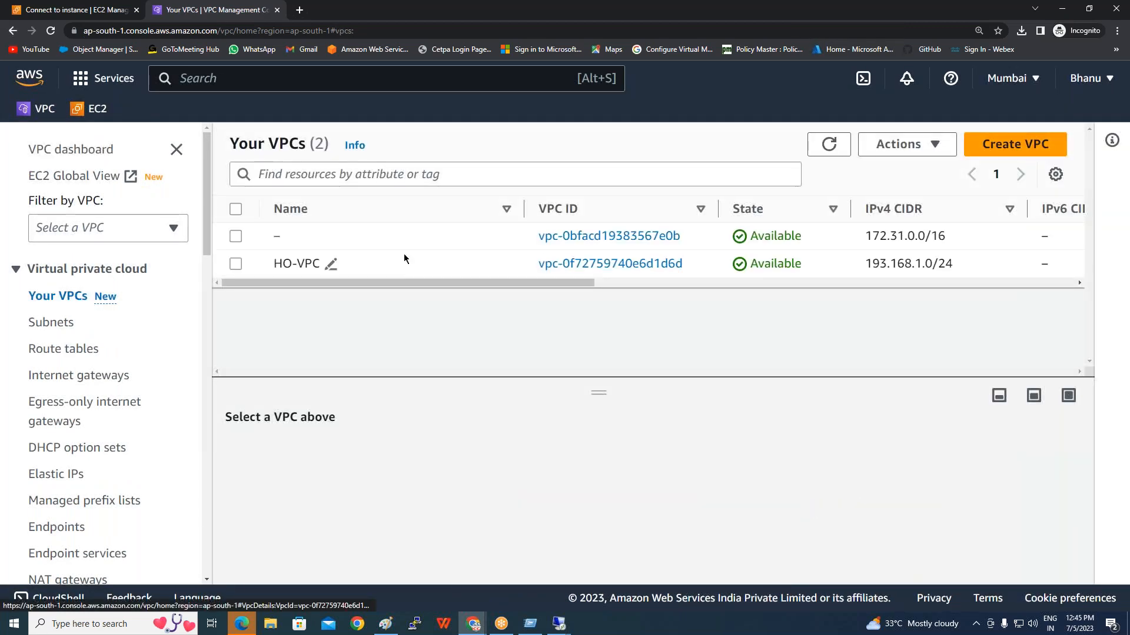
click(235, 264)
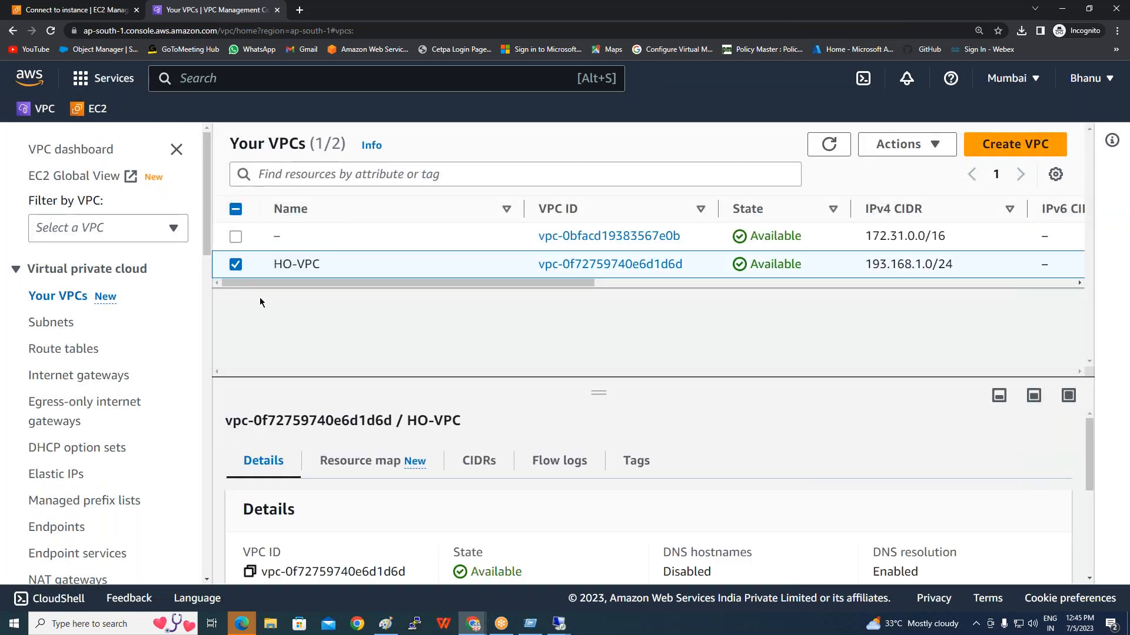
scroll(315, 490, down, 2)
click(249, 455)
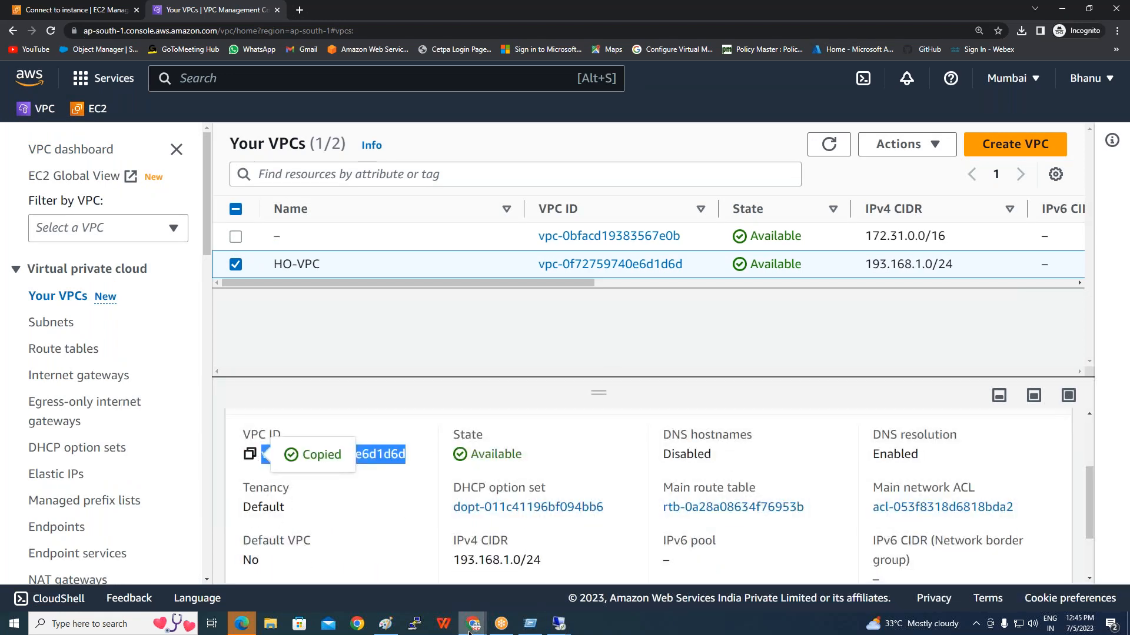
Paste HO-VPC's ID into the VPC ID (Accepter) field of the peering form
mouse_move(471, 630)
click(416, 583)
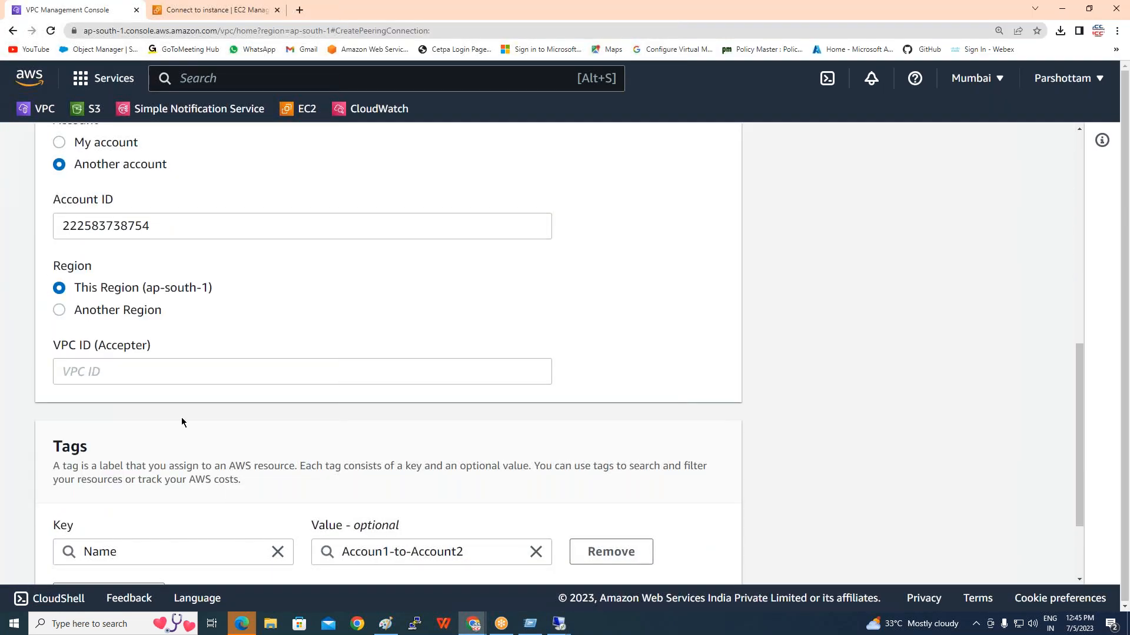
right_click(123, 367)
click(159, 459)
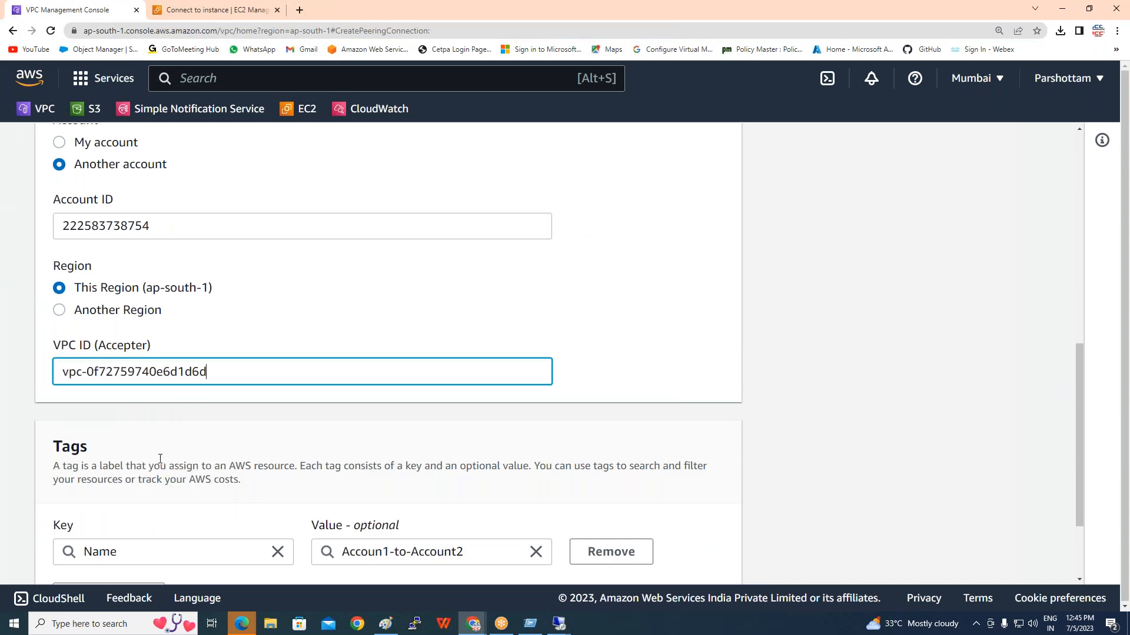
scroll(164, 308, down, 2)
Submit the Accoun1-to-Account2 peering connection request
click(614, 559)
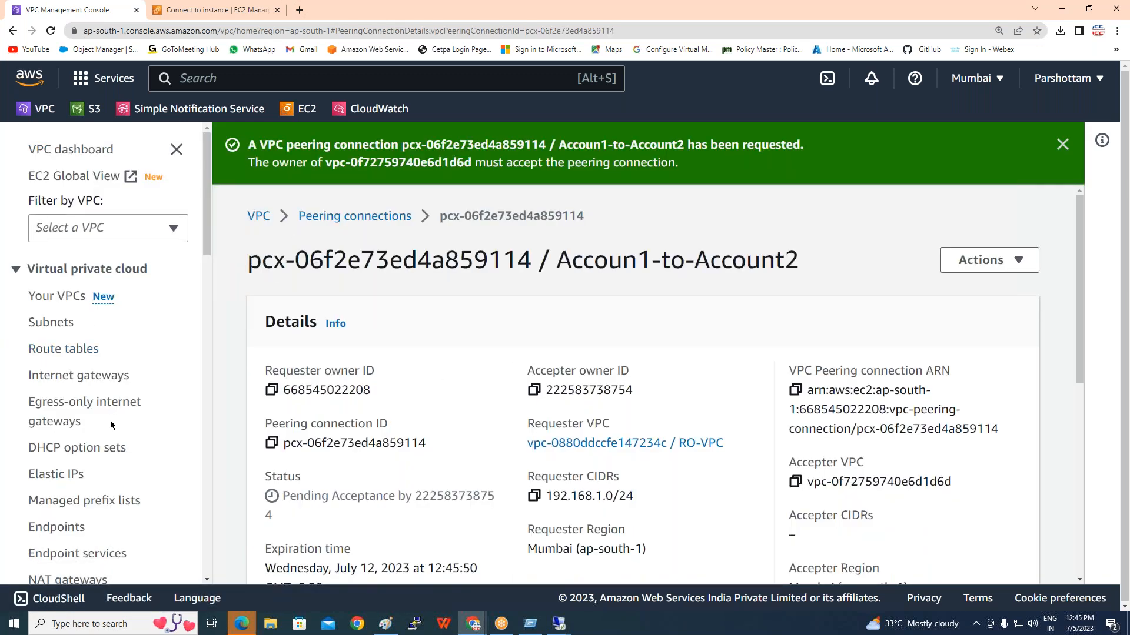
scroll(100, 425, down, 2)
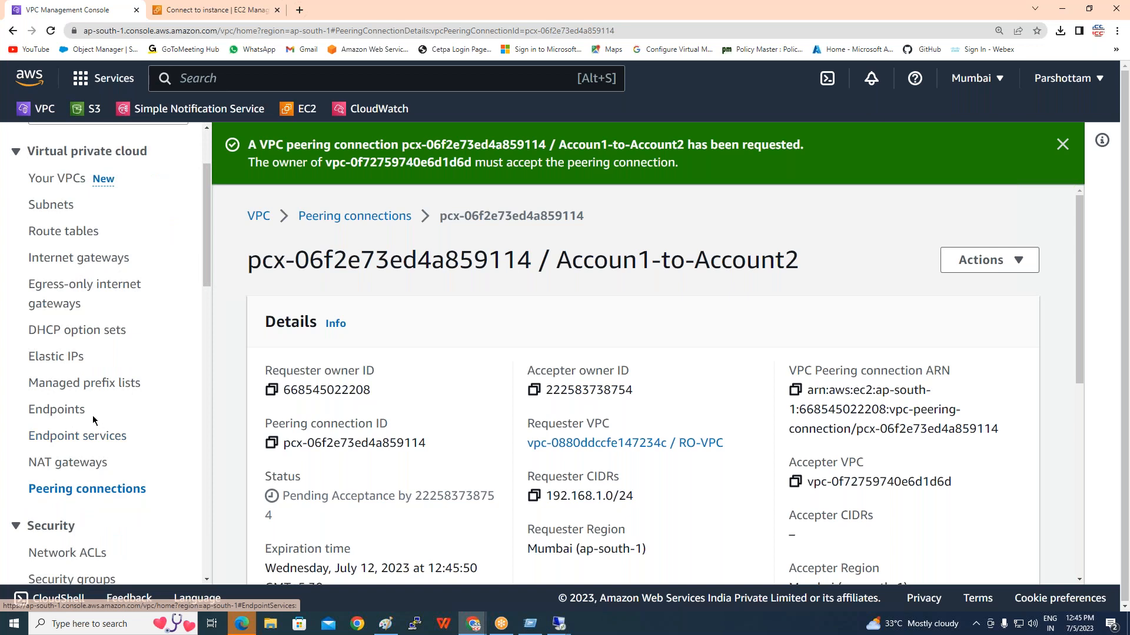
scroll(93, 420, down, 1)
Select Accoun1-to-Account2 in Peering connections, review its actions, then switch to the other account's window
click(46, 436)
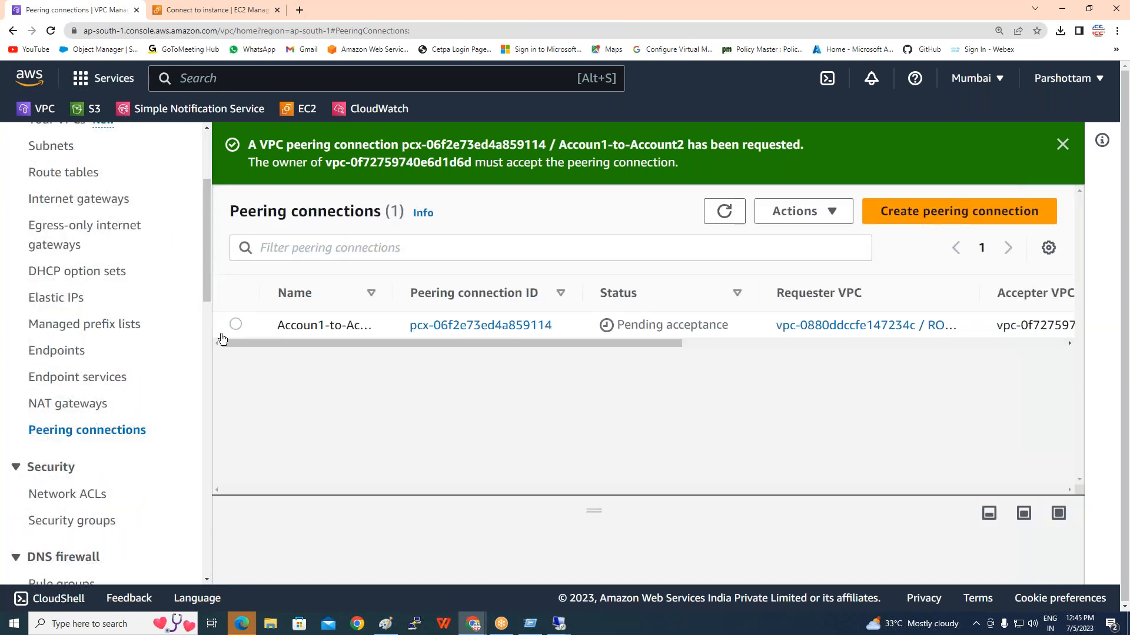
click(325, 325)
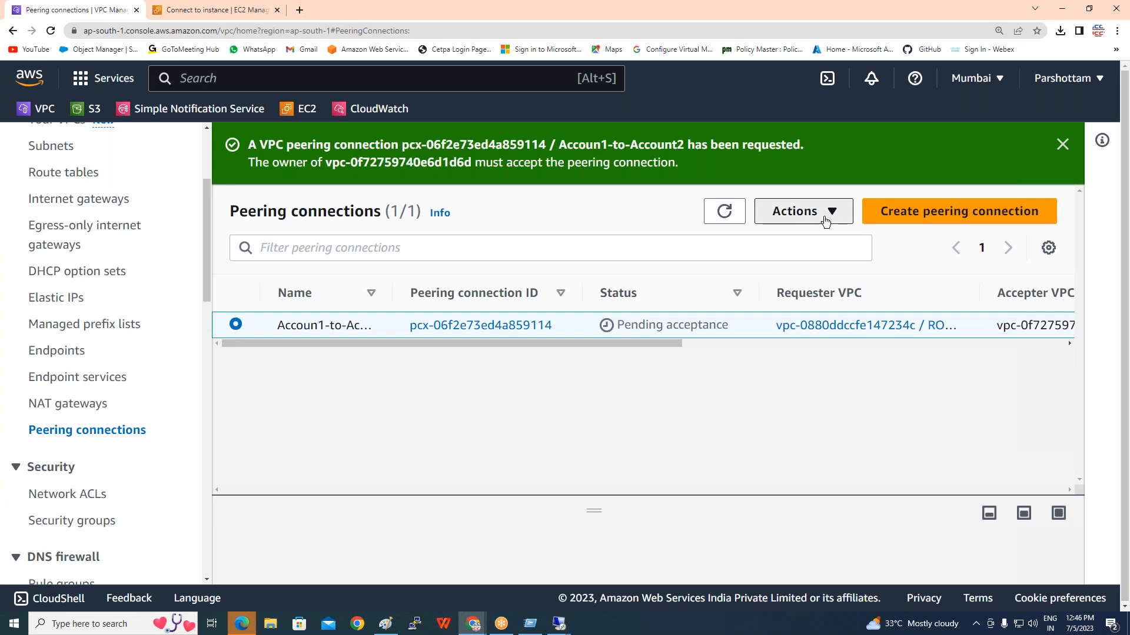
click(825, 222)
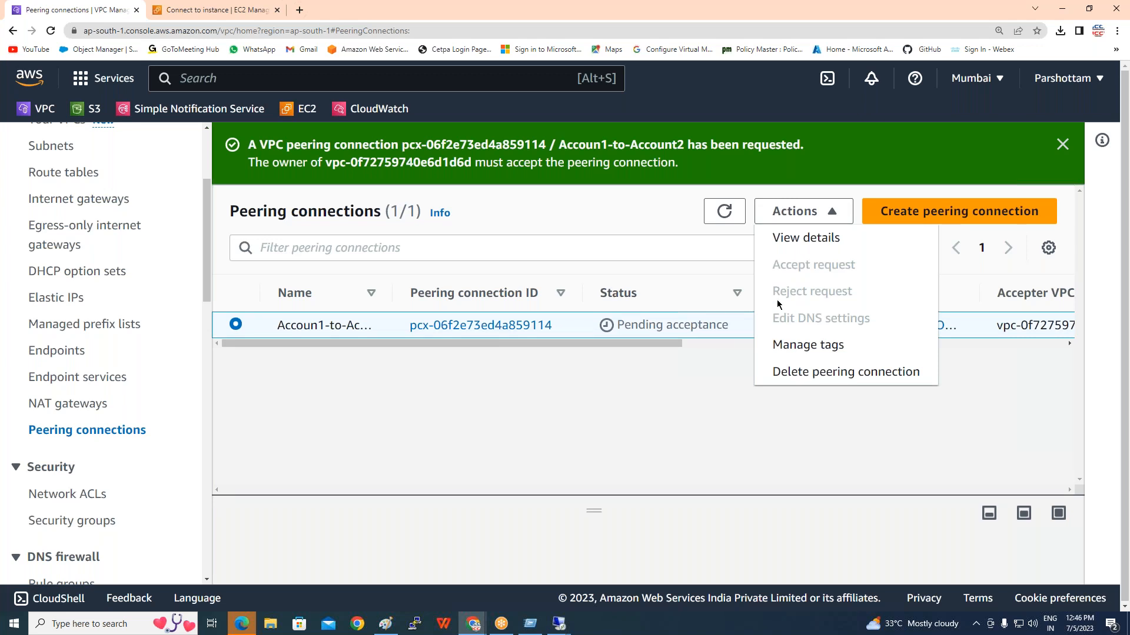
click(509, 430)
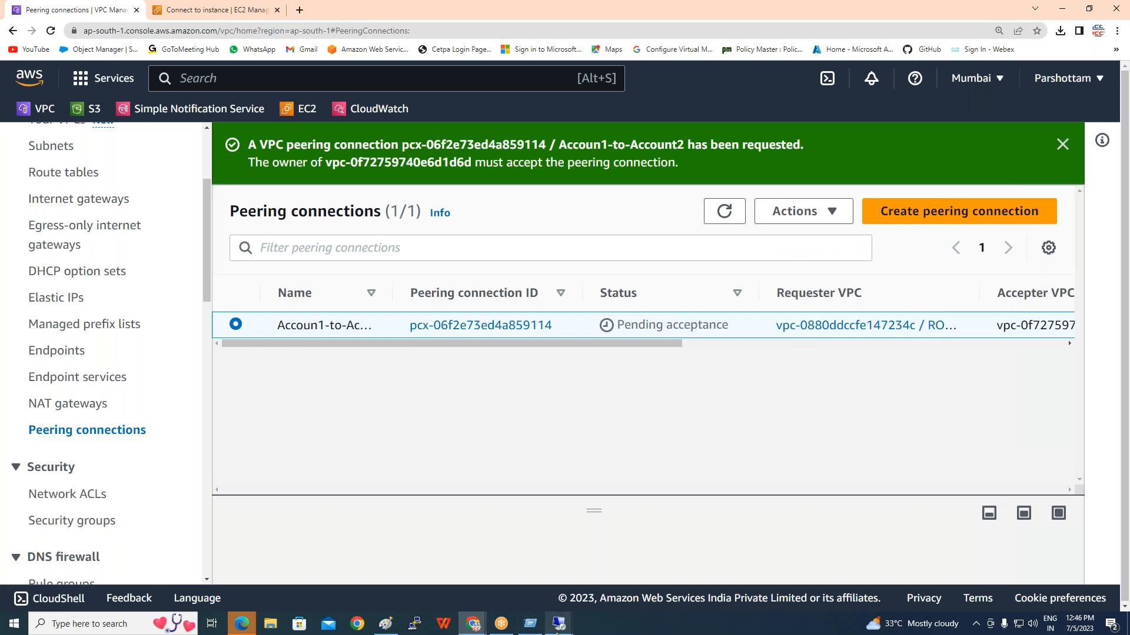
mouse_move(478, 627)
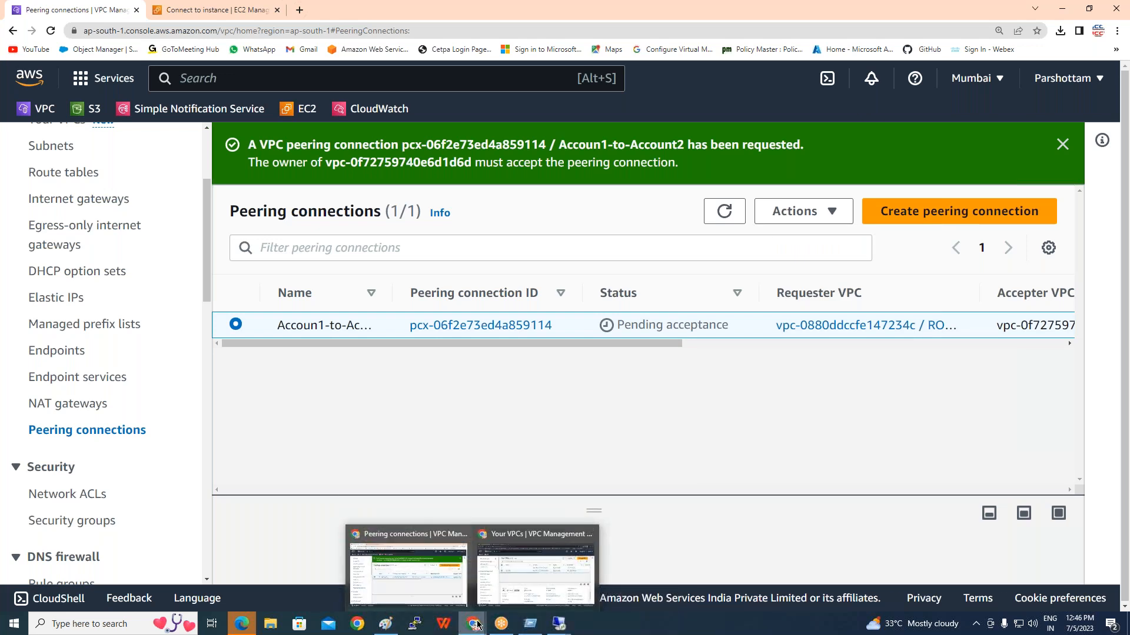
click(536, 567)
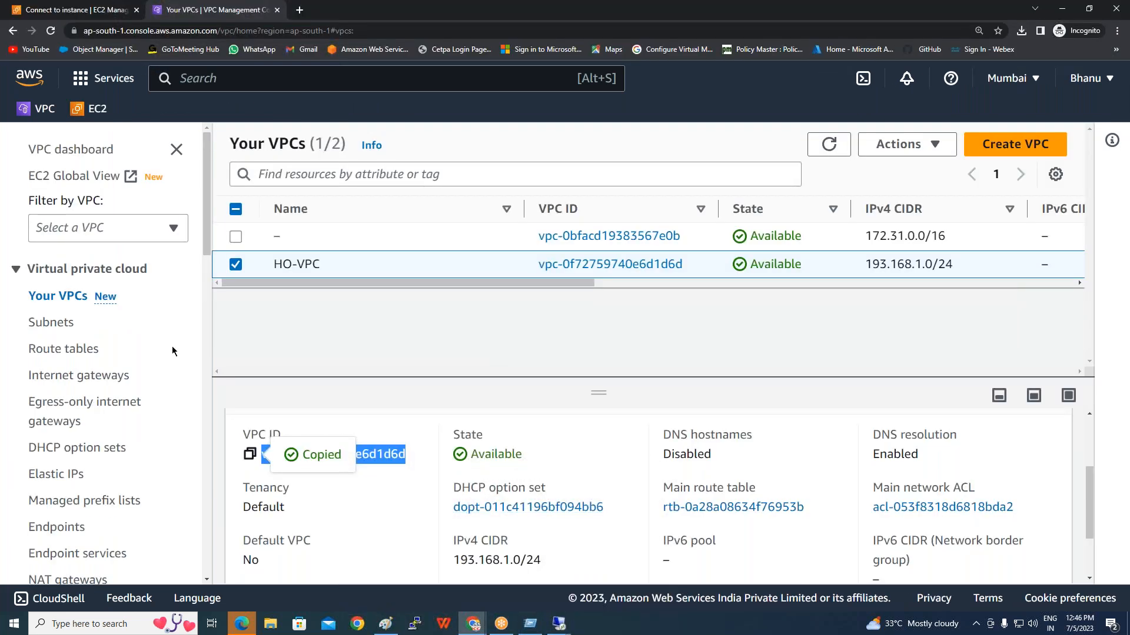
Open the HO account's Peering connections and reload twice to look for the incoming request
scroll(173, 348, down, 2)
click(55, 493)
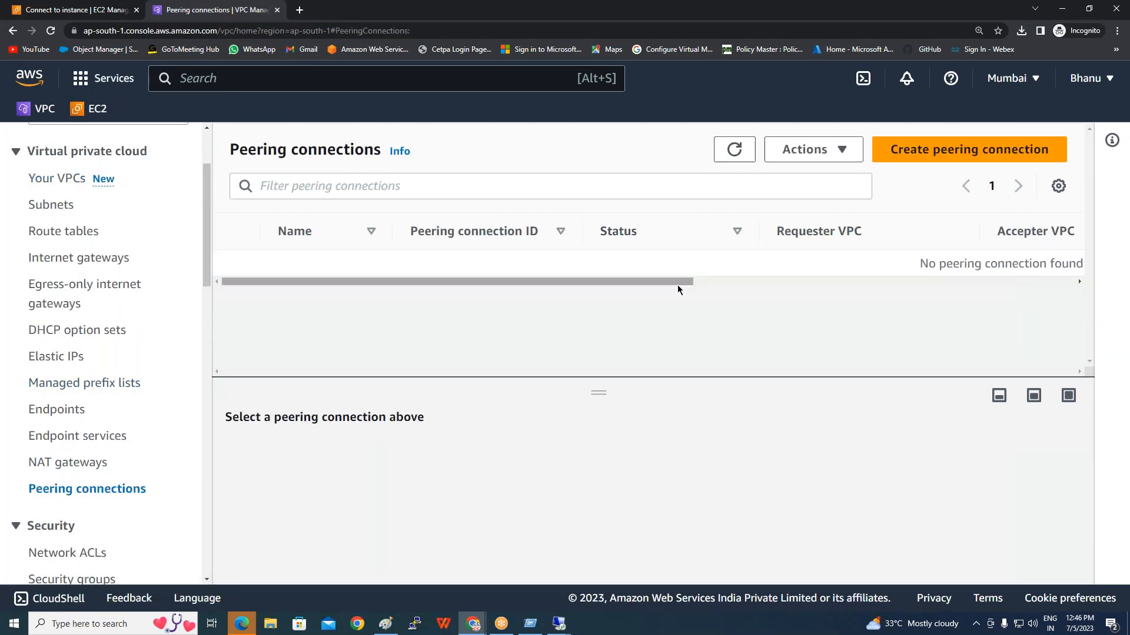
scroll(703, 286, right, 3)
scroll(706, 284, left, 3)
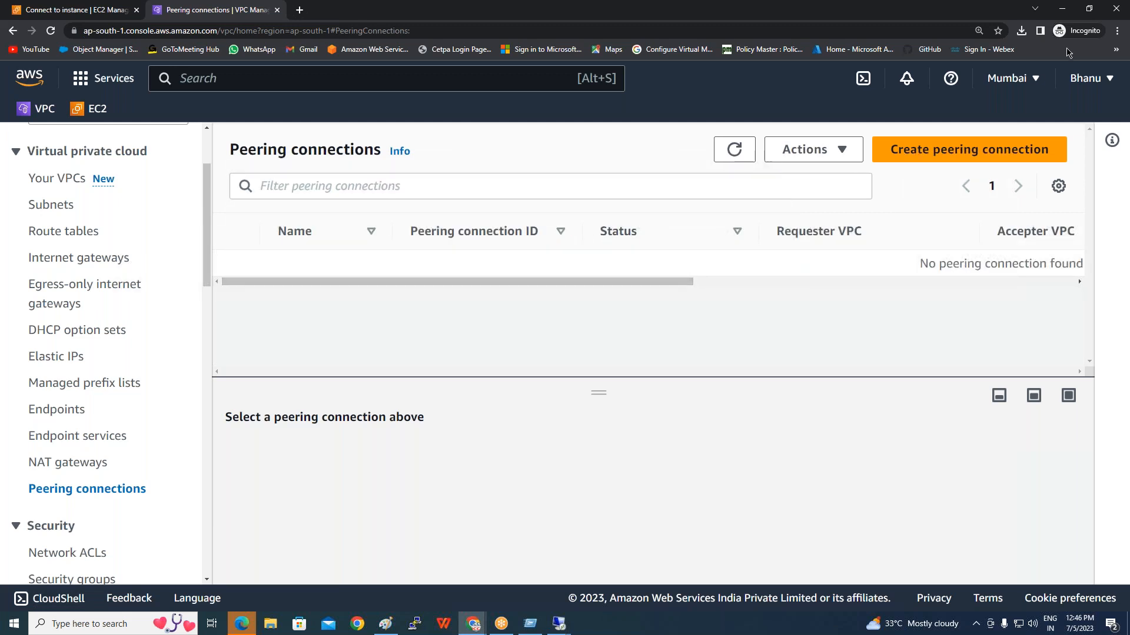
scroll(88, 176, up, 3)
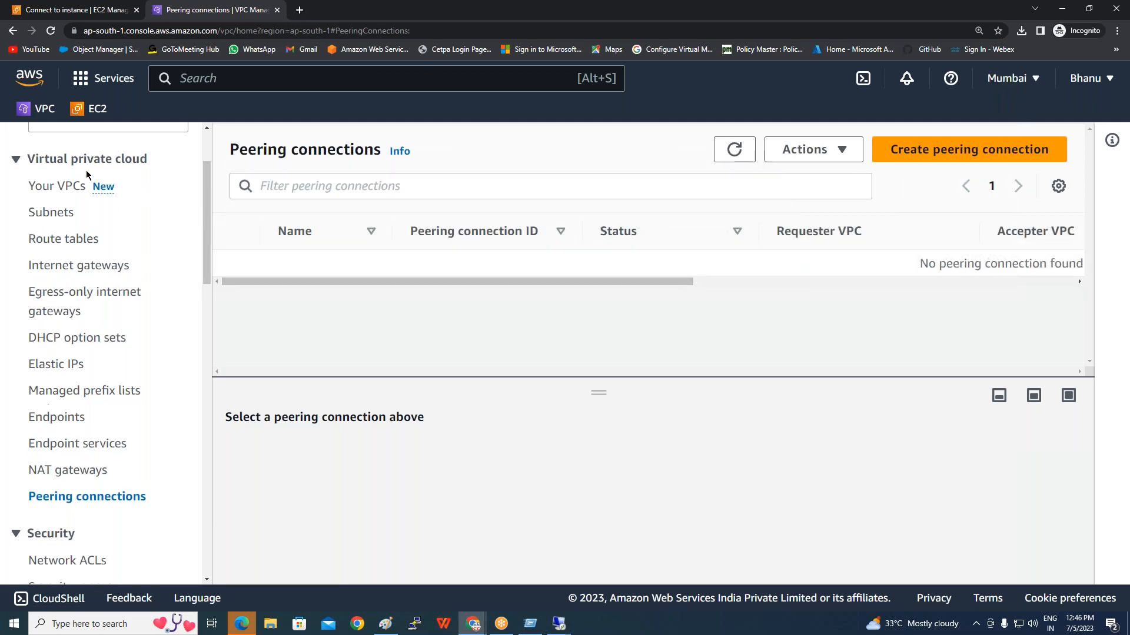
click(50, 31)
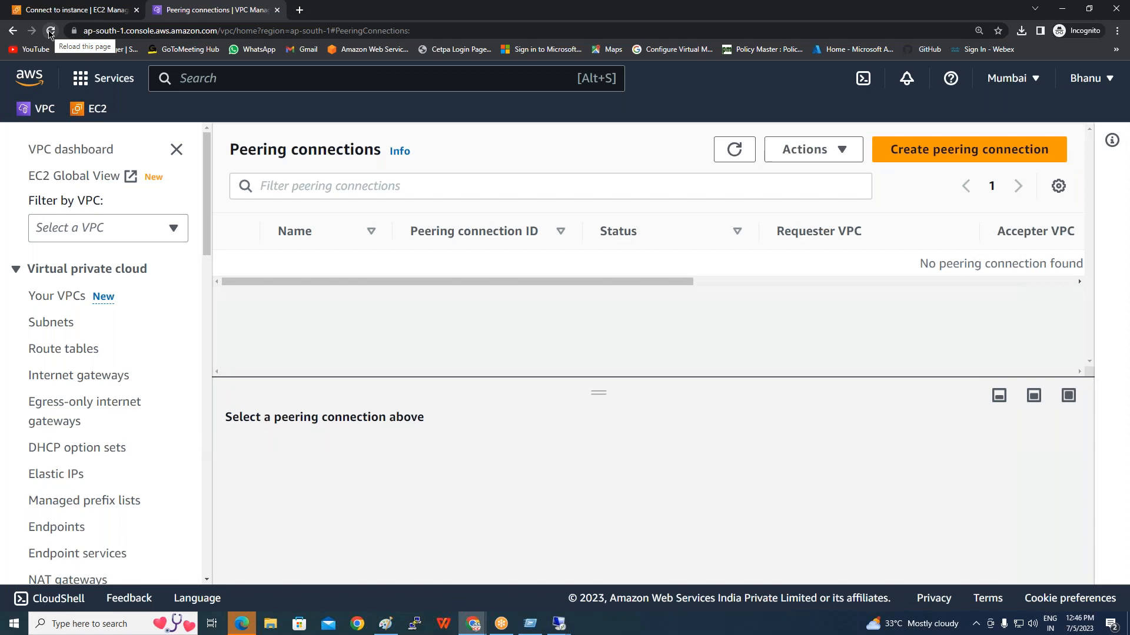
click(52, 32)
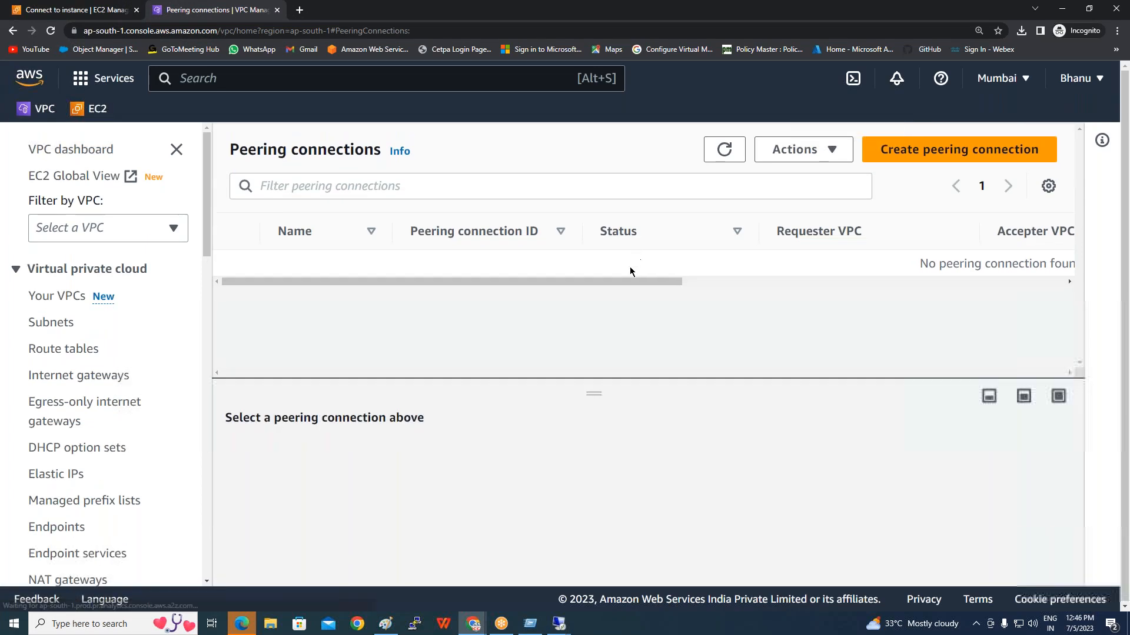
Check Your VPCs, then return to the still-empty Peering connections list
drag(334, 281, 431, 286)
click(431, 285)
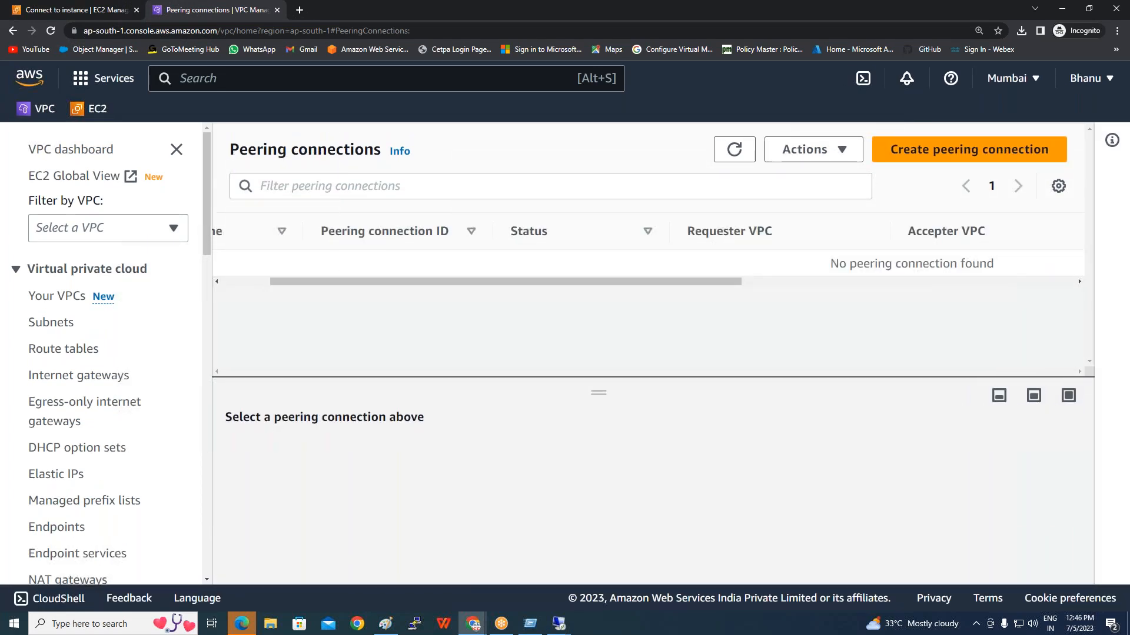
mouse_move(207, 223)
mouse_down()
mouse_move(194, 431)
mouse_move(188, 323)
mouse_move(206, 243)
mouse_up()
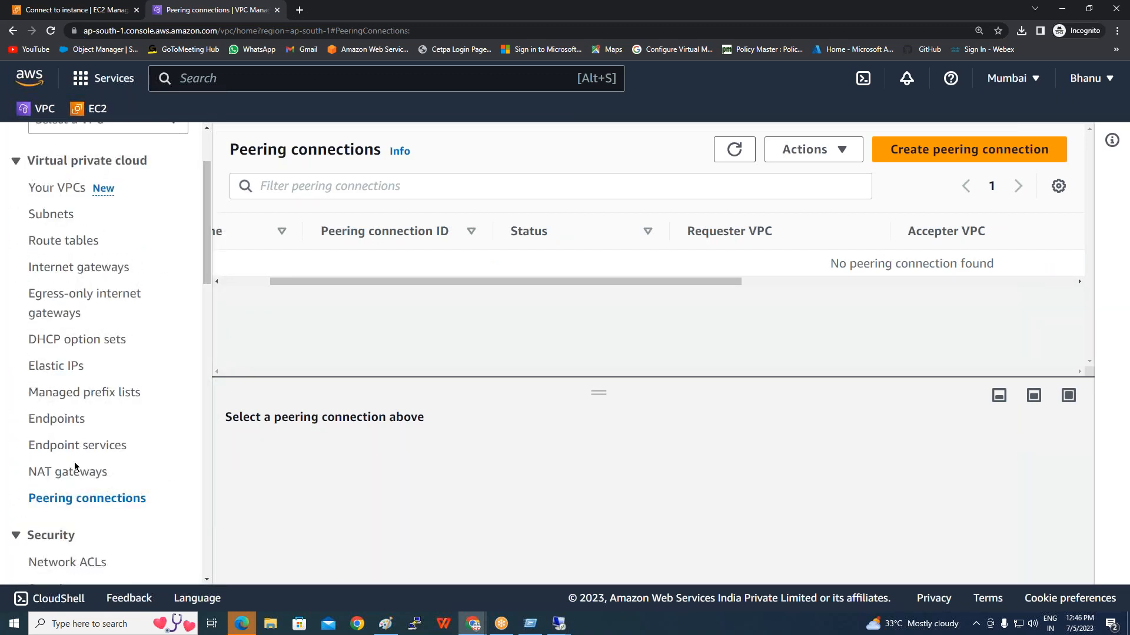
click(58, 190)
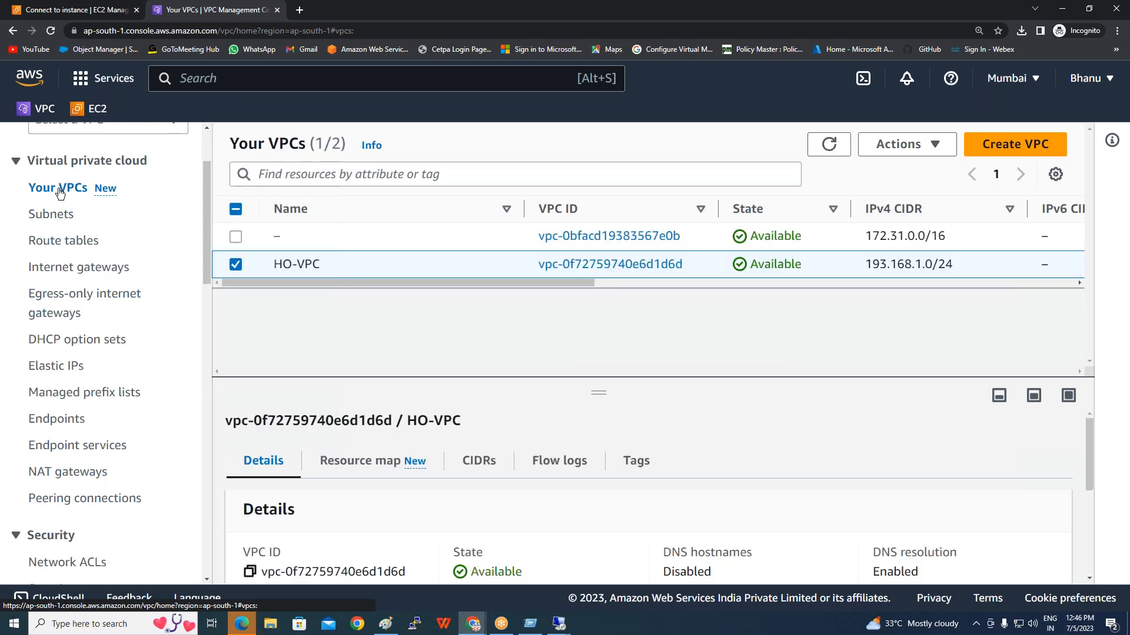
scroll(37, 366, down, 2)
click(77, 383)
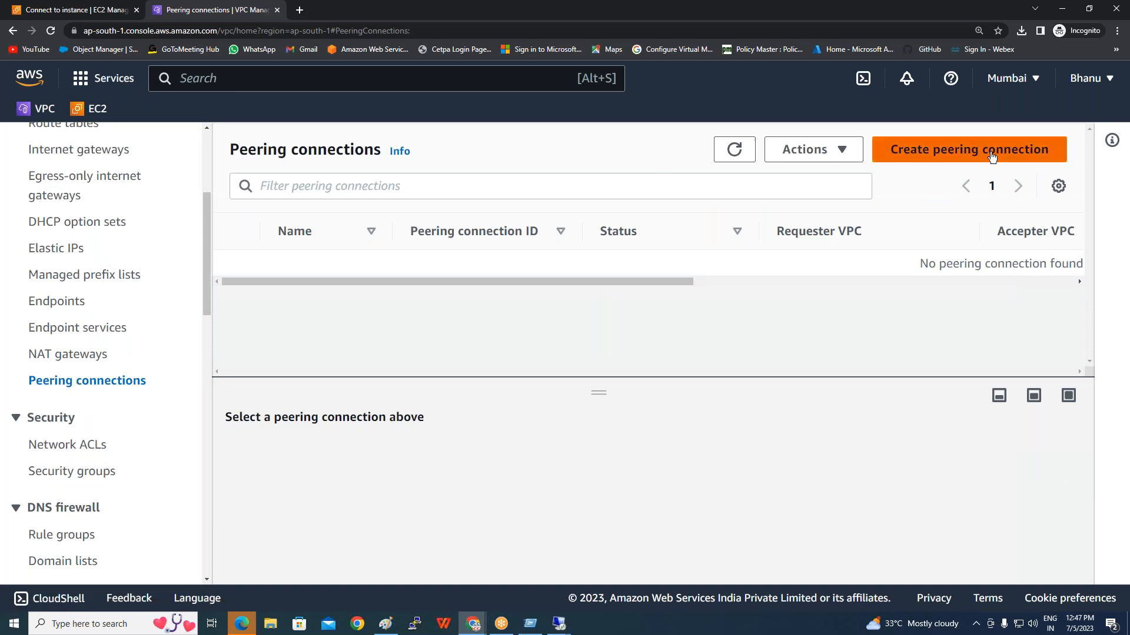
Start a peering connection named Account1-2 with HO-VPC as requester, targeting another account
click(1051, 152)
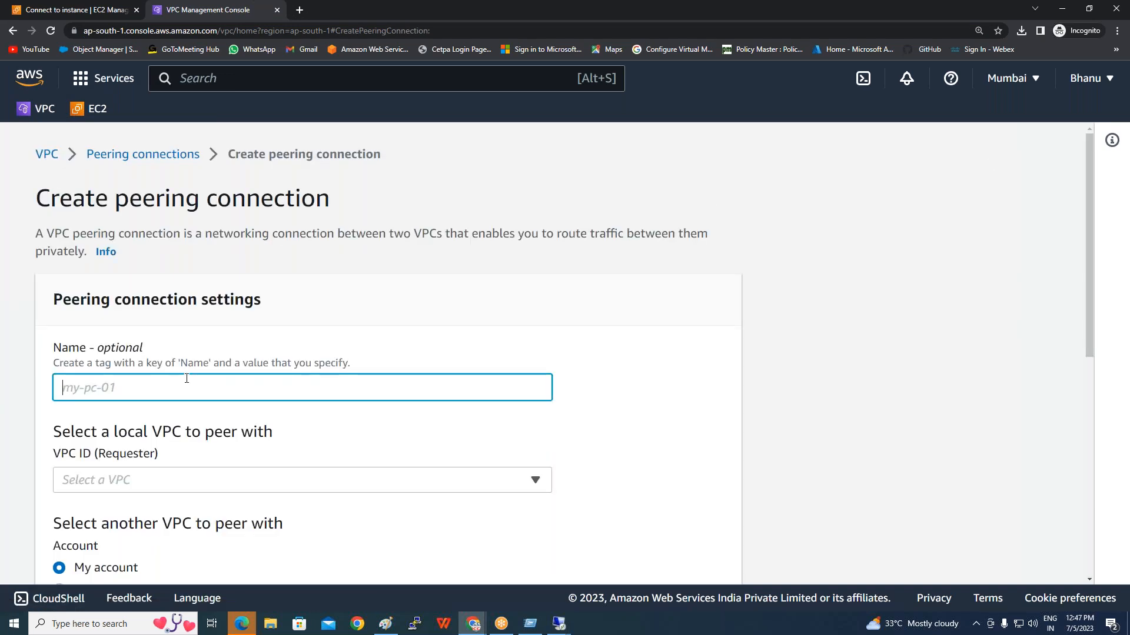
text(Account1-2)
click(282, 485)
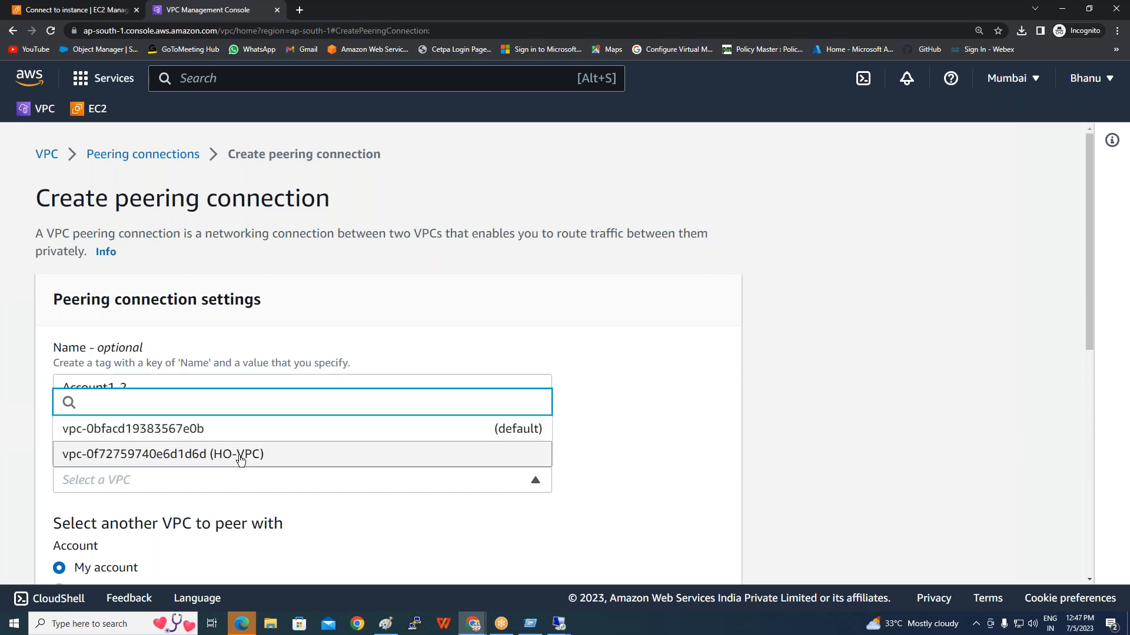
click(233, 462)
scroll(674, 421, down, 4)
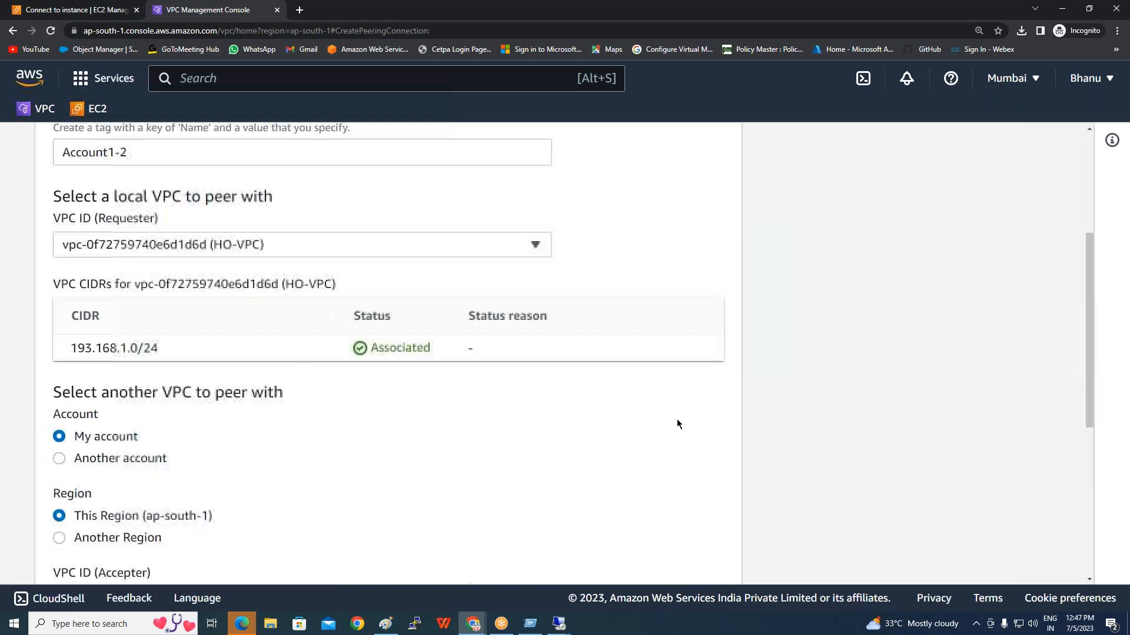
scroll(284, 383, down, 3)
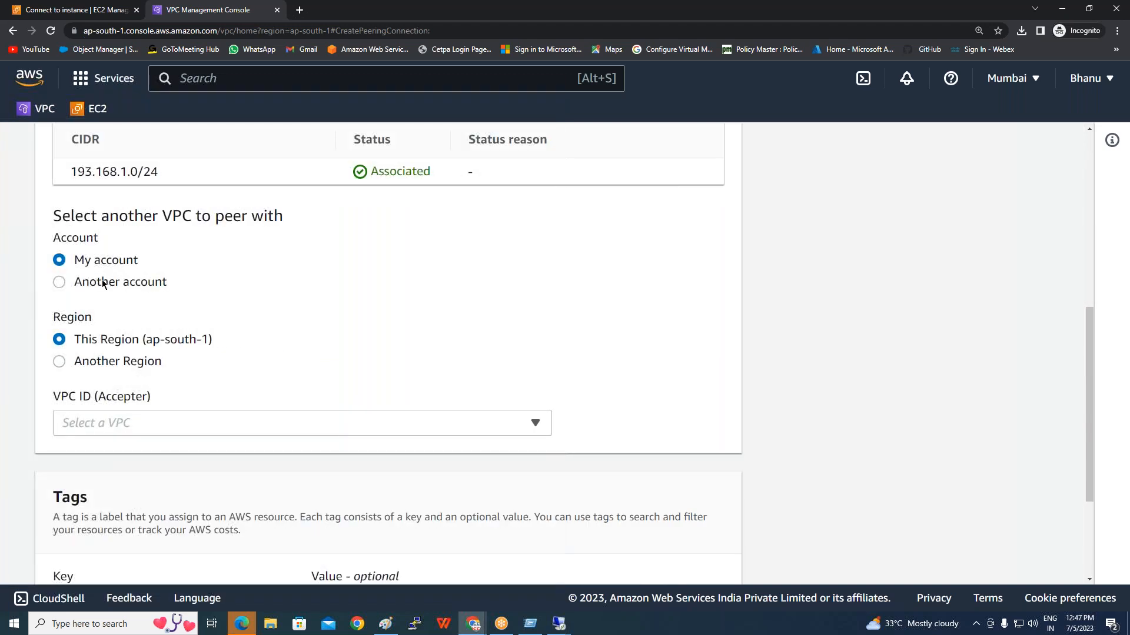
click(103, 284)
Copy the first account's ID from its account menu and paste it into Account ID
click(156, 346)
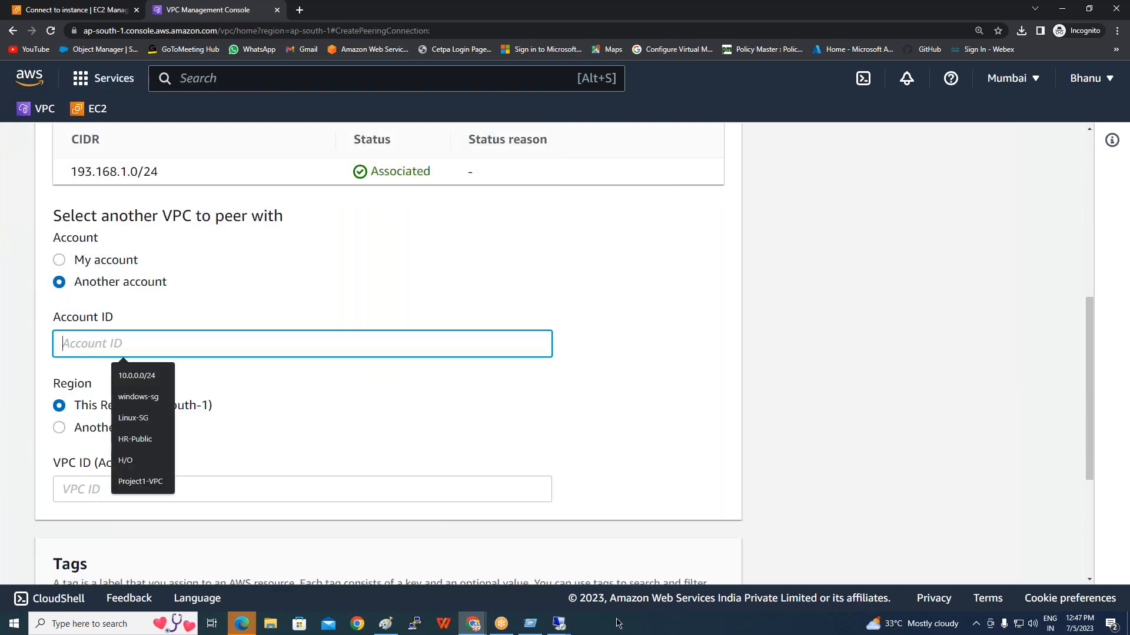
mouse_move(561, 628)
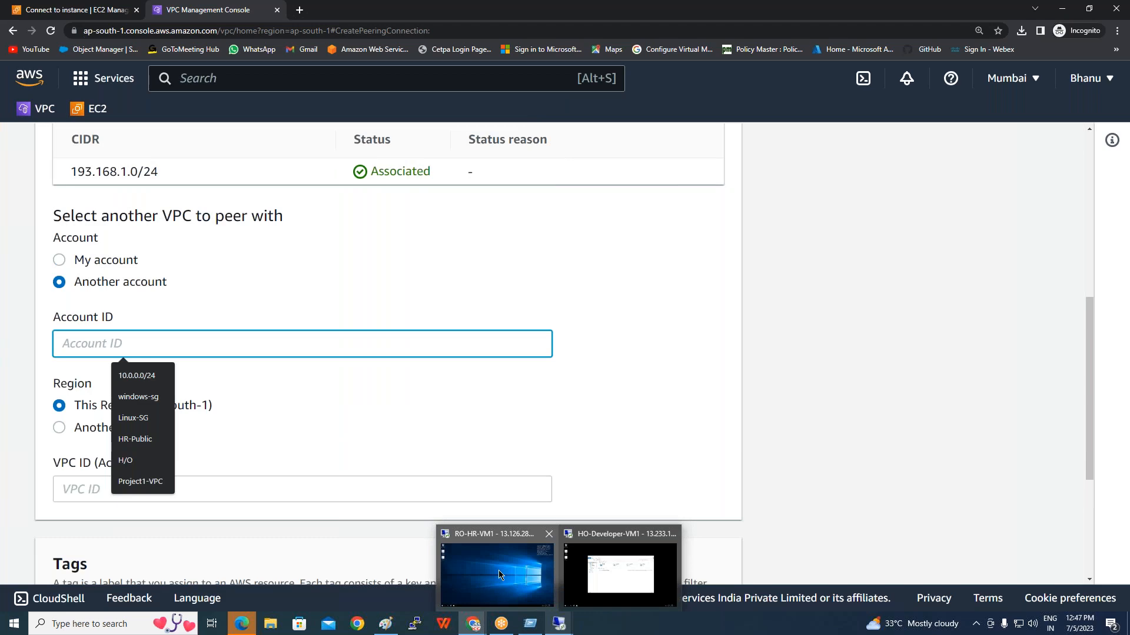
mouse_move(605, 577)
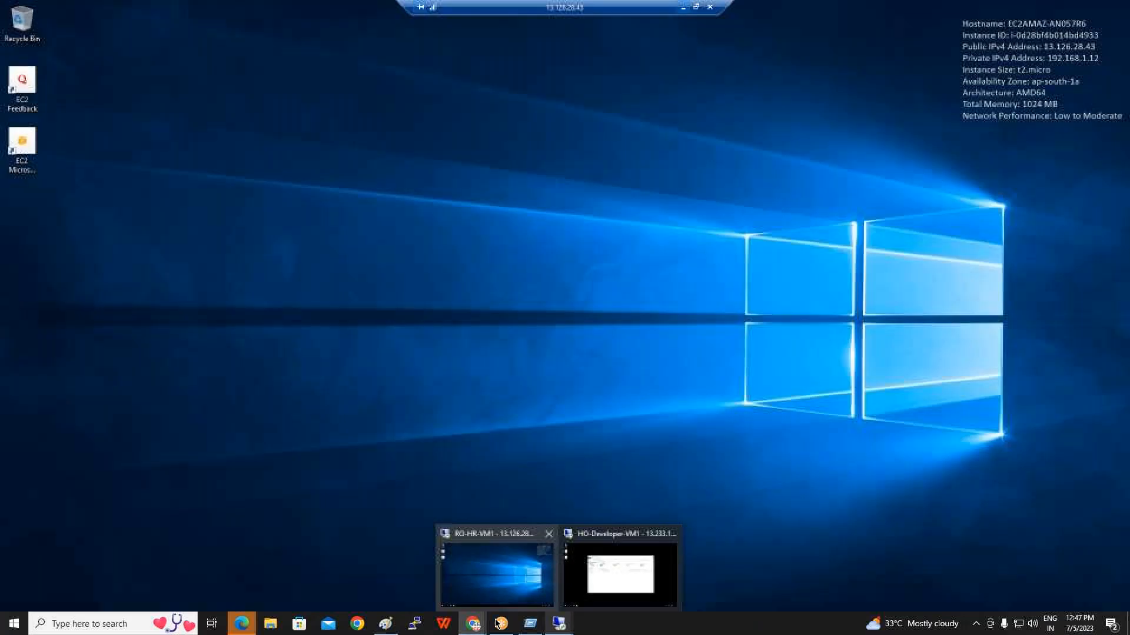
mouse_move(472, 624)
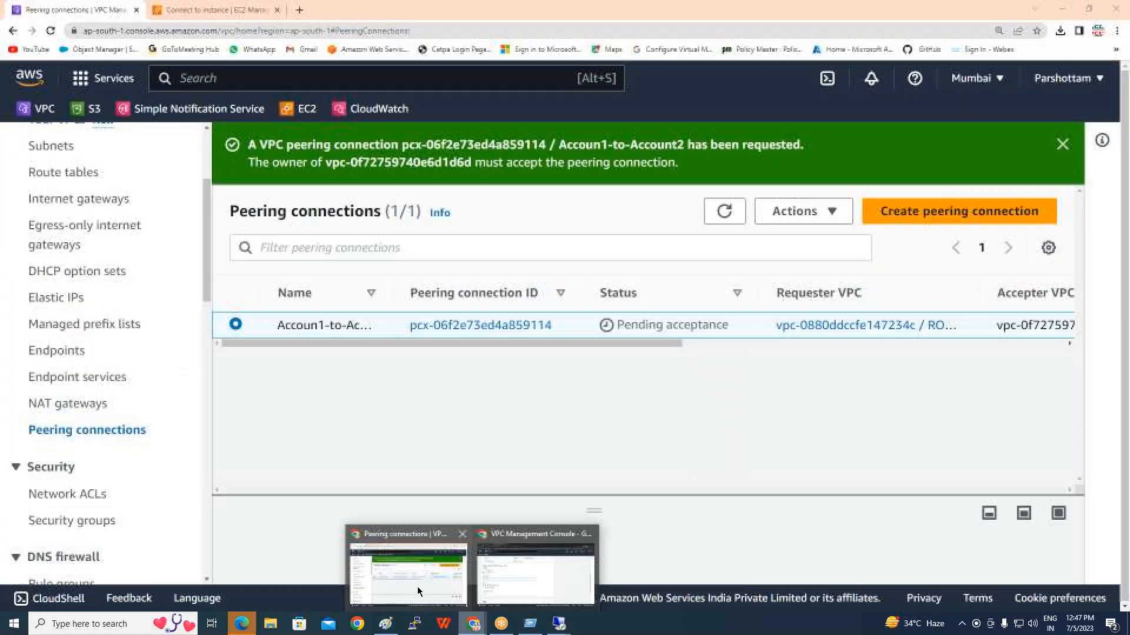
click(417, 587)
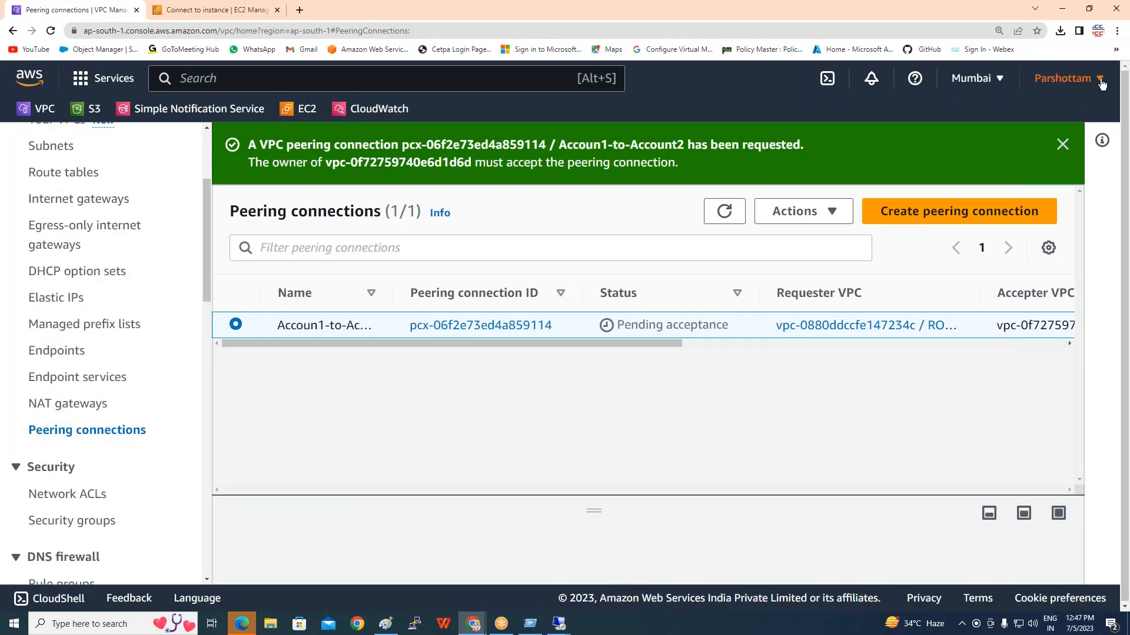
click(1065, 78)
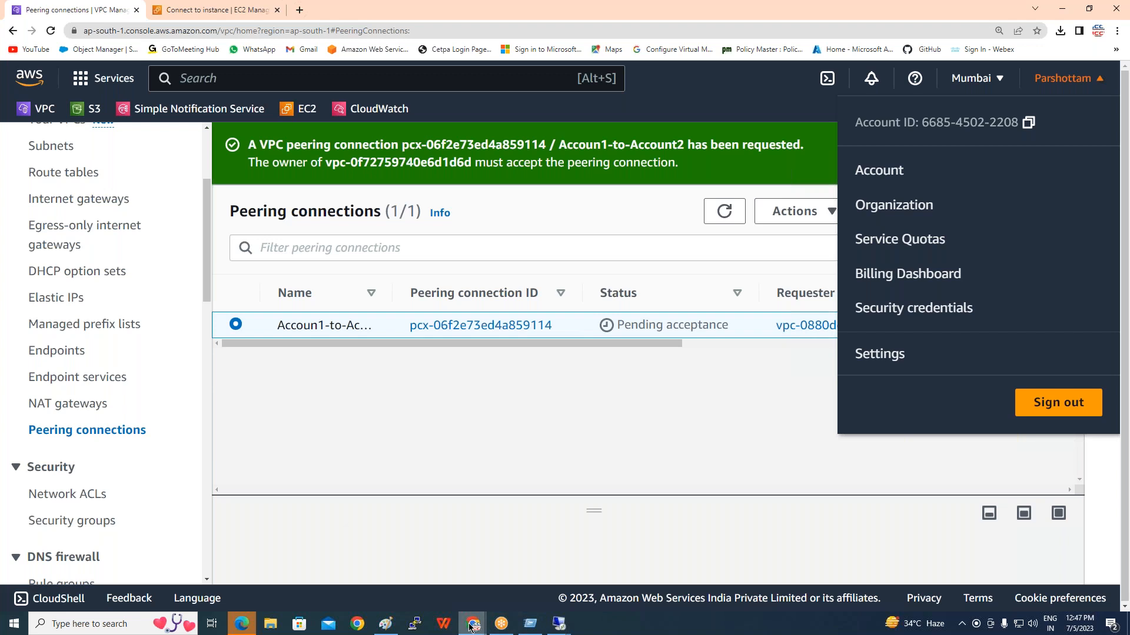
click(534, 535)
right_click(173, 340)
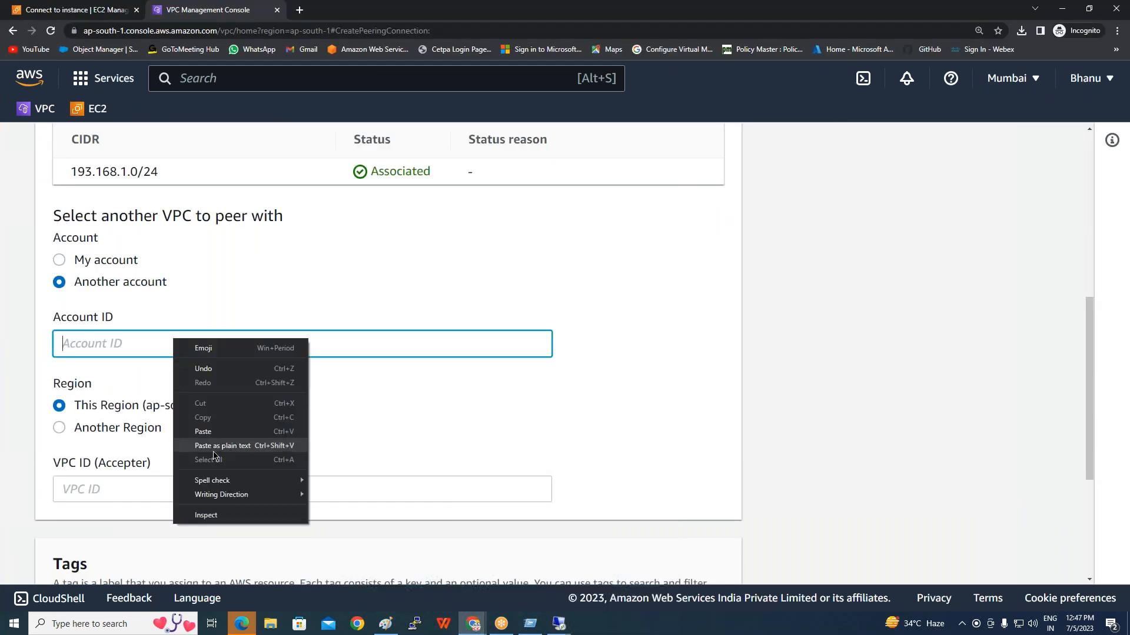
click(204, 432)
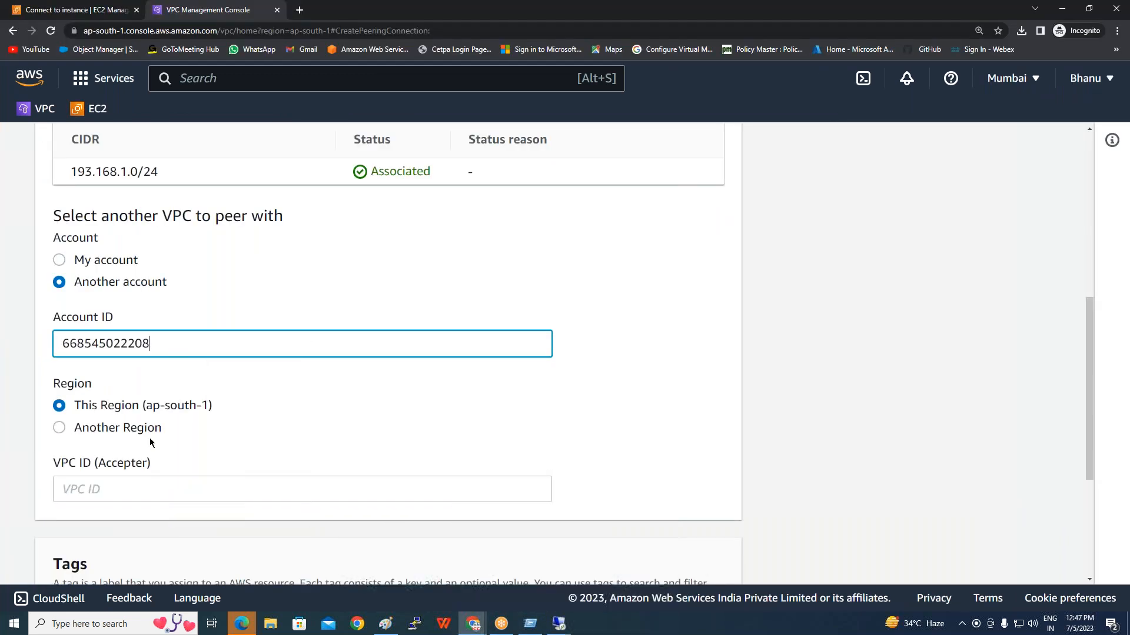
Move to the accepter VPC ID field and switch to the other account's browser window
click(117, 490)
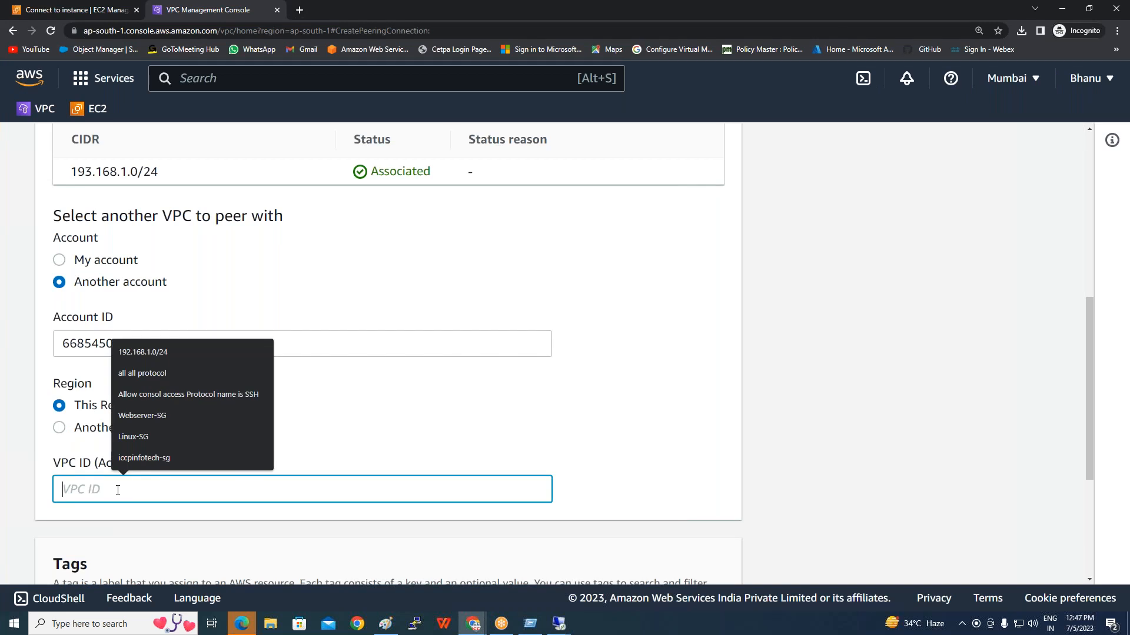
click(77, 10)
scroll(271, 263, up, 3)
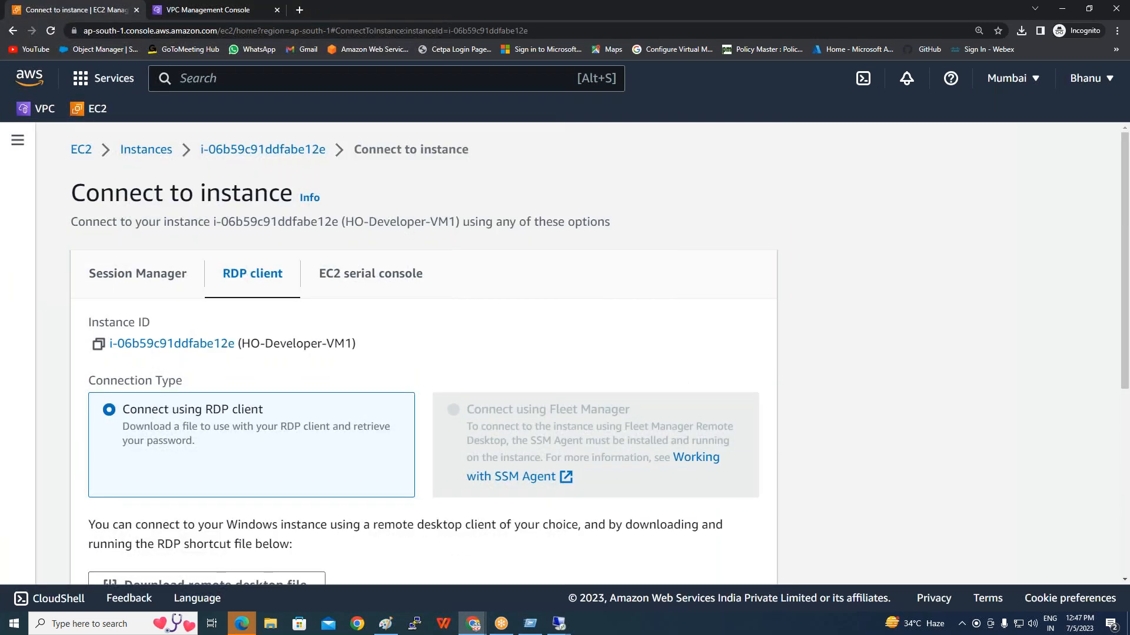
click(471, 625)
click(409, 568)
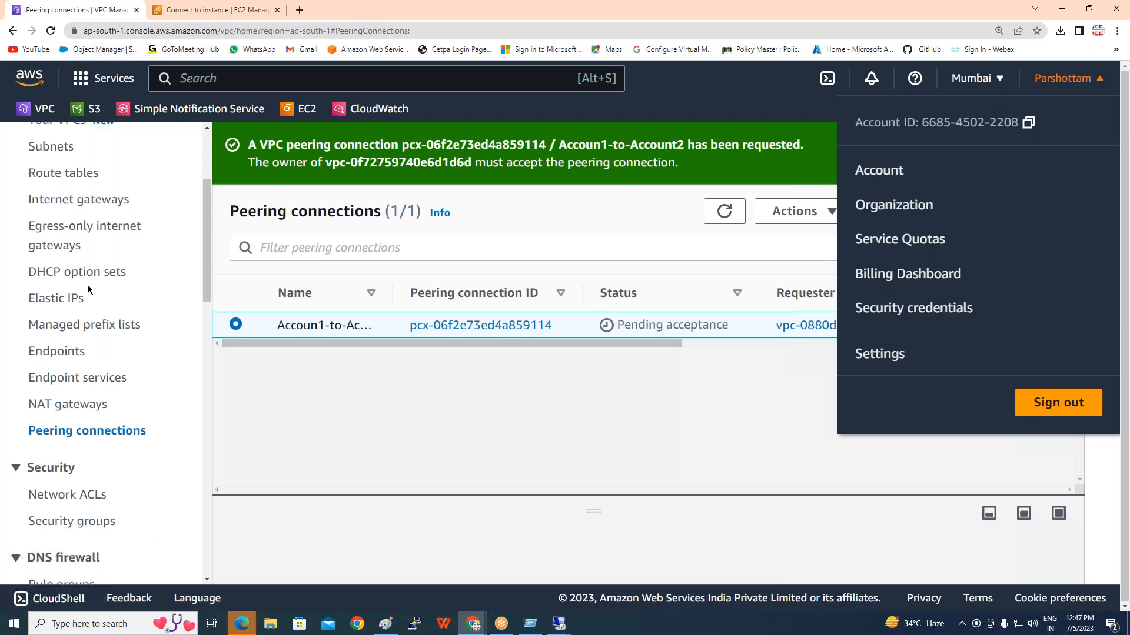
scroll(87, 285, up, 2)
Copy RO-VPC's VPC ID, vpc-0880ddccfe147234c, from this account's VPC list
click(48, 238)
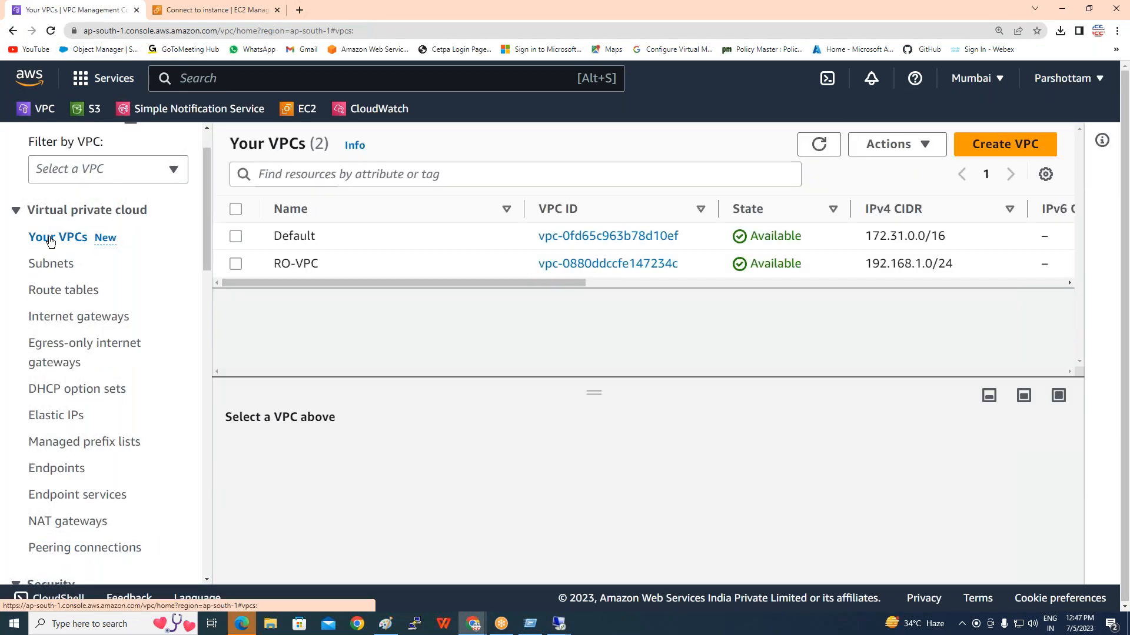
click(234, 264)
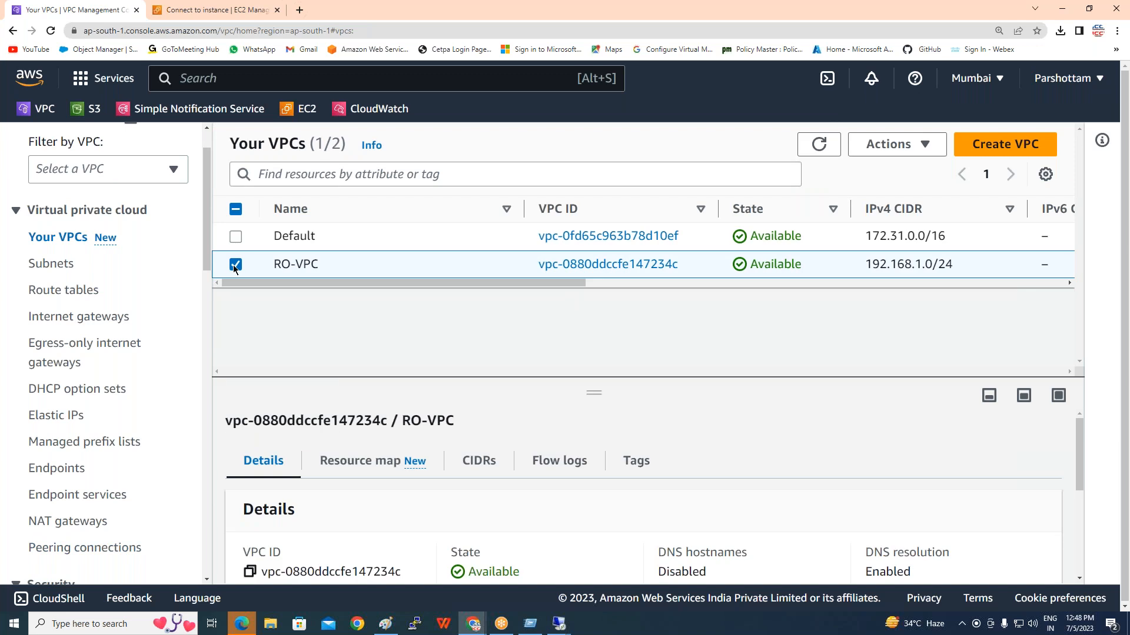
click(250, 572)
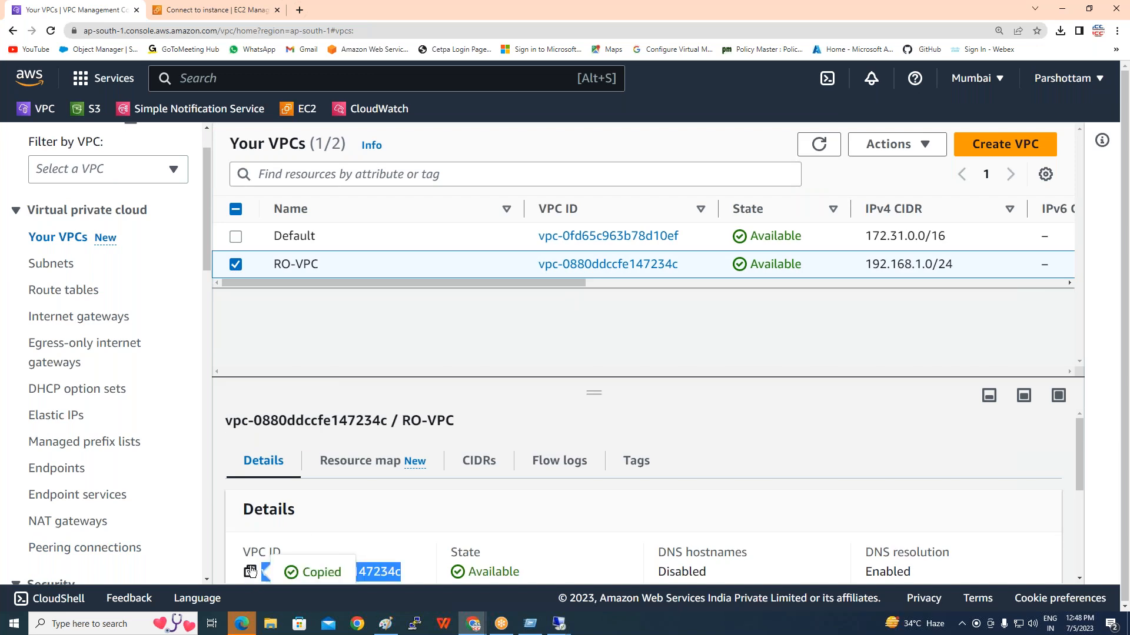
mouse_move(474, 624)
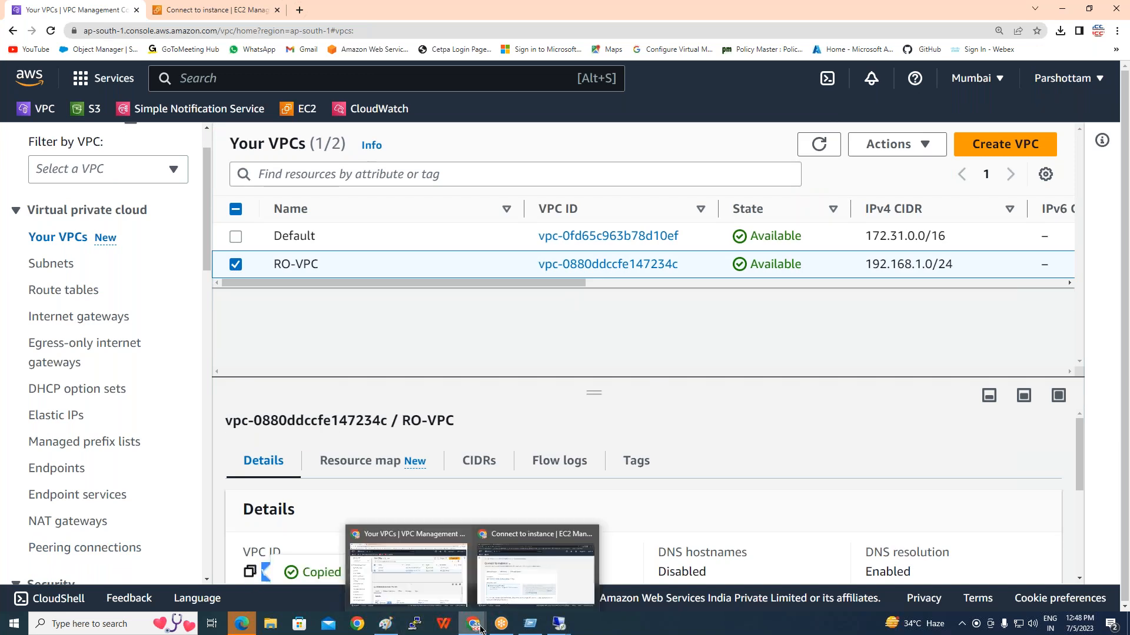
click(552, 562)
Paste the ID into VPC ID (Accepter) and create the Account1-2 peering request
scroll(310, 424, down, 5)
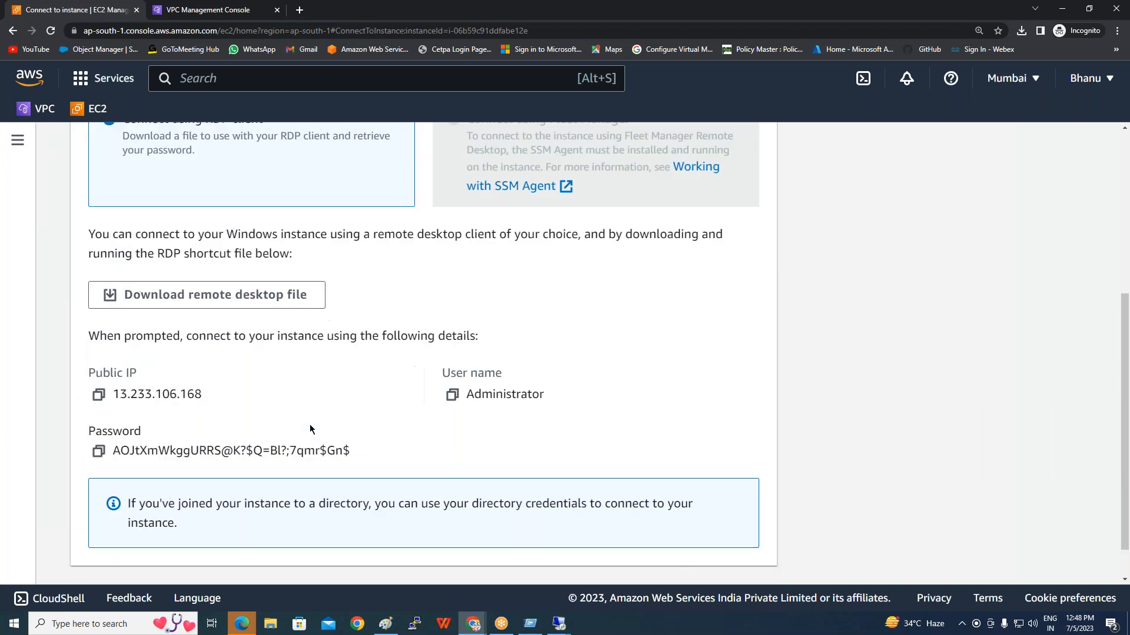
scroll(310, 425, up, 4)
click(218, 10)
scroll(216, 252, down, 3)
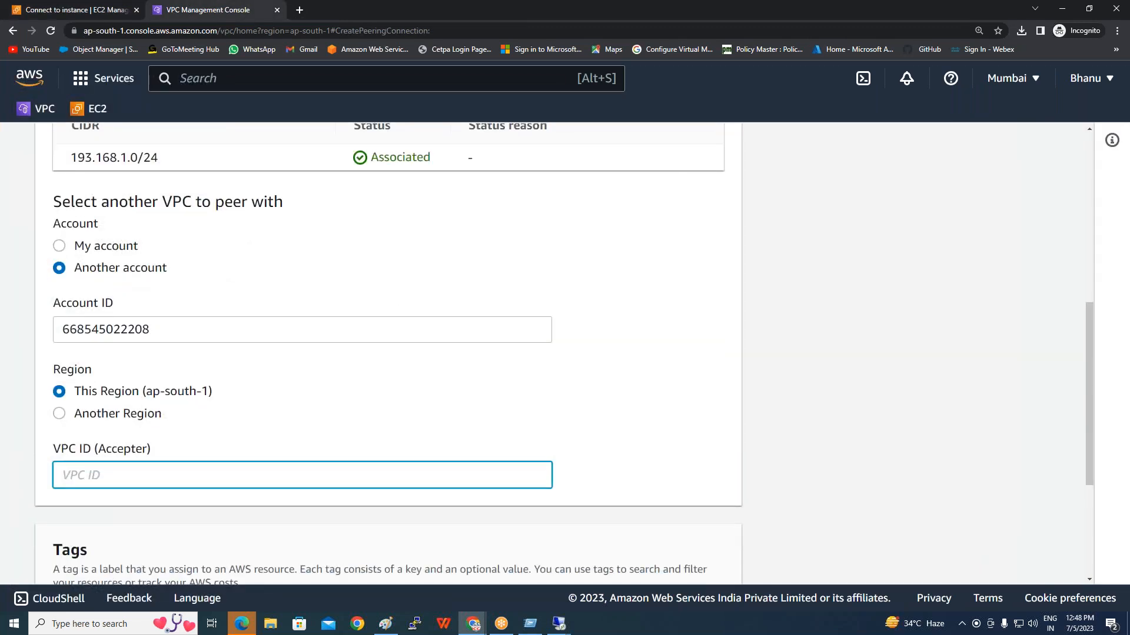
right_click(121, 305)
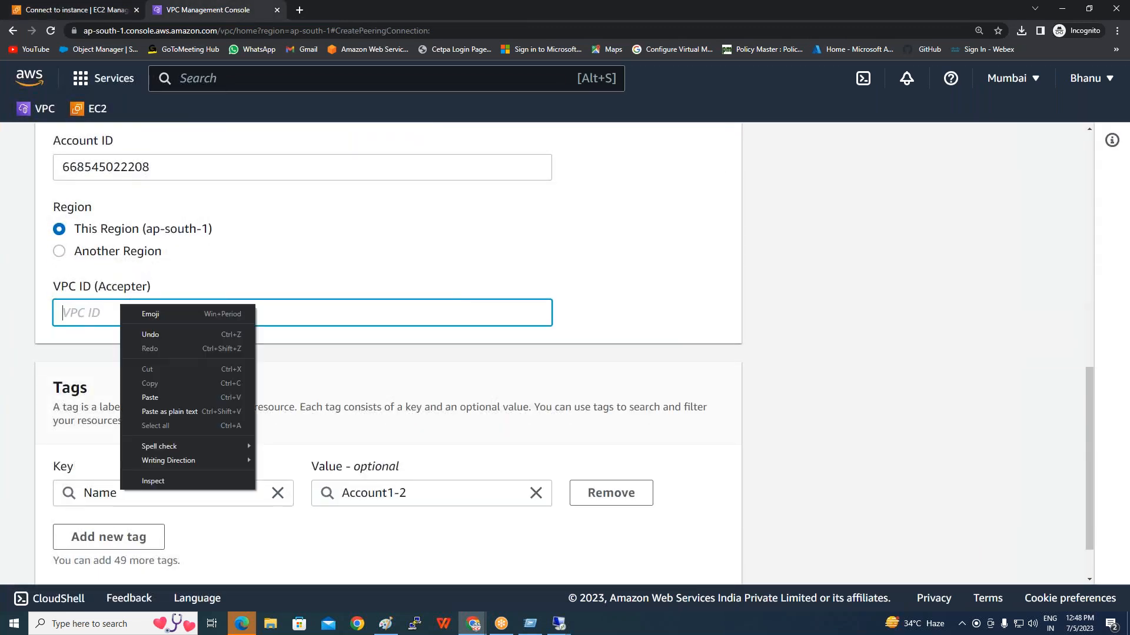
click(159, 397)
scroll(282, 379, down, 2)
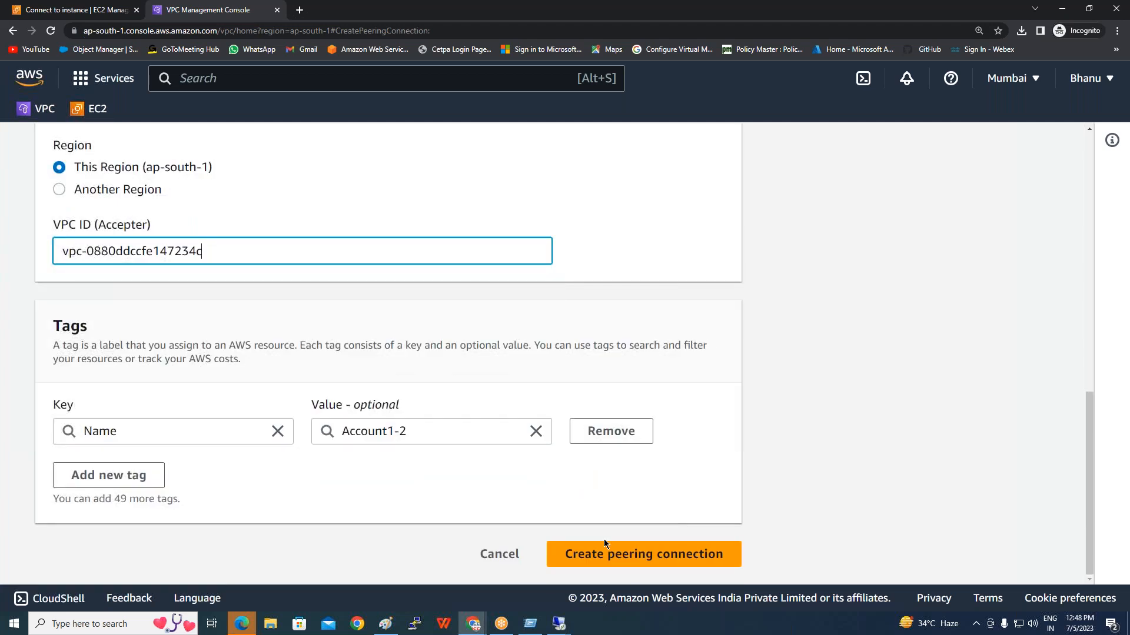
click(601, 552)
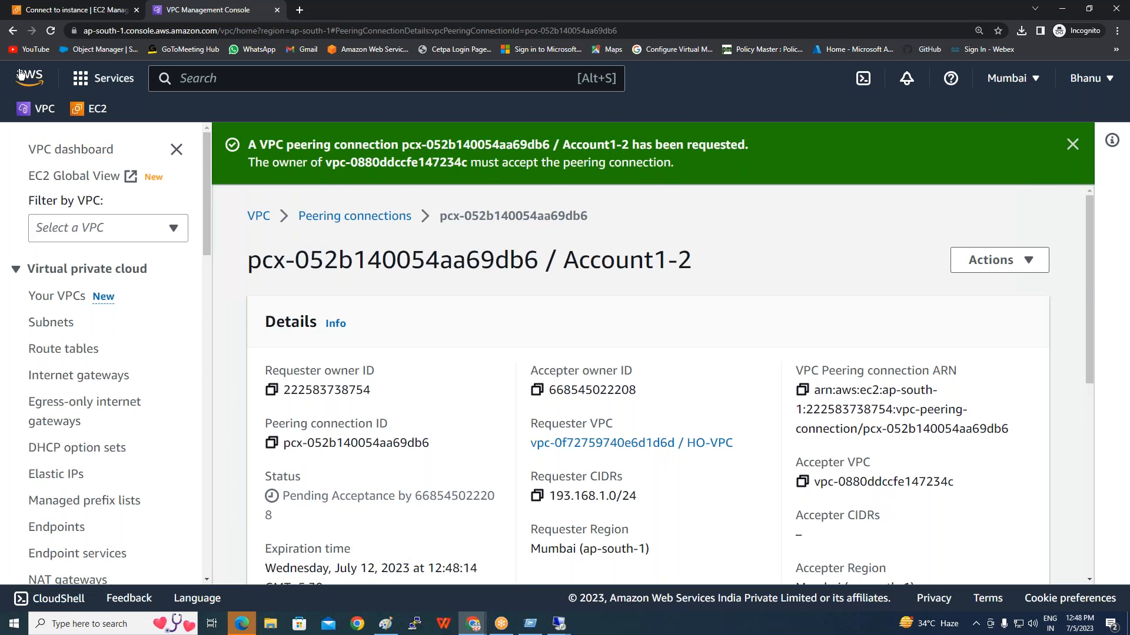
Reload, select Account1-2 under Peering connections, and delete it by confirming with 'delete'
click(52, 31)
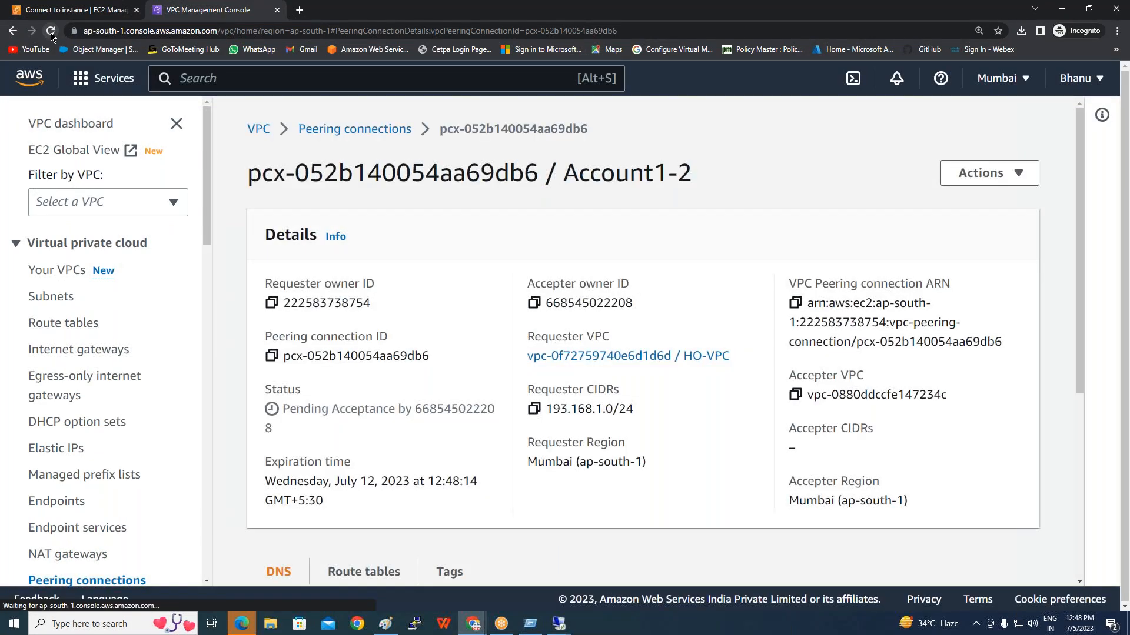
scroll(88, 353, down, 3)
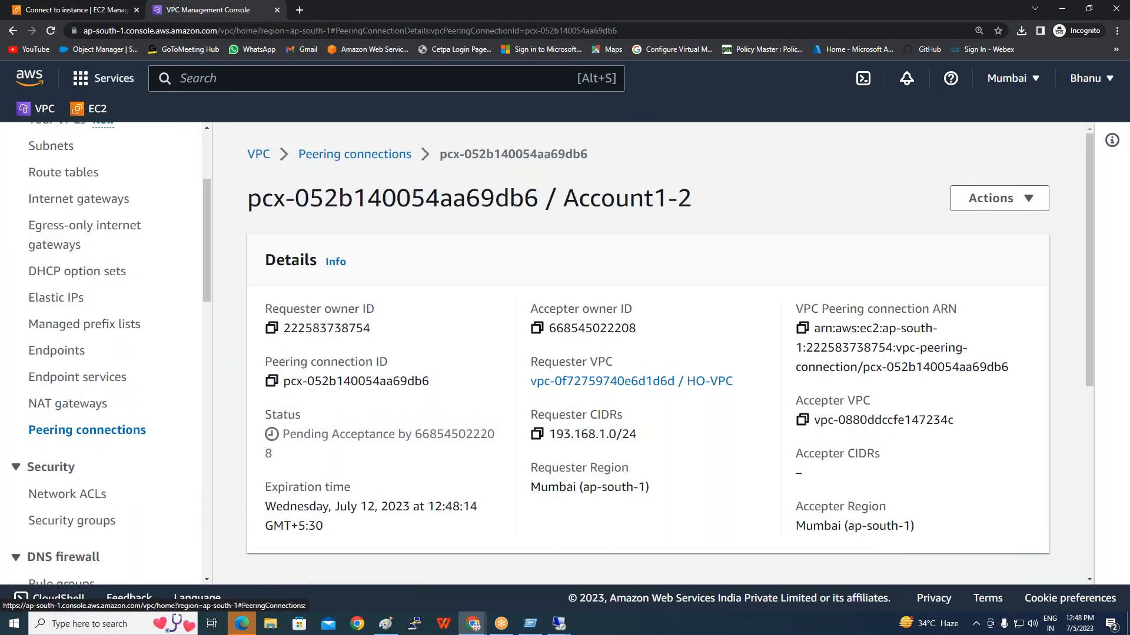
click(73, 432)
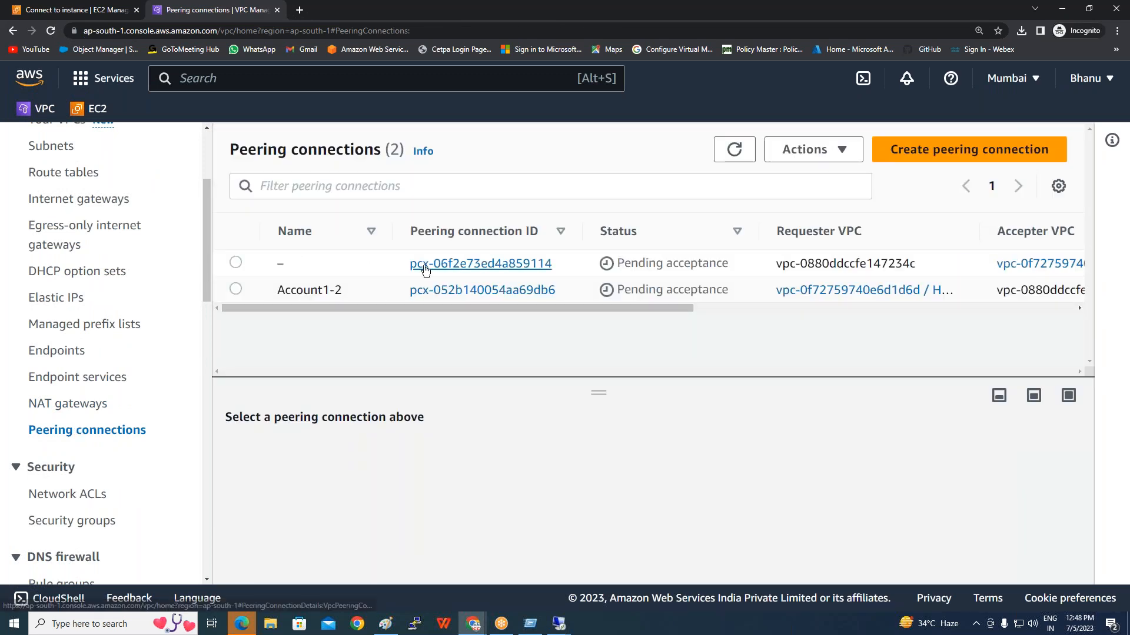
click(235, 288)
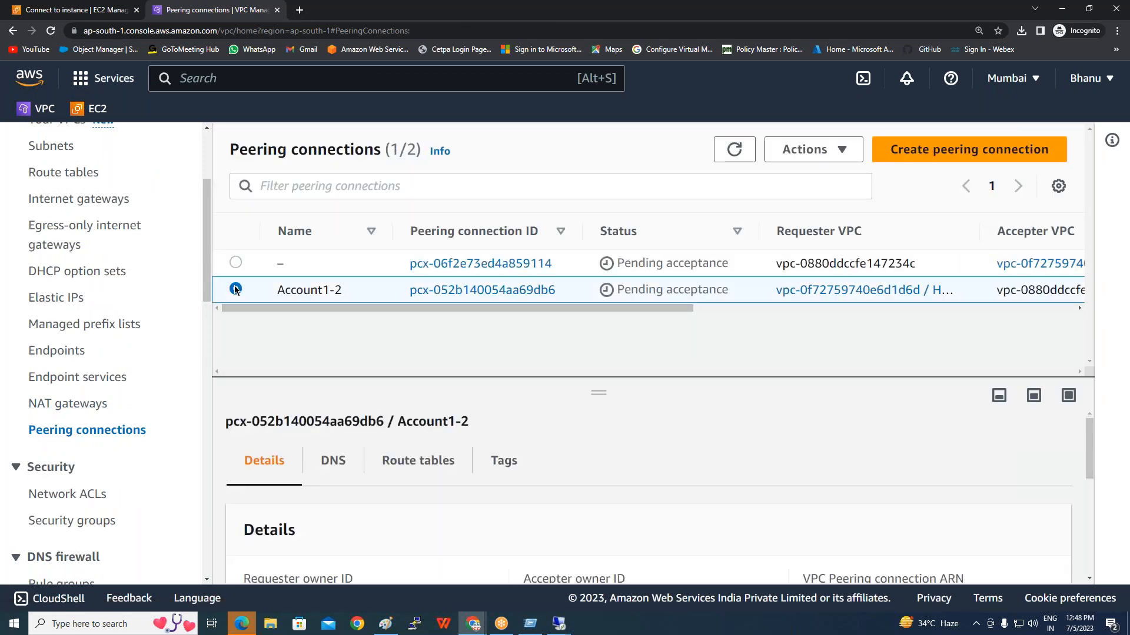
click(840, 154)
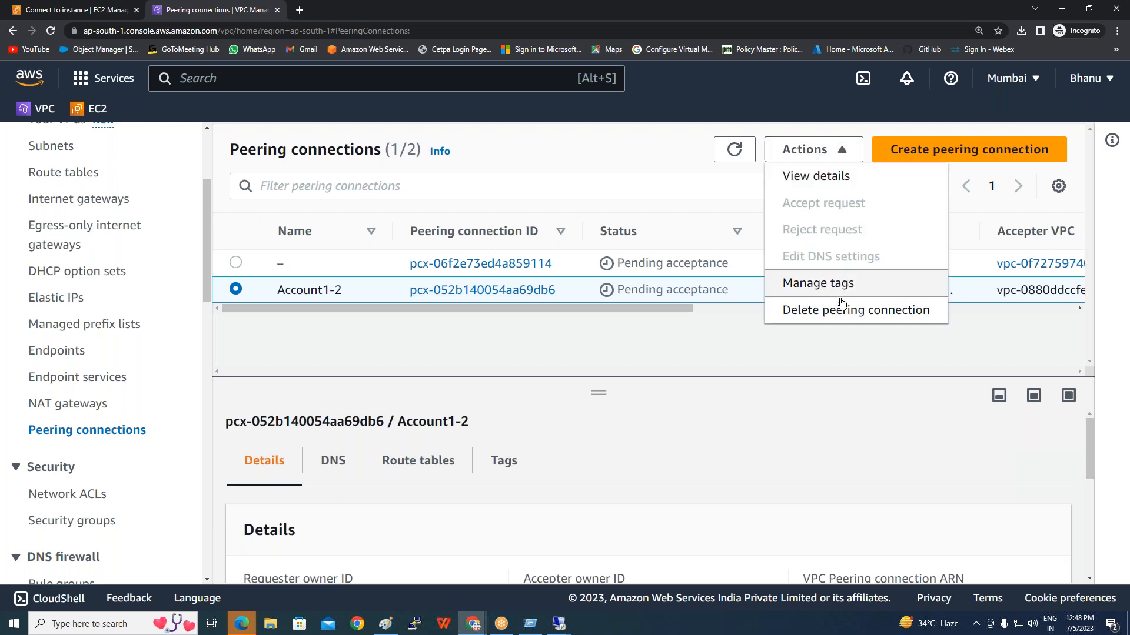
click(826, 311)
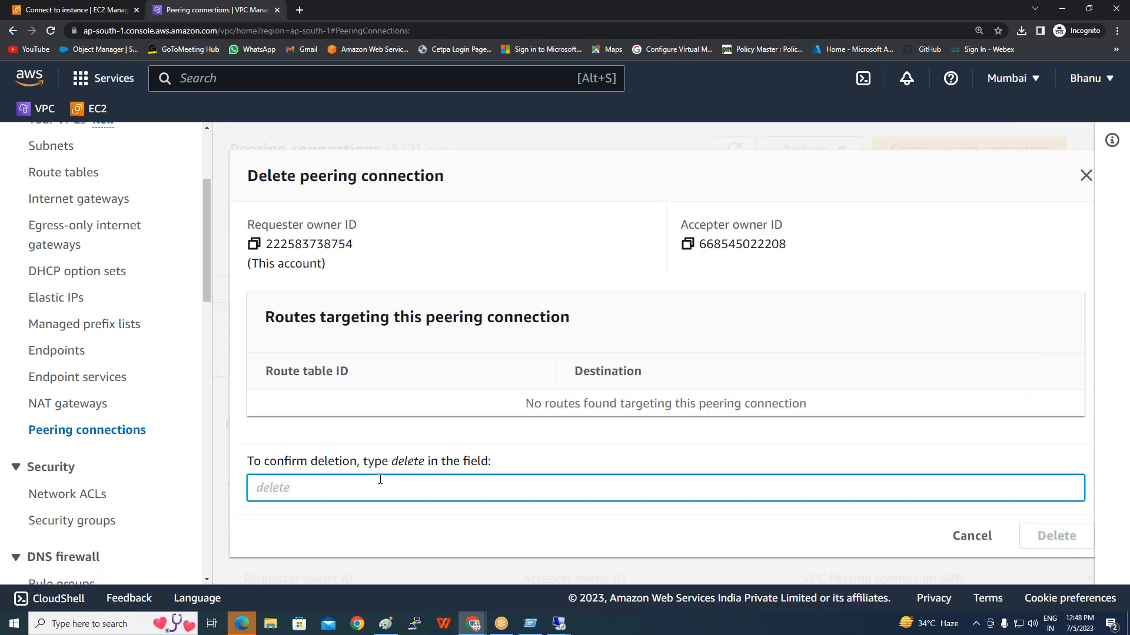
text(delete)
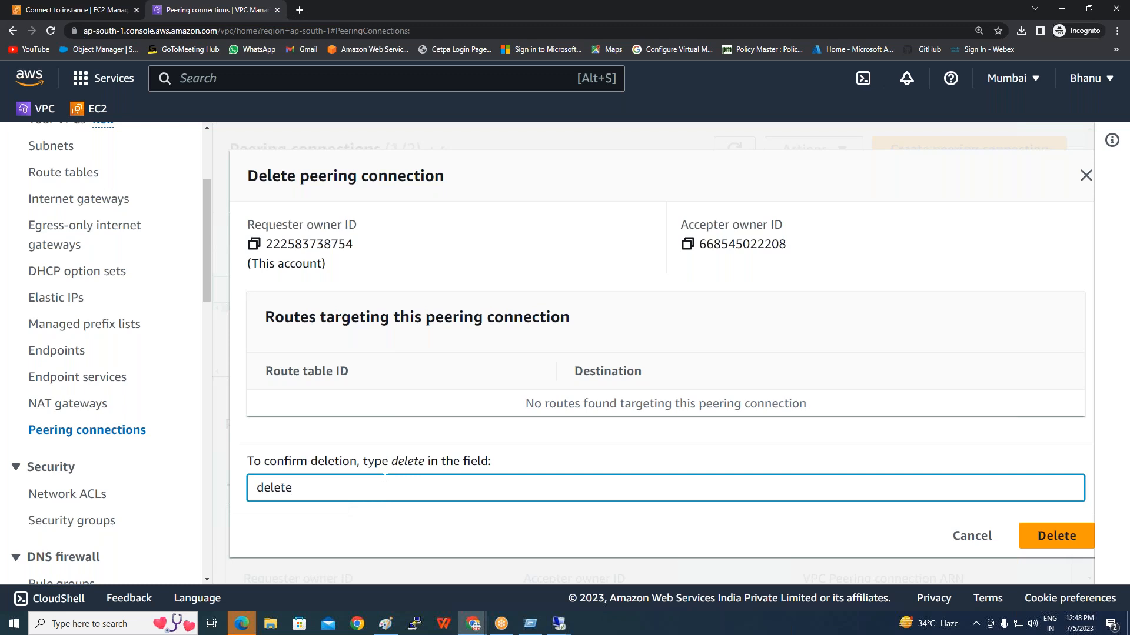
click(1059, 536)
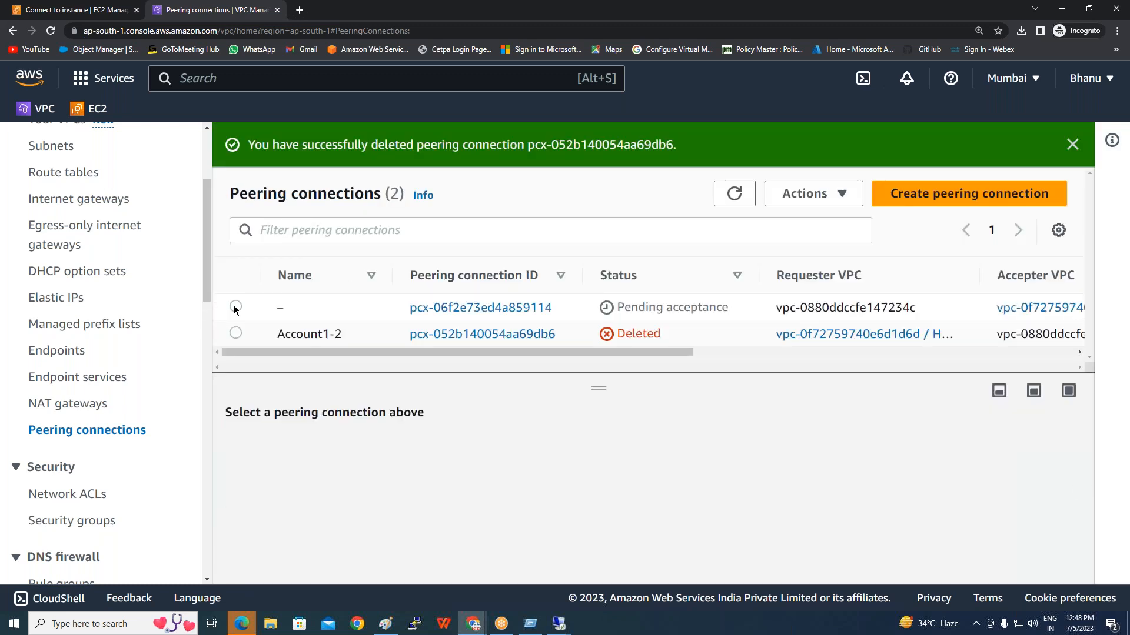
Accept the incoming peering request pcx-06f2e73ed4a859114, then open the Route tables list
click(235, 306)
click(809, 195)
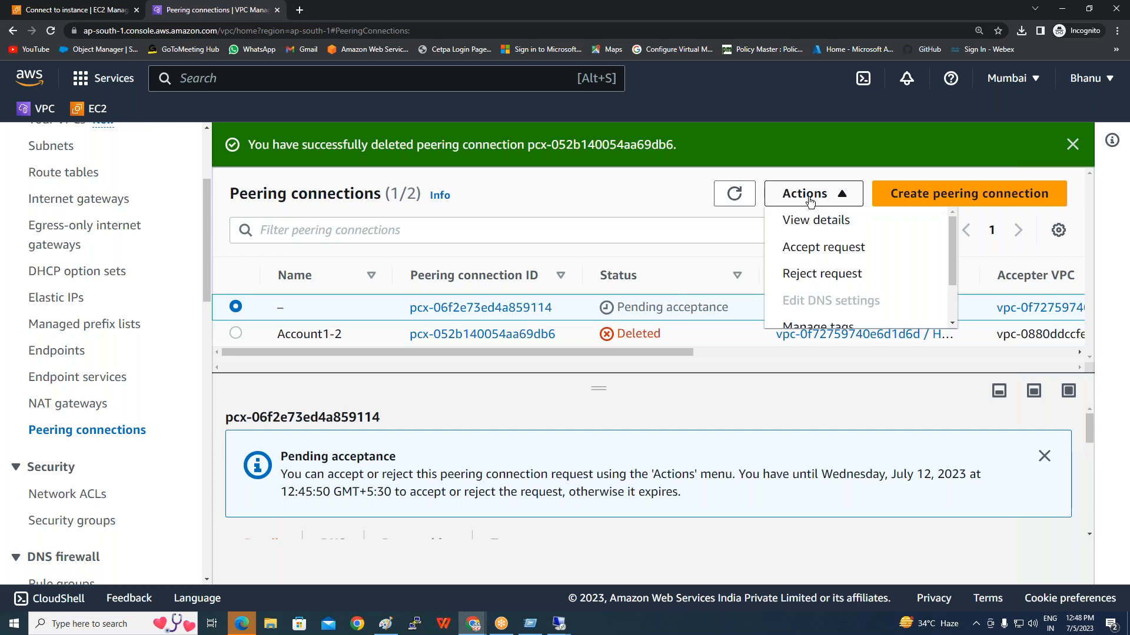
click(817, 247)
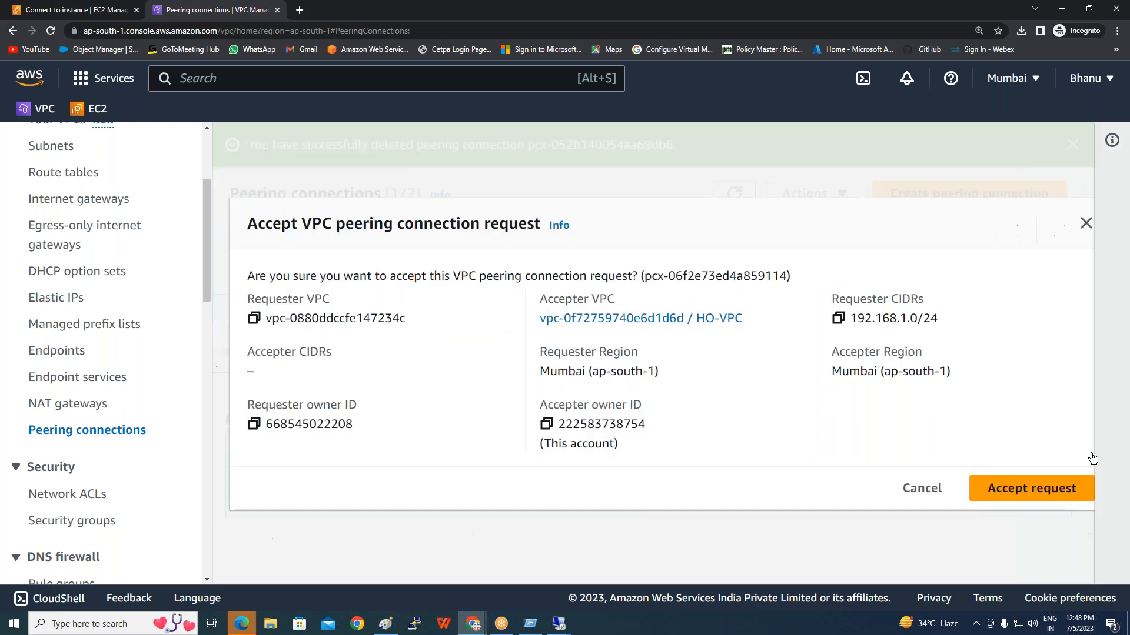
click(1024, 489)
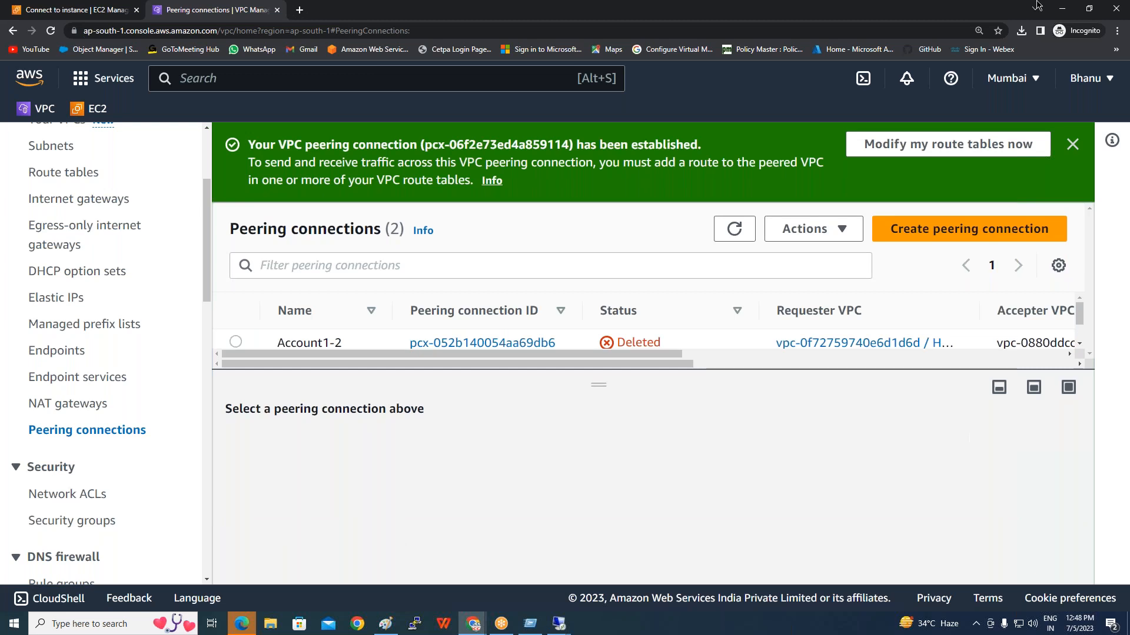
scroll(88, 362, up, 2)
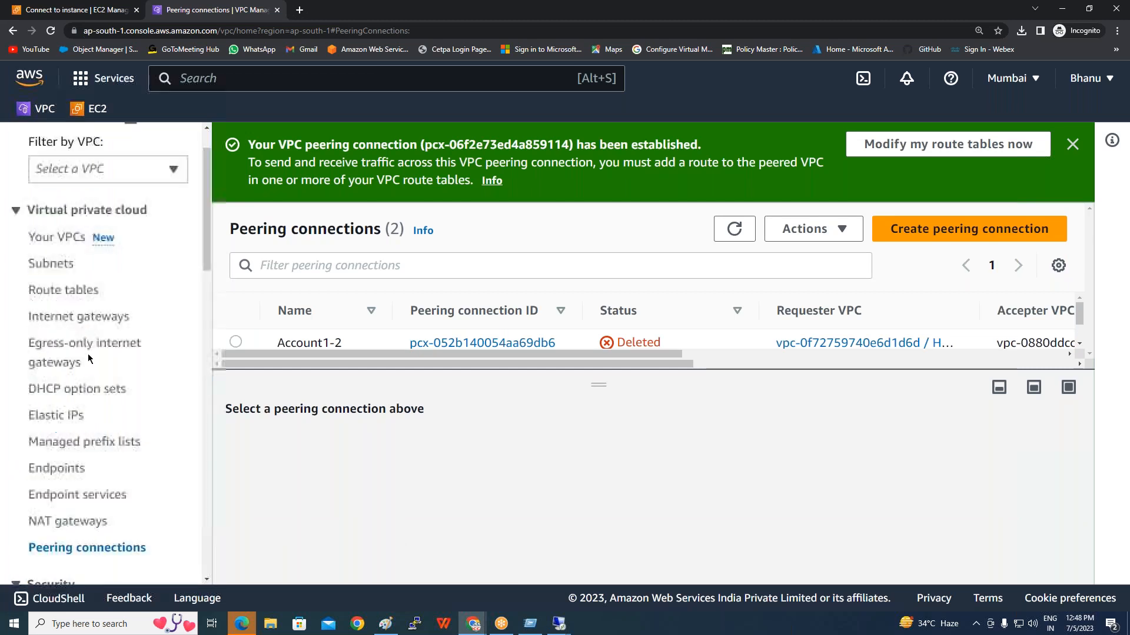
click(78, 290)
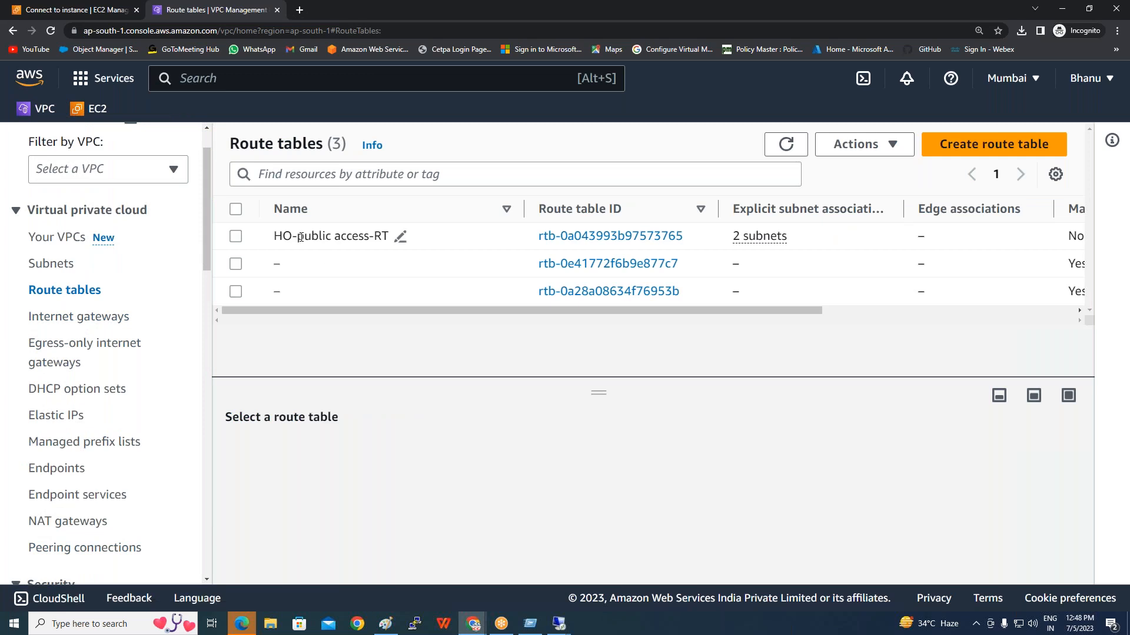
Add a 192.168.1.0/24 route via peering connection pcx-06f2e73ed4a859114 to HO-public access-RT and save
click(398, 236)
click(340, 456)
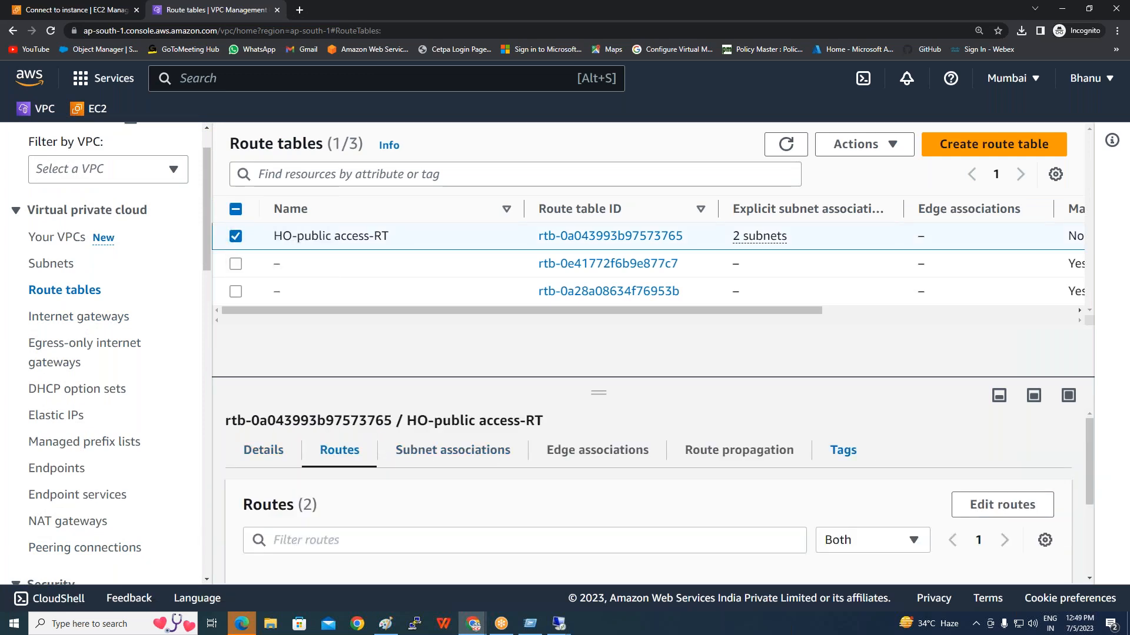
click(971, 510)
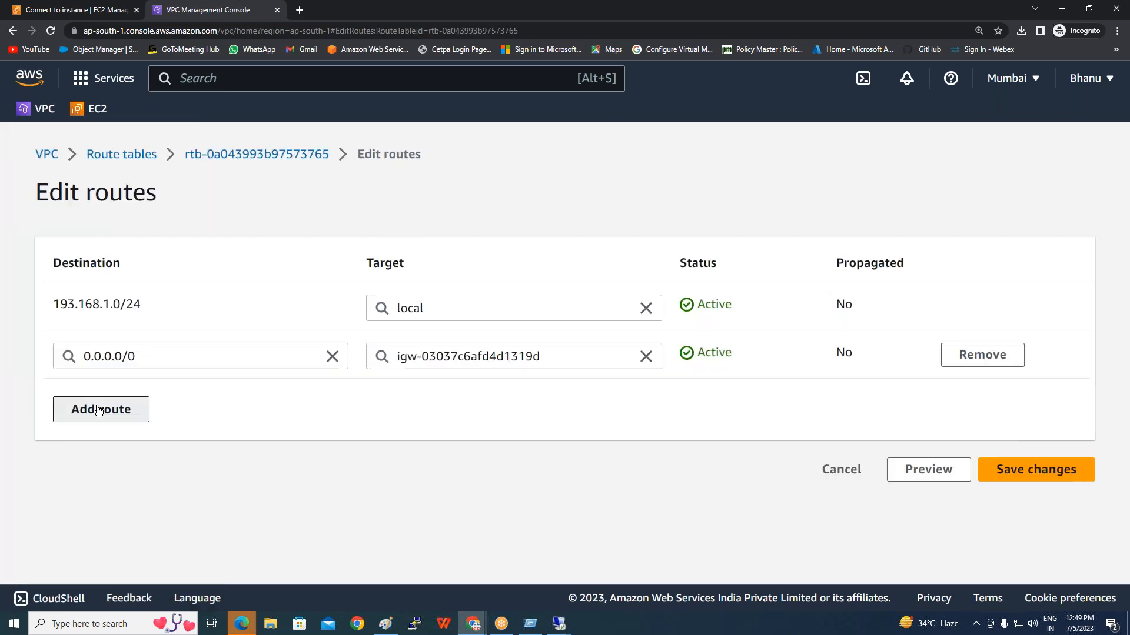
click(98, 405)
click(101, 403)
text(19)
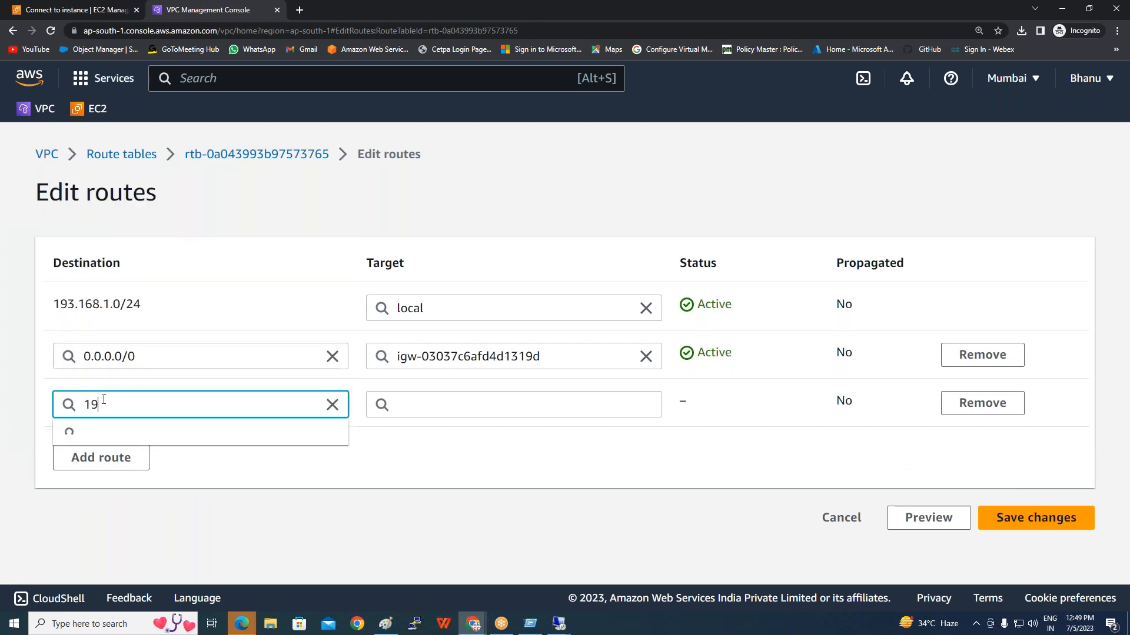
text(2.168.1.0/24)
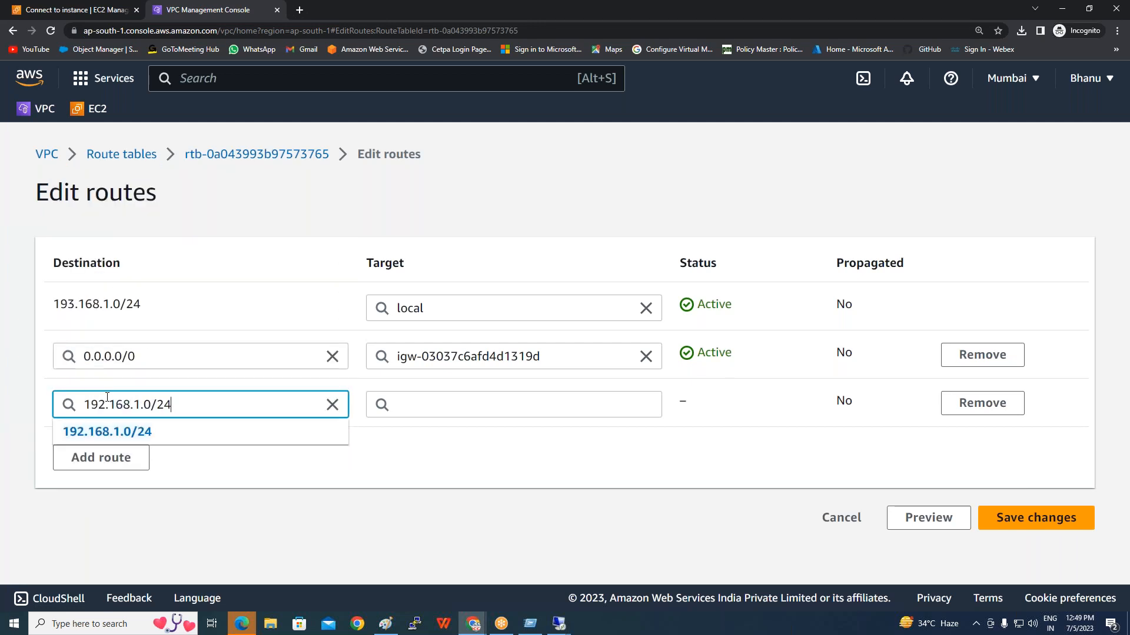
click(207, 436)
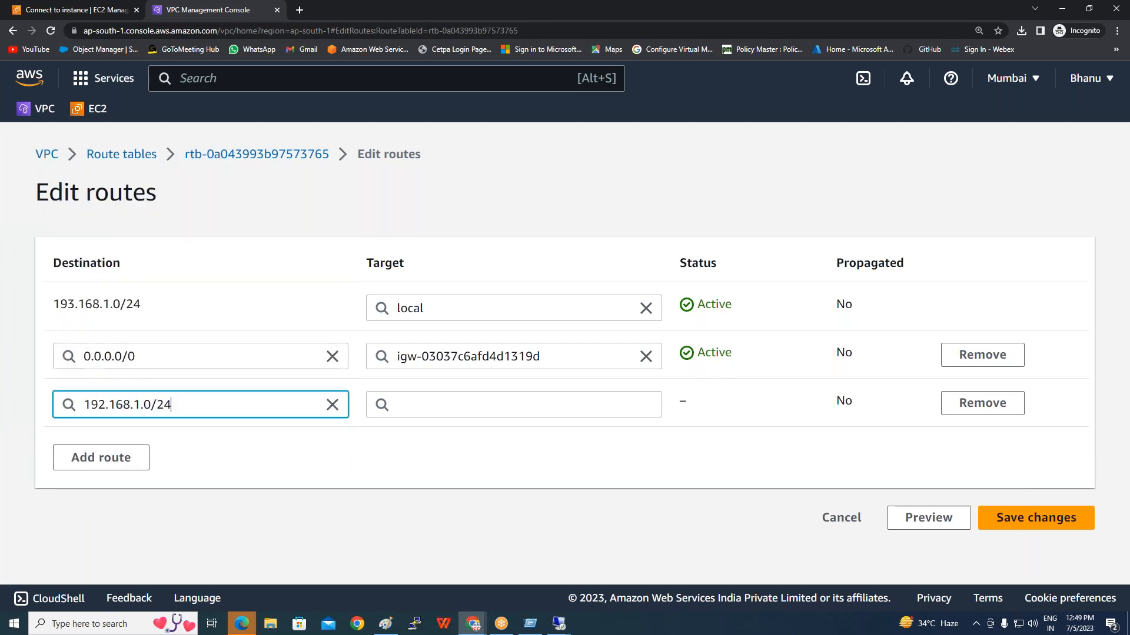
click(456, 405)
scroll(445, 294, down, 1)
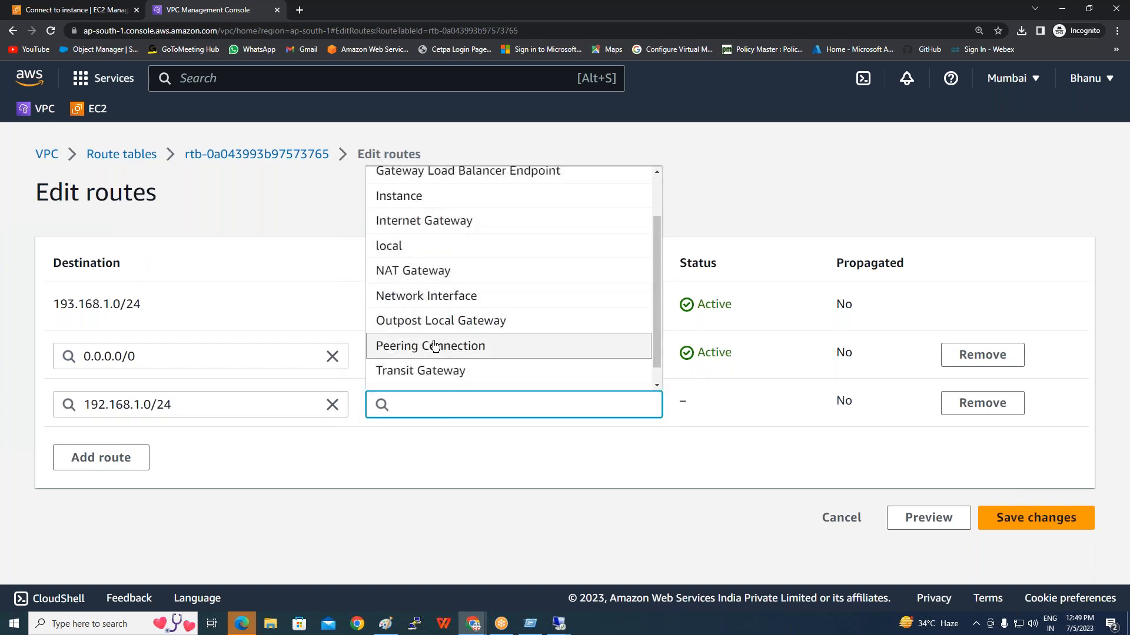
click(445, 345)
click(438, 433)
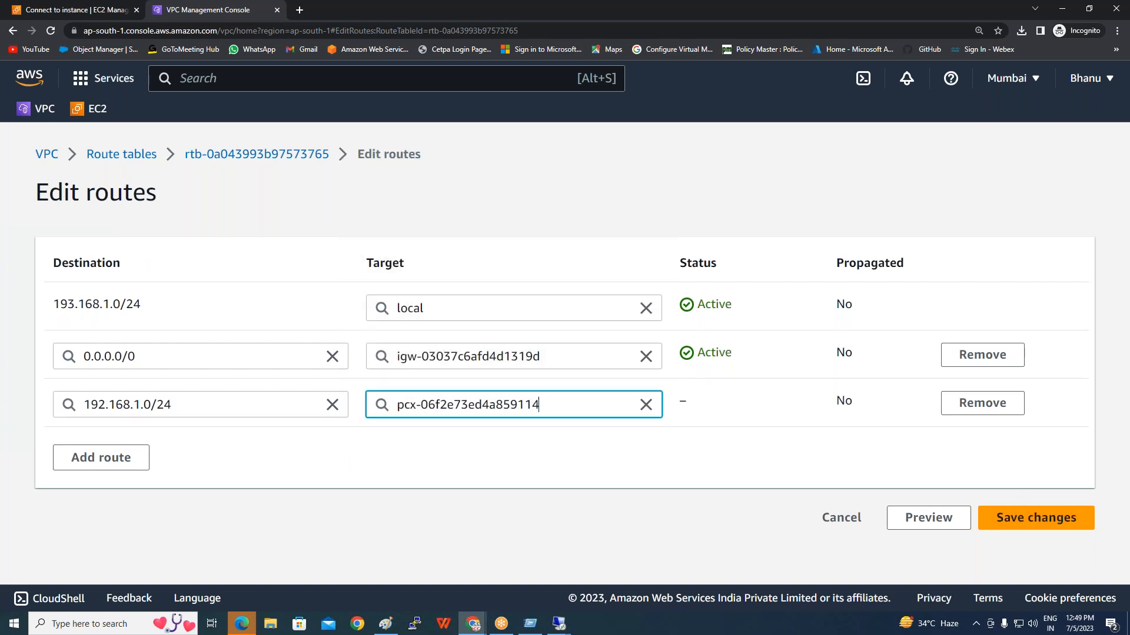
click(1014, 518)
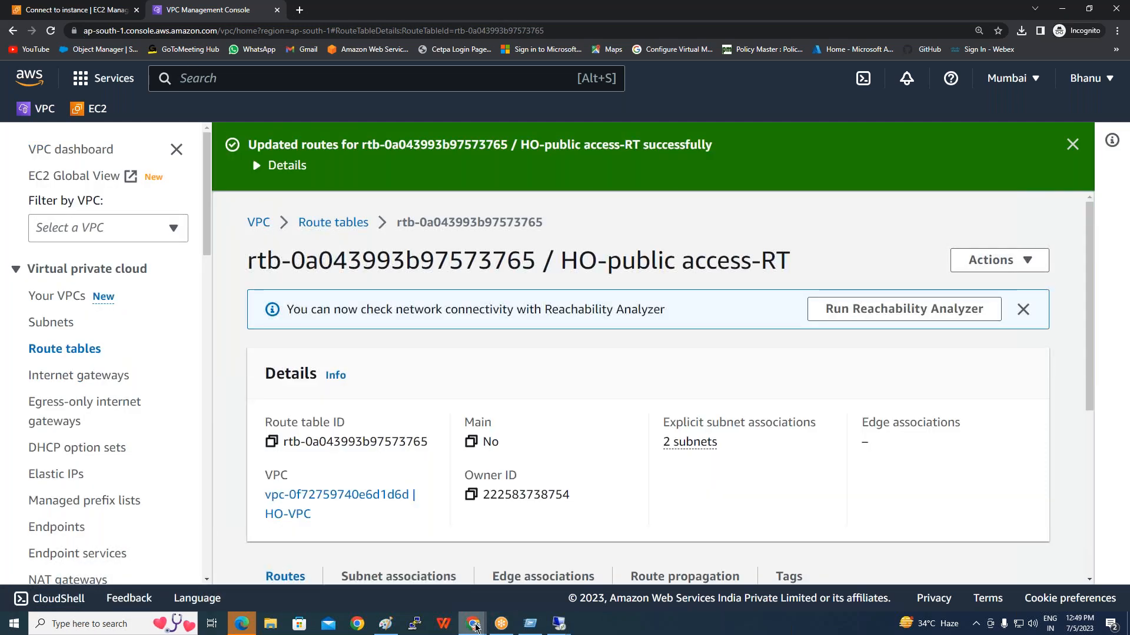
In the other account, open Route tables and show RO-VPC-Public-Access-RT's routes
mouse_move(473, 623)
click(401, 561)
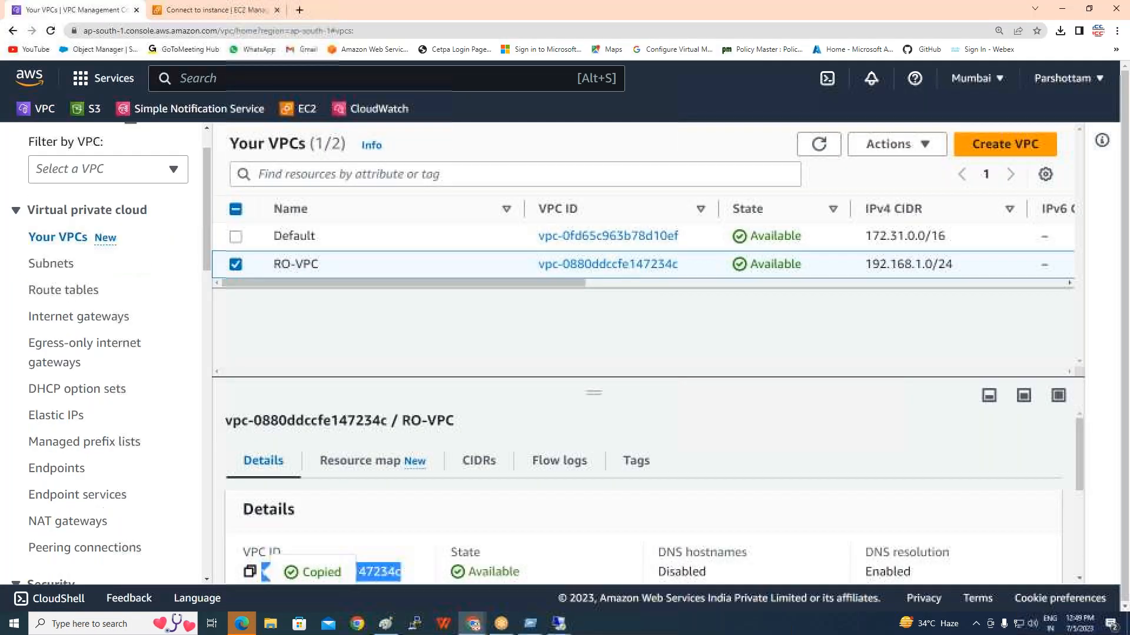
click(36, 293)
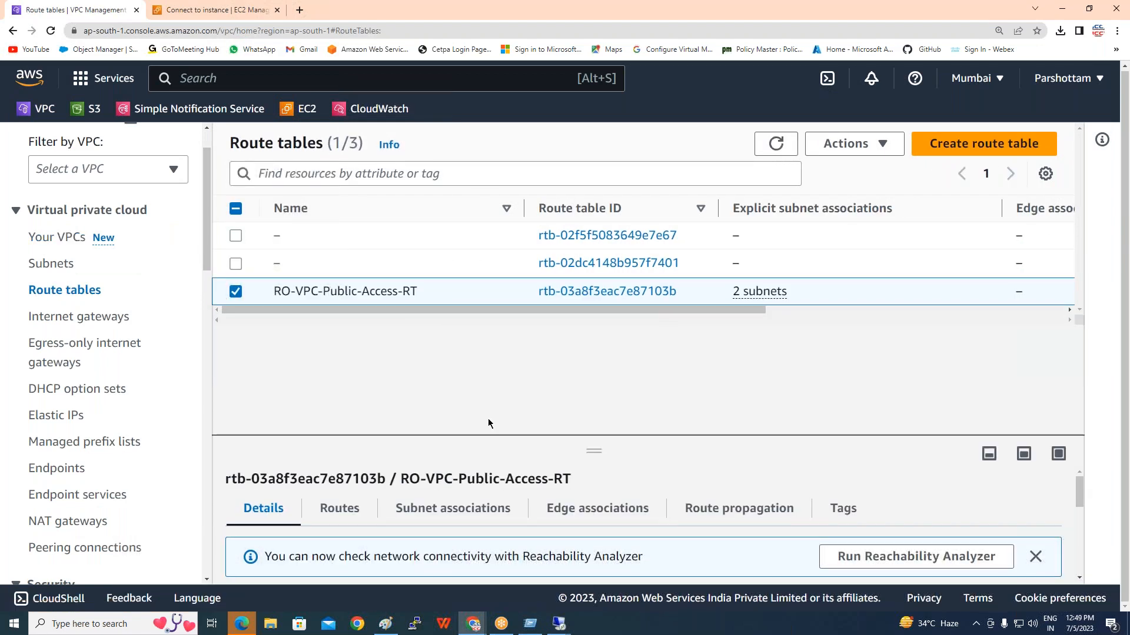
click(340, 510)
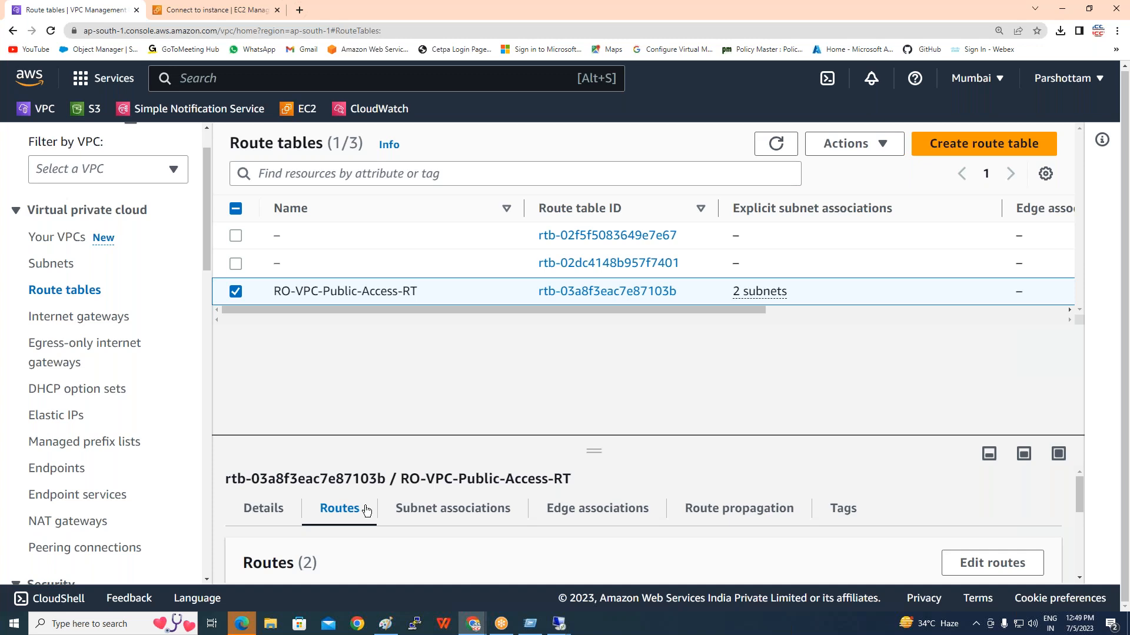
scroll(438, 513, down, 1)
Add a 193.168.1.0/24 route via peering connection pcx-06f2e73ed4a859114 and save it
click(965, 501)
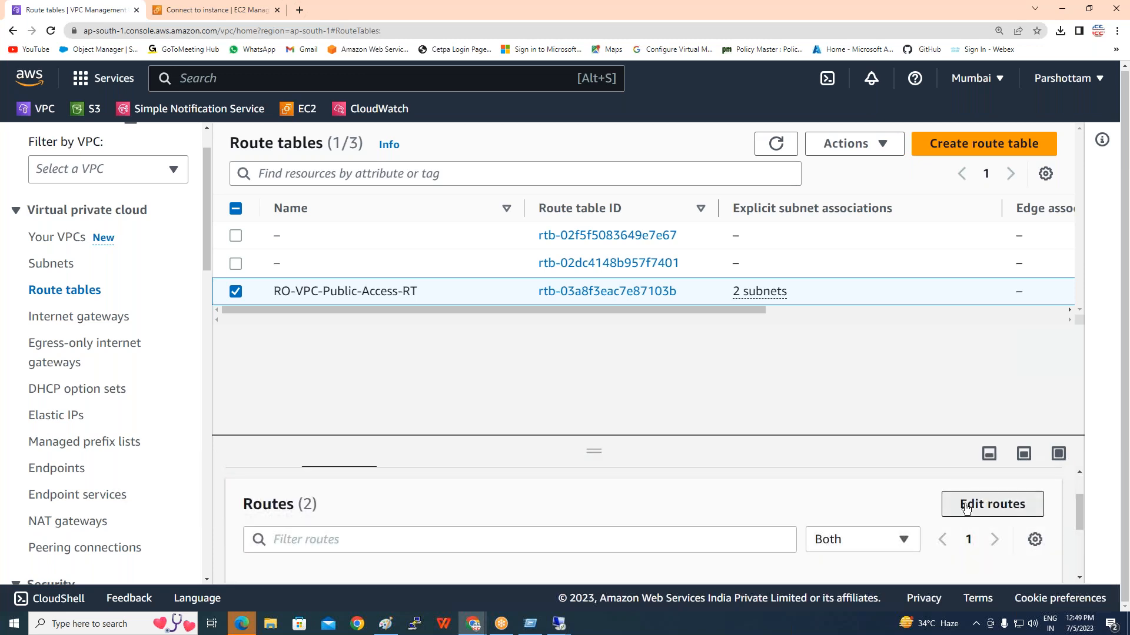
click(115, 412)
click(115, 412)
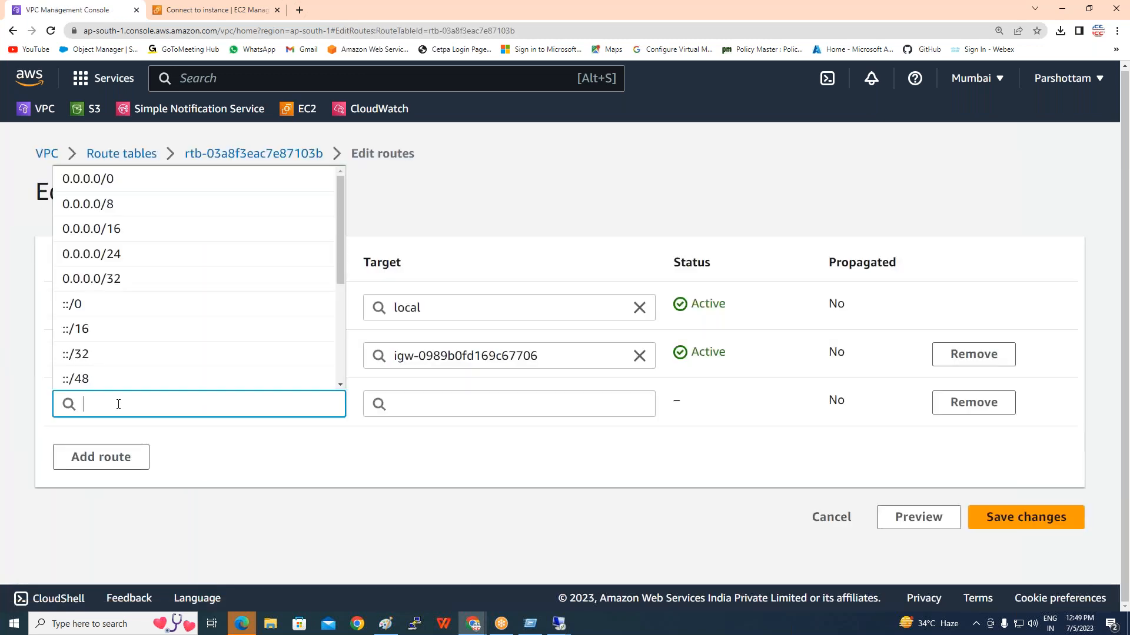
text(193.168.1.0)
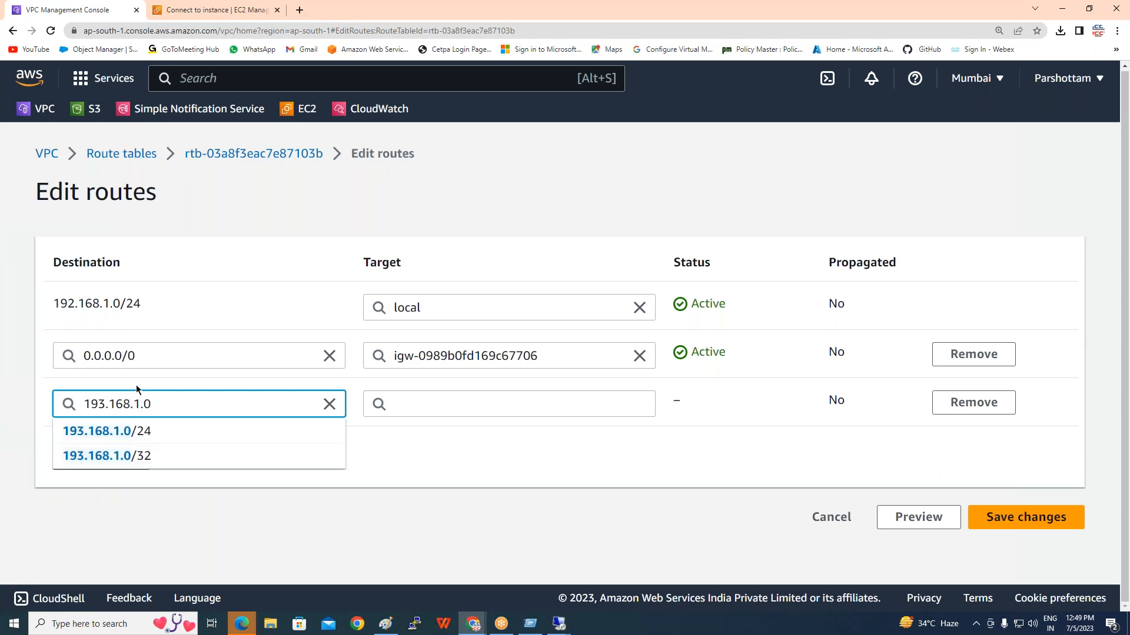
text(/24)
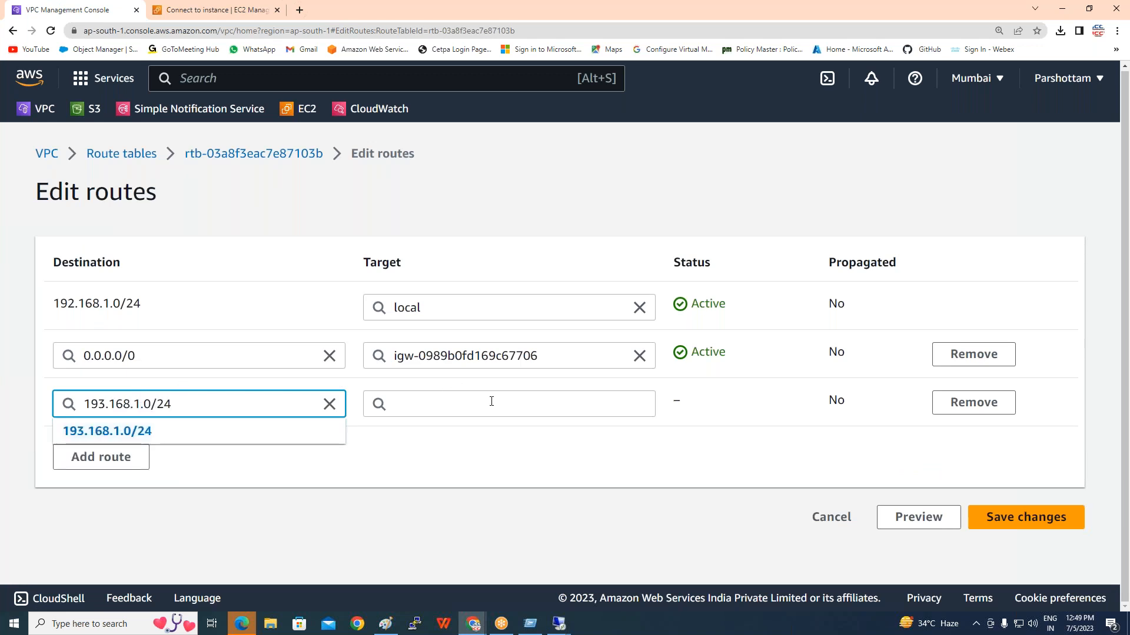
click(491, 401)
scroll(465, 325, down, 3)
click(467, 328)
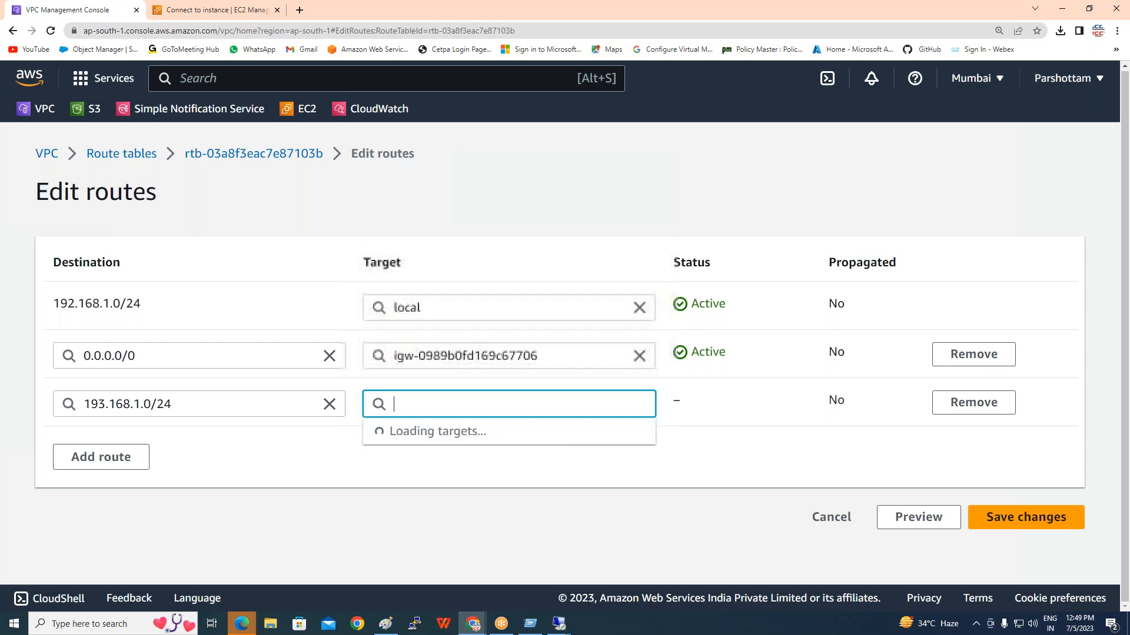
click(518, 445)
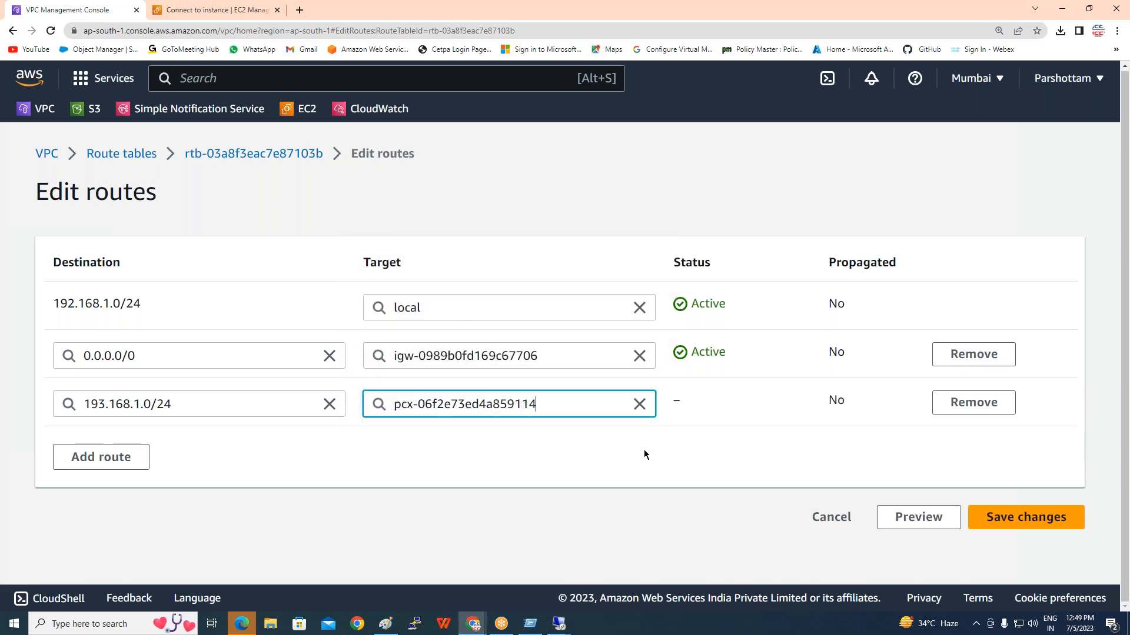
click(1004, 520)
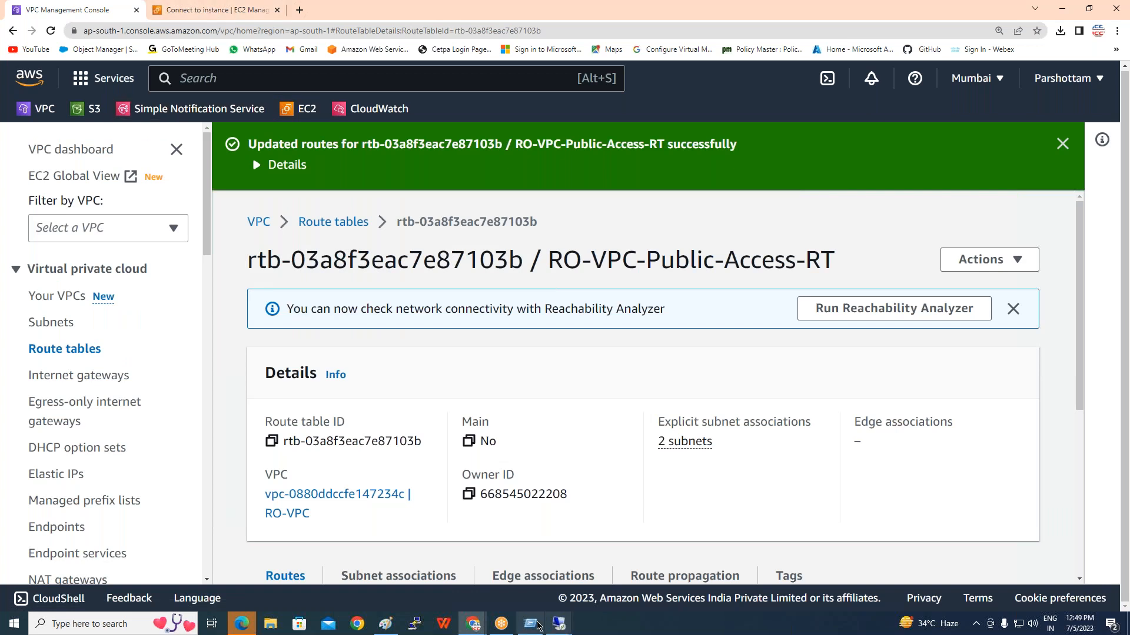
mouse_move(560, 627)
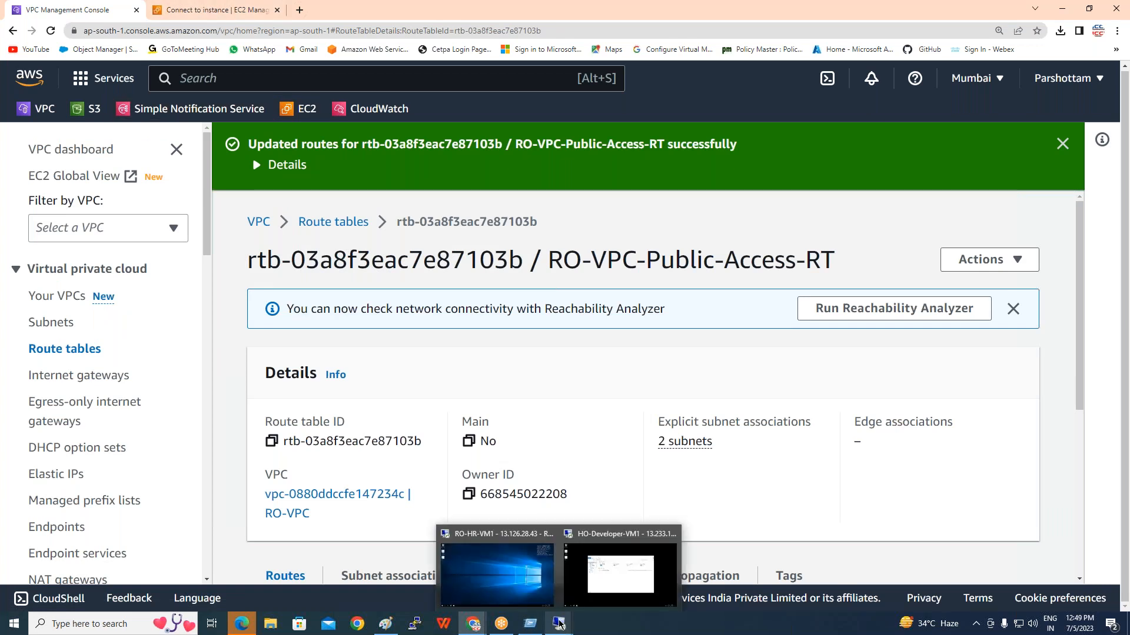
click(586, 592)
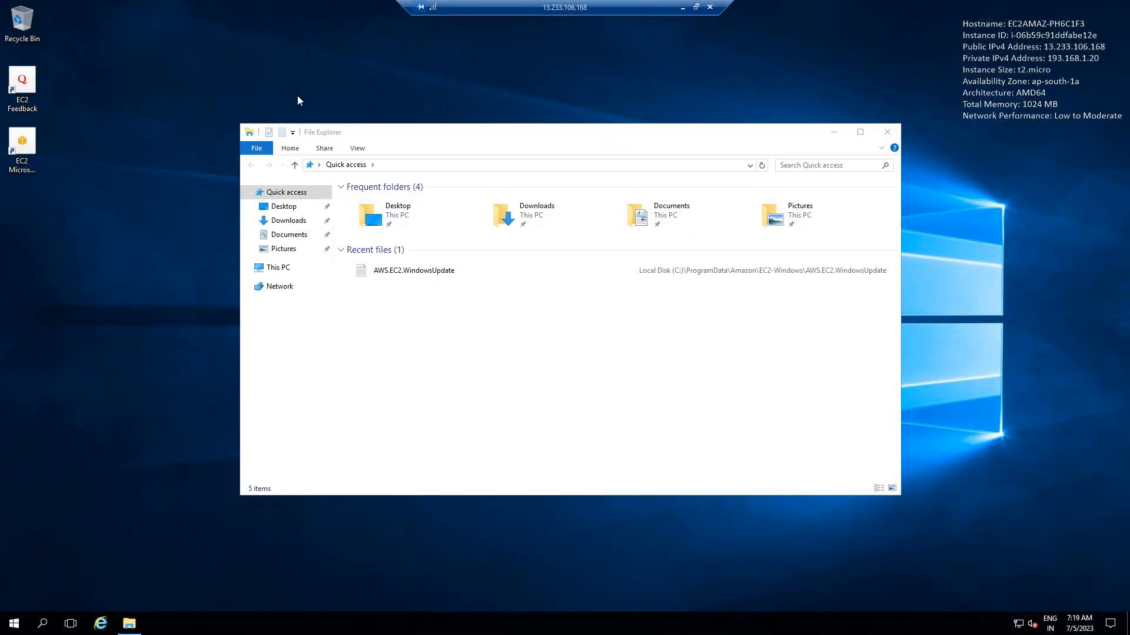
Show This PC on the remote machine, check the Computer ribbon's network drive options, and shift the window right
click(273, 268)
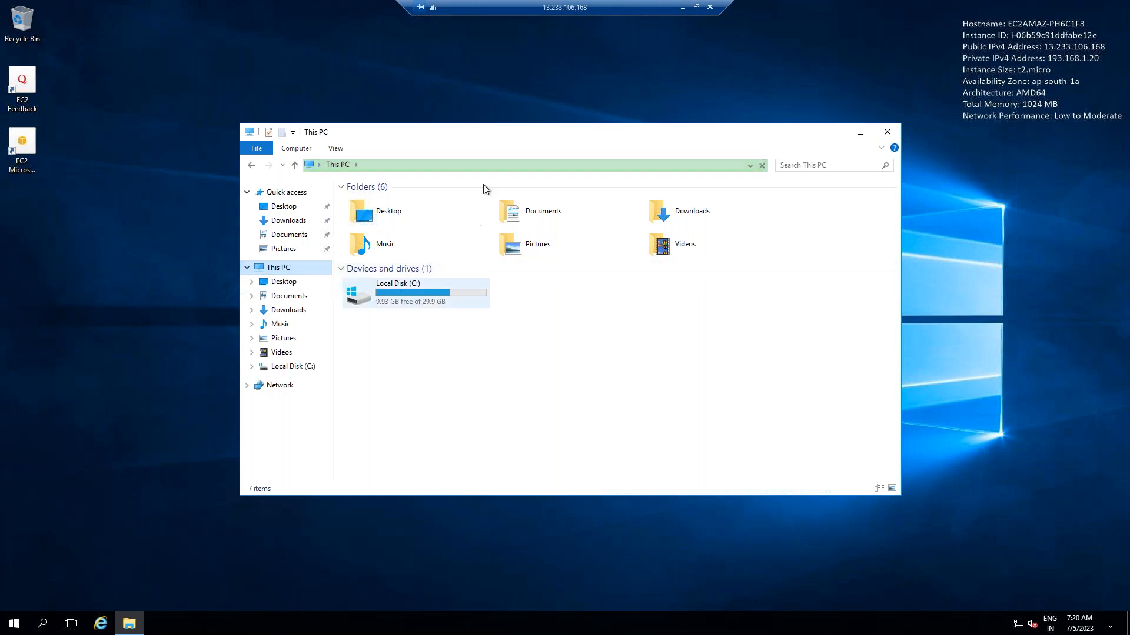
click(310, 150)
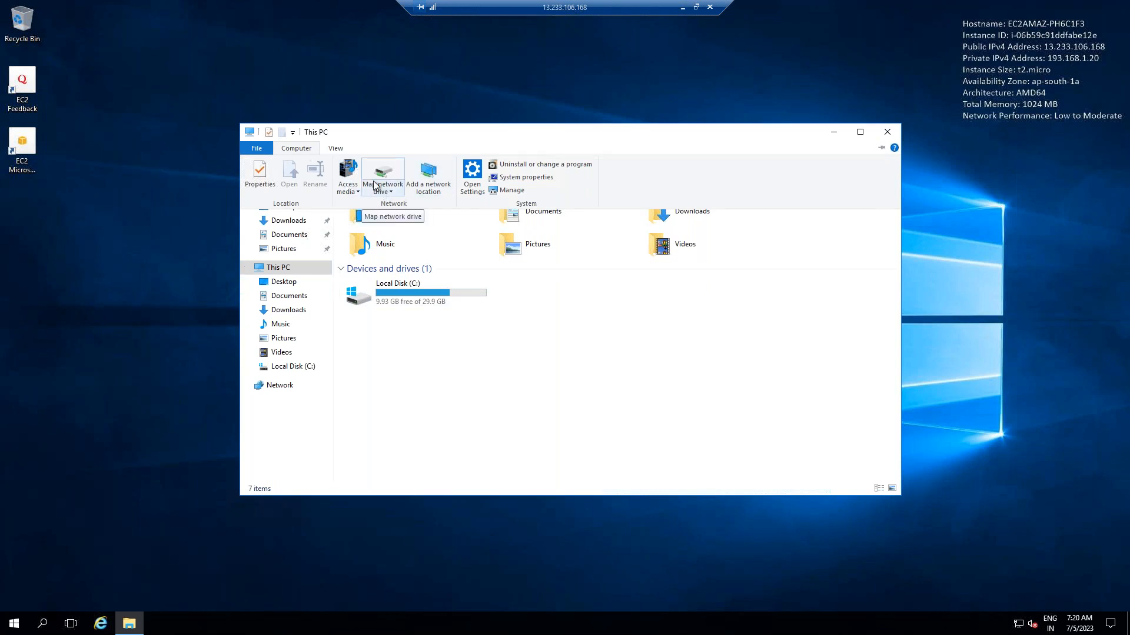
click(378, 188)
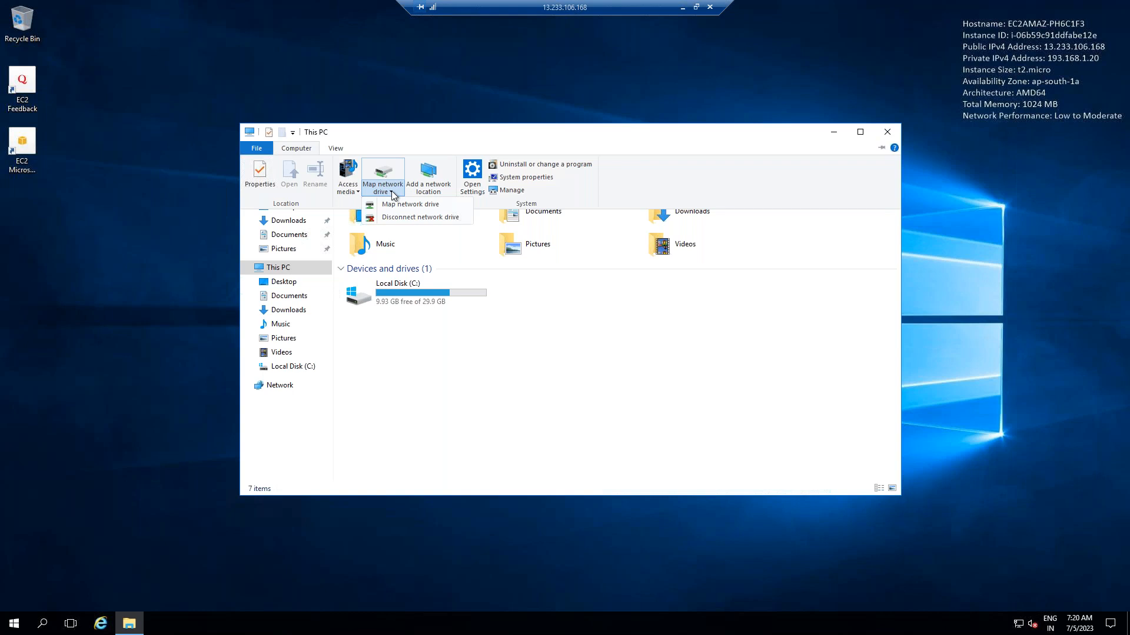
click(394, 193)
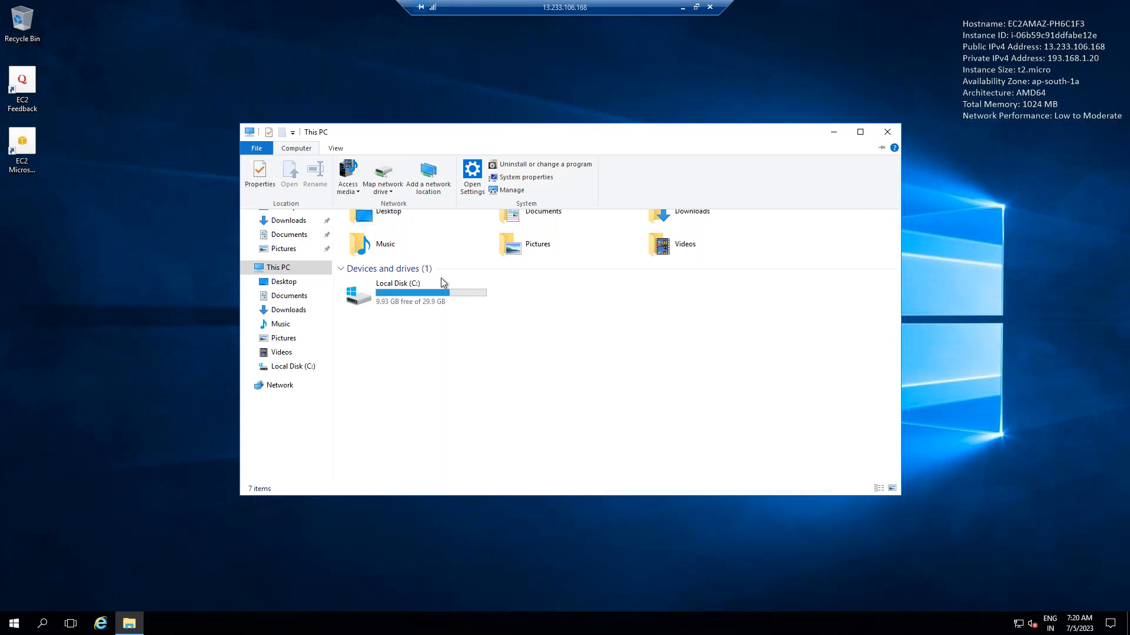
click(680, 144)
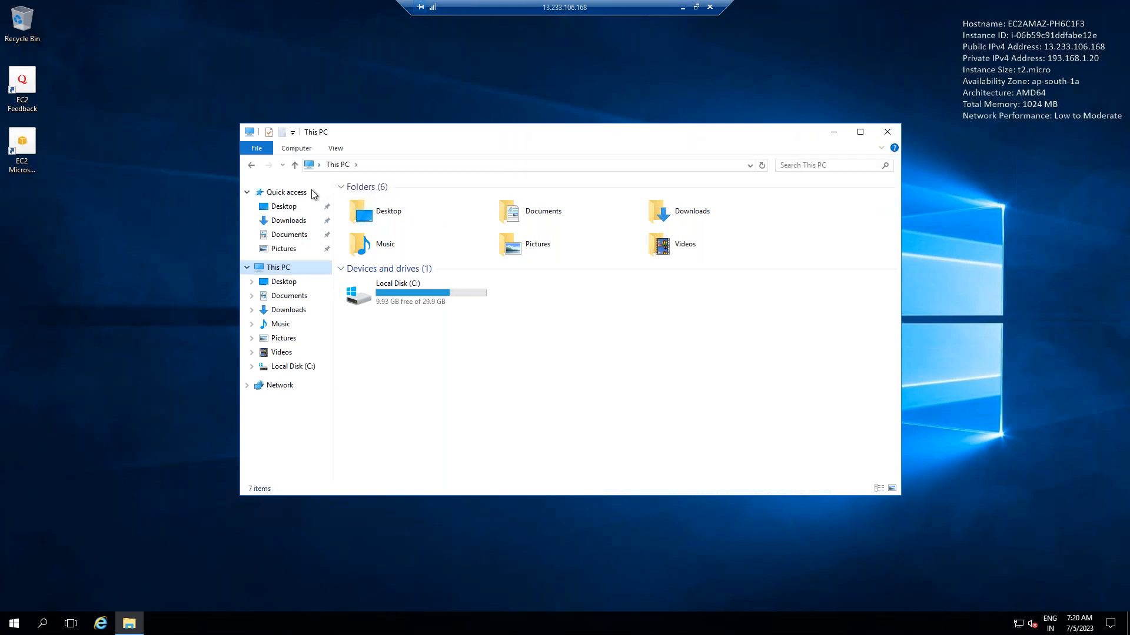
drag(306, 132, 535, 156)
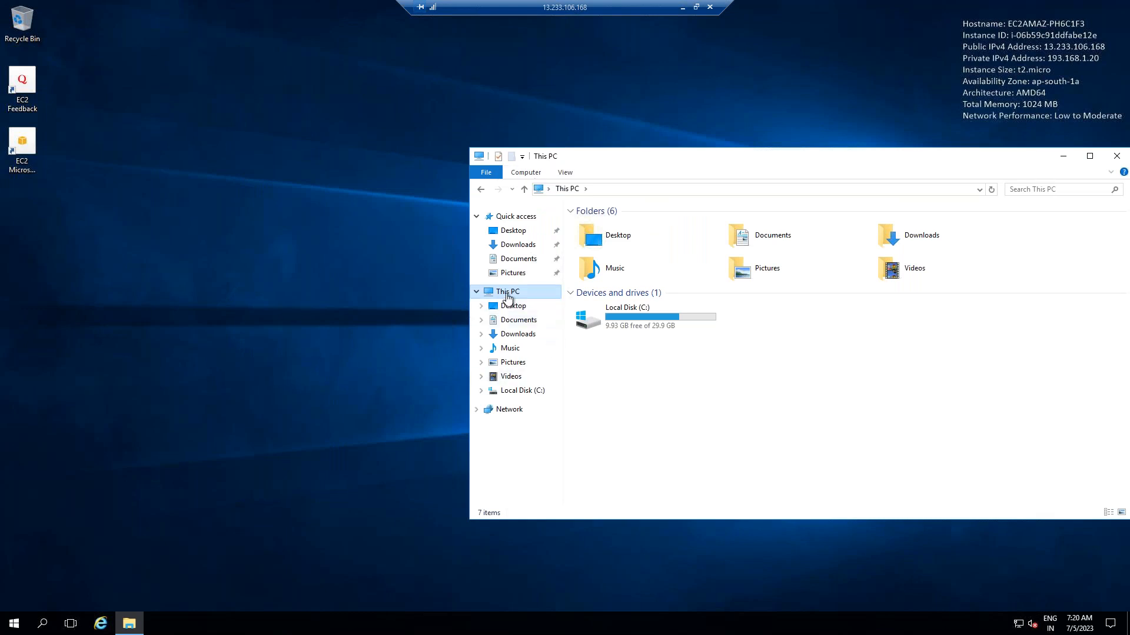
Map drive Z: to \\192.168.1.112\ICCP from This PC and start connecting
right_click(508, 297)
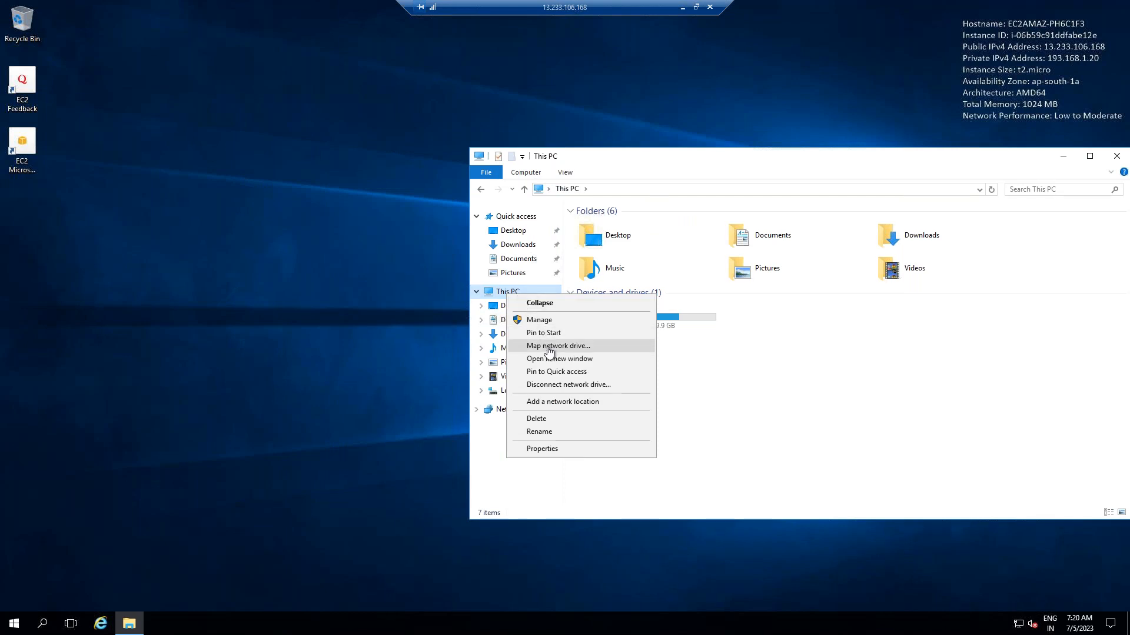
click(580, 349)
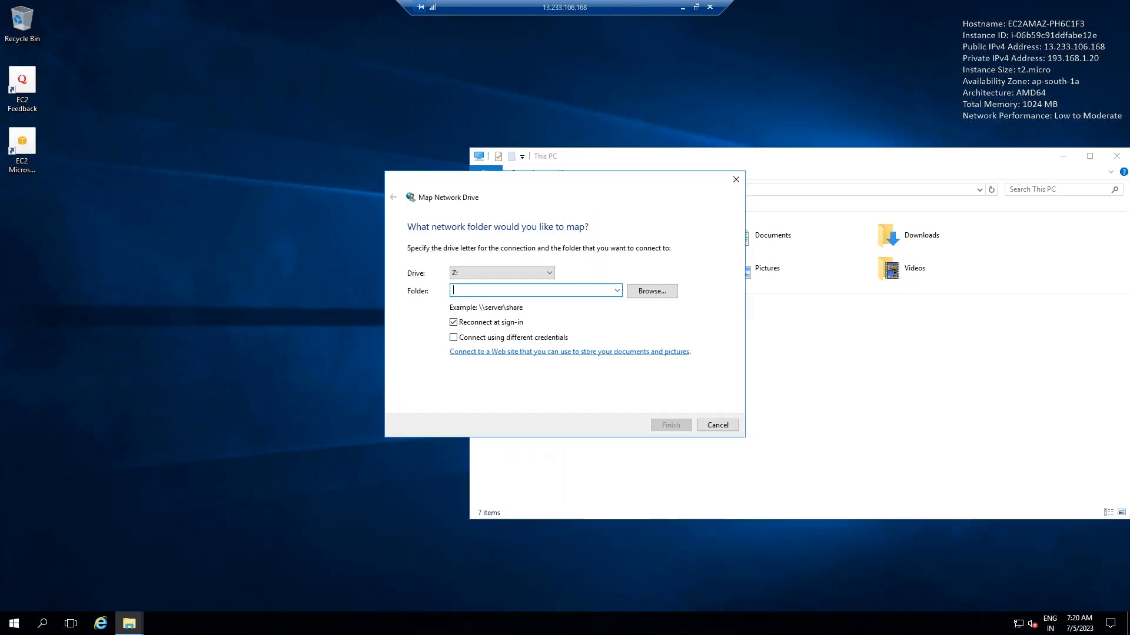
text(\\)
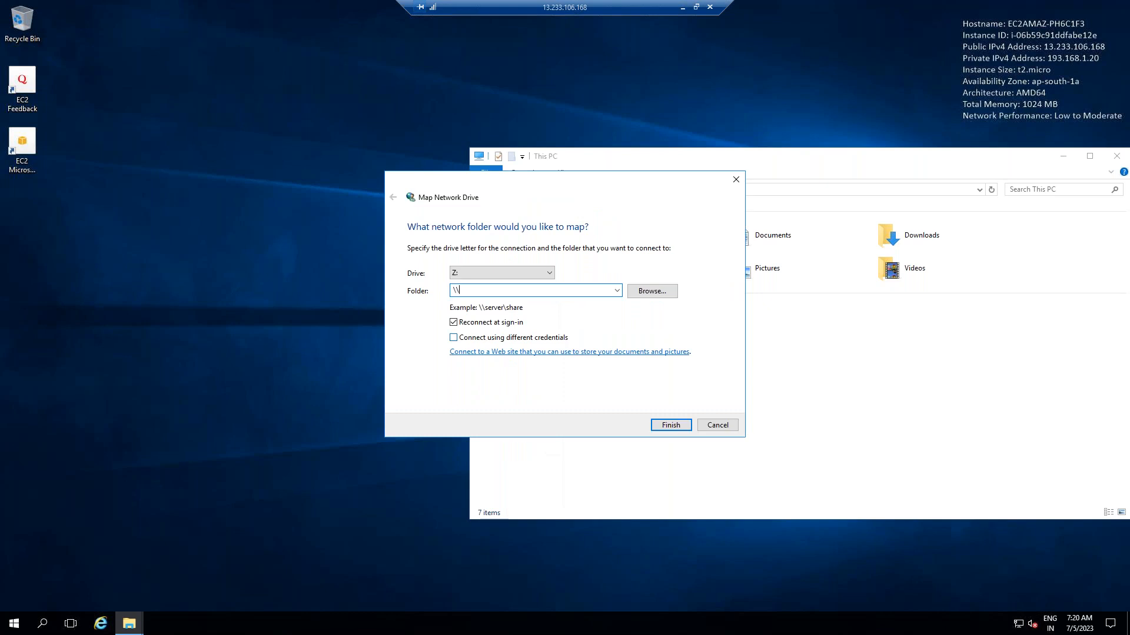
text(1)
click(690, 424)
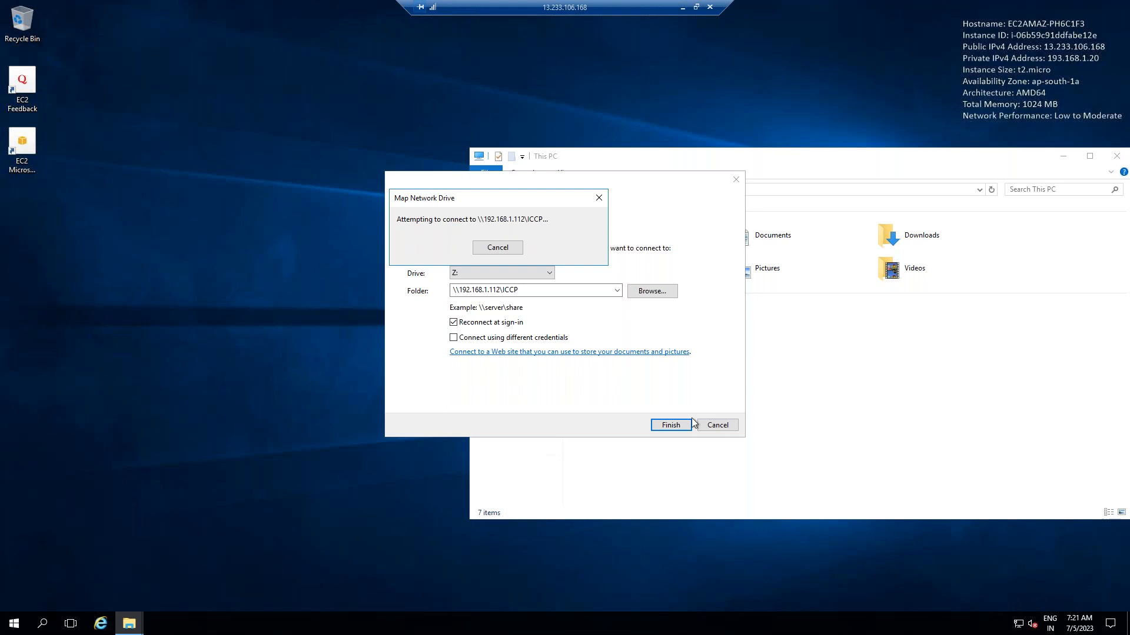
click(683, 7)
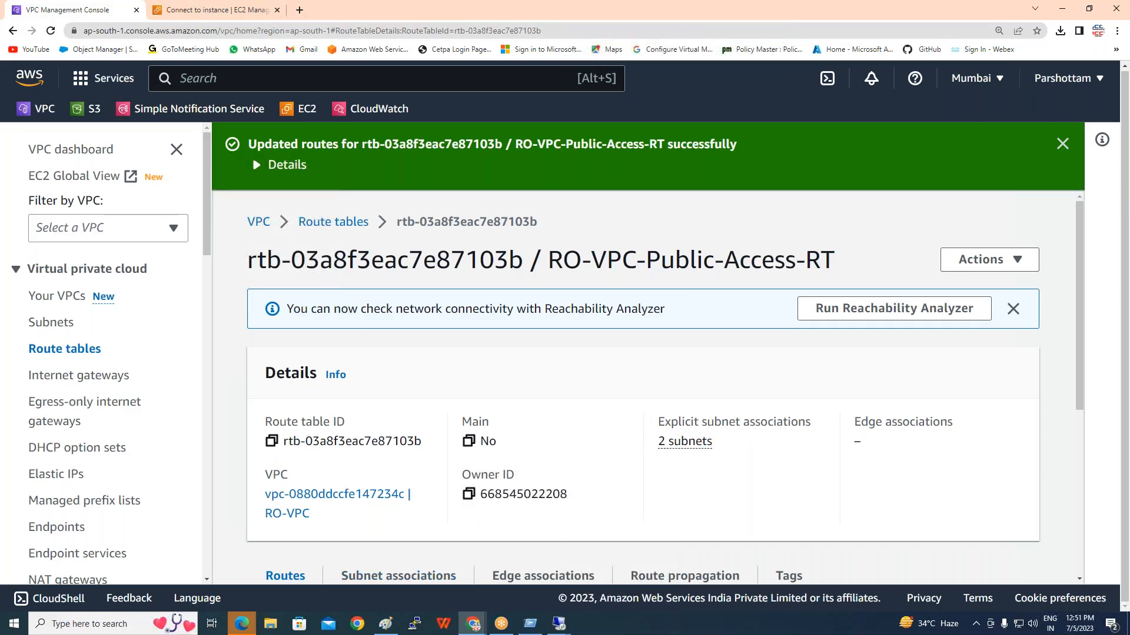
Confirm RO-HR-VM1's private IP is 192.168.1.12 in the EC2 instances list, then return to the remote session
click(216, 11)
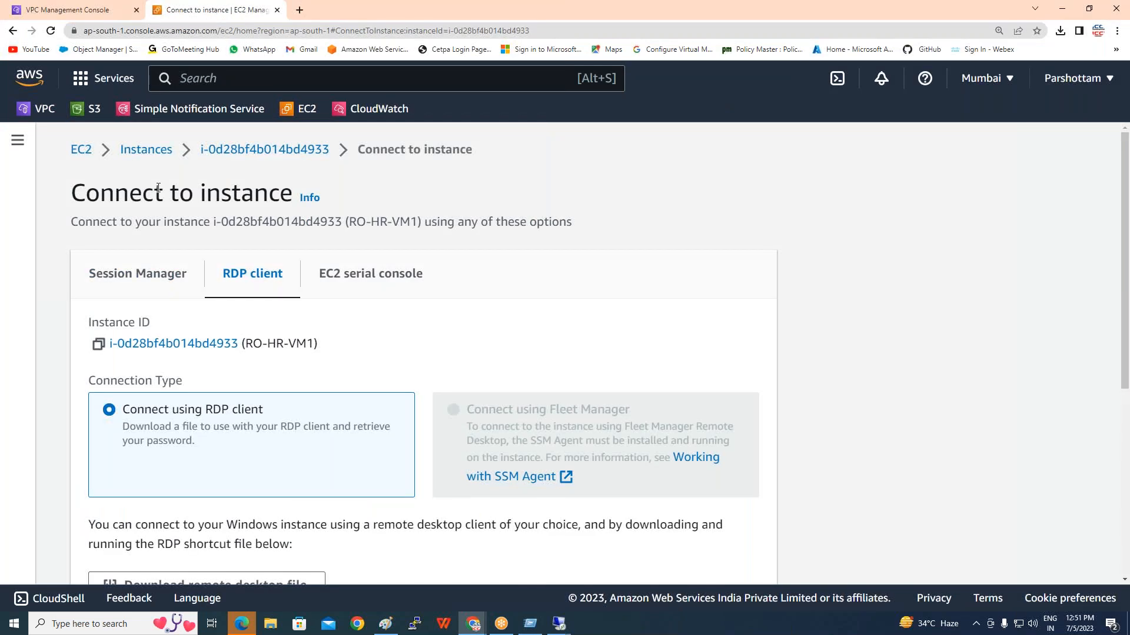
click(148, 150)
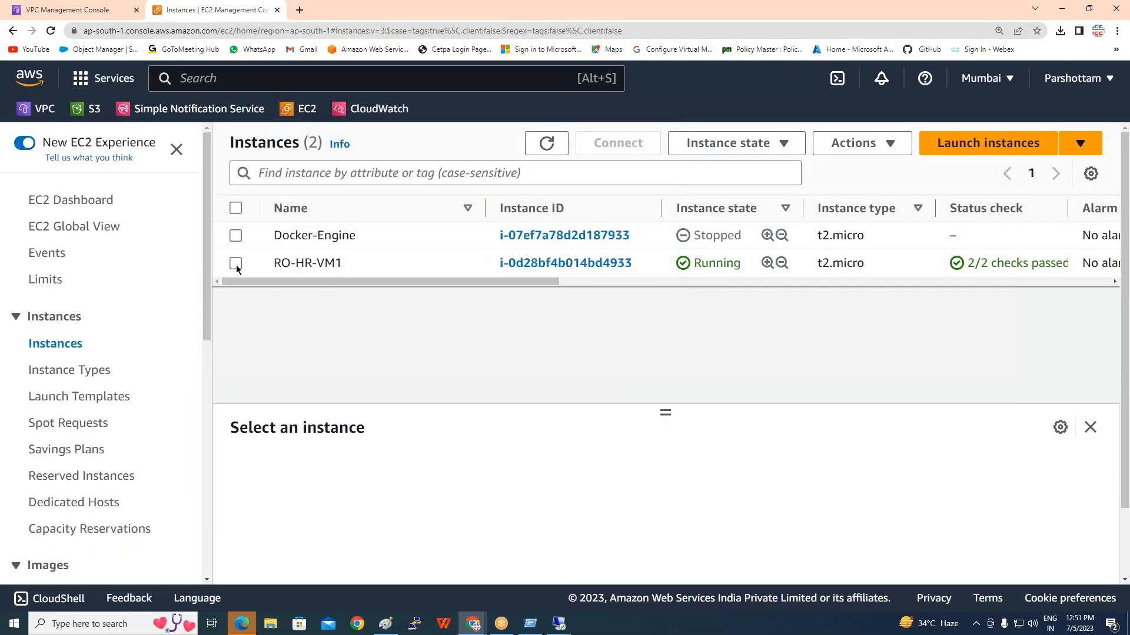
click(236, 263)
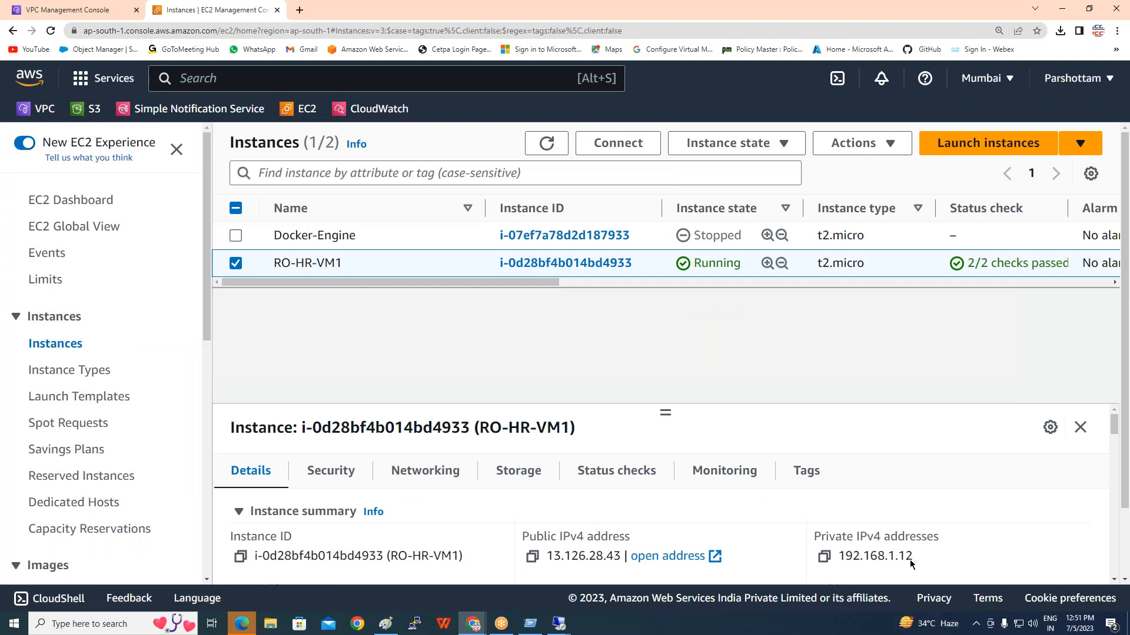
mouse_move(902, 555)
mouse_down()
mouse_move(937, 561)
mouse_move(917, 562)
mouse_up()
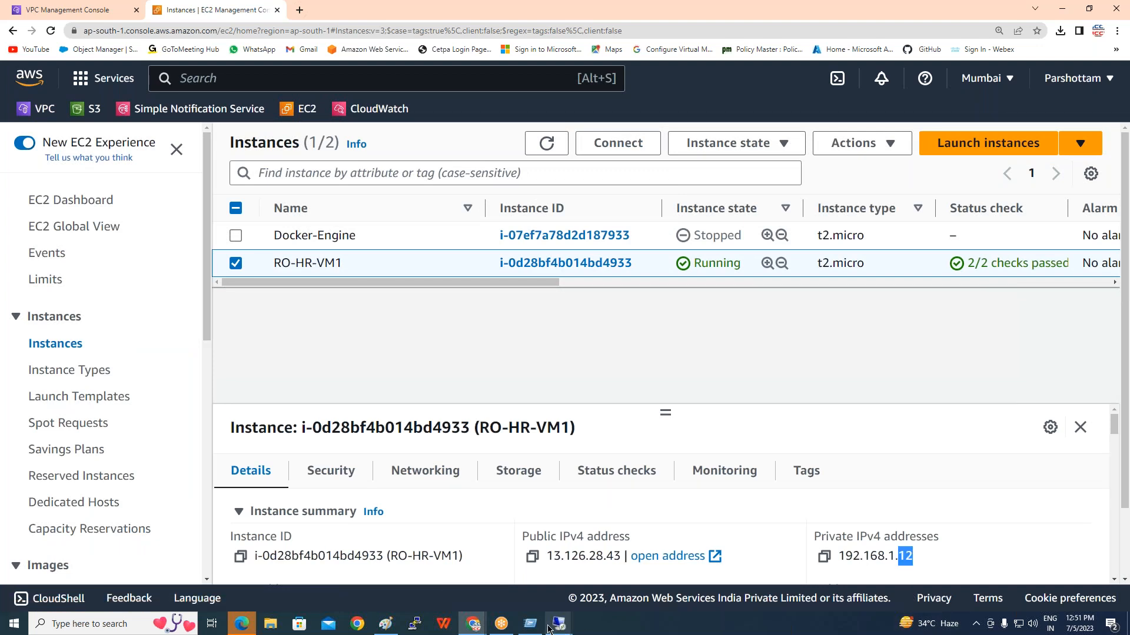
mouse_move(558, 623)
click(642, 533)
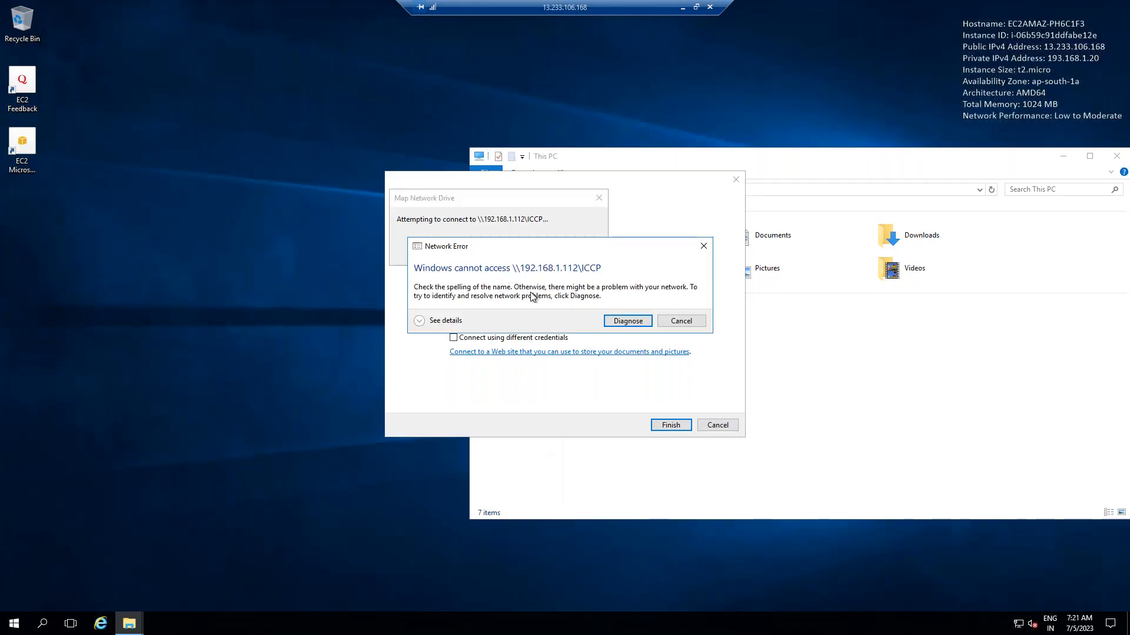
Correct the share path to \\192.168.1.12\ICCP, pick drive letter R:, and connect
click(681, 321)
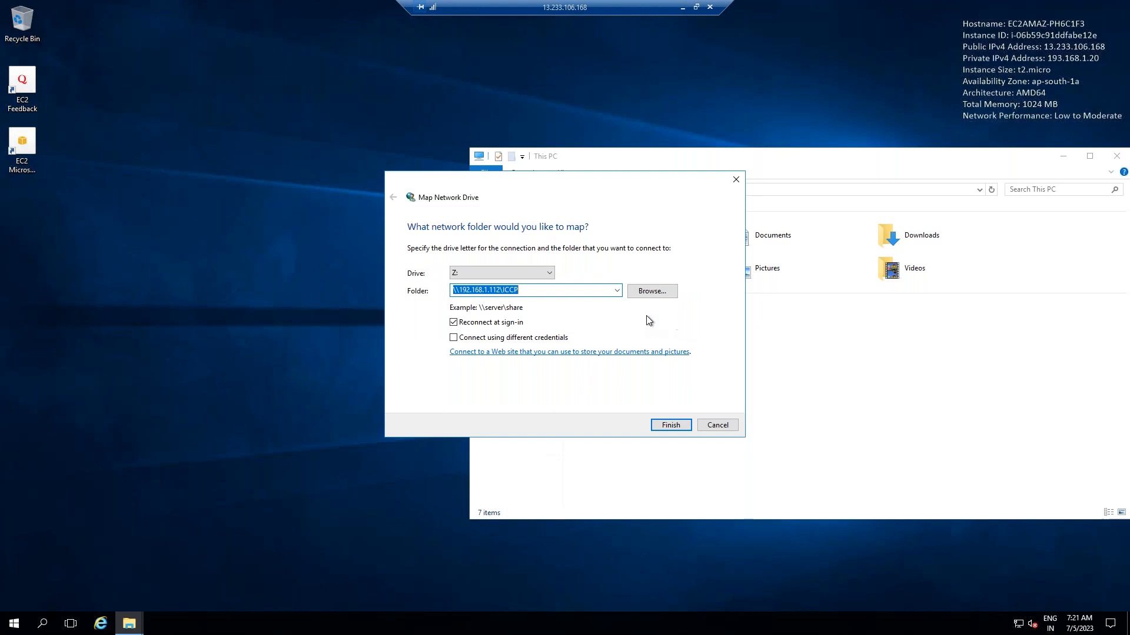
click(497, 290)
key(BackSpace)
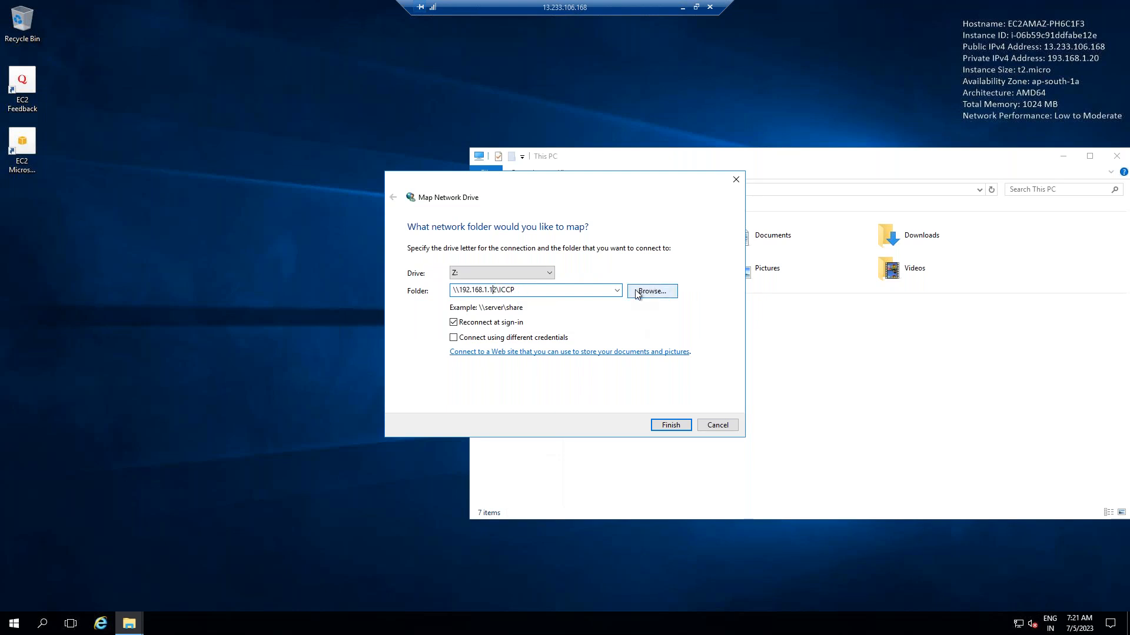
click(570, 290)
click(517, 273)
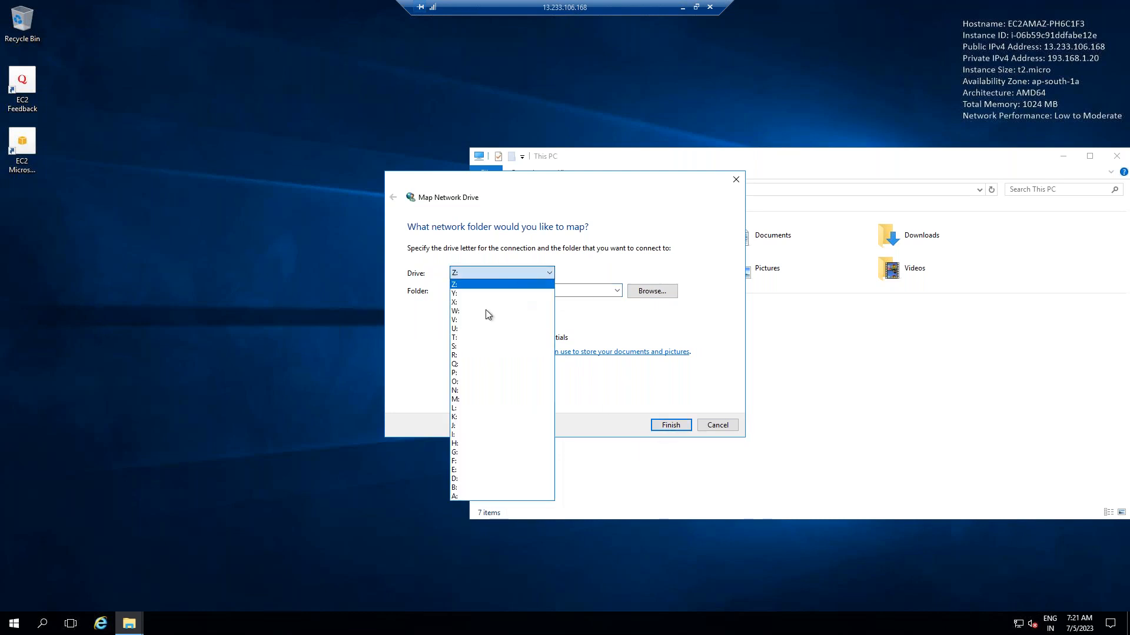
click(465, 356)
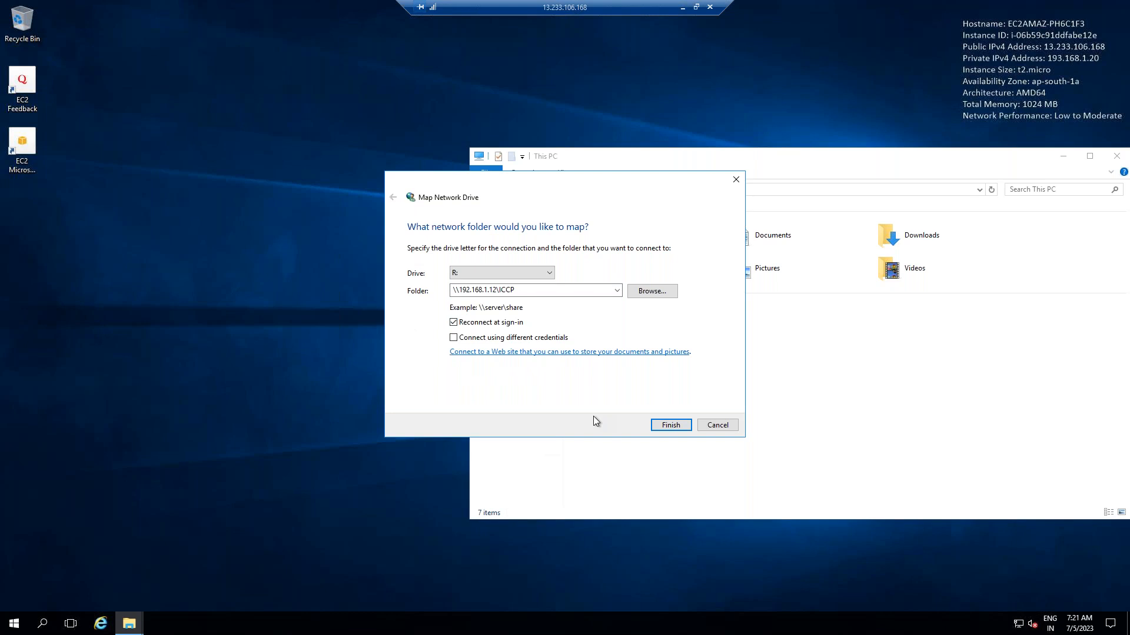
click(671, 425)
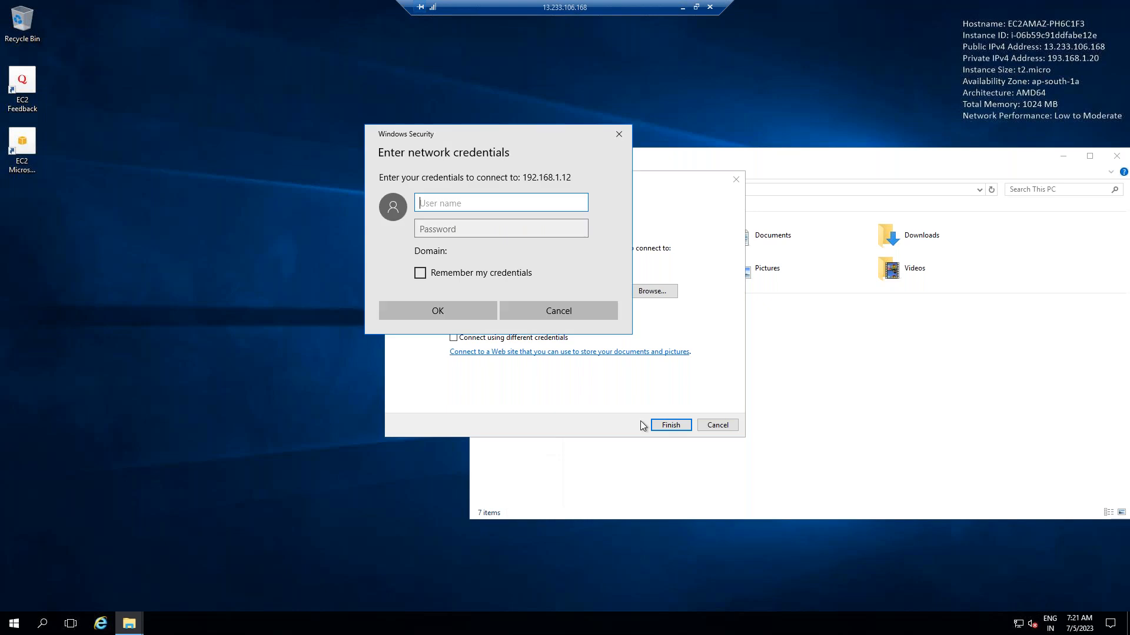
Sign in as administrator with the remote machine's password to connect drive R:
text(administrator)
key(Tab)
text(••••••)
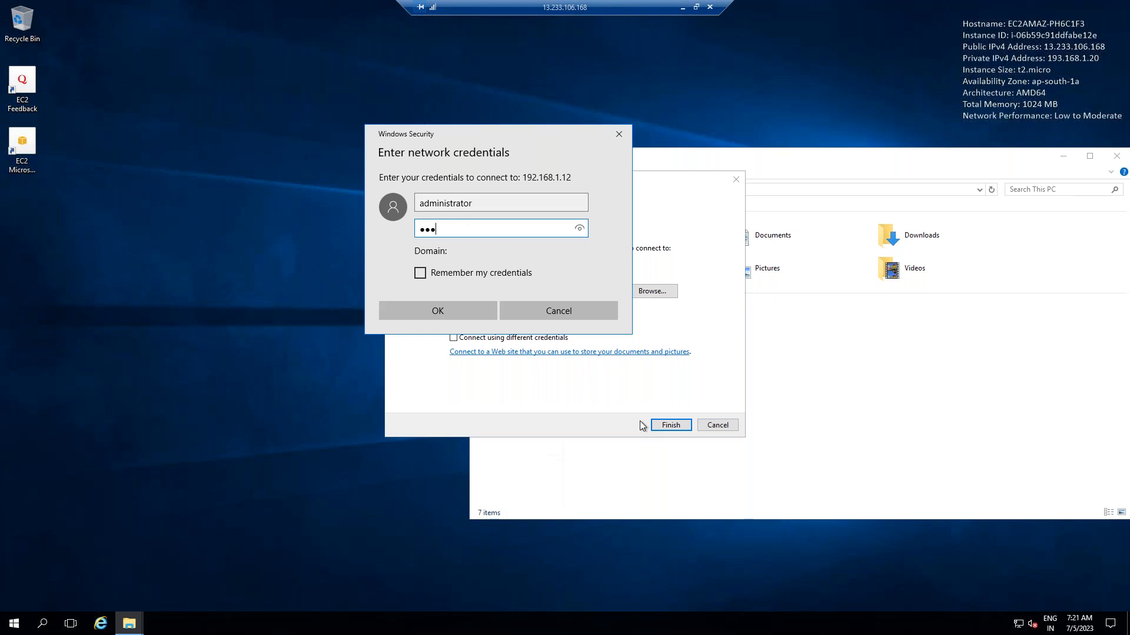
text(••)
click(438, 310)
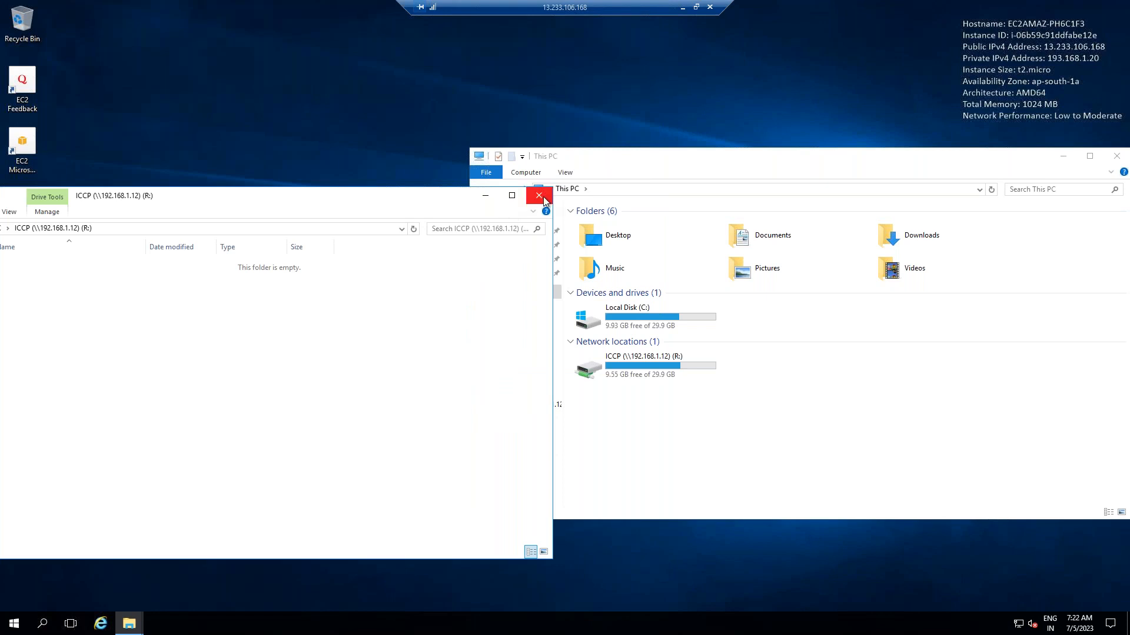
Open the ICCP (R:) drive and create a folder keeping the default name New folder
click(539, 195)
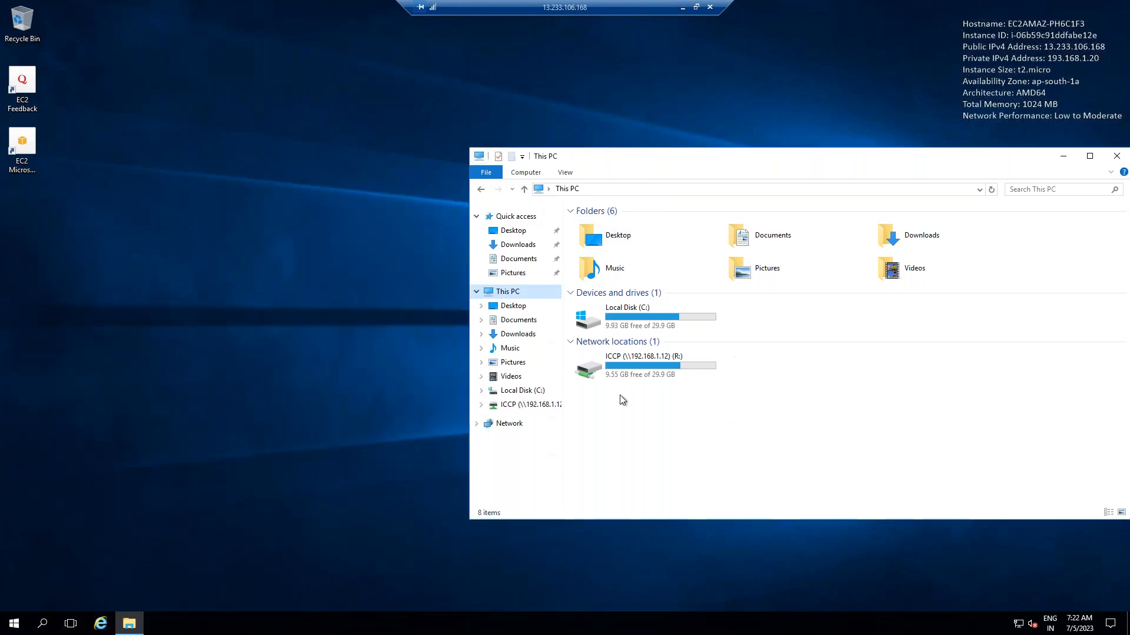
click(641, 361)
double_click(642, 363)
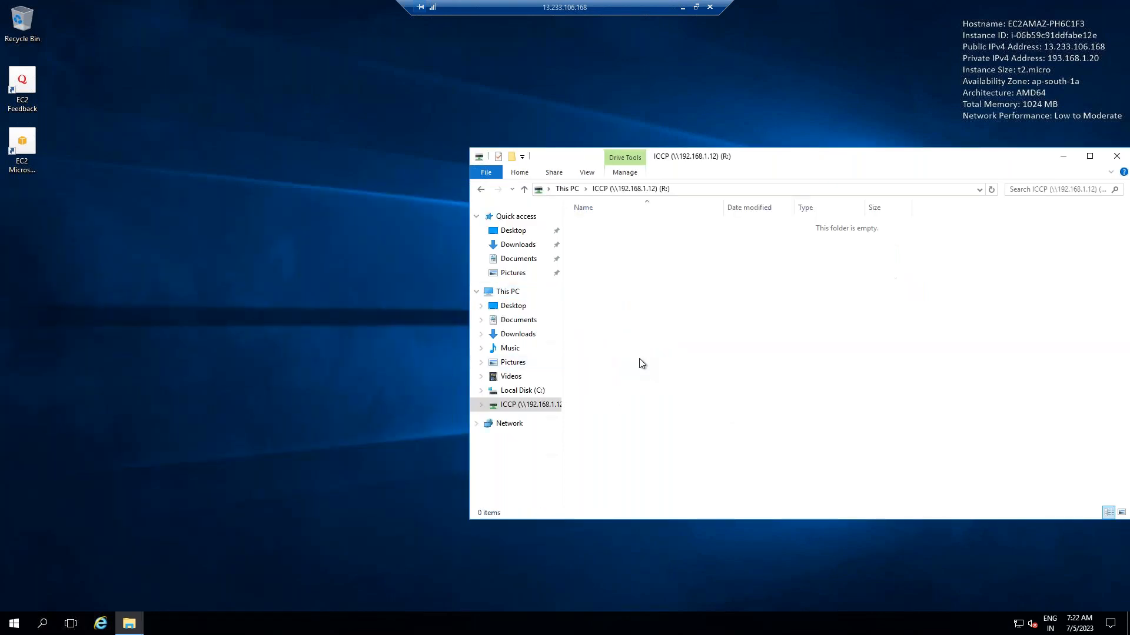
right_click(667, 273)
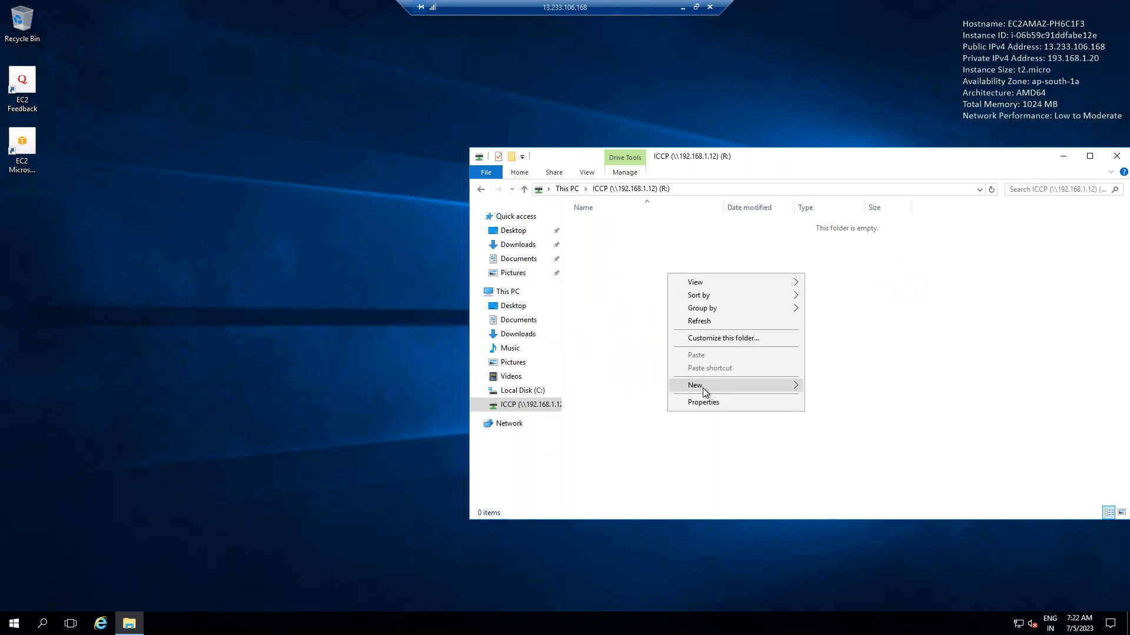
mouse_move(703, 389)
click(846, 387)
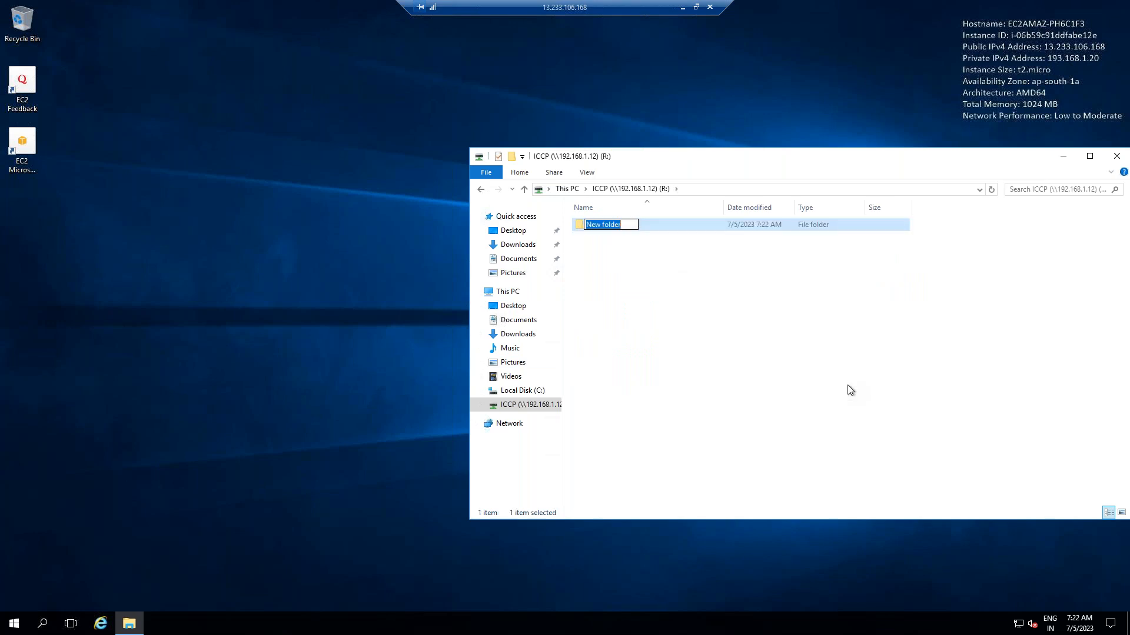
click(781, 336)
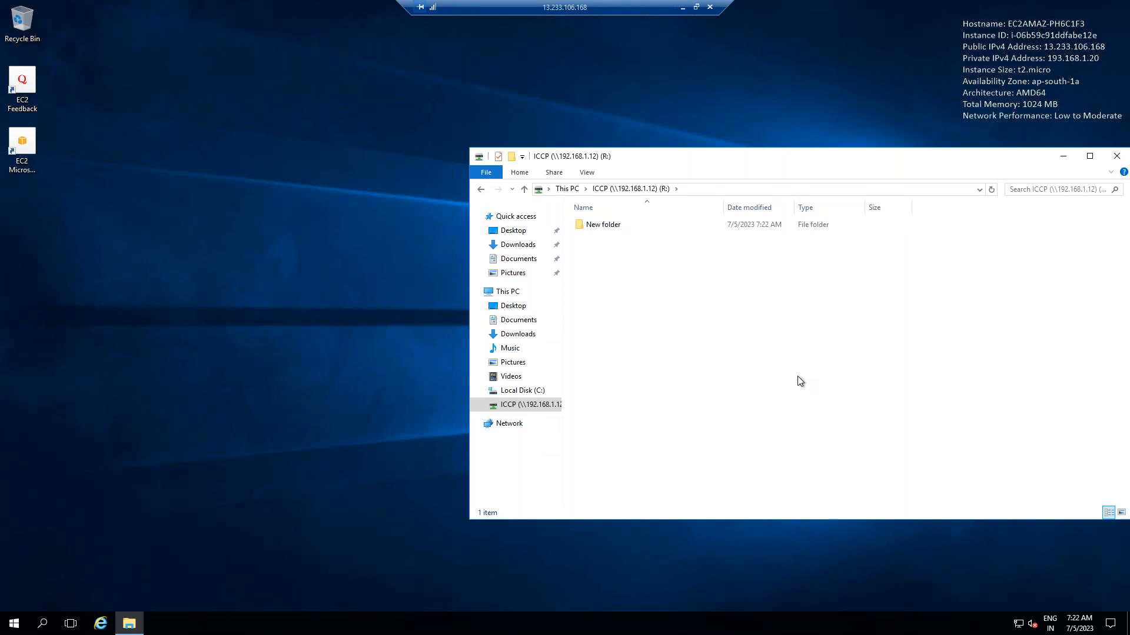
Go back to This PC and reopen the ICCP (R:) drive
right_click(781, 353)
click(827, 490)
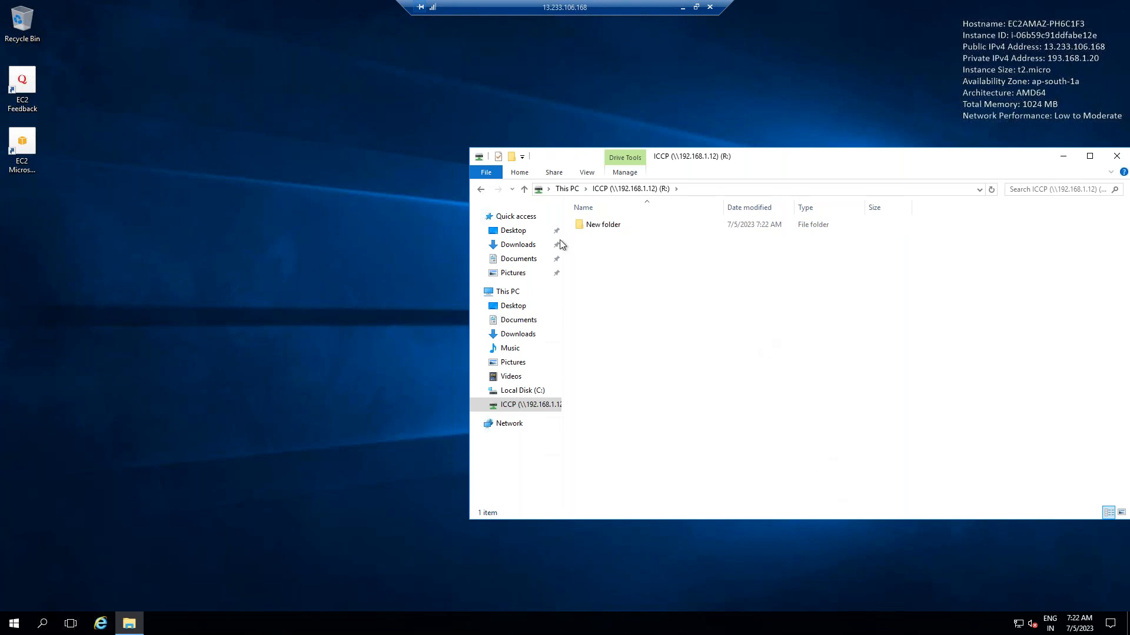
click(481, 189)
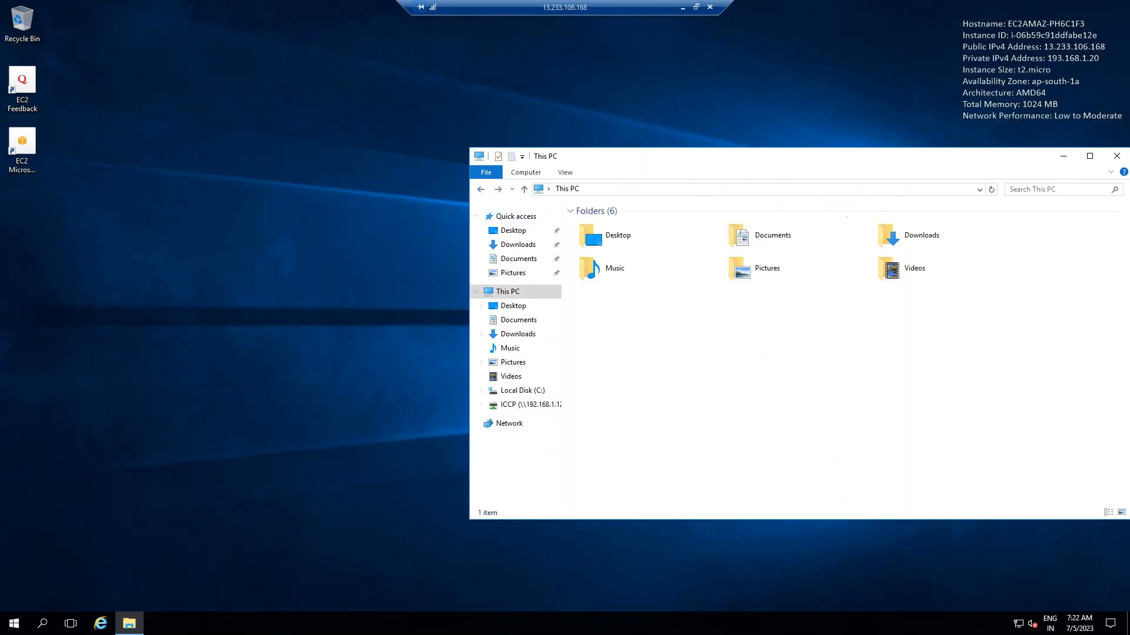
click(640, 370)
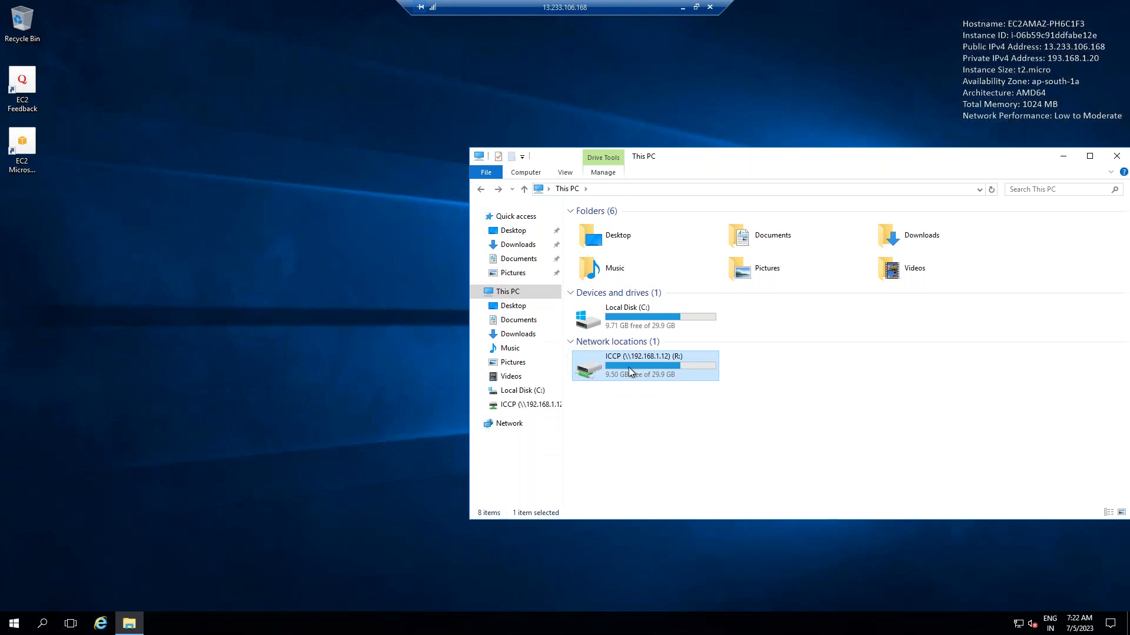
double_click(676, 364)
Create a Rich Text Document on the ICCP (R:) drive named text
right_click(656, 324)
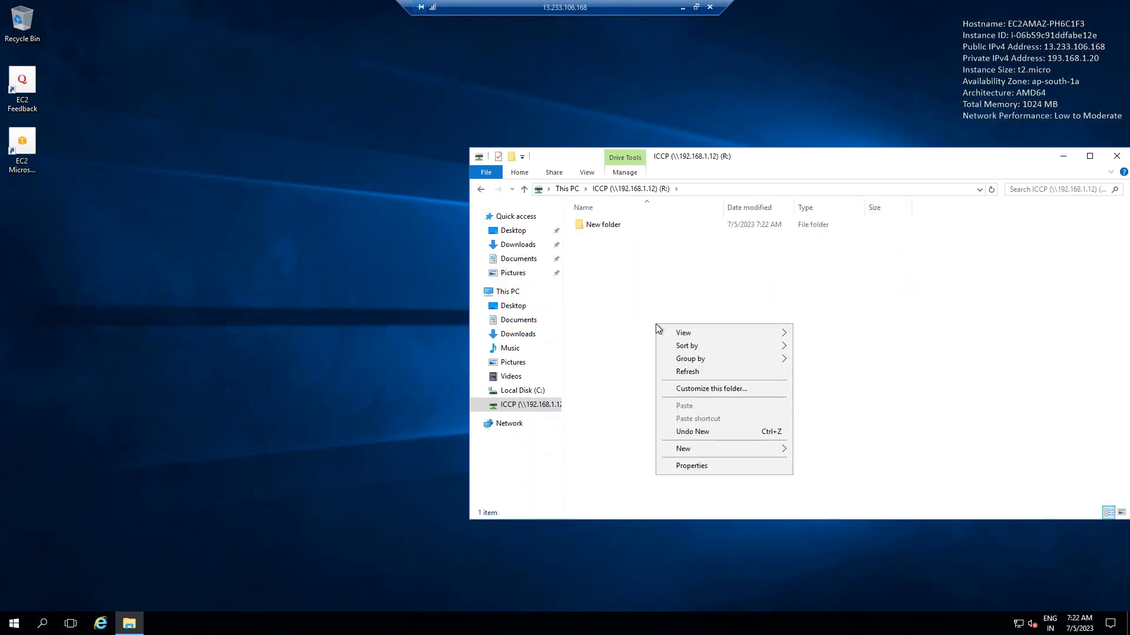
mouse_move(685, 447)
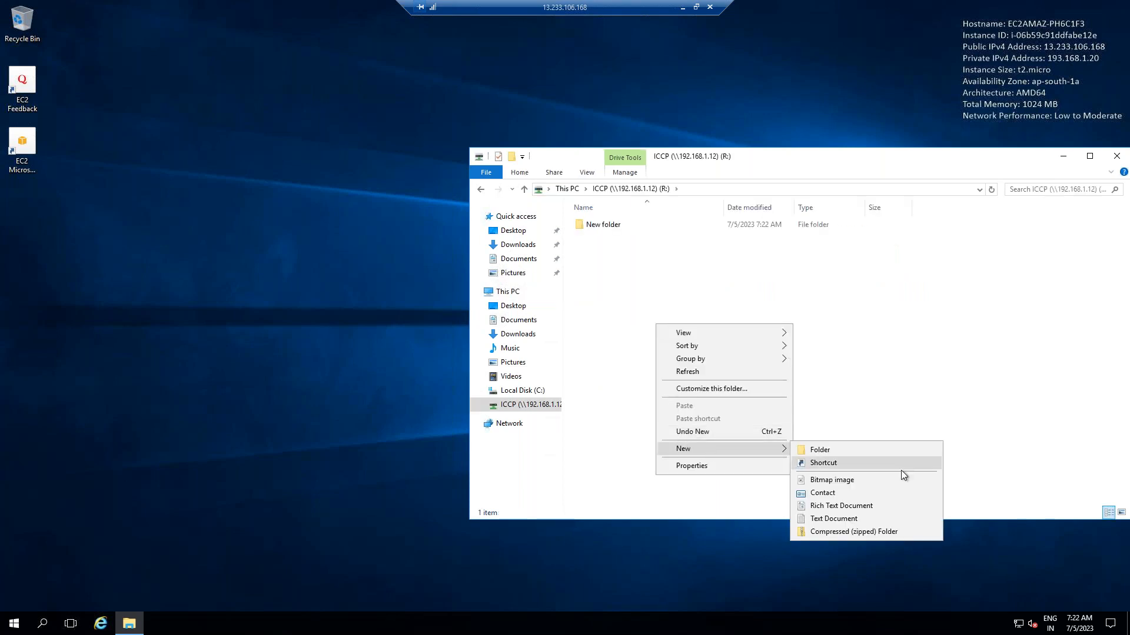
click(859, 505)
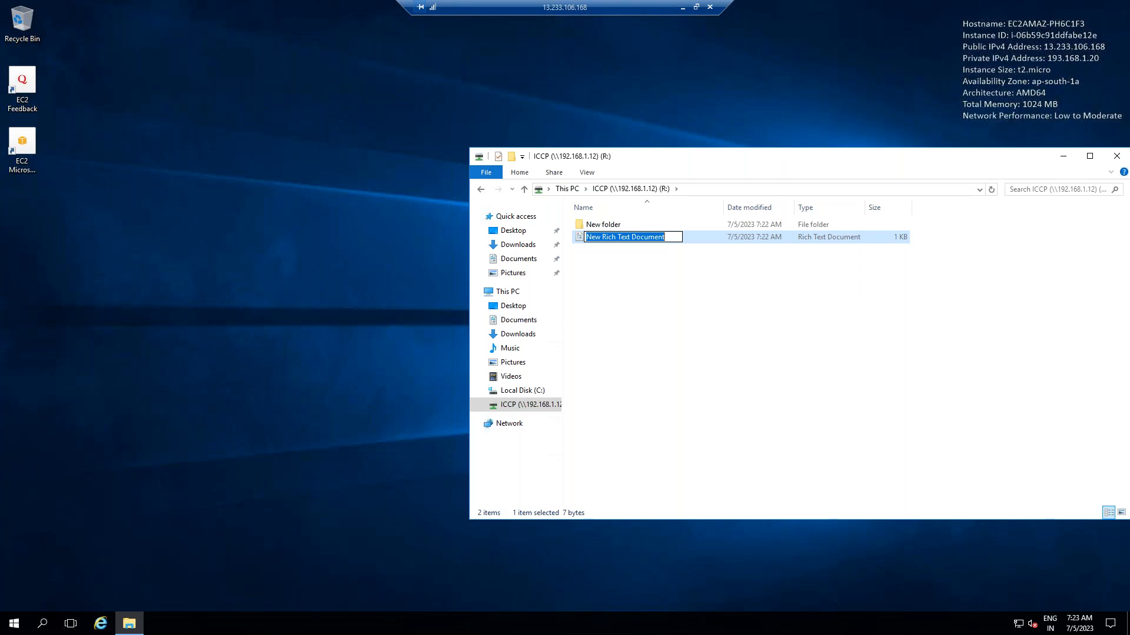
text(text)
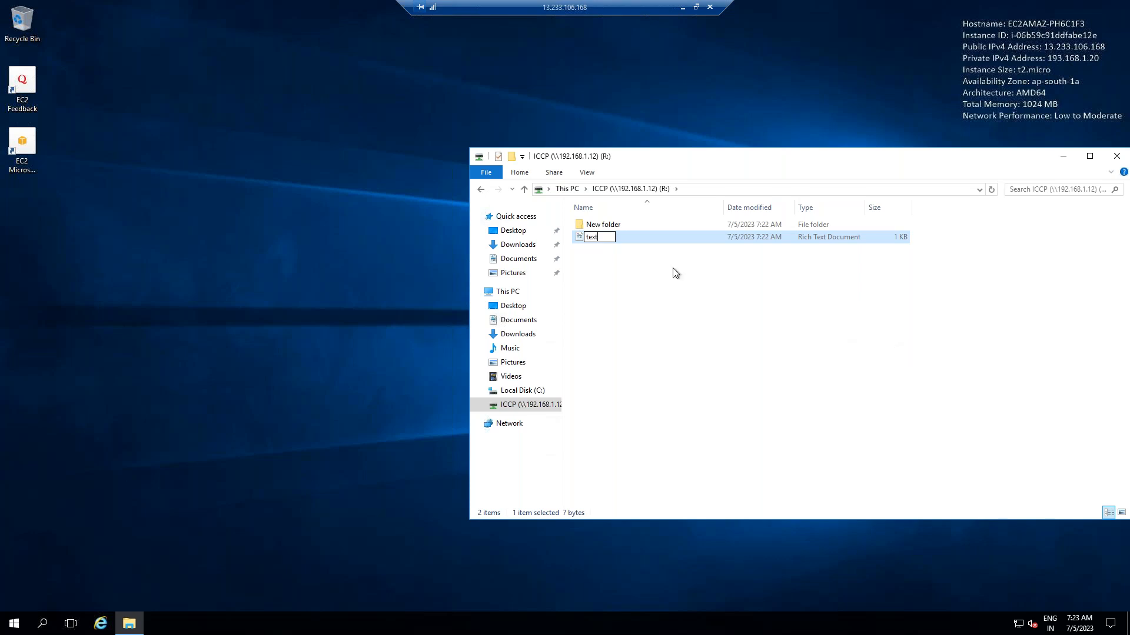
click(428, 234)
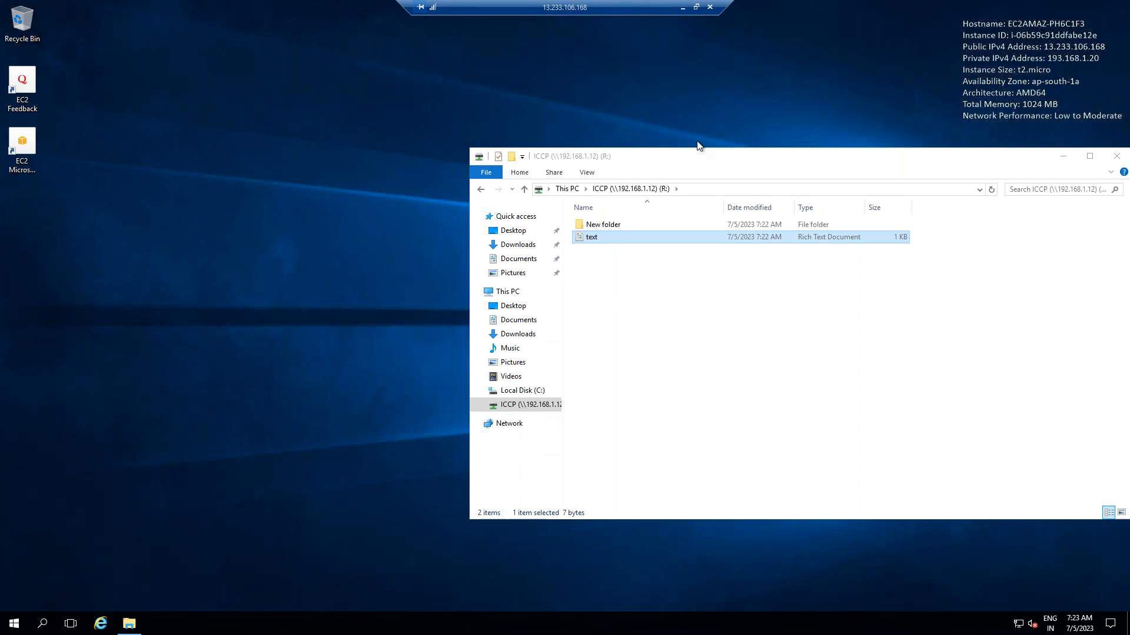
Switch from the local console to the 13.126.28.43 remote session
click(682, 8)
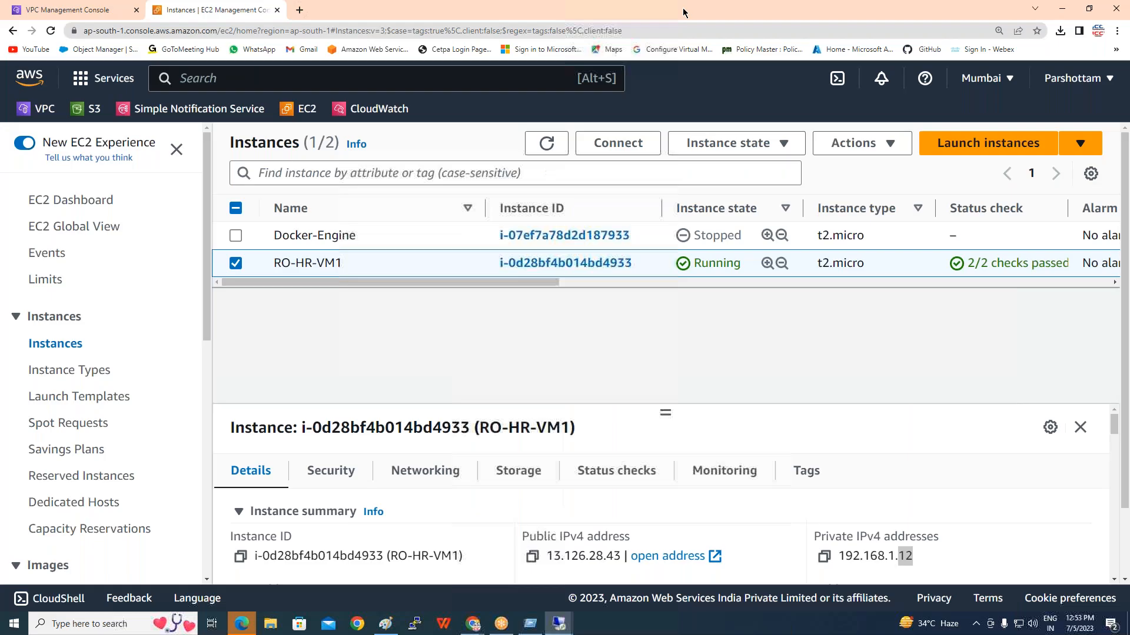
mouse_move(561, 629)
click(460, 580)
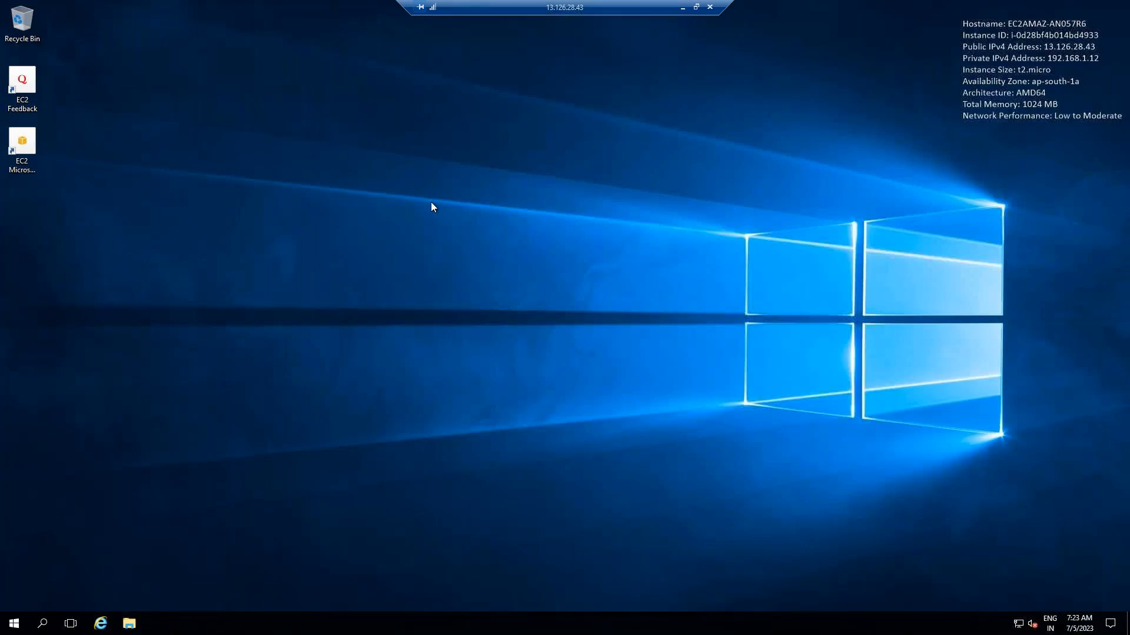
Open C:\ICCP on that machine to confirm New folder and text, then minimise the session
click(131, 622)
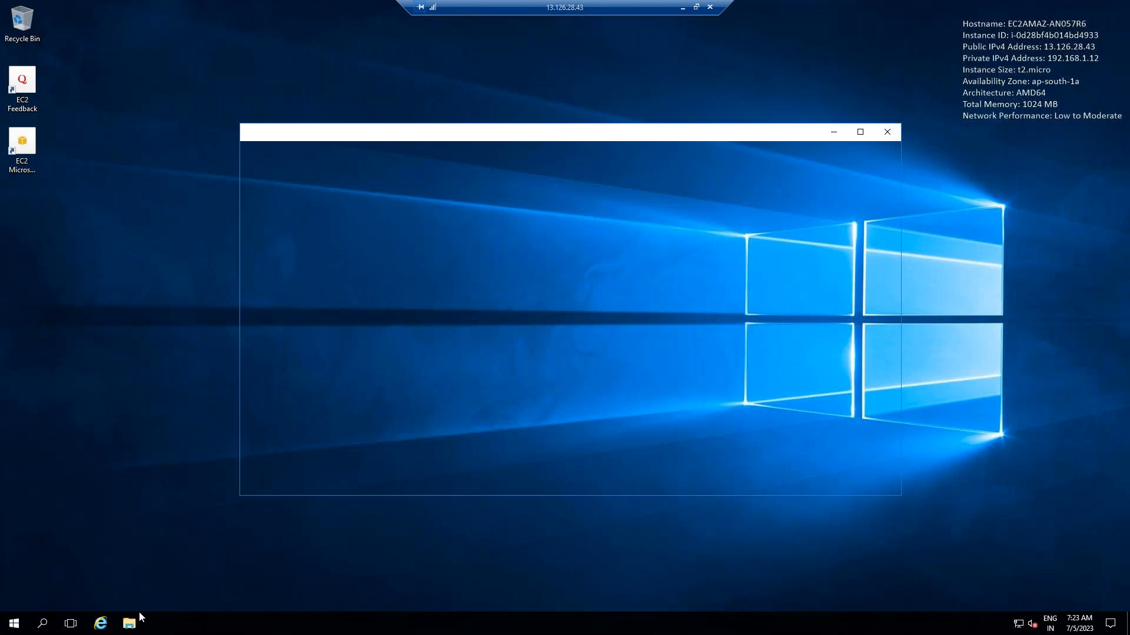
click(274, 270)
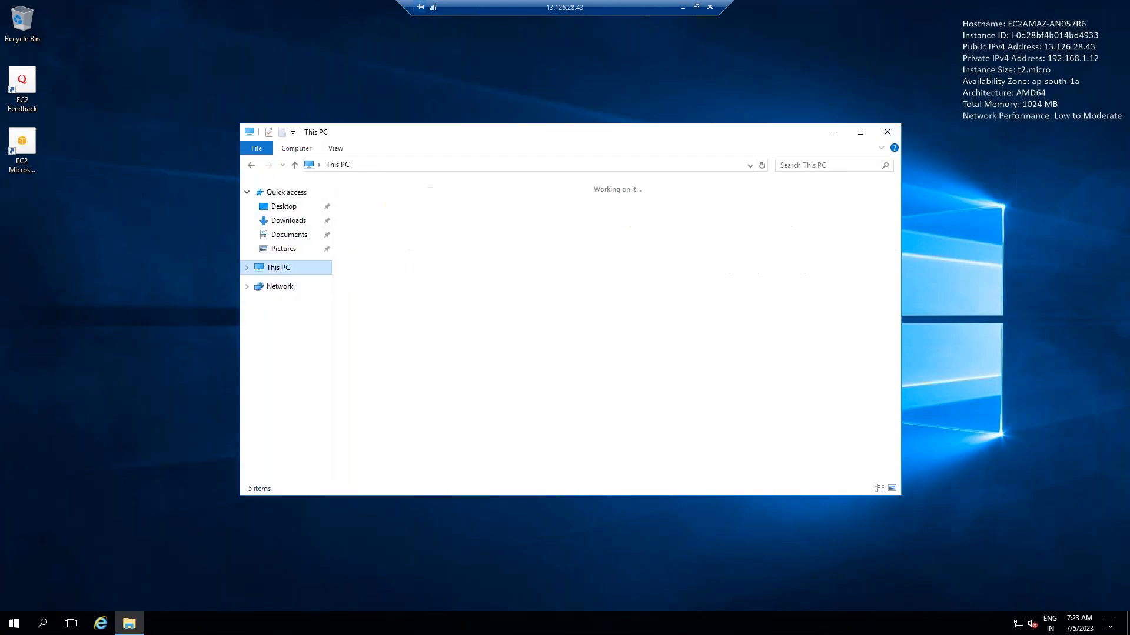
click(397, 294)
double_click(398, 293)
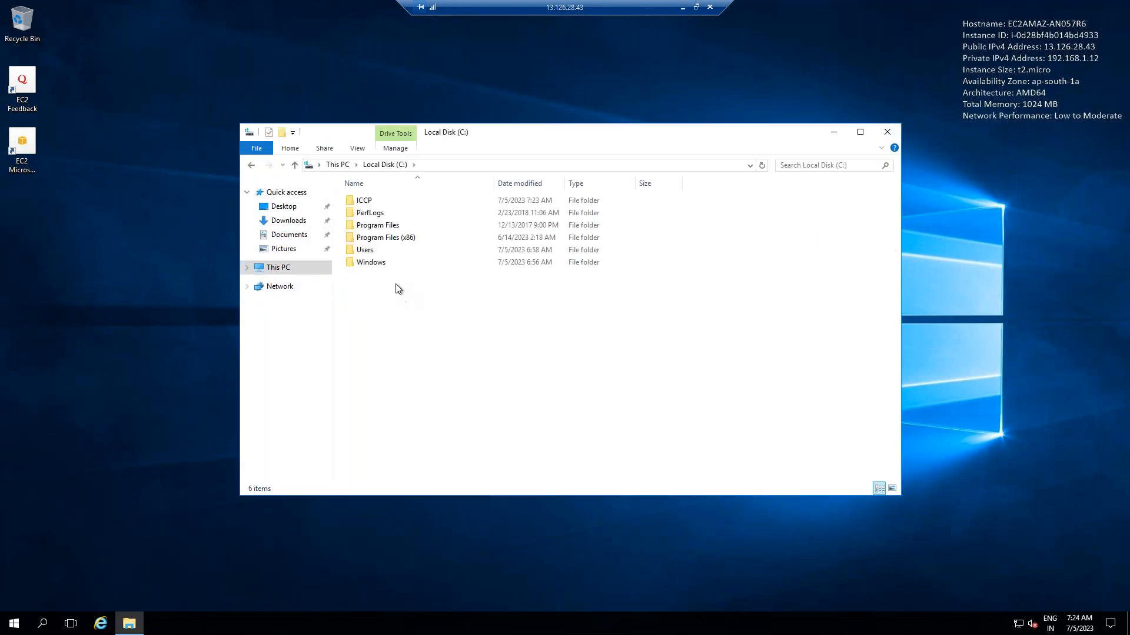
double_click(363, 203)
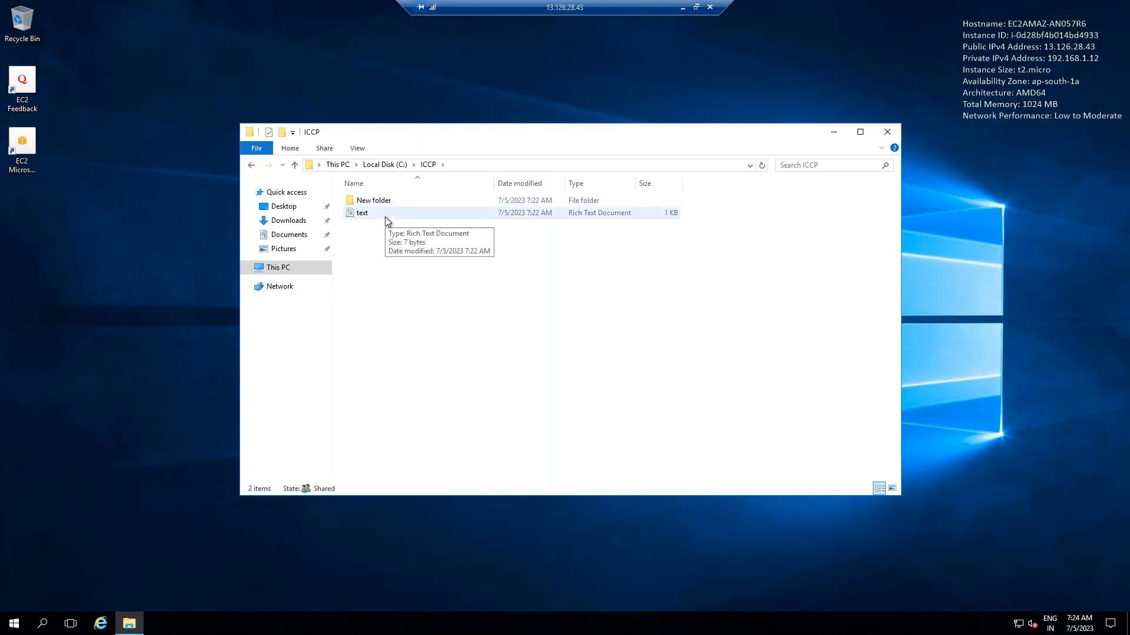
click(683, 7)
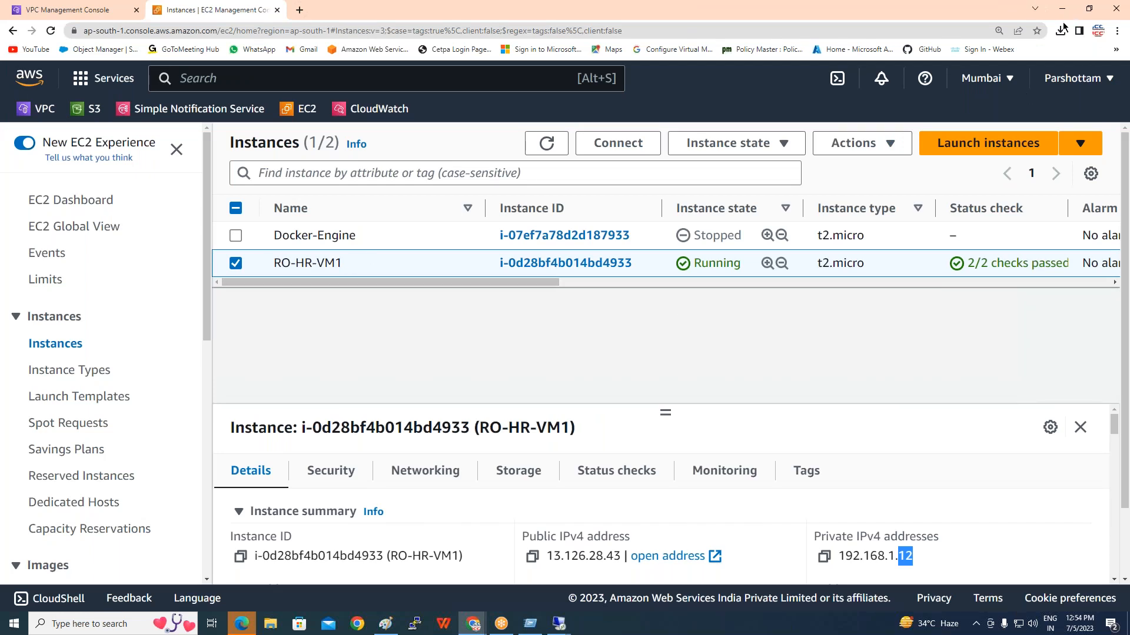
click(1058, 84)
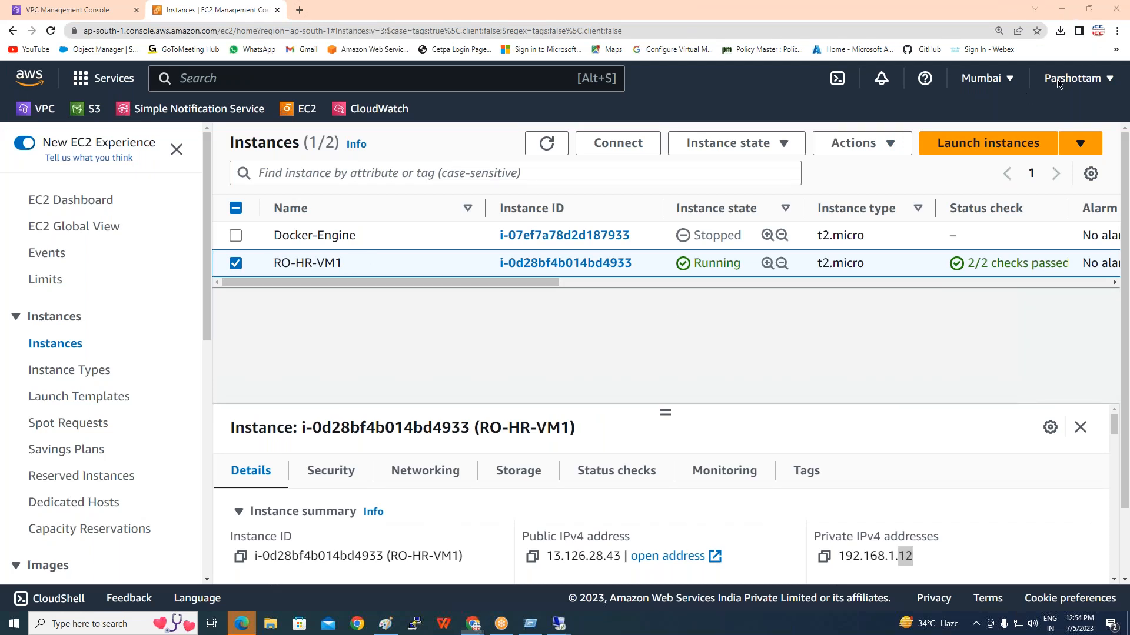